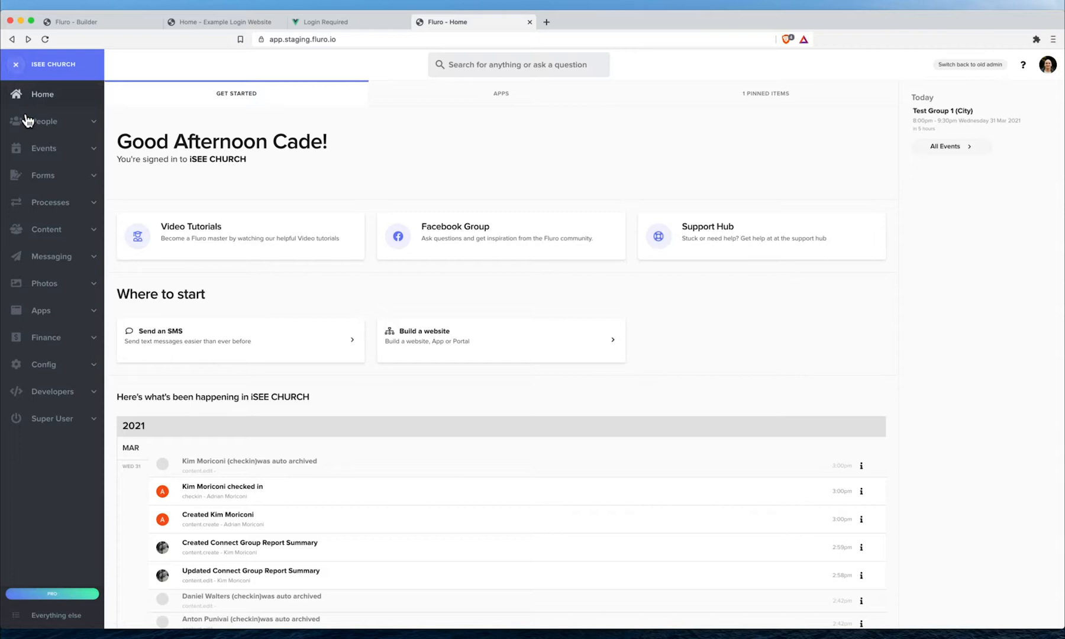
- Open Config > Locations and switch it from Tree View to List to show all eight locations
{"action": "left_click", "coordinate": [70, 369]}
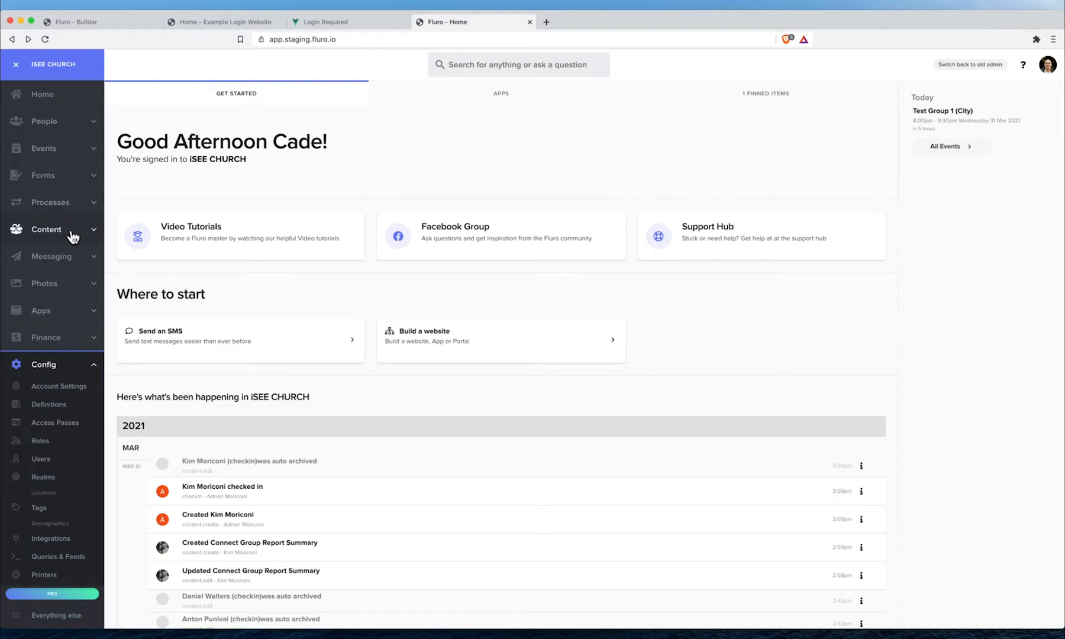
{"action": "scroll", "coordinate": [72, 236], "scroll_direction": "down", "scroll_amount": 5}
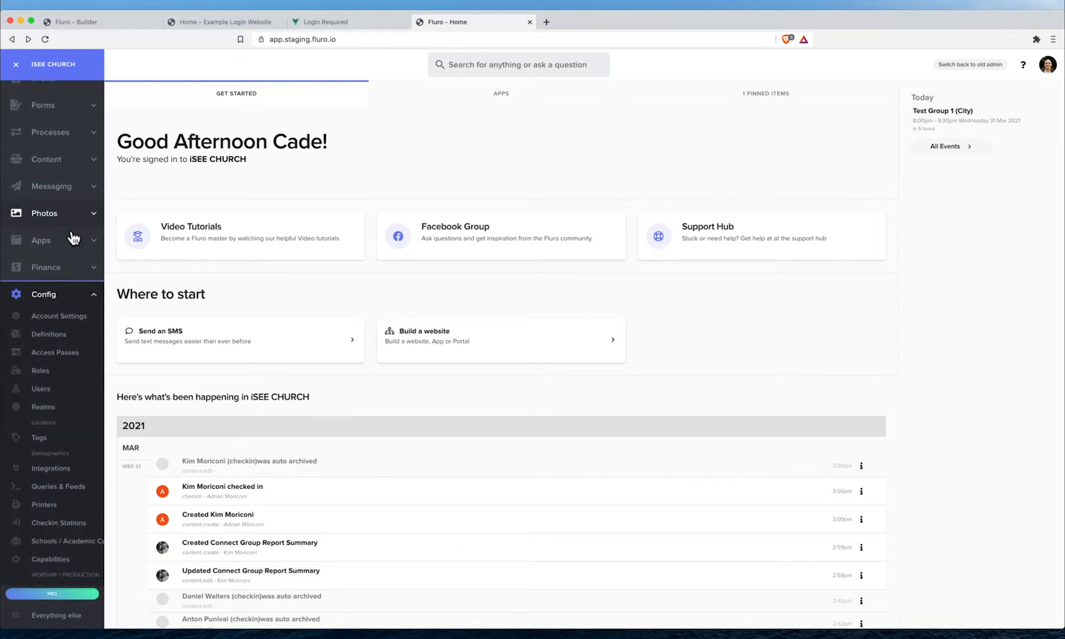
{"action": "scroll", "coordinate": [72, 236], "scroll_direction": "down", "scroll_amount": 2}
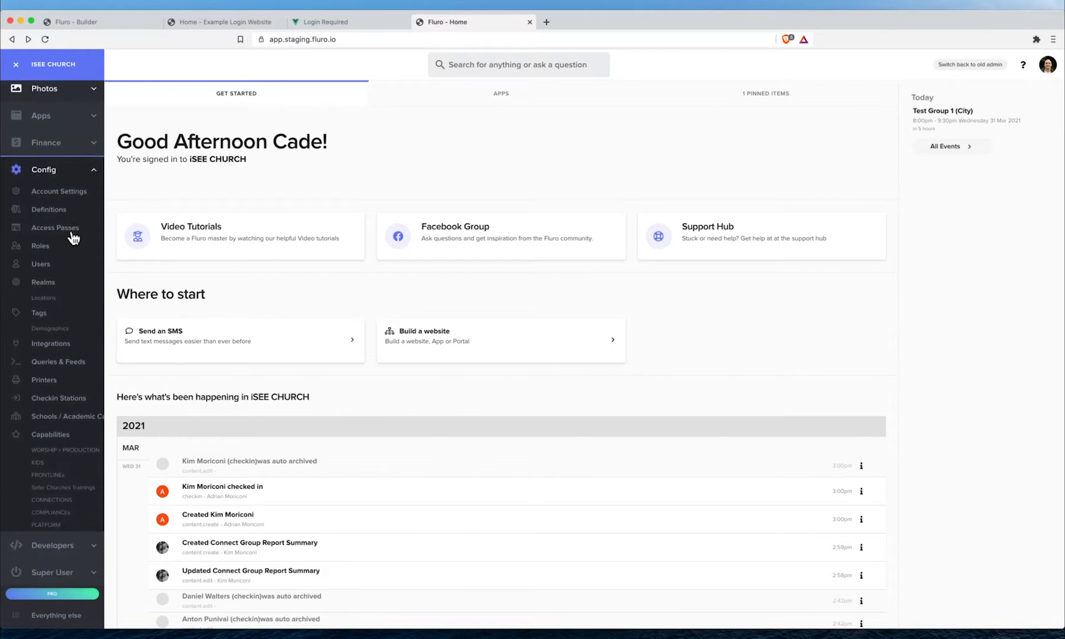
{"action": "left_click", "coordinate": [57, 298]}
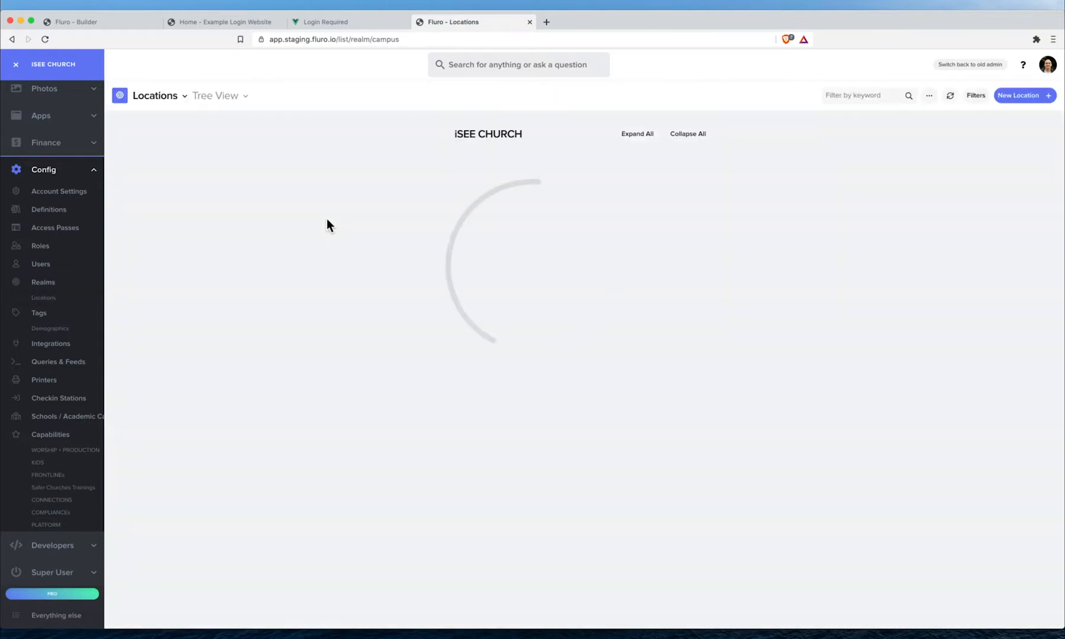
{"action": "left_click", "coordinate": [232, 94]}
{"action": "left_click", "coordinate": [233, 133]}
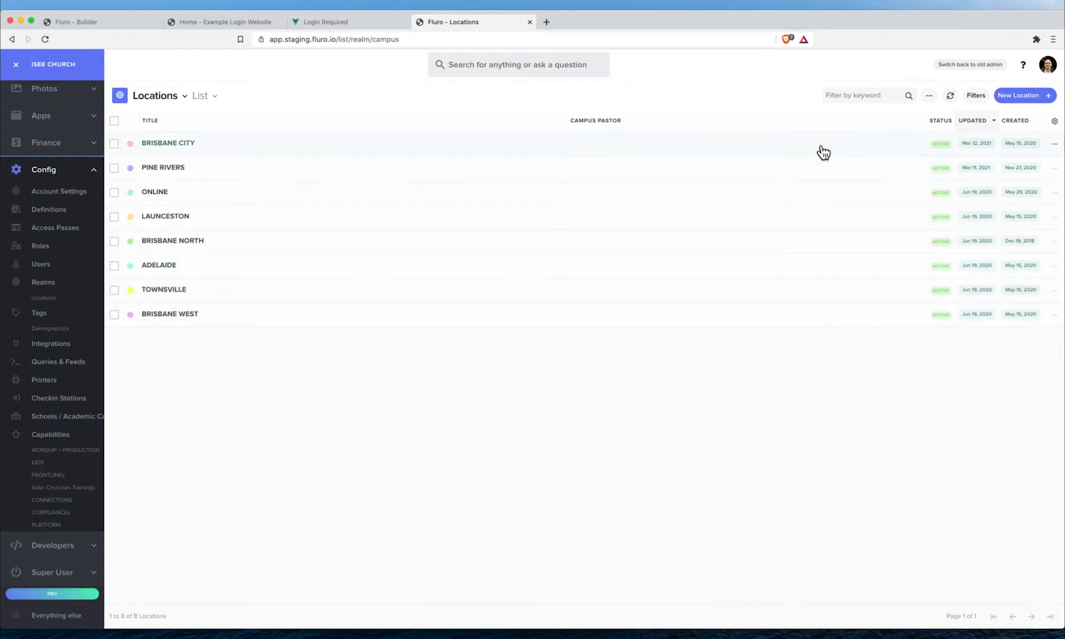
- Review the coordinator fields in the Location definition, then open the BRISBANE CITY location
{"action": "left_click", "coordinate": [929, 95]}
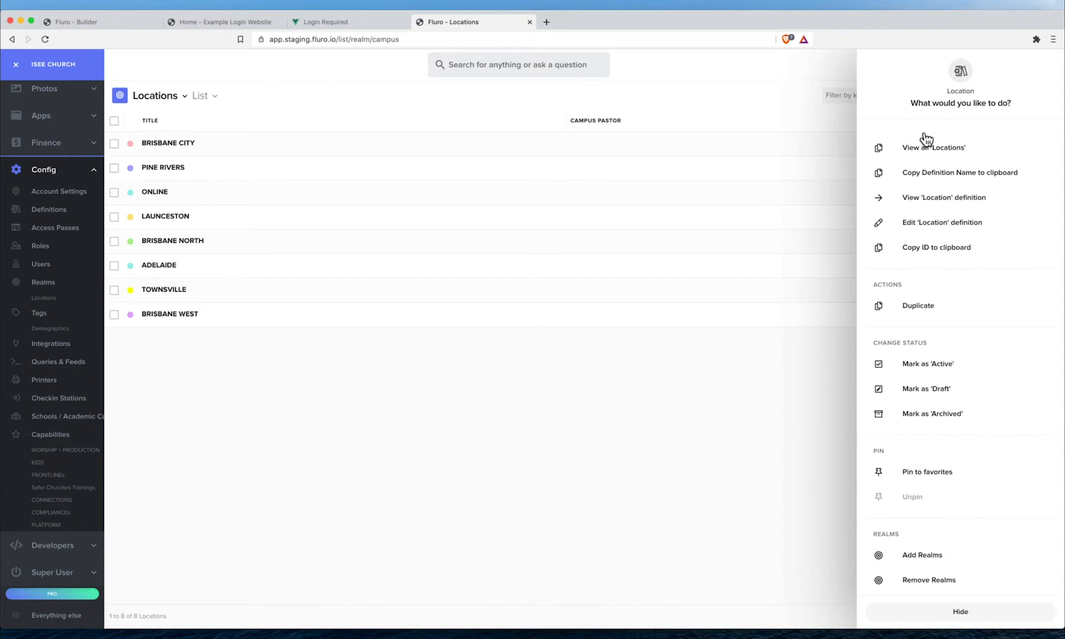
{"action": "left_click", "coordinate": [927, 223]}
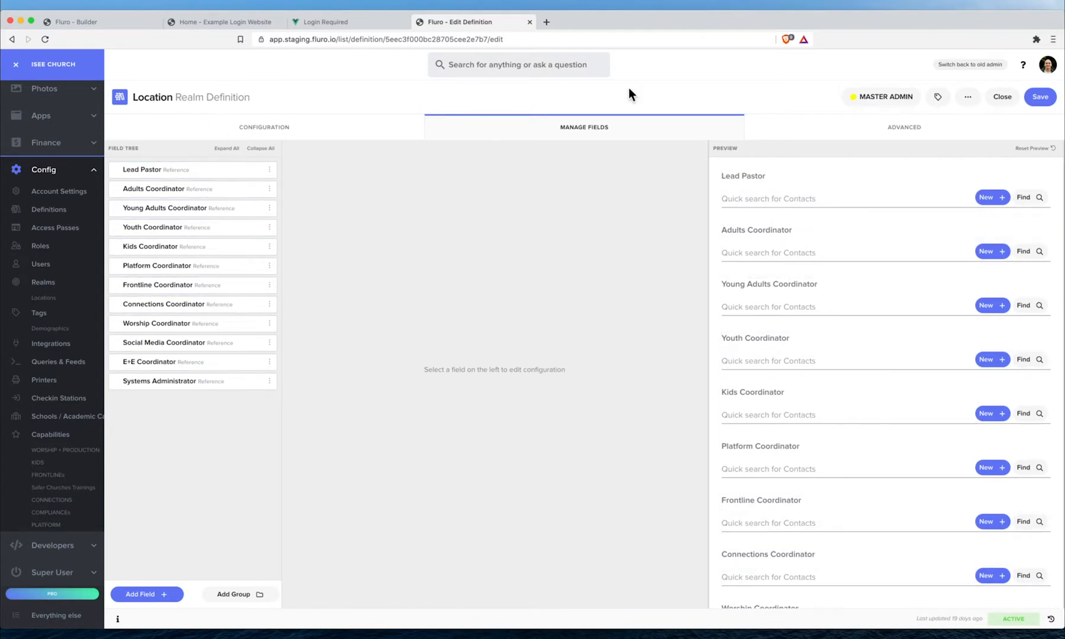
{"action": "left_click", "coordinate": [1003, 96]}
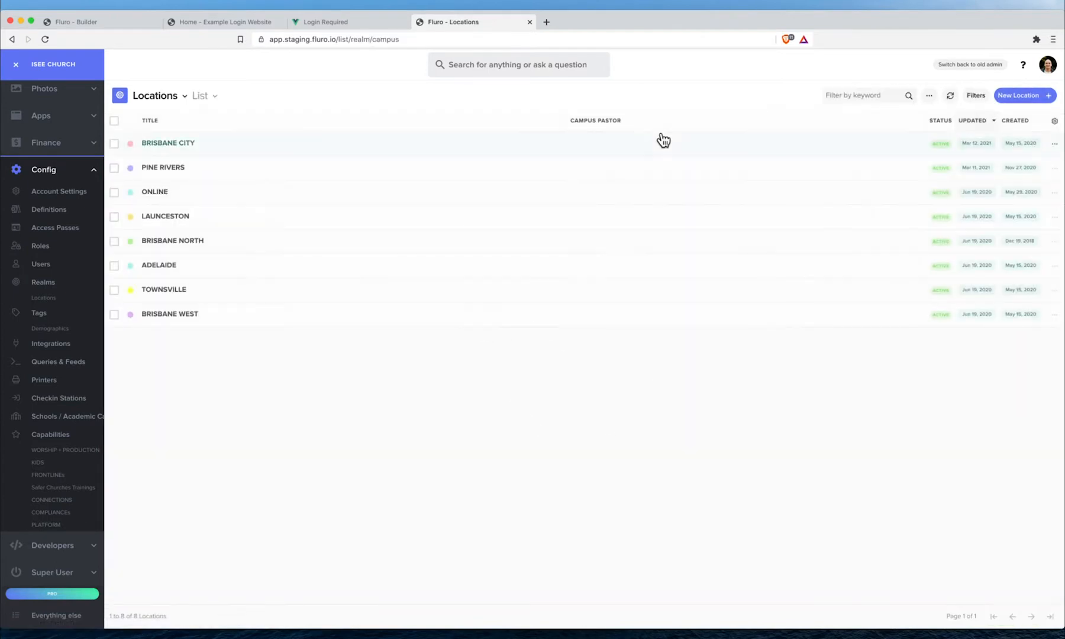
{"action": "left_click", "coordinate": [825, 147]}
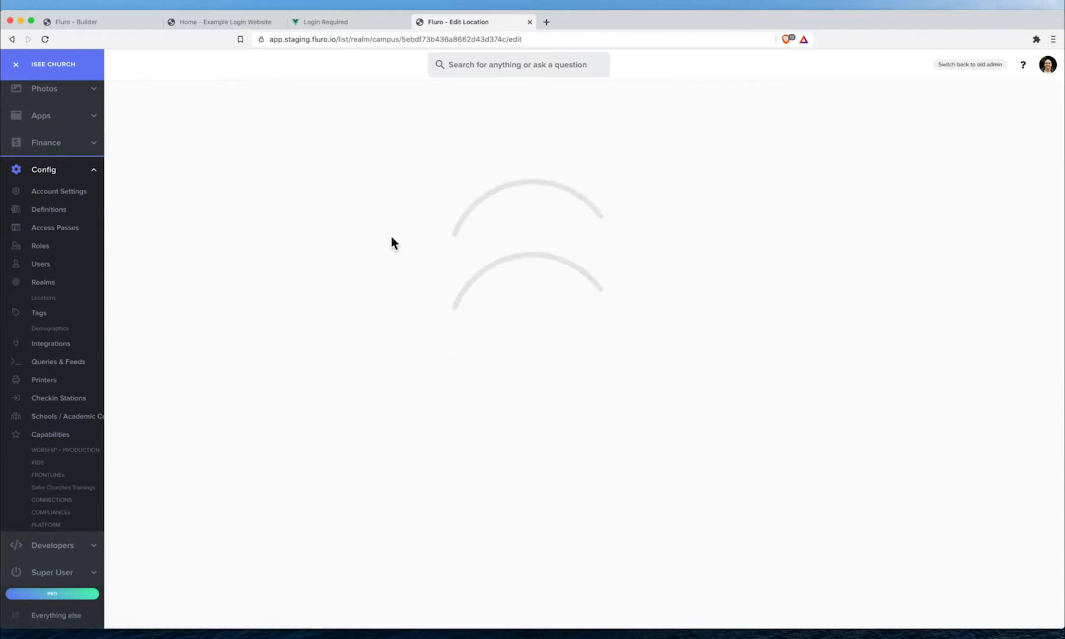
- Scroll through BRISBANE CITY's assigned coordinators and close it without changes
{"action": "scroll", "coordinate": [327, 253], "scroll_direction": "down", "scroll_amount": 3}
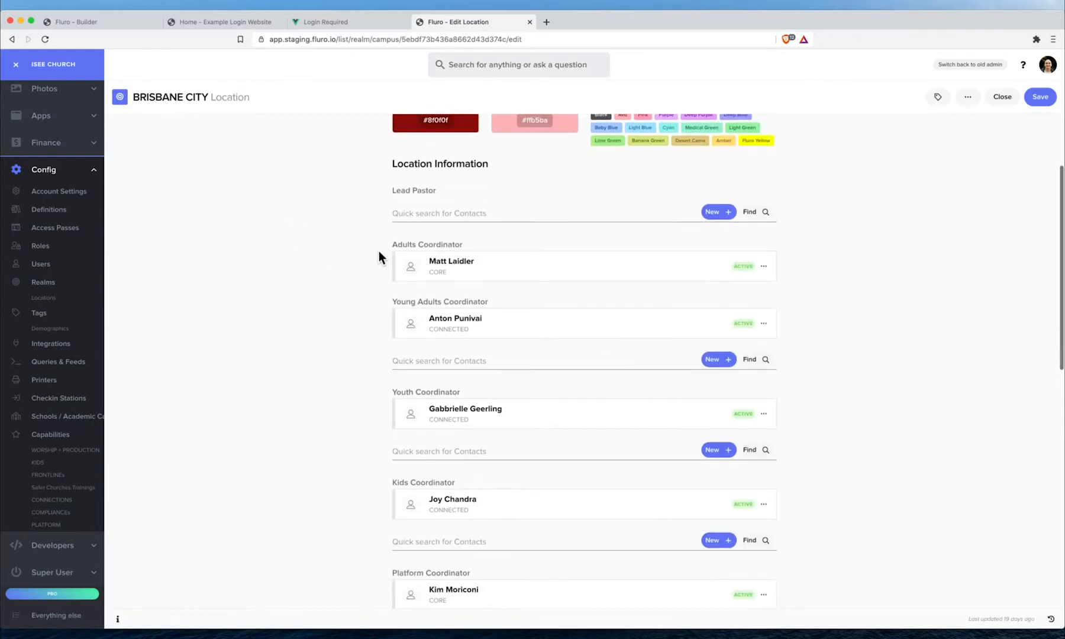
{"action": "scroll", "coordinate": [503, 214], "scroll_direction": "down", "scroll_amount": 5}
{"action": "scroll", "coordinate": [528, 209], "scroll_direction": "down", "scroll_amount": 7}
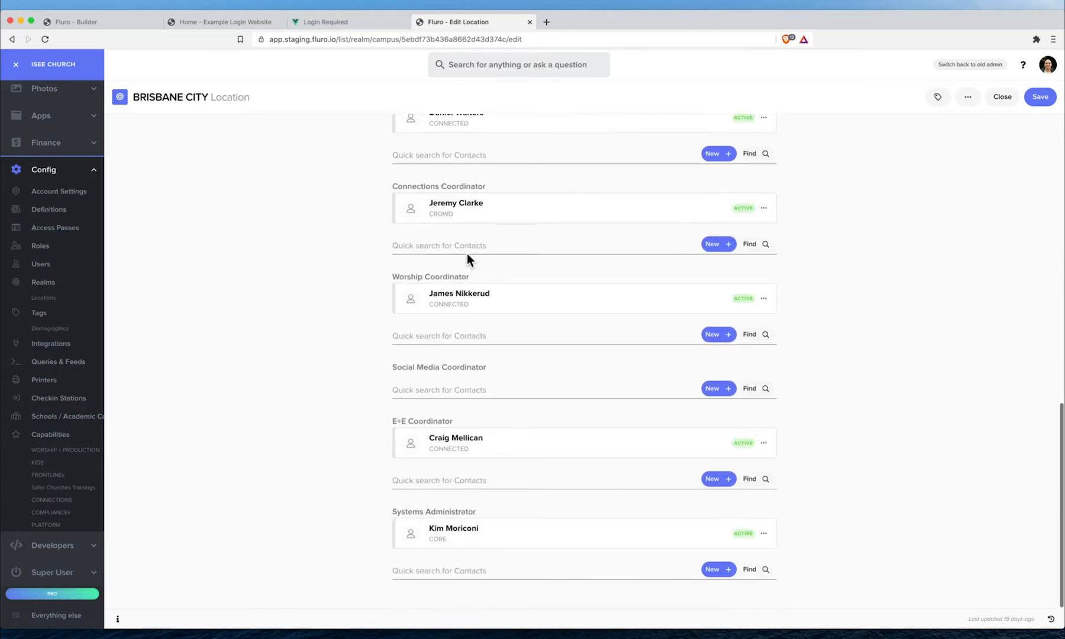
{"action": "scroll", "coordinate": [864, 288], "scroll_direction": "up", "scroll_amount": 20}
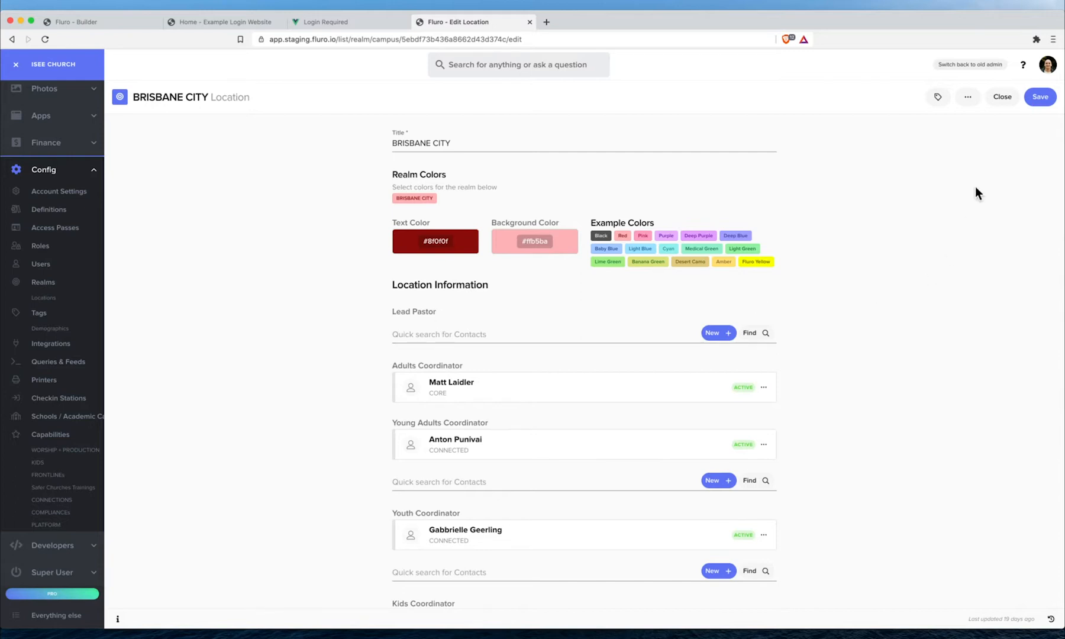
{"action": "left_click", "coordinate": [1004, 98]}
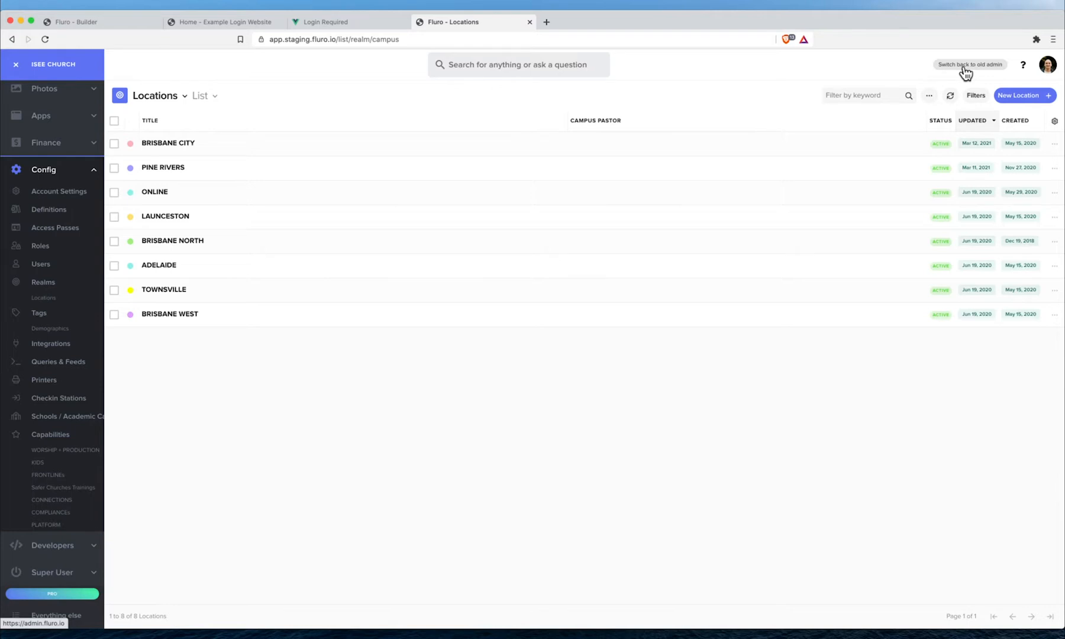
- Switch to the old admin and open the Hello Form - Switchboard reaction from Reactions
{"action": "left_click", "coordinate": [956, 65]}
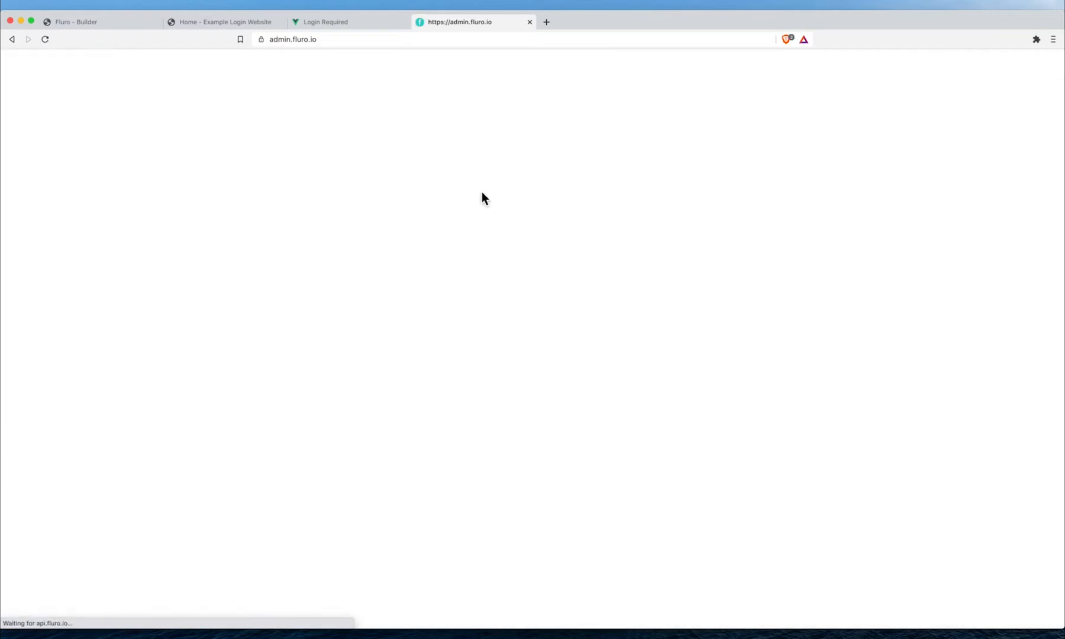
{"action": "scroll", "coordinate": [74, 488], "scroll_direction": "down", "scroll_amount": 10}
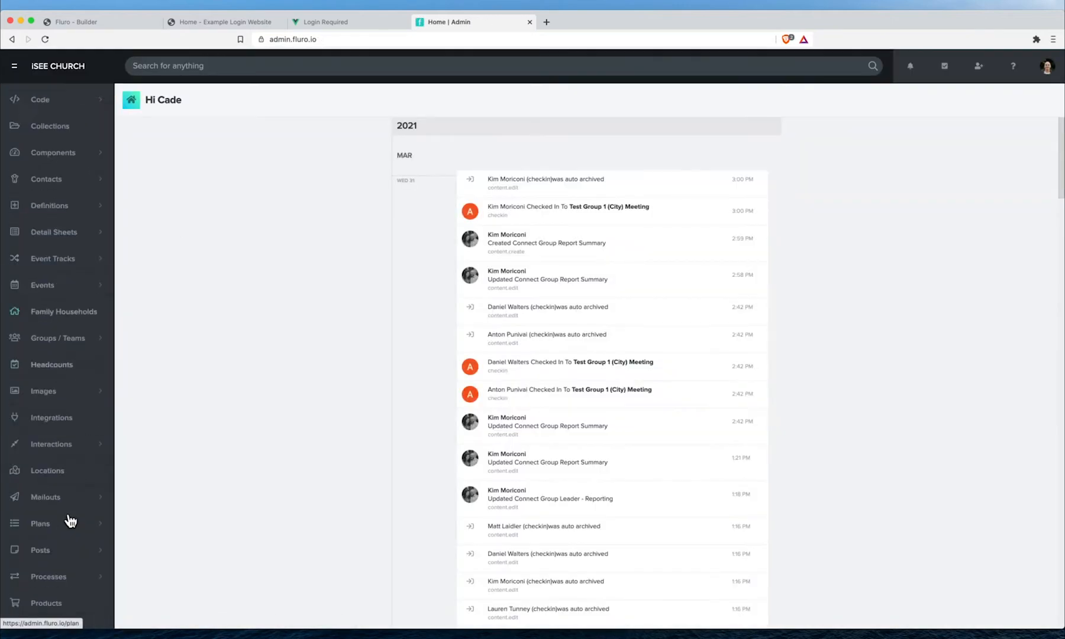
{"action": "left_click", "coordinate": [68, 482]}
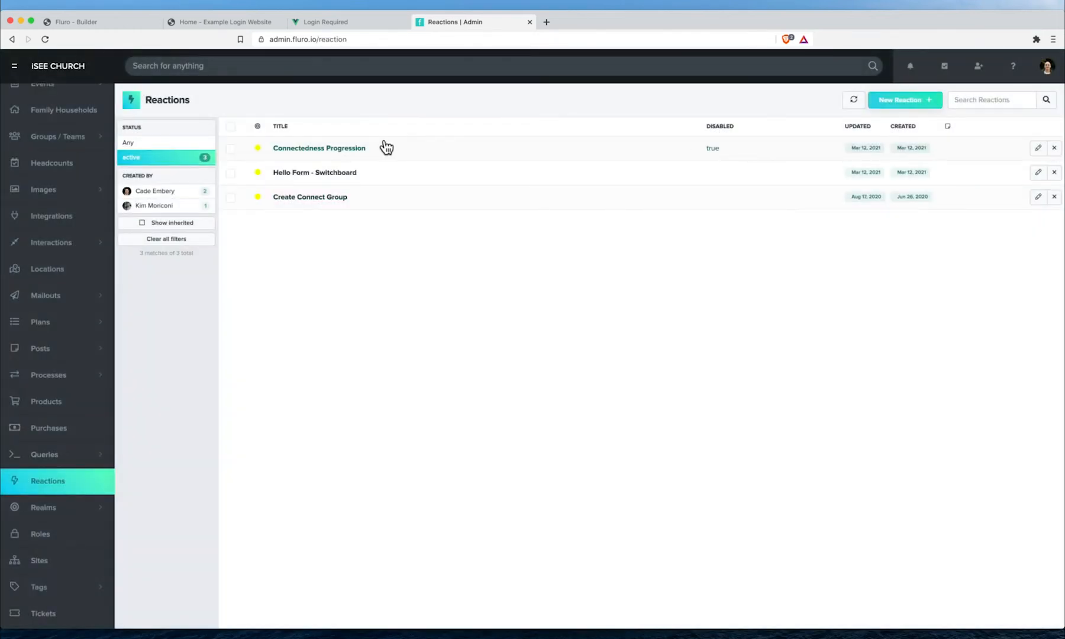
{"action": "left_click", "coordinate": [351, 174]}
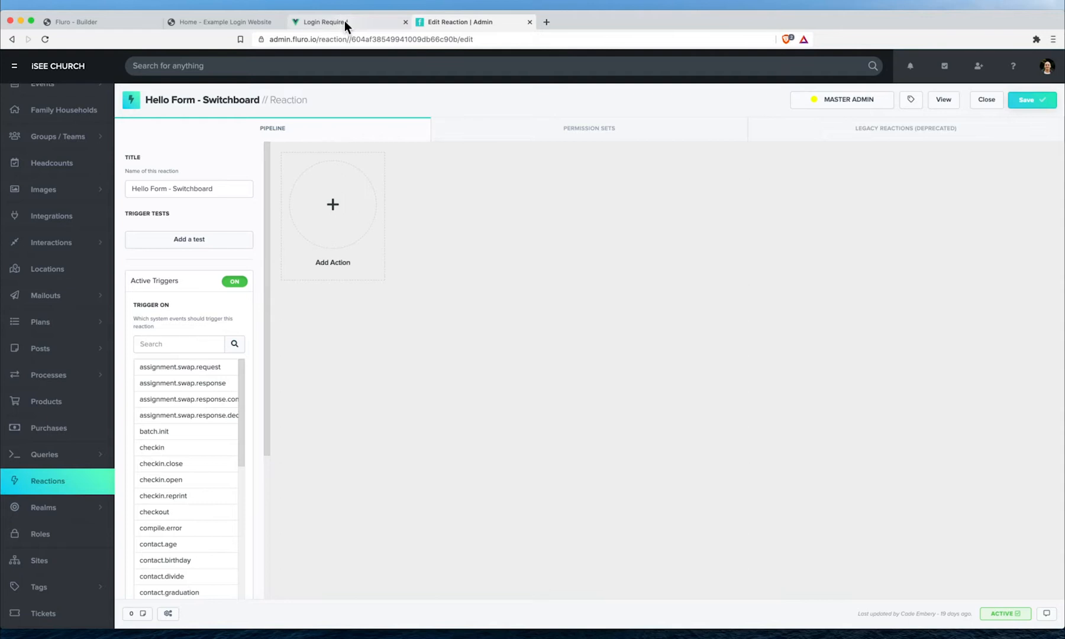
- Open the Reactions list in a second tab and select its web address
{"action": "left_click", "coordinate": [12, 39], "text": "super"}
{"action": "left_click", "coordinate": [608, 21]}
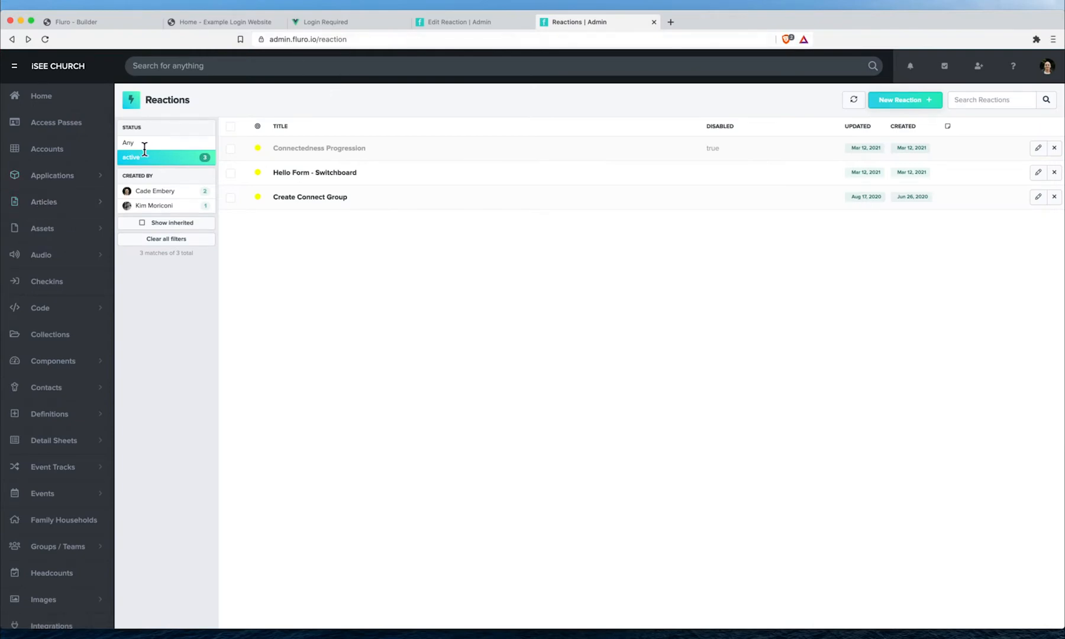
{"action": "left_click", "coordinate": [404, 40]}
- Point the second tab at the staging admin, app.staging.fluro.io
{"action": "type", "text": "app"}
{"action": "key", "text": "Return"}
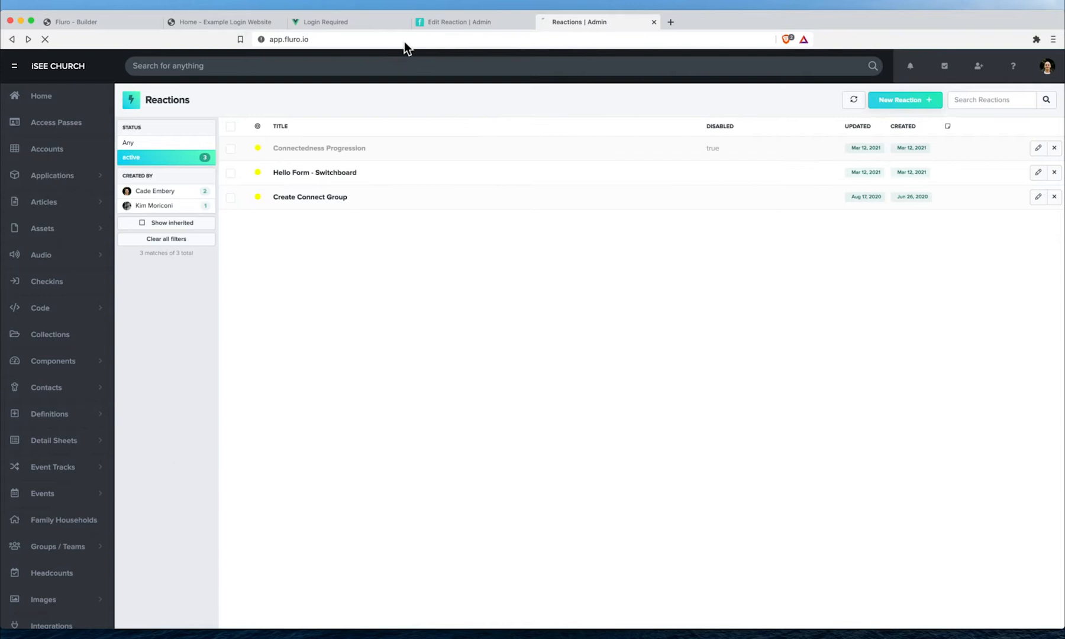
{"action": "left_click", "coordinate": [396, 37]}
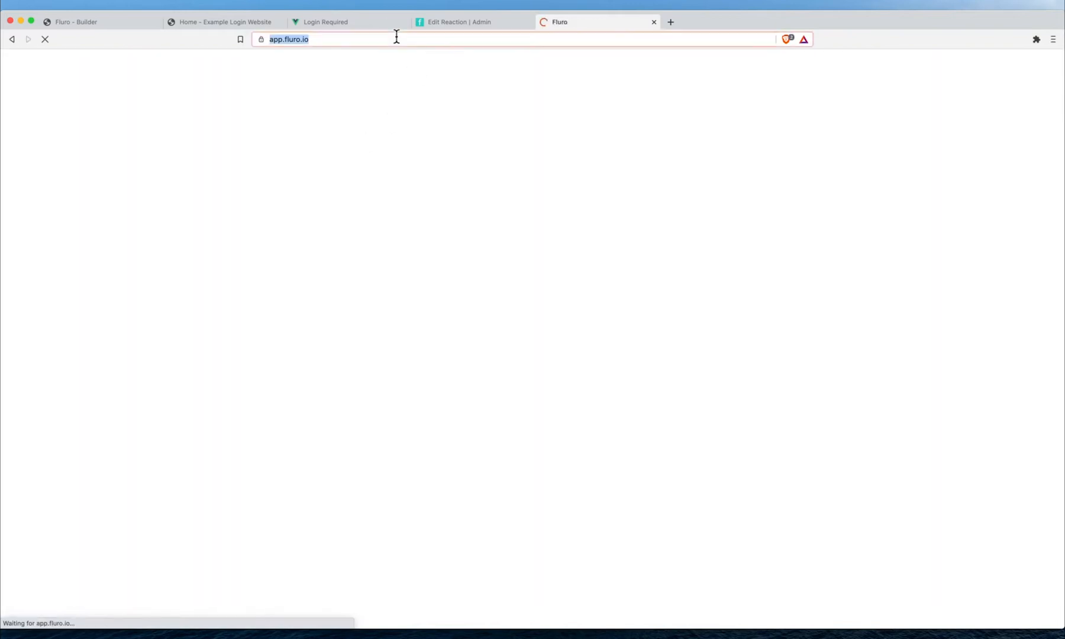
{"action": "type", "text": "app.stag"}
{"action": "key", "text": "Return"}
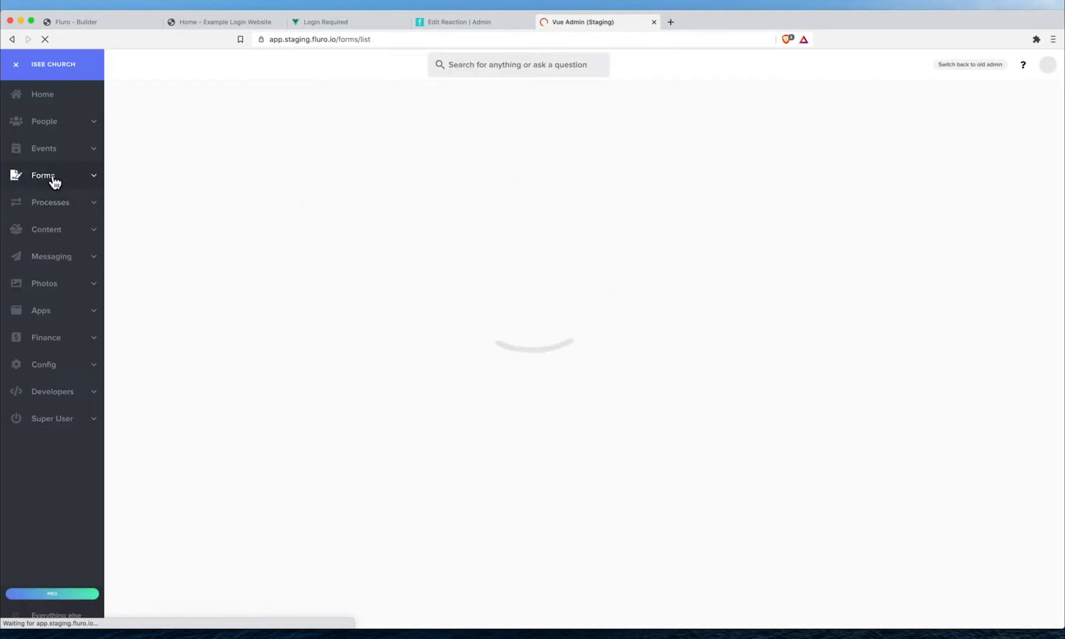
- Open Hello Form's public link in a new tab, then start editing Hello Form
{"action": "left_click", "coordinate": [23, 177]}
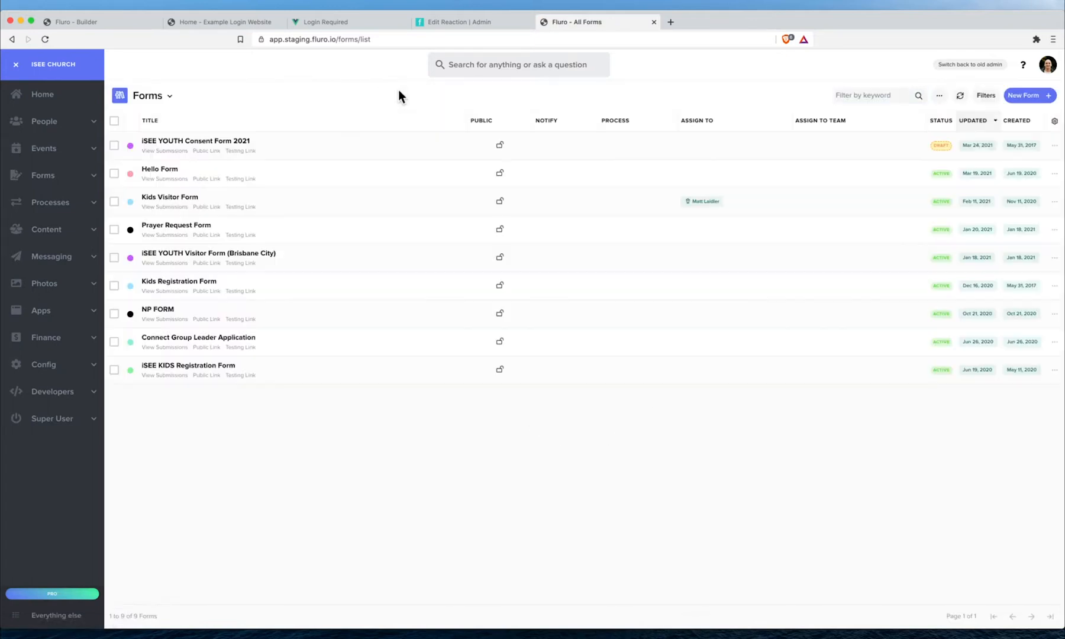
{"action": "left_click", "coordinate": [207, 178]}
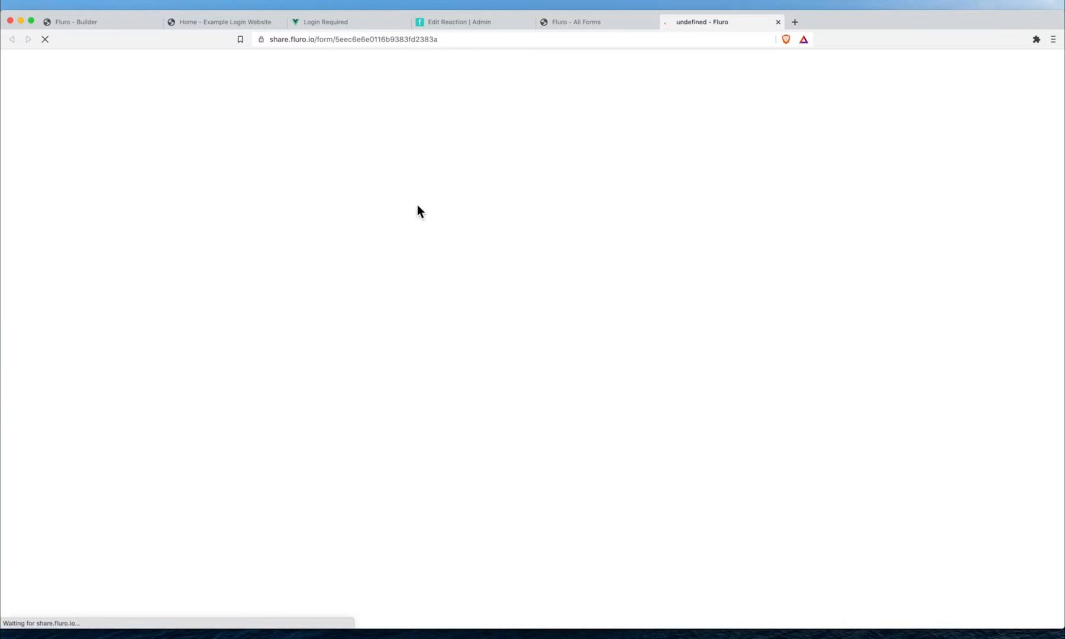
{"action": "left_click", "coordinate": [609, 22]}
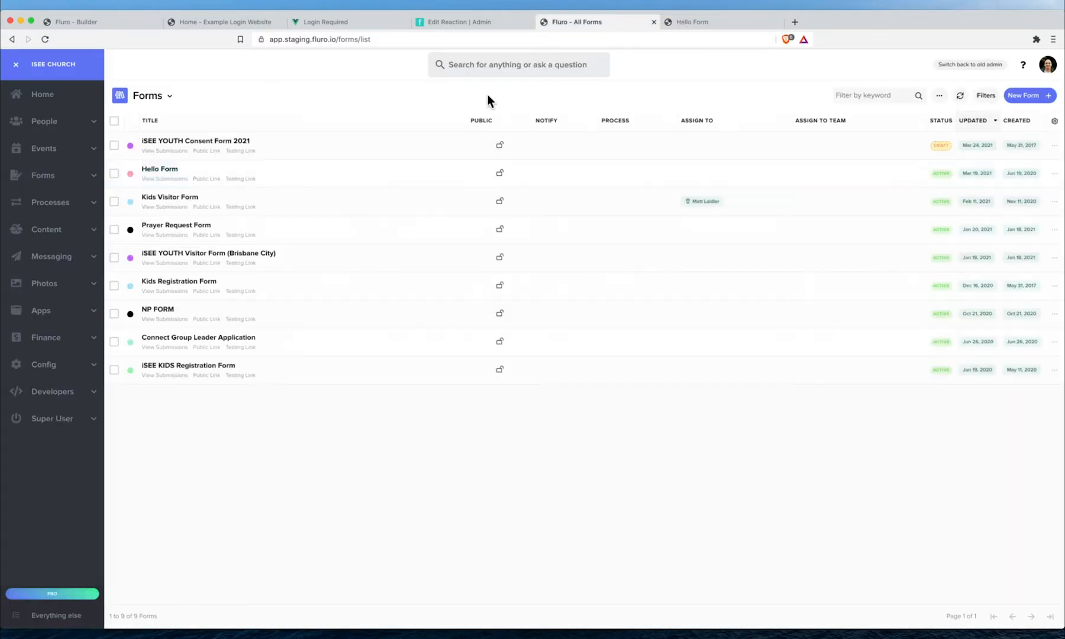
{"action": "left_click", "coordinate": [1055, 173]}
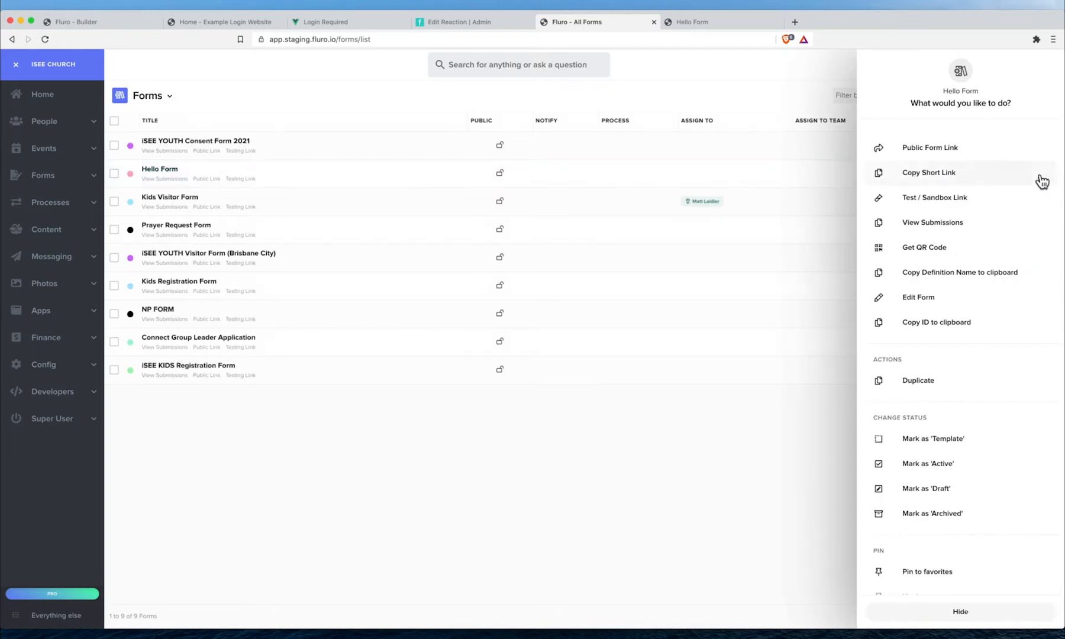
{"action": "left_click", "coordinate": [934, 296]}
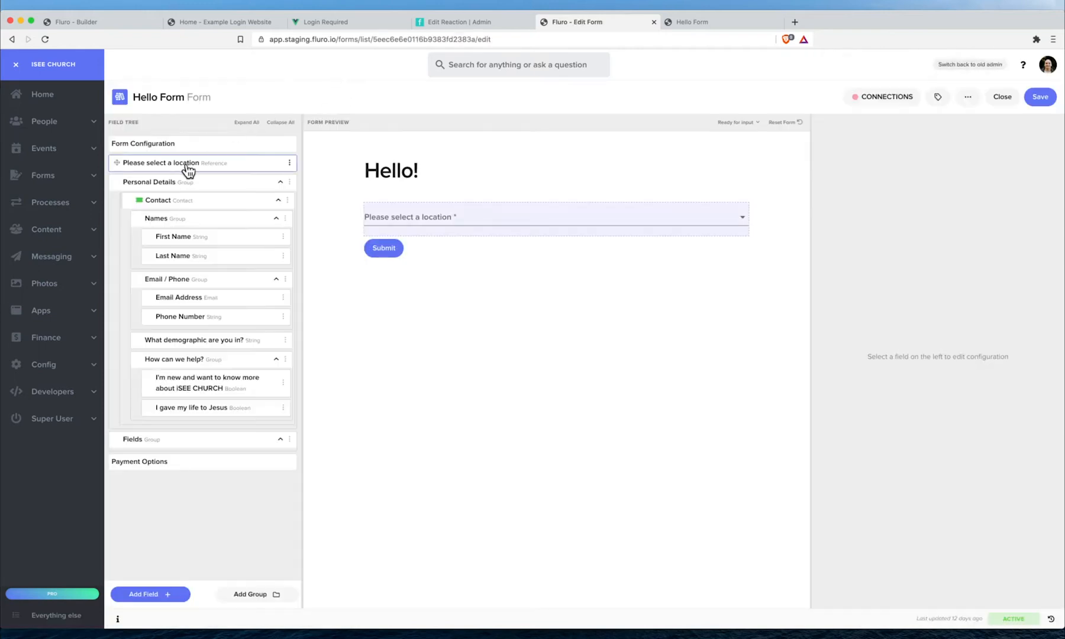
- Check the allowed locations in the location field's Field Settings, then switch to the public Hello Form tab
{"action": "left_click", "coordinate": [189, 169]}
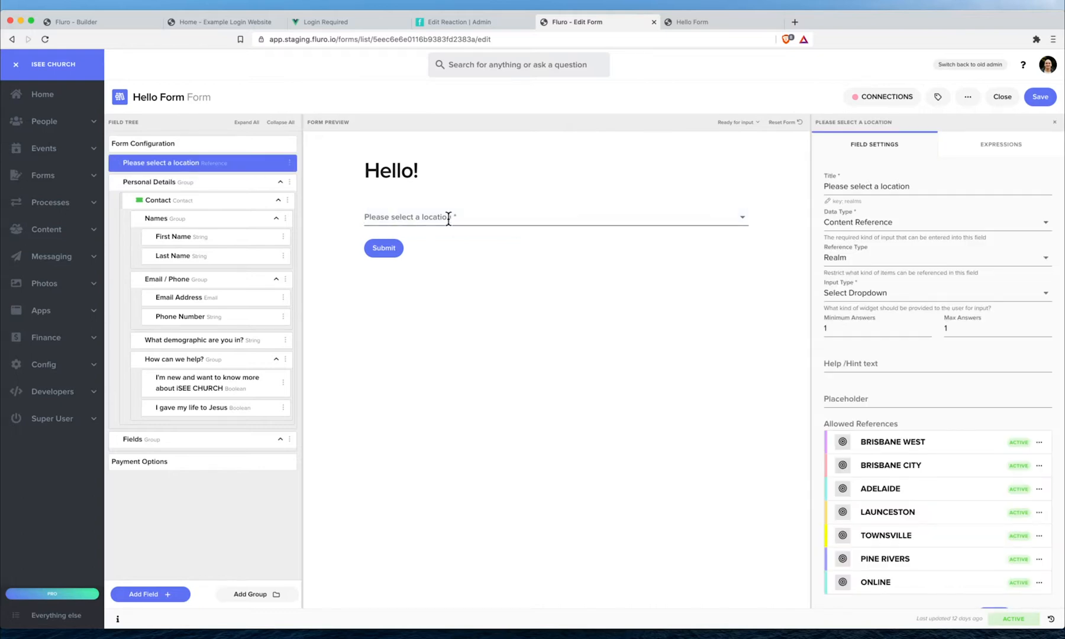
{"action": "scroll", "coordinate": [856, 413], "scroll_direction": "down", "scroll_amount": 5}
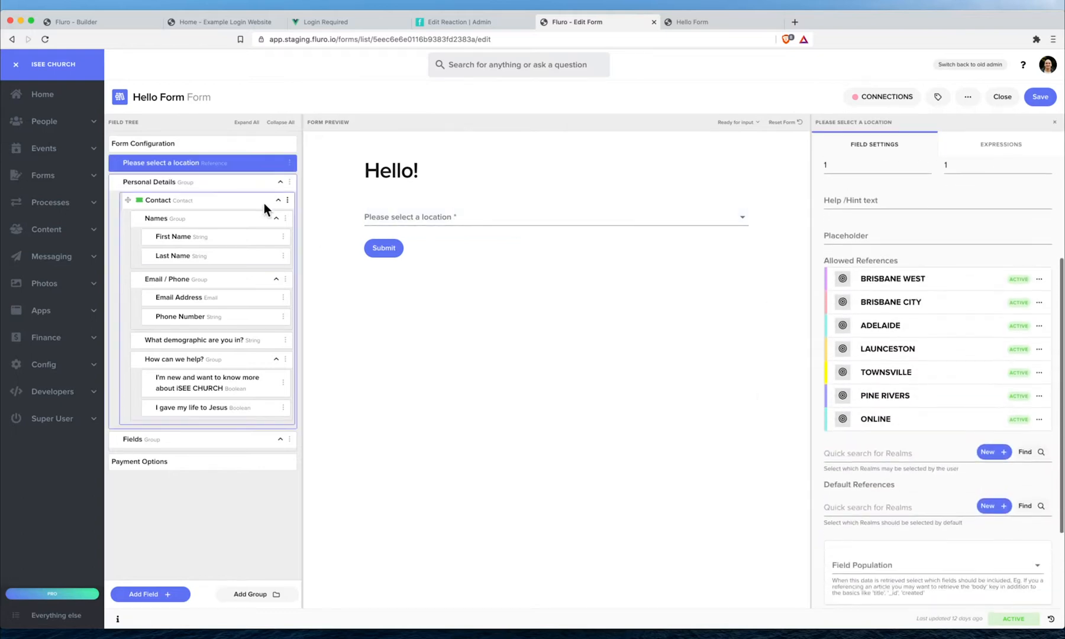
{"action": "scroll", "coordinate": [900, 204], "scroll_direction": "up", "scroll_amount": 3}
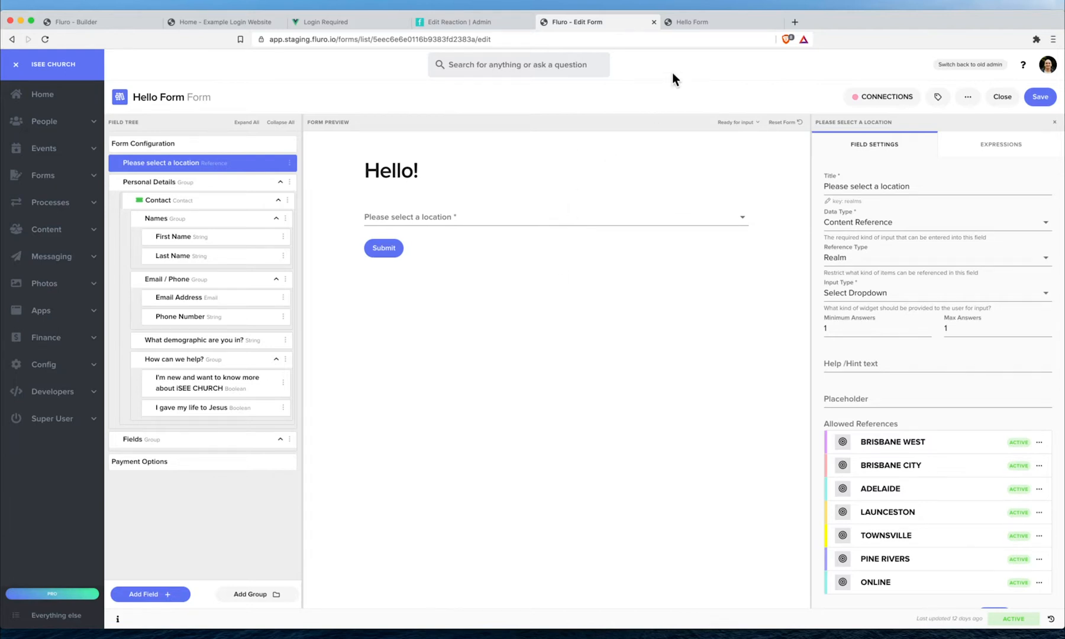
{"action": "left_click", "coordinate": [692, 22]}
- Choose BRISBANE CITY as the location and enter the test contact's first name, last name and e-mail
{"action": "left_click", "coordinate": [396, 183]}
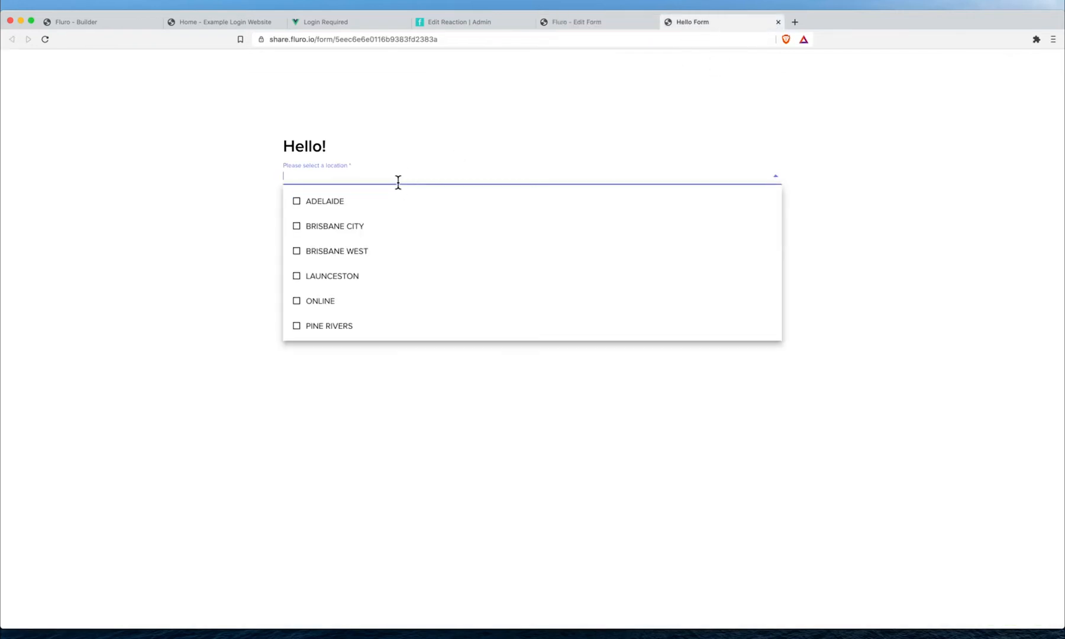
{"action": "left_click", "coordinate": [367, 227]}
{"action": "left_click", "coordinate": [327, 212]}
{"action": "type", "text": "Cade"}
{"action": "key", "text": "Tab"}
{"action": "type", "text": "Testing"}
{"action": "key", "text": "Tab"}
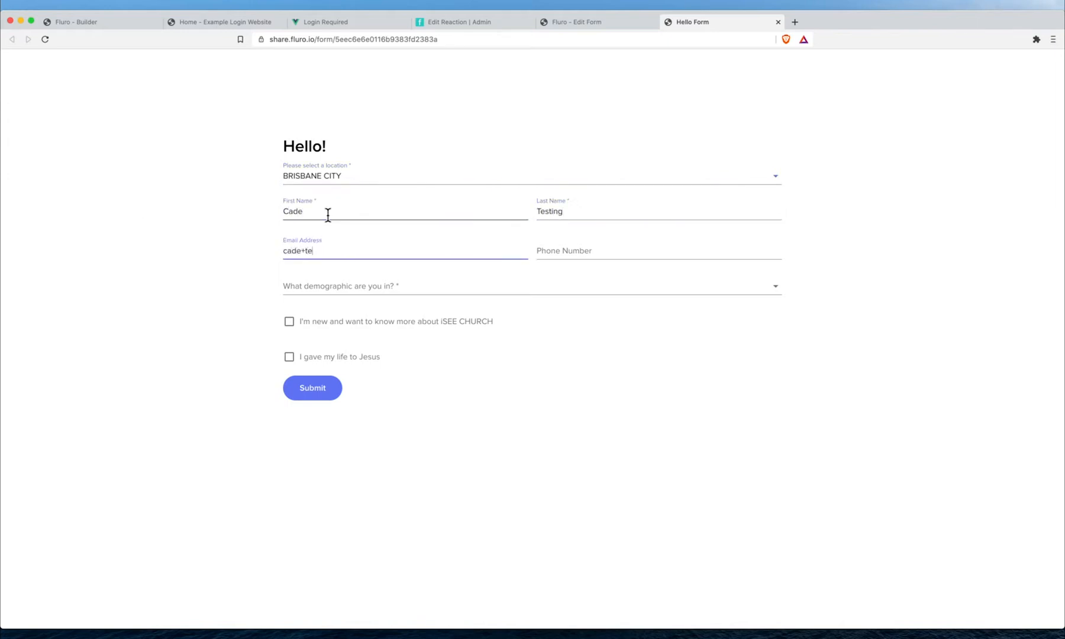
{"action": "key", "text": "Tab"}
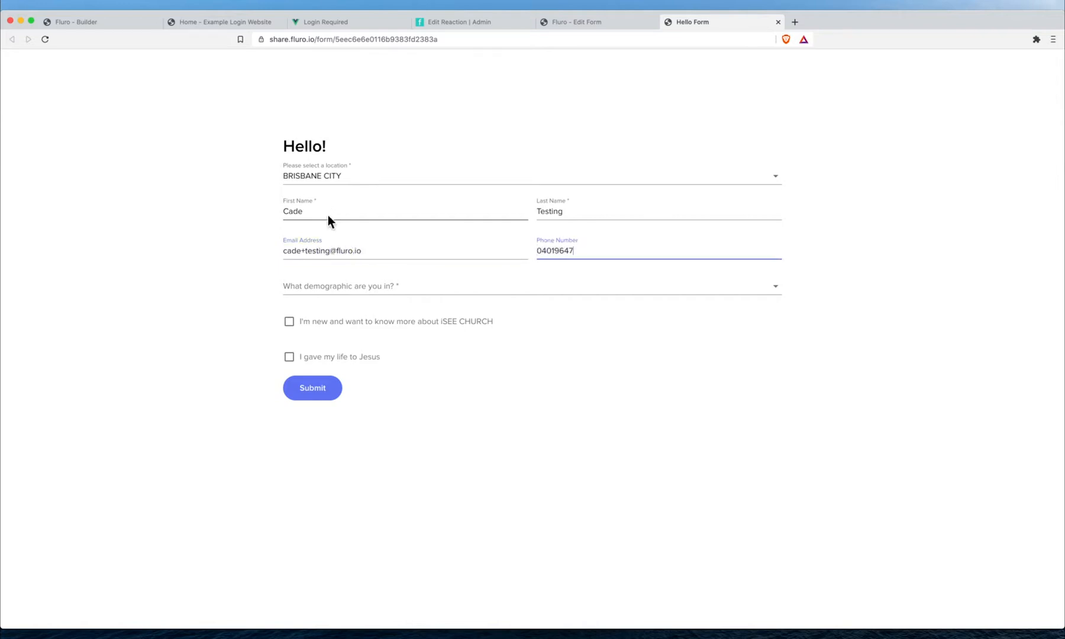
- Set demographic to YOUNG ADULTS, tick 'I gave my life to Jesus', and submit the form
{"action": "left_click", "coordinate": [370, 287]}
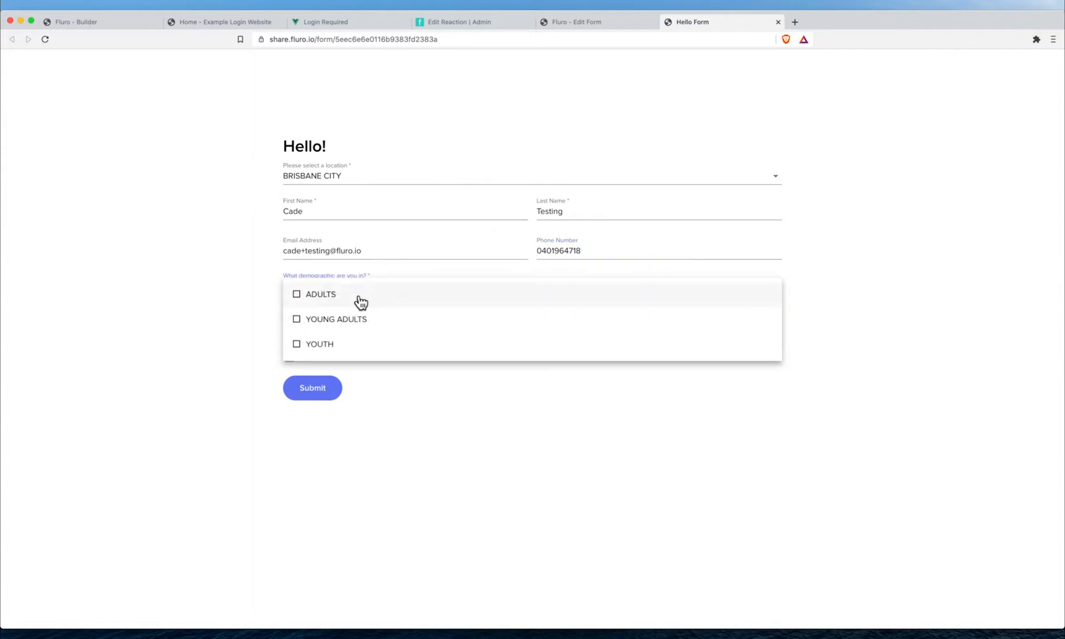
{"action": "left_click", "coordinate": [356, 320]}
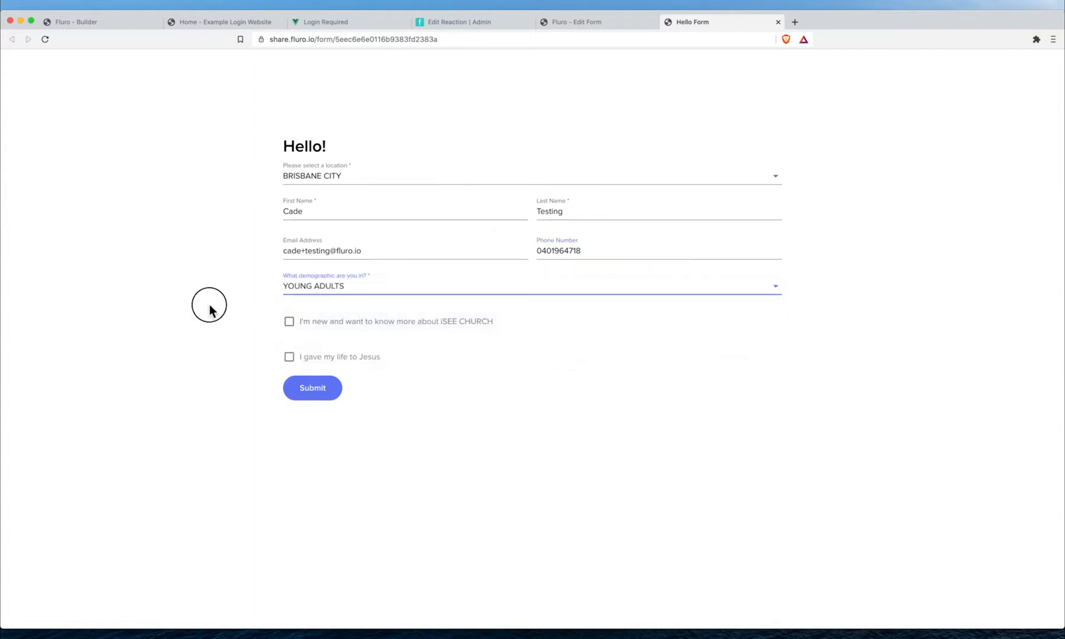
{"action": "left_click", "coordinate": [291, 358]}
{"action": "left_click", "coordinate": [323, 389]}
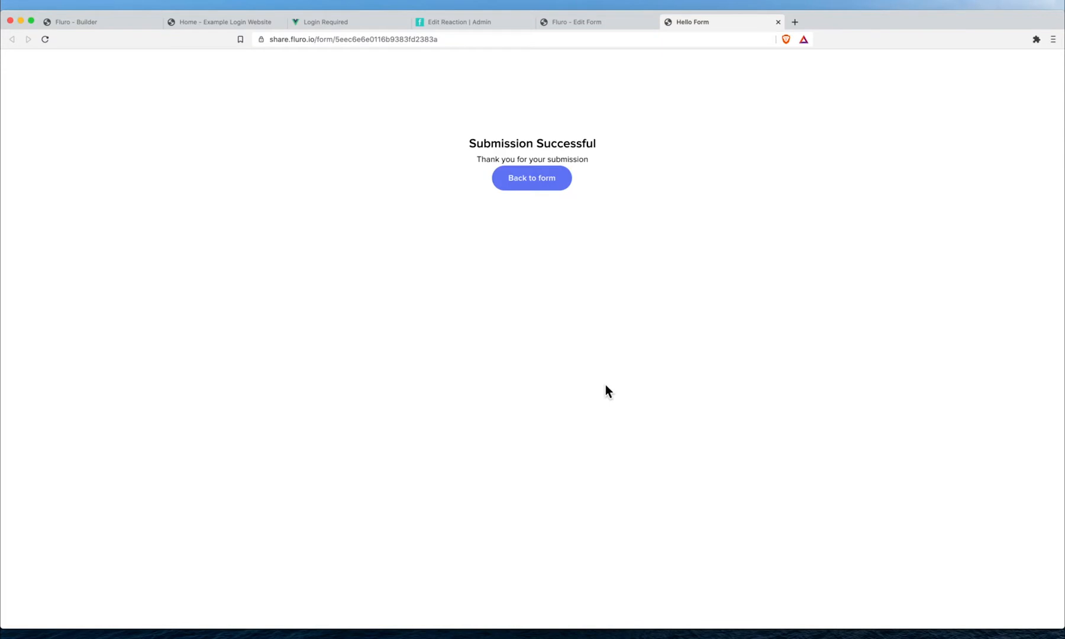
{"action": "left_click", "coordinate": [487, 23]}
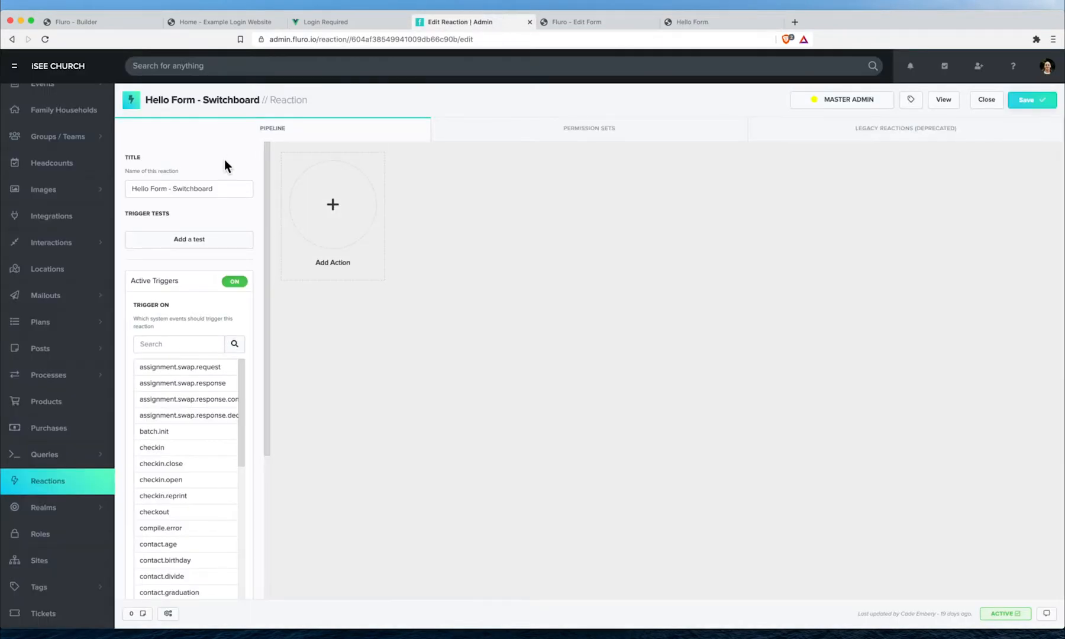
- Add a trigger test based on the Created Hello Form event
{"action": "left_click", "coordinate": [209, 244]}
{"action": "left_click", "coordinate": [196, 235]}
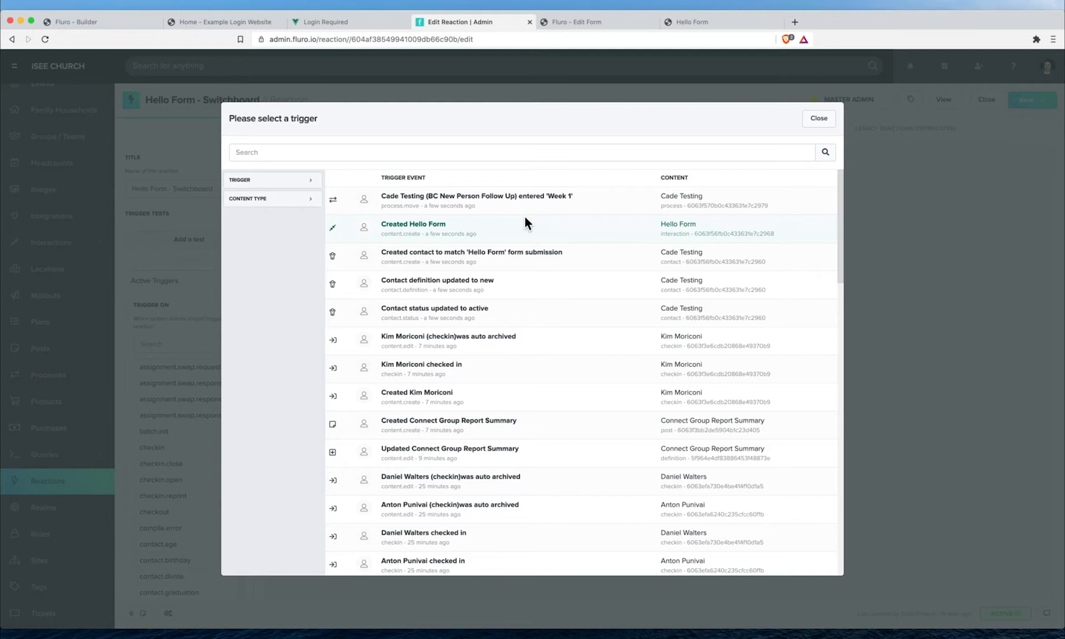
{"action": "left_click", "coordinate": [536, 236]}
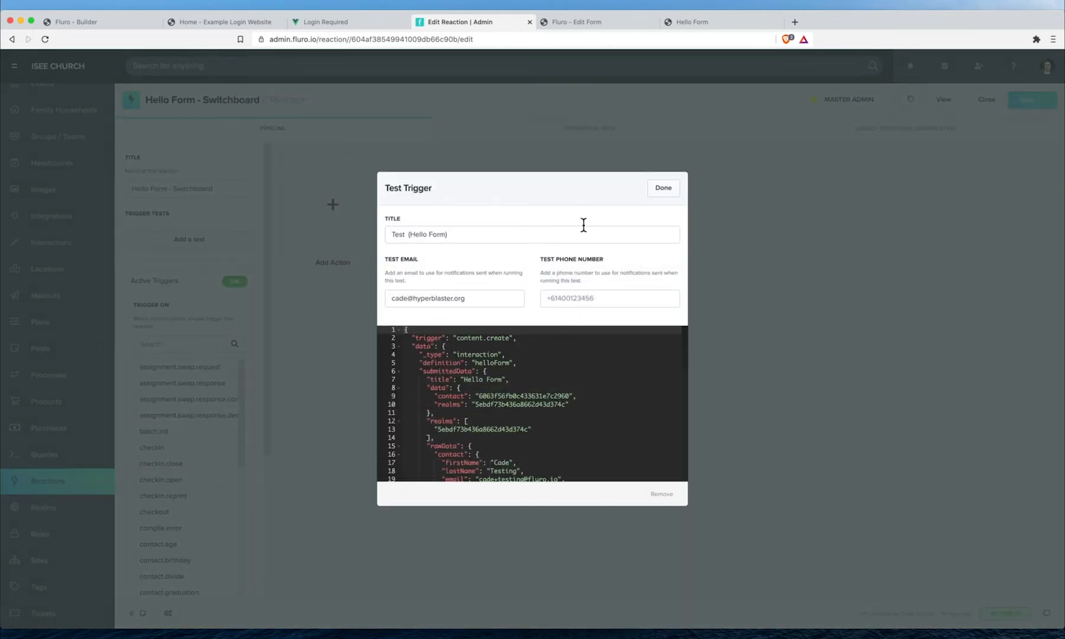
- Trim the test data to the trigger plus the item's _id, _type and definition, and save the test
{"action": "scroll", "coordinate": [544, 342], "scroll_direction": "down", "scroll_amount": 5}
{"action": "scroll", "coordinate": [544, 342], "scroll_direction": "up", "scroll_amount": 5}
{"action": "scroll", "coordinate": [410, 345], "scroll_direction": "down", "scroll_amount": 10}
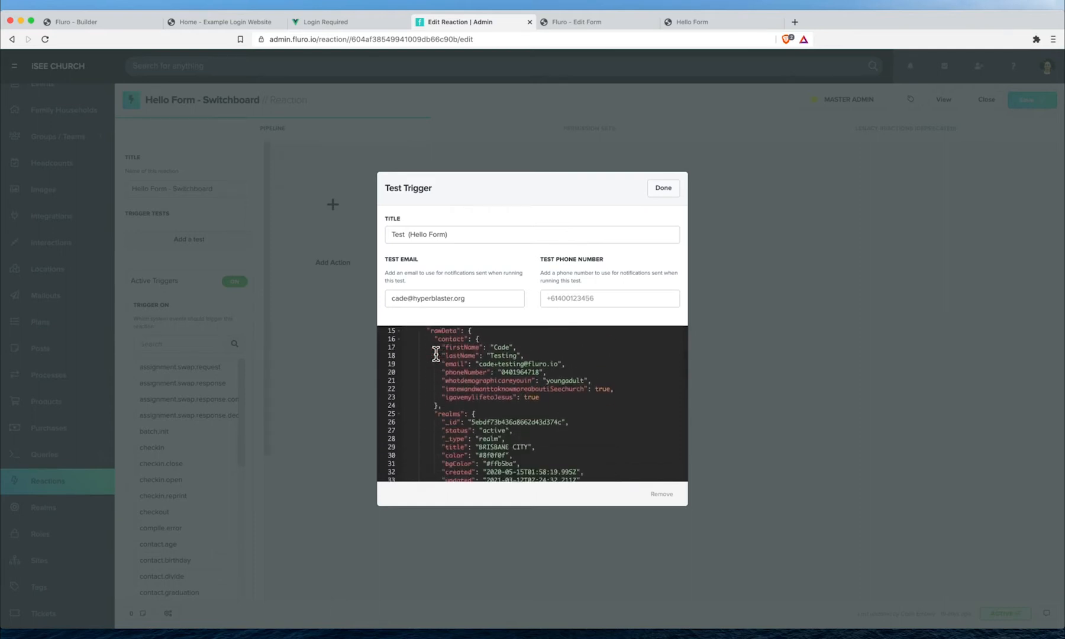
{"action": "scroll", "coordinate": [435, 353], "scroll_direction": "down", "scroll_amount": 2}
{"action": "left_click", "coordinate": [424, 424], "text": "shift"}
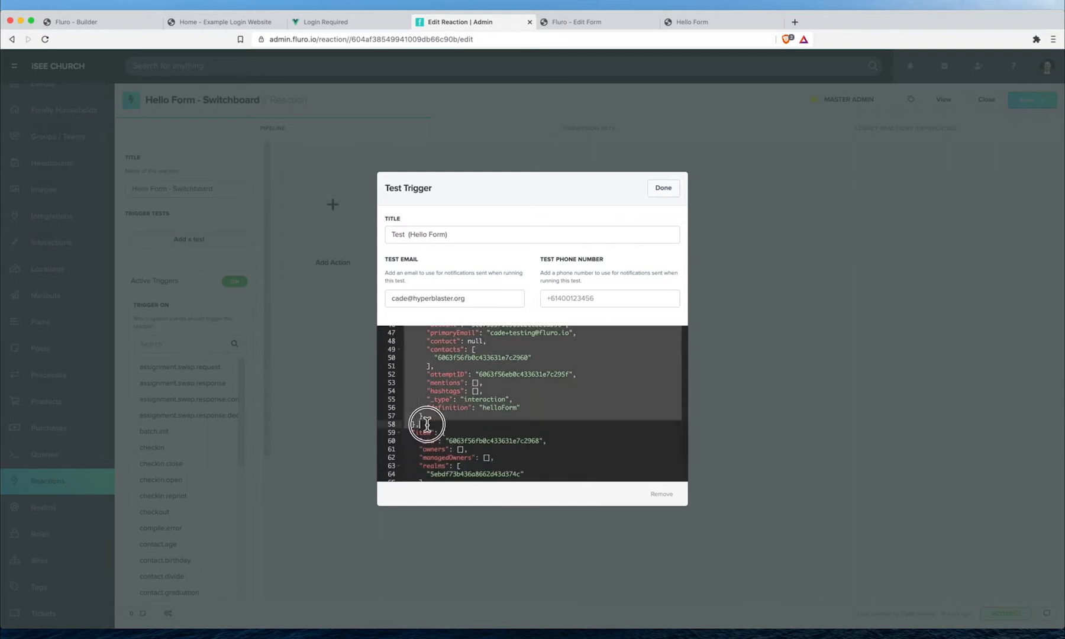
{"action": "key", "text": "BackSpace"}
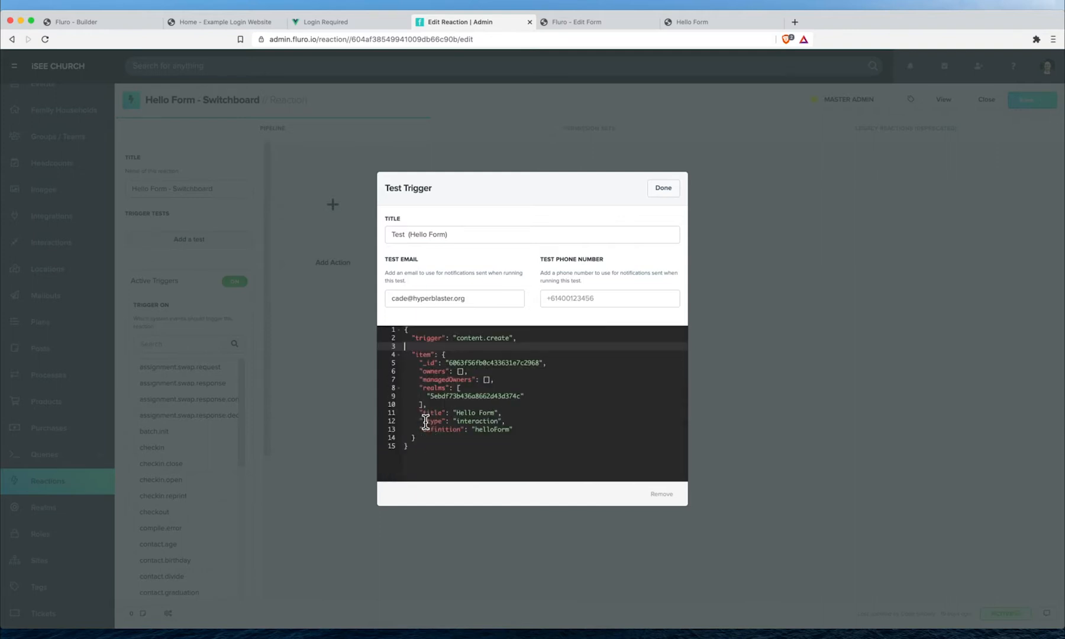
{"action": "key", "text": "BackSpace"}
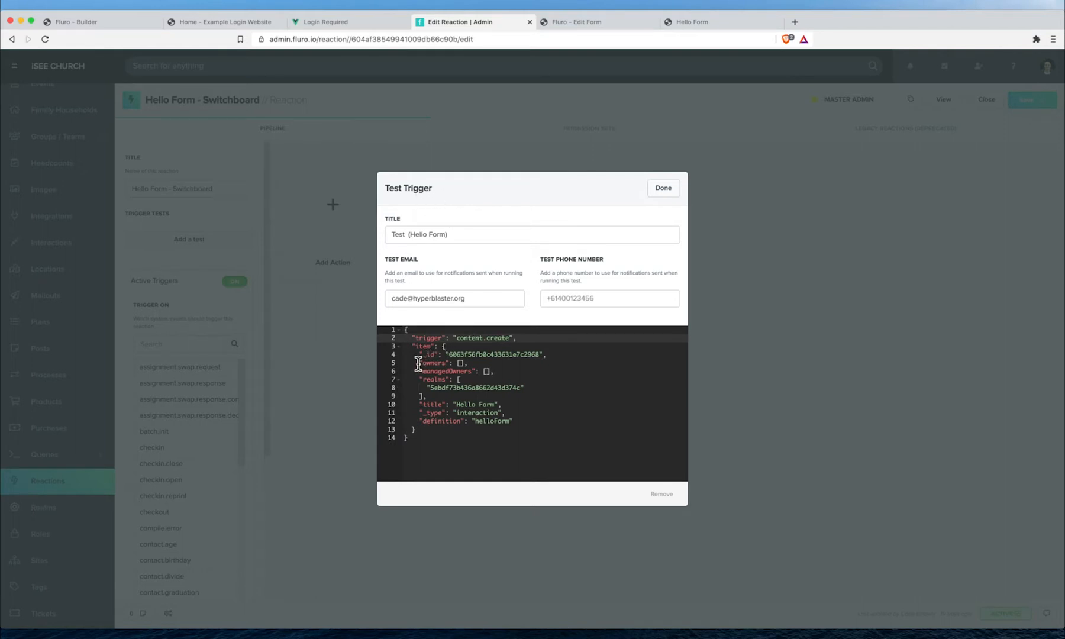
{"action": "left_click_drag", "start_coordinate": [418, 362], "coordinate": [507, 404]}
{"action": "key", "text": "BackSpace"}
{"action": "key", "text": "BackSpace"}
{"action": "key", "text": "BackSpace"}
{"action": "key", "text": "BackSpace"}
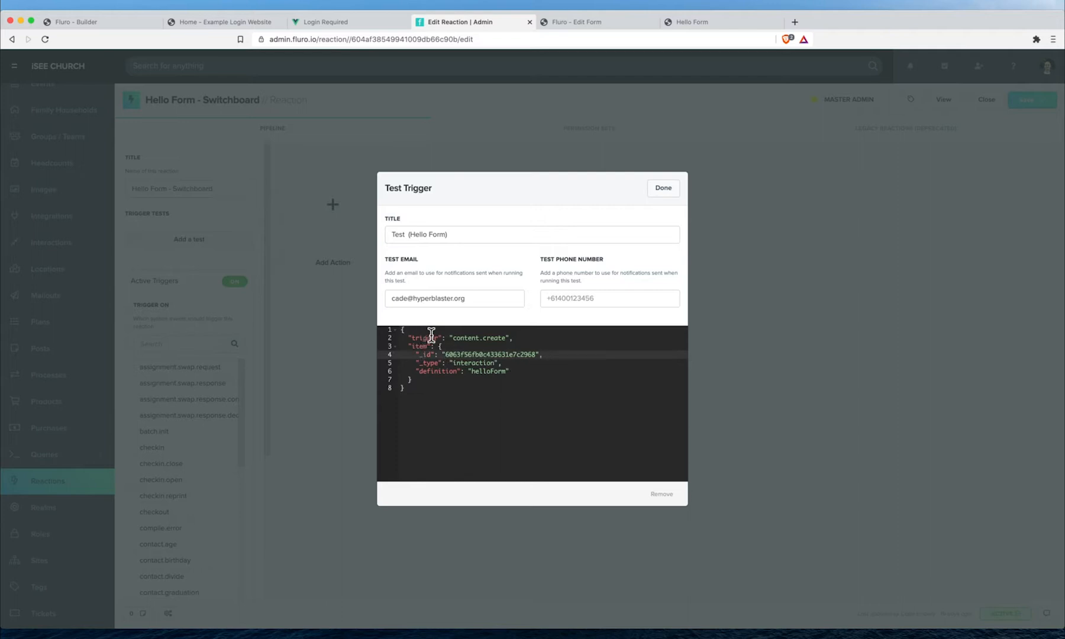
{"action": "double_click", "coordinate": [457, 354]}
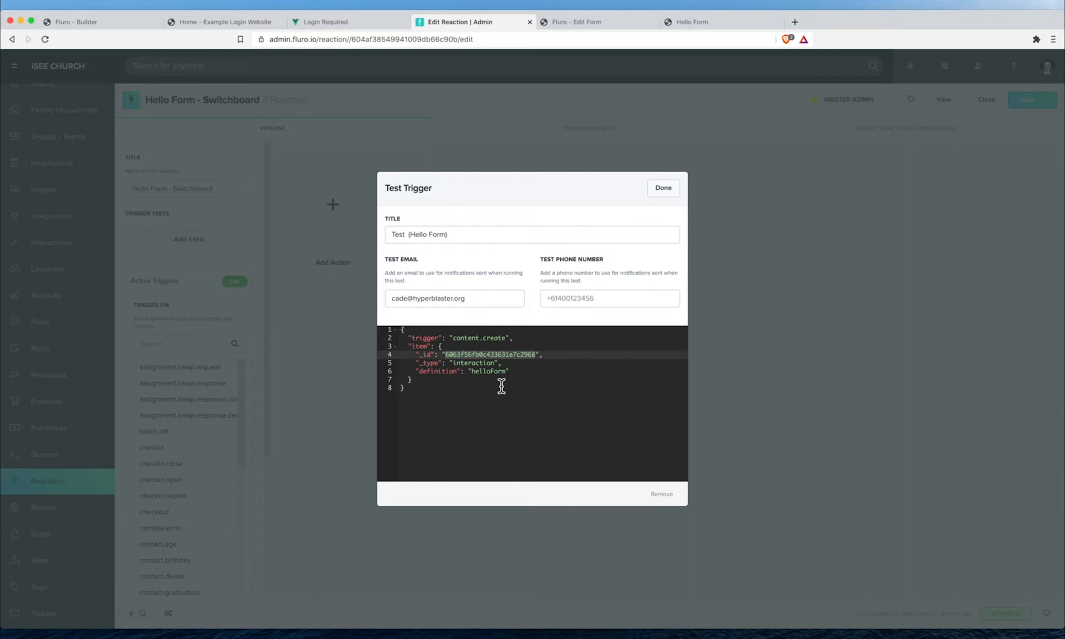
{"action": "left_click", "coordinate": [663, 188]}
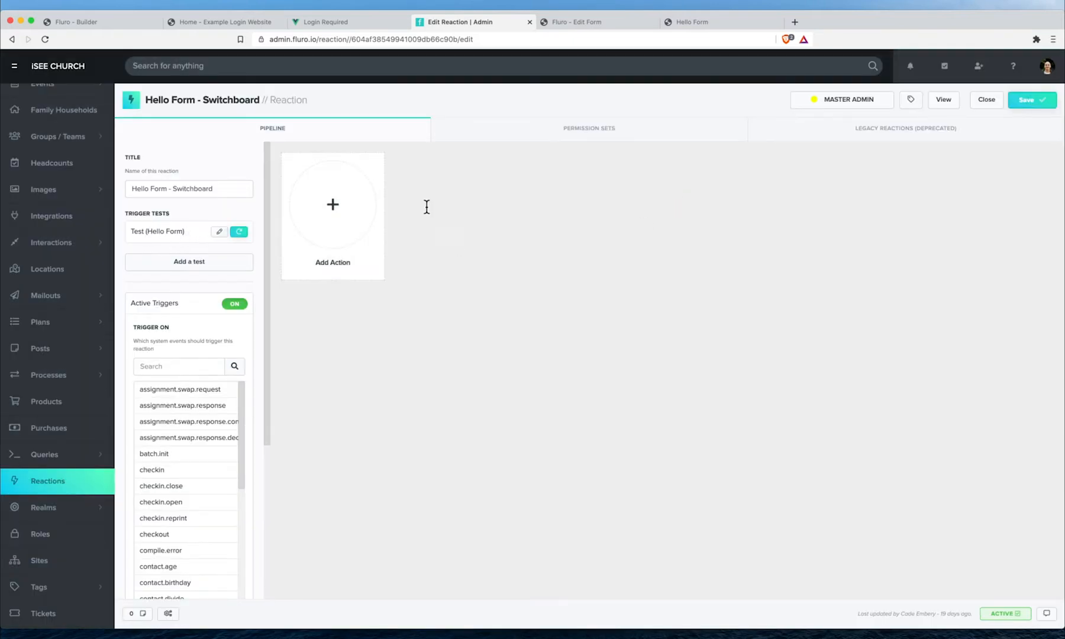
- Grant the reaction FLURO Full Access in the MASTER ADMIN realm
{"action": "left_click", "coordinate": [1038, 102]}
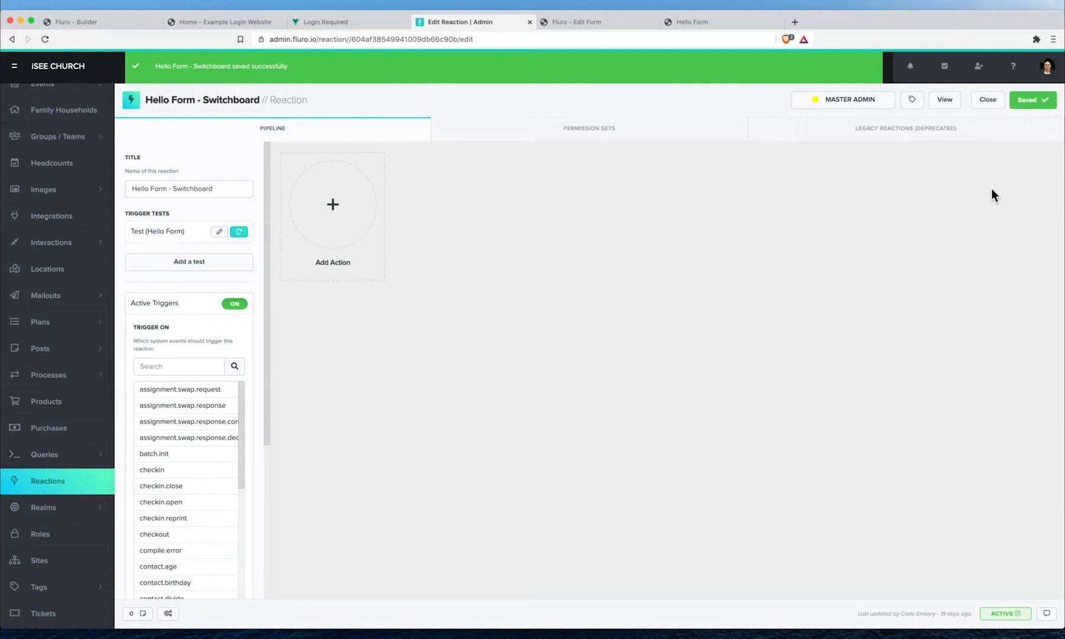
{"action": "left_click", "coordinate": [573, 131]}
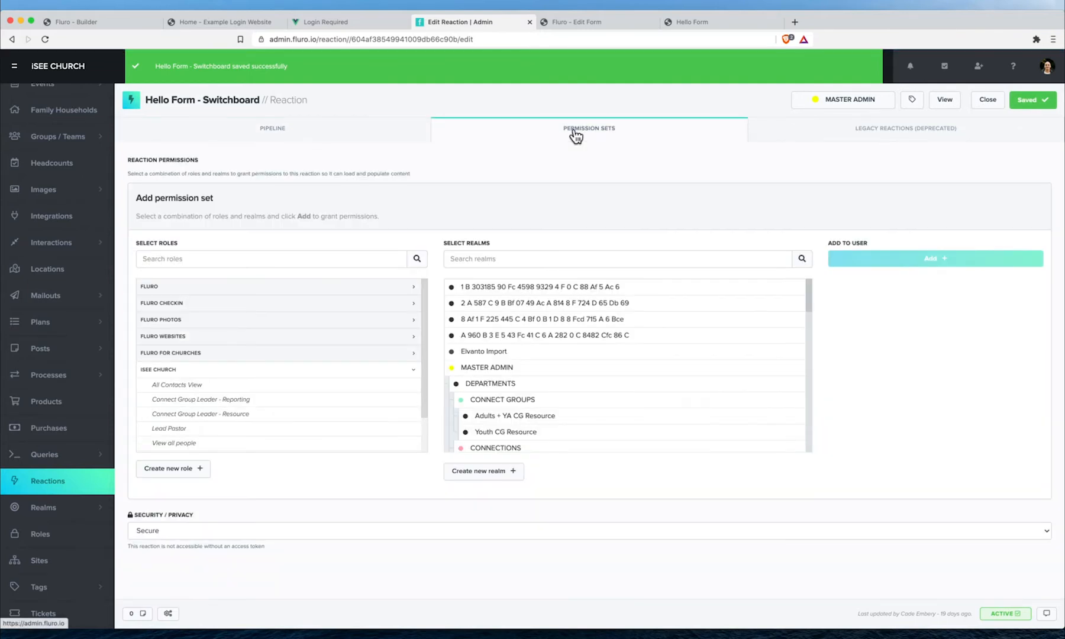
{"action": "left_click", "coordinate": [210, 288]}
{"action": "left_click", "coordinate": [186, 302]}
{"action": "left_click", "coordinate": [503, 370]}
{"action": "scroll", "coordinate": [681, 378], "scroll_direction": "down", "scroll_amount": 2}
{"action": "scroll", "coordinate": [680, 384], "scroll_direction": "up", "scroll_amount": 5}
{"action": "left_click", "coordinate": [964, 266]}
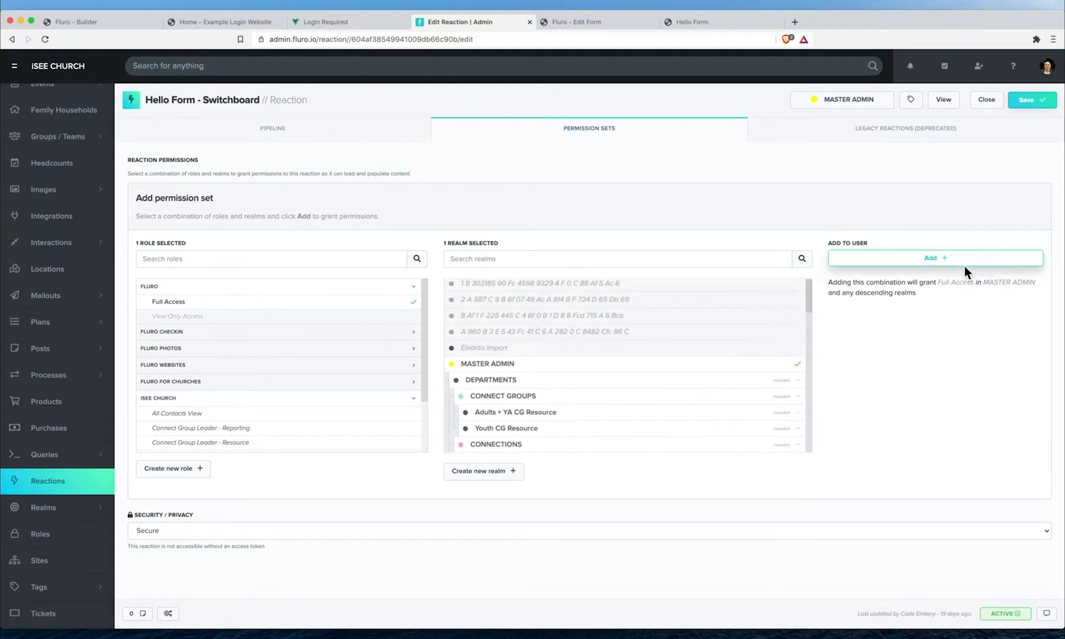
- Save the permission change, turn Active Triggers off, and save the reaction again
{"action": "left_click", "coordinate": [364, 136]}
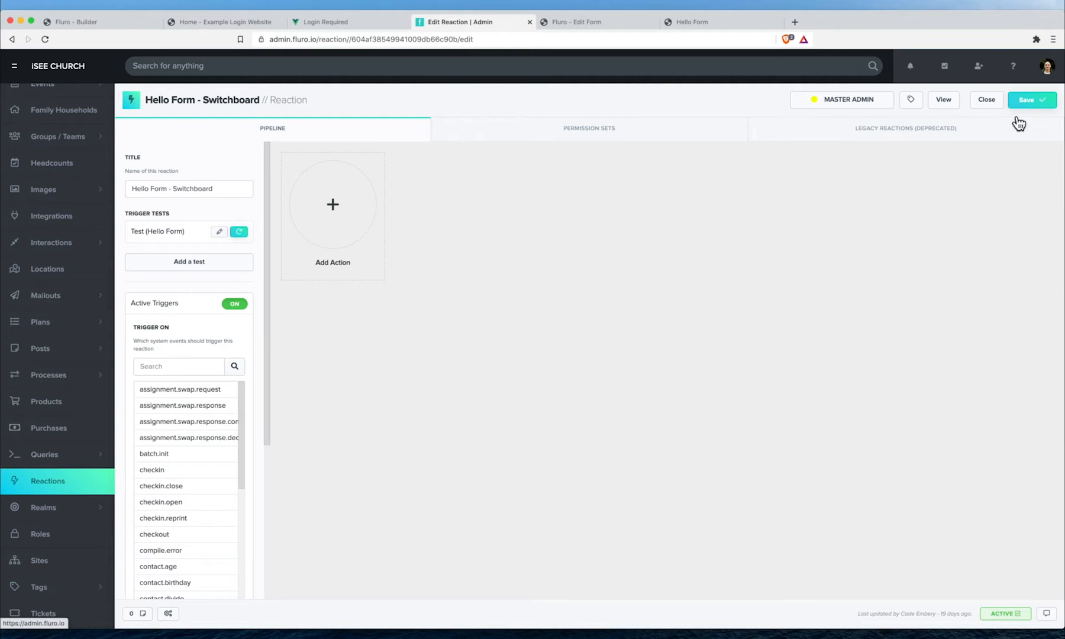
{"action": "left_click", "coordinate": [1028, 103]}
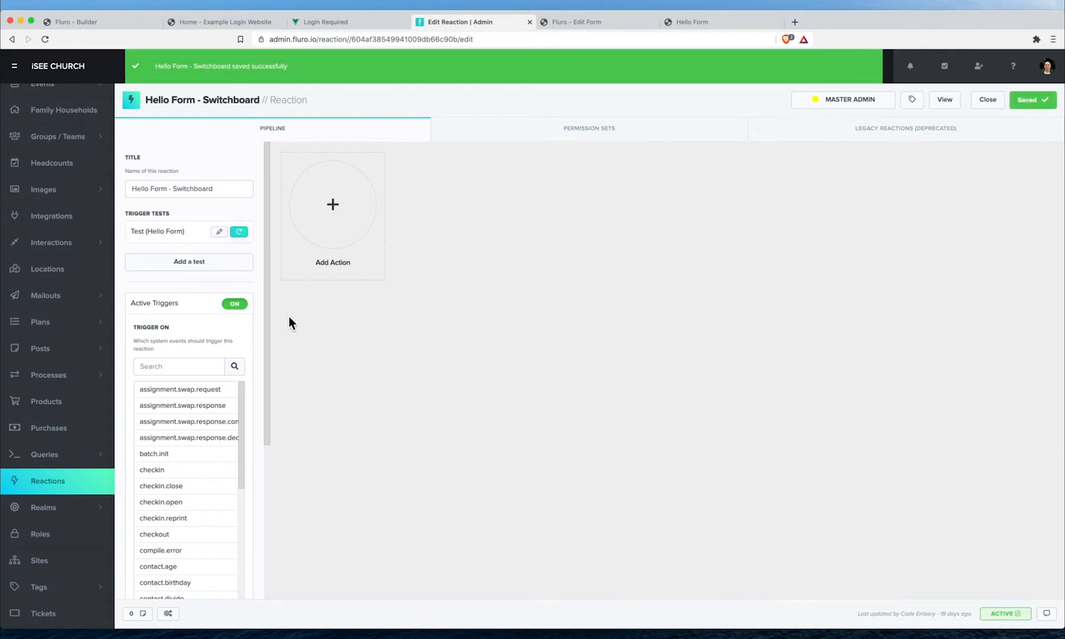
{"action": "left_click", "coordinate": [191, 308]}
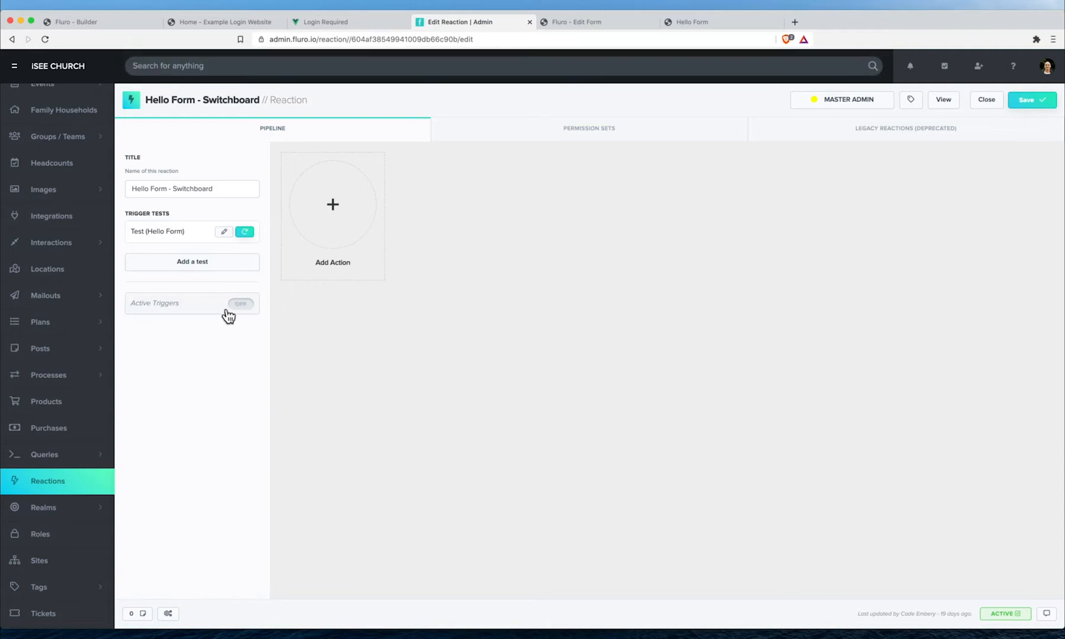
{"action": "left_click", "coordinate": [1034, 101]}
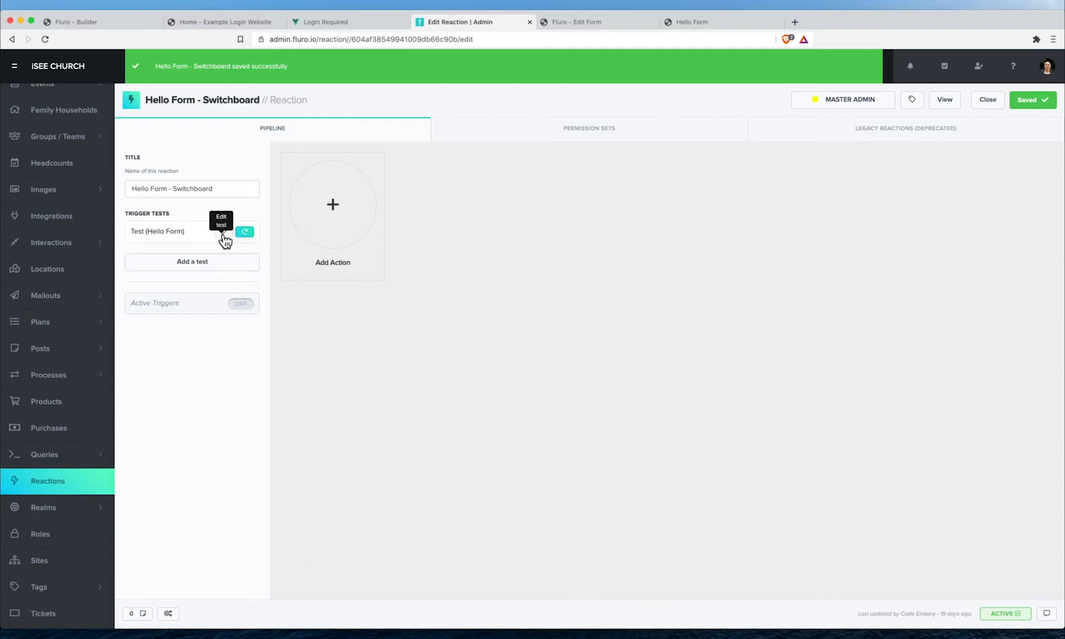
- Add three action steps to the pipeline and save
{"action": "left_click", "coordinate": [332, 218]}
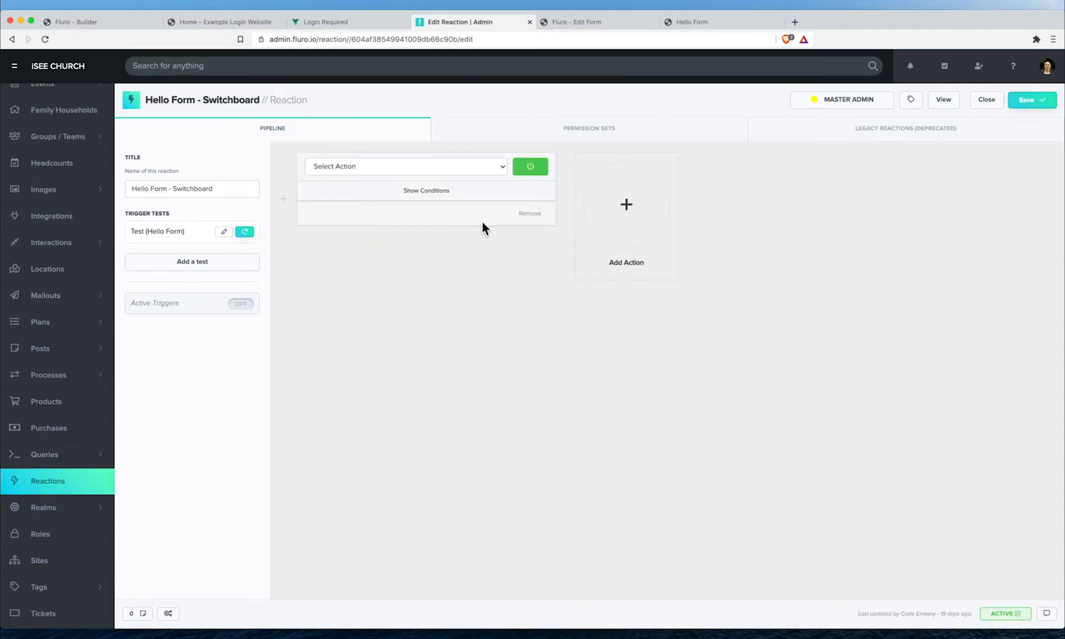
{"action": "left_click", "coordinate": [623, 222]}
{"action": "left_click", "coordinate": [914, 260]}
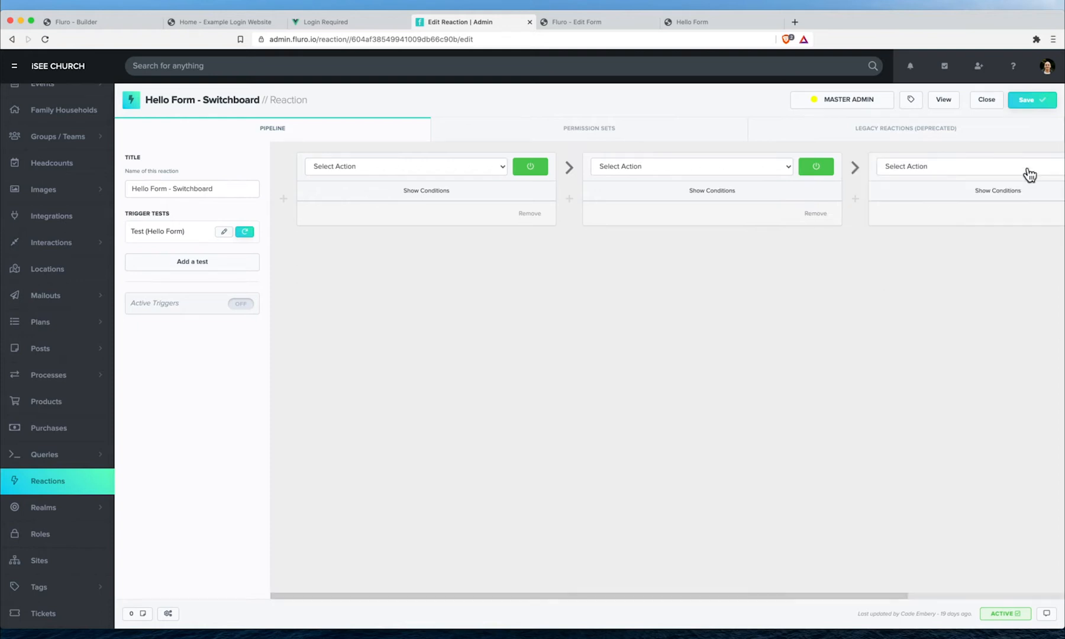
{"action": "left_click", "coordinate": [1031, 100]}
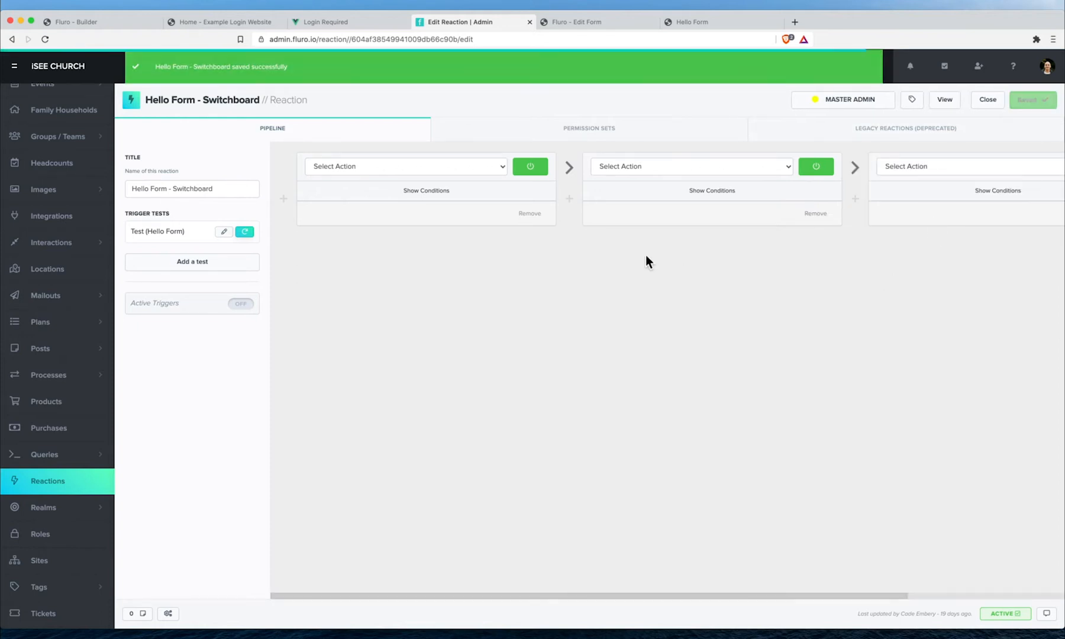
- Set the first step to Populate Content IDs with 'item' as the key to populate
{"action": "left_click", "coordinate": [428, 168]}
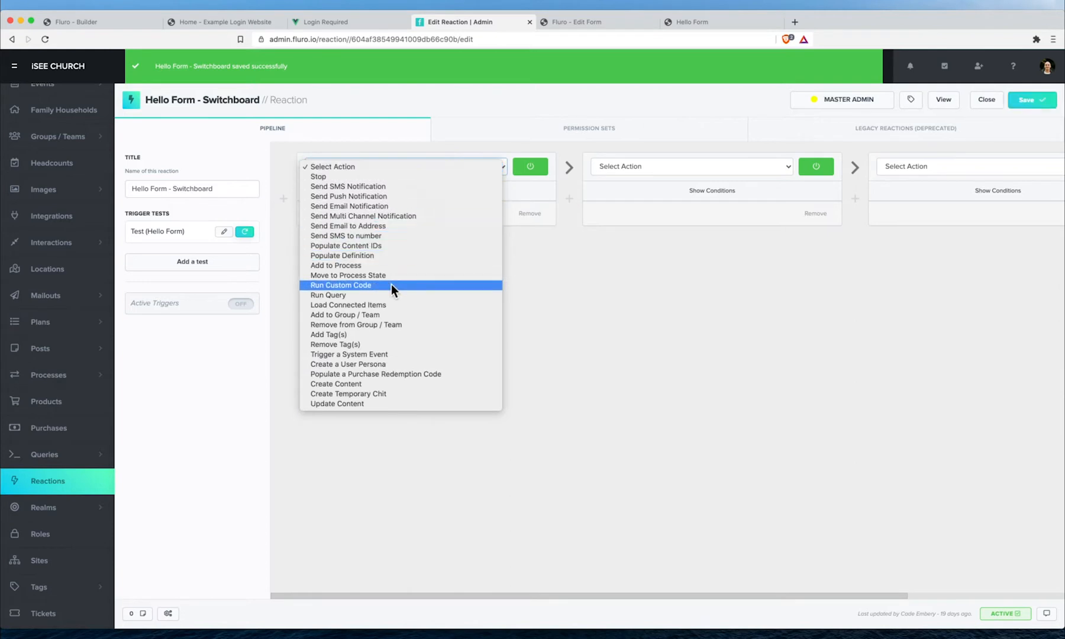
{"action": "left_click", "coordinate": [390, 245]}
{"action": "left_click", "coordinate": [393, 253]}
{"action": "type", "text": "item"}
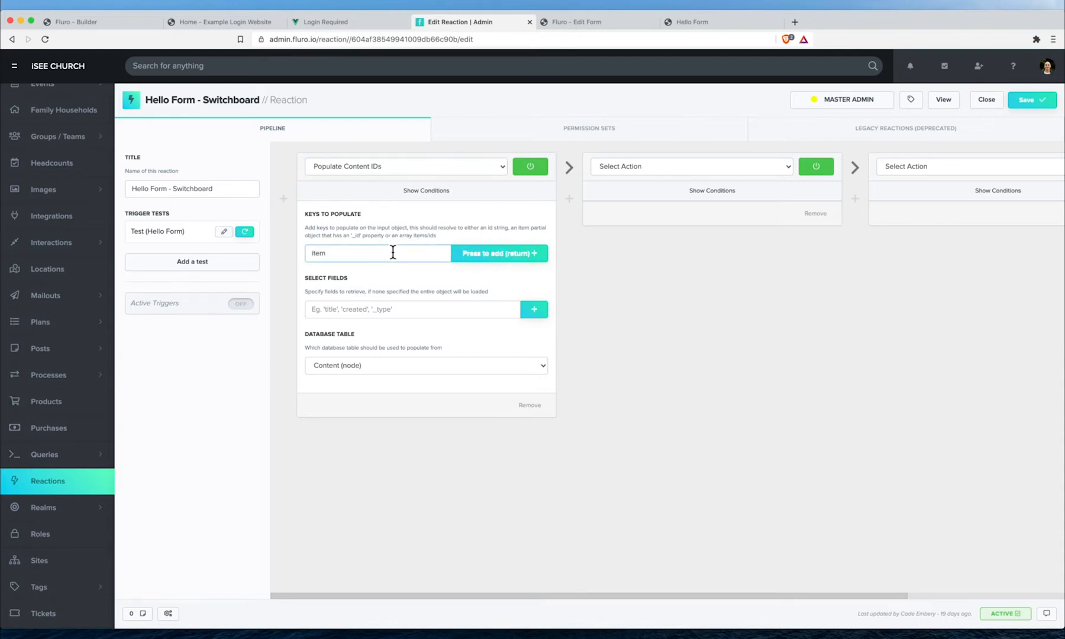
{"action": "key", "text": "Return"}
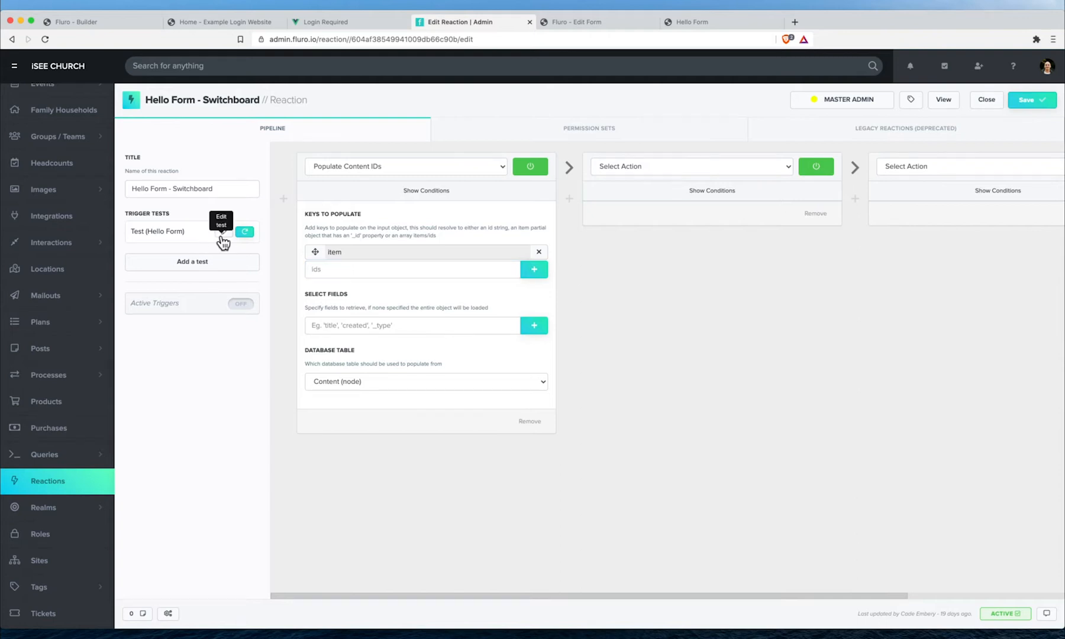
- Review the trigger test data carrying the helloForm interaction item
{"action": "left_click", "coordinate": [224, 231]}
{"action": "double_click", "coordinate": [416, 345]}
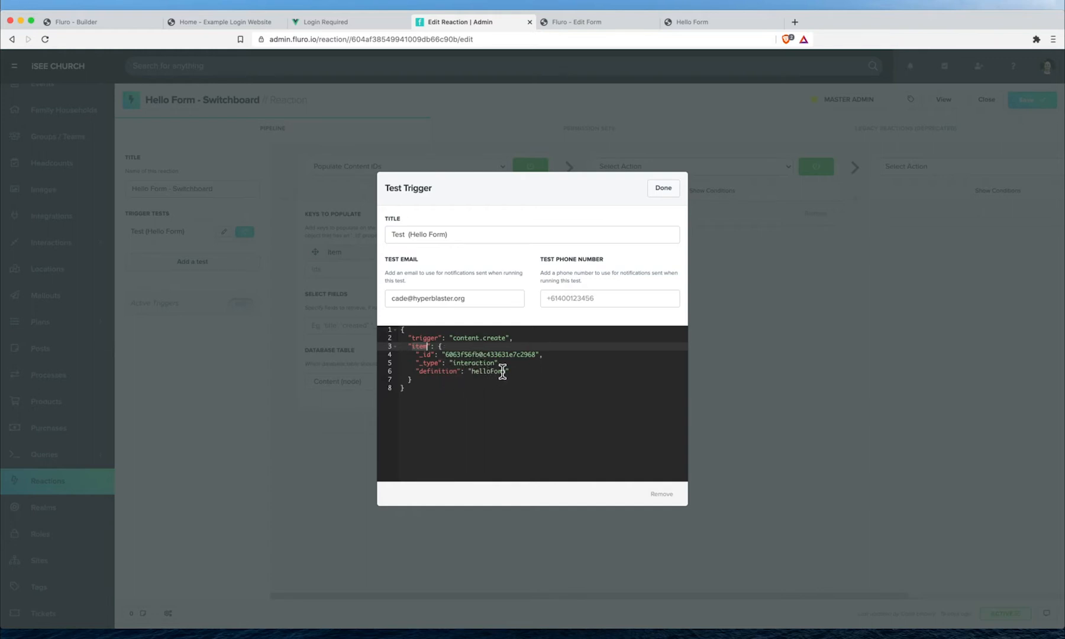
{"action": "left_click", "coordinate": [664, 188]}
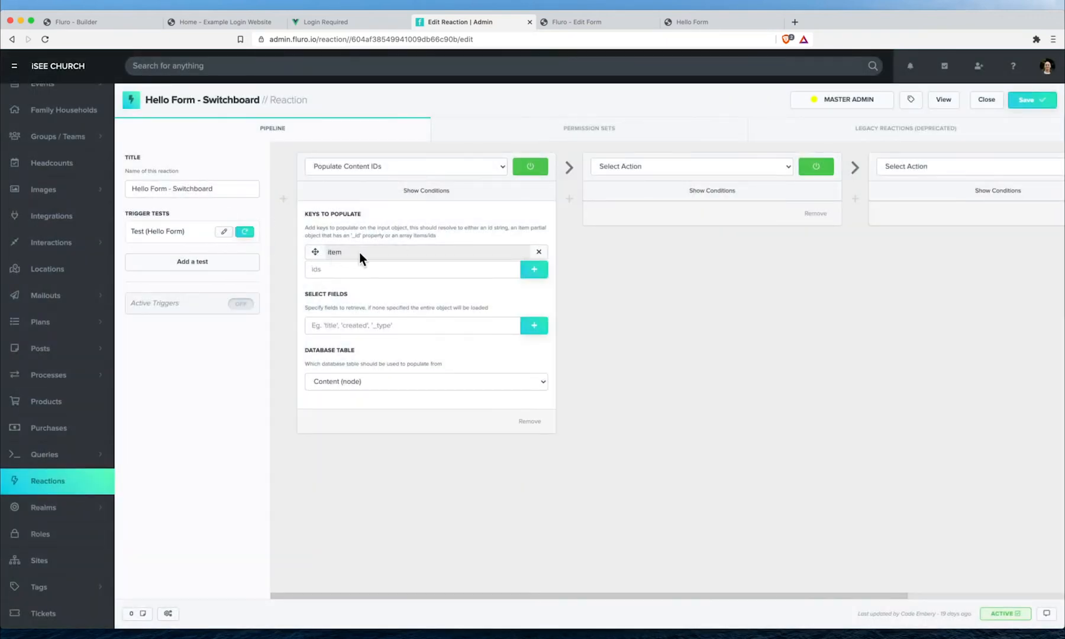
- Save the reaction and run the trigger test through the pipeline
{"action": "left_click", "coordinate": [384, 326]}
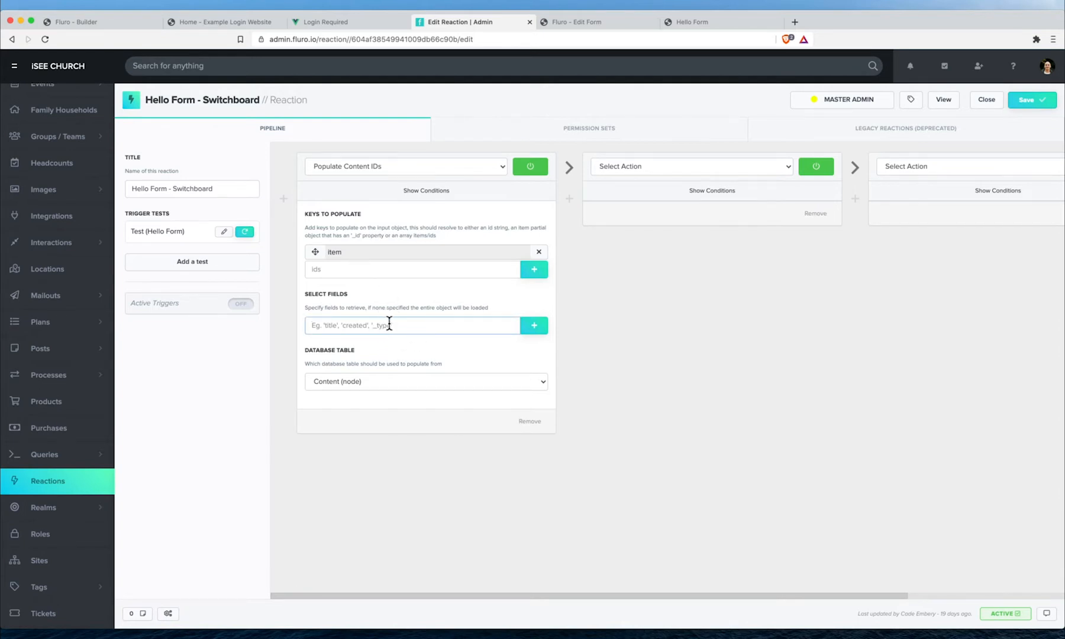
{"action": "left_click", "coordinate": [1040, 105]}
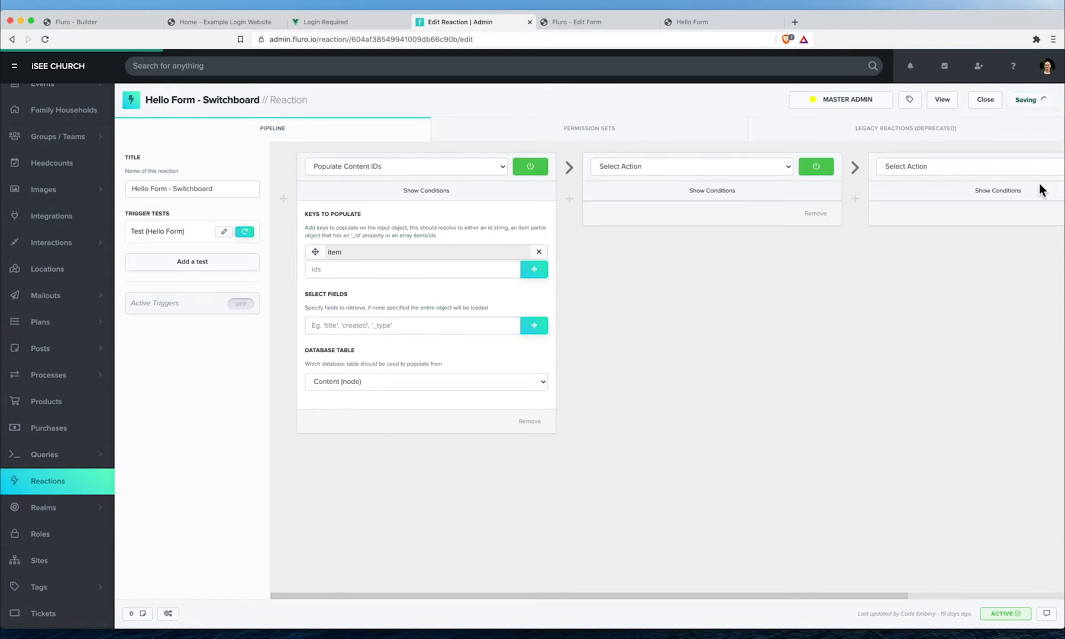
{"action": "left_click", "coordinate": [246, 233]}
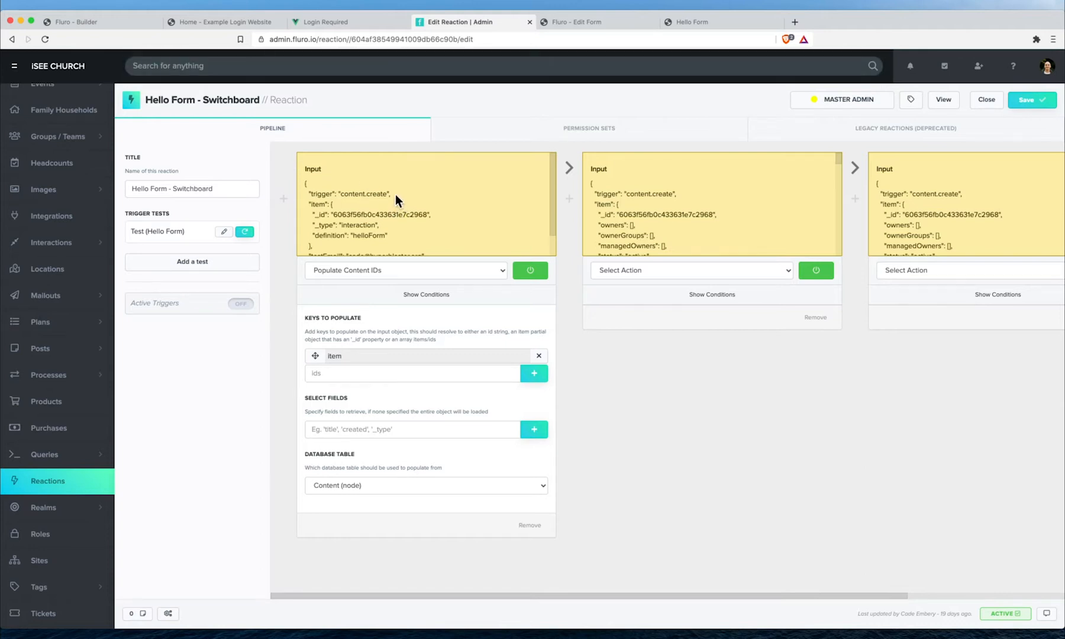
{"action": "scroll", "coordinate": [395, 194], "scroll_direction": "down", "scroll_amount": 2}
{"action": "left_click_drag", "start_coordinate": [309, 179], "coordinate": [324, 223]}
{"action": "left_click", "coordinate": [325, 223]}
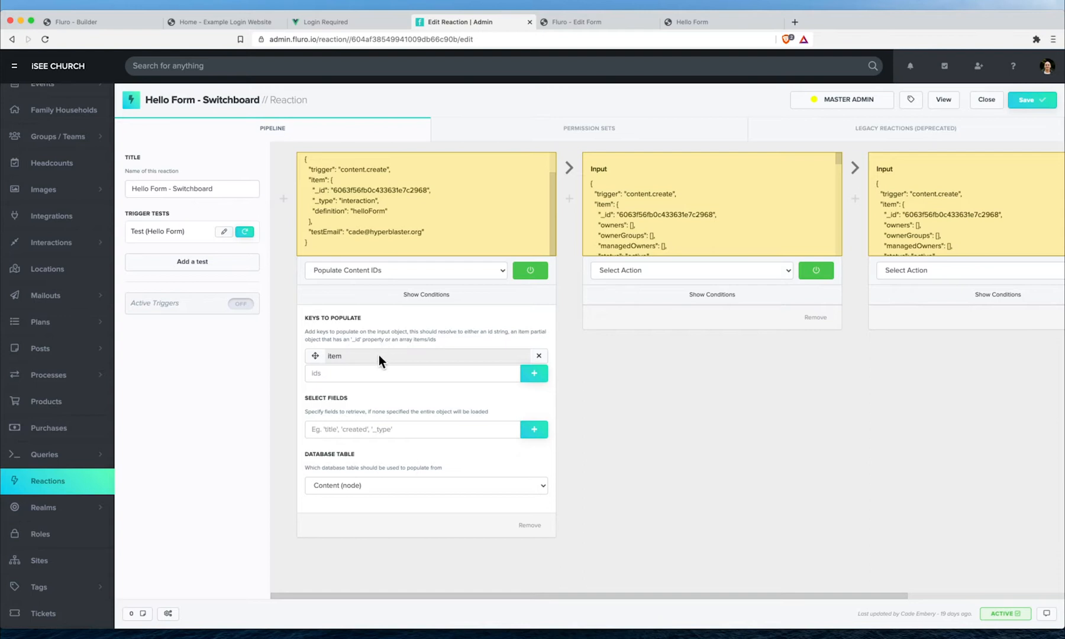
{"action": "scroll", "coordinate": [684, 191], "scroll_direction": "down", "scroll_amount": 5}
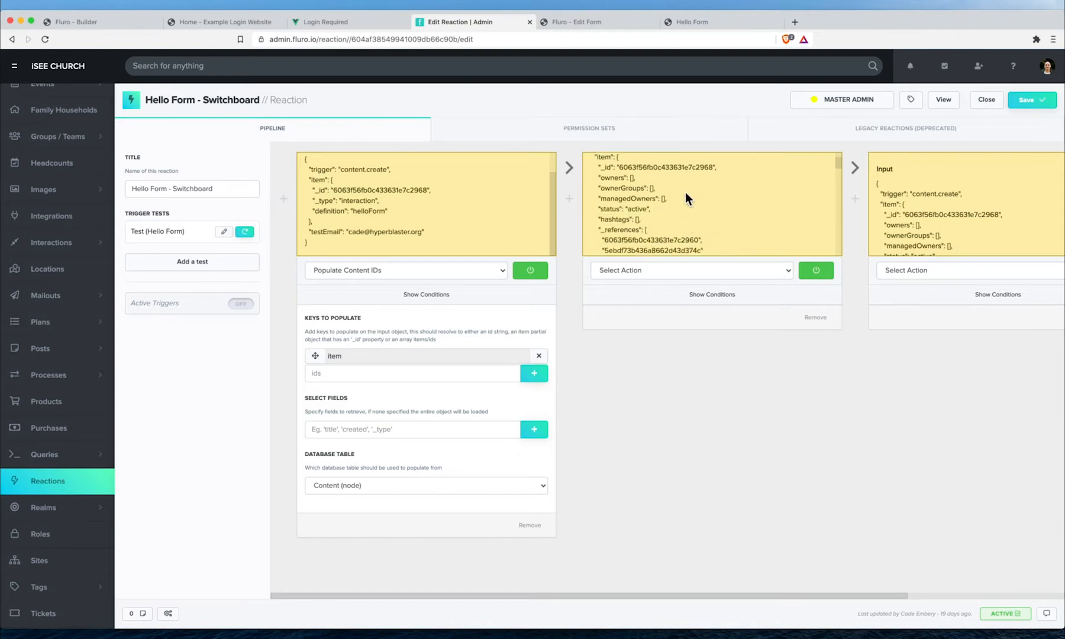
{"action": "scroll", "coordinate": [684, 192], "scroll_direction": "down", "scroll_amount": 5}
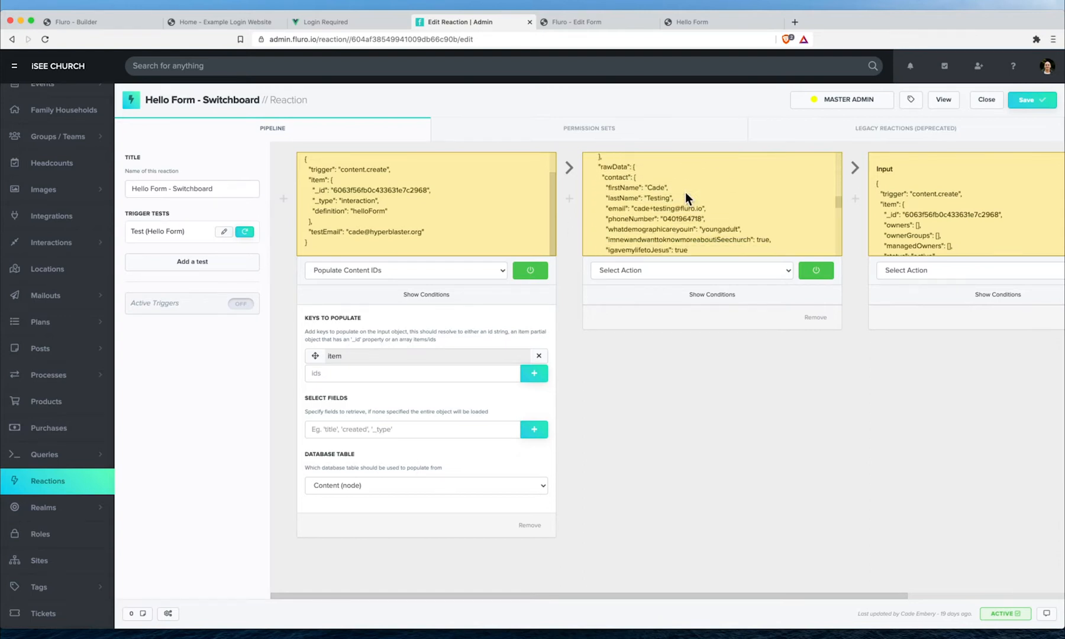
{"action": "scroll", "coordinate": [684, 192], "scroll_direction": "up", "scroll_amount": 4}
{"action": "scroll", "coordinate": [684, 193], "scroll_direction": "down", "scroll_amount": 2}
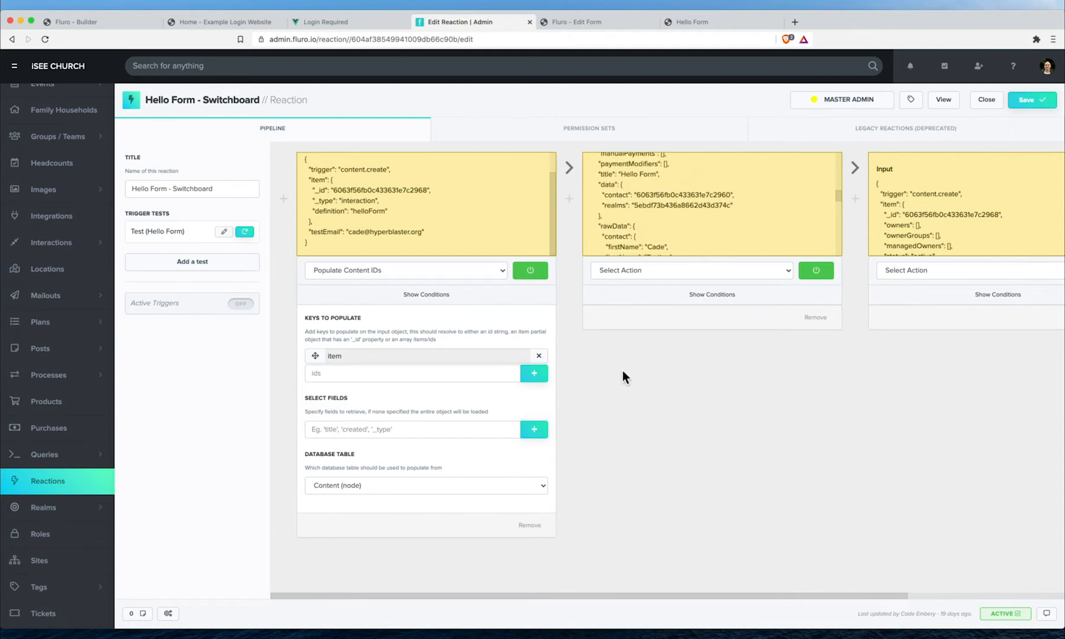
{"action": "scroll", "coordinate": [622, 370], "scroll_direction": "right", "scroll_amount": 6}
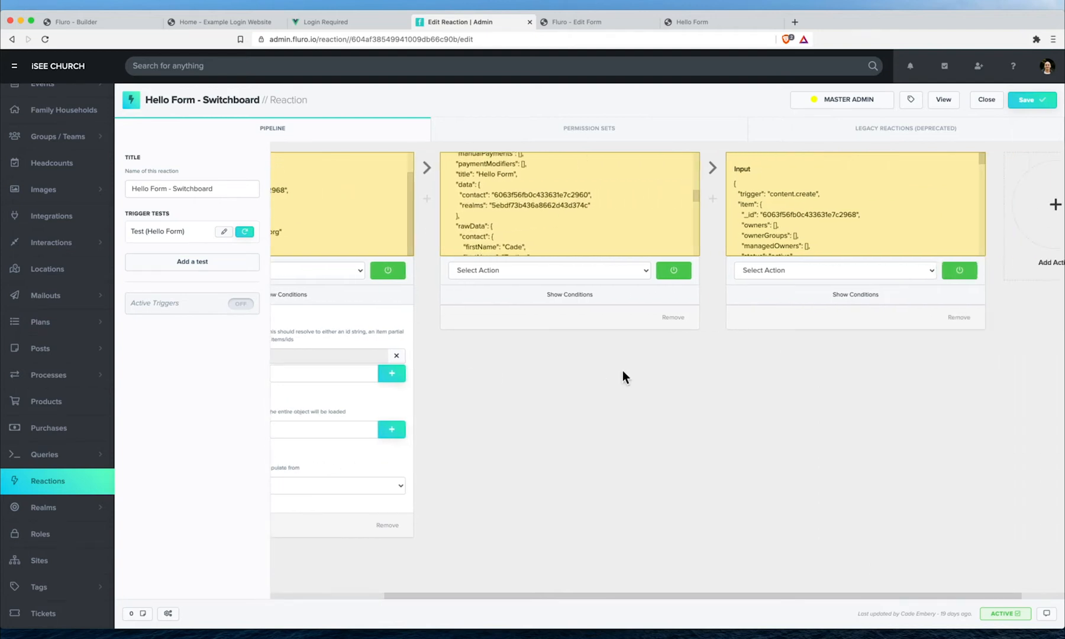
- Make the second step Run Custom Code with var output = input; and return done(null, output);
{"action": "left_click", "coordinate": [548, 269]}
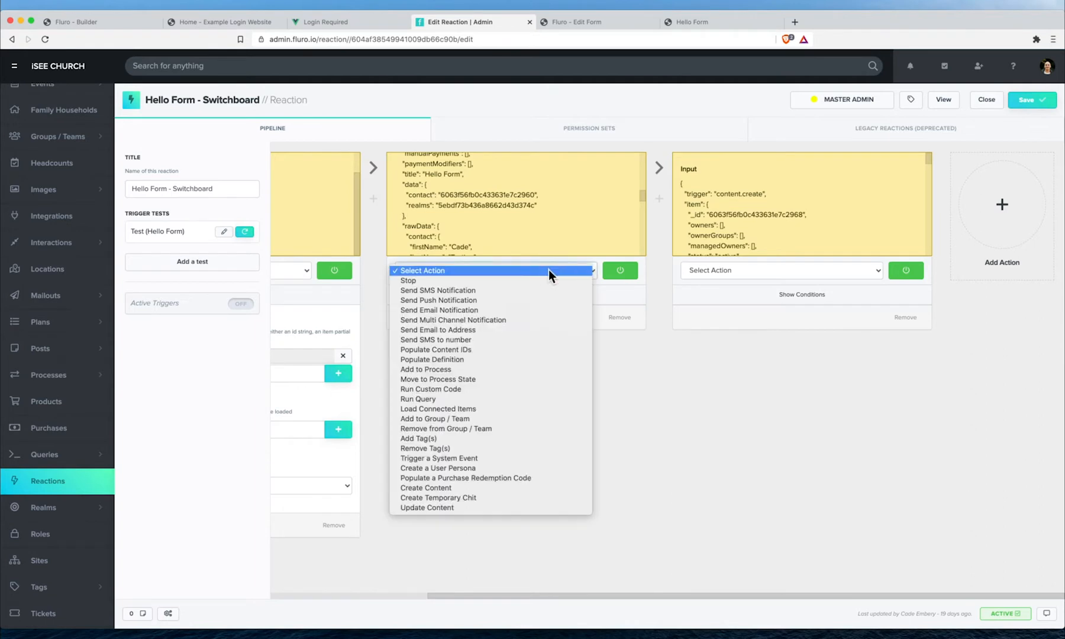
{"action": "left_click", "coordinate": [488, 389]}
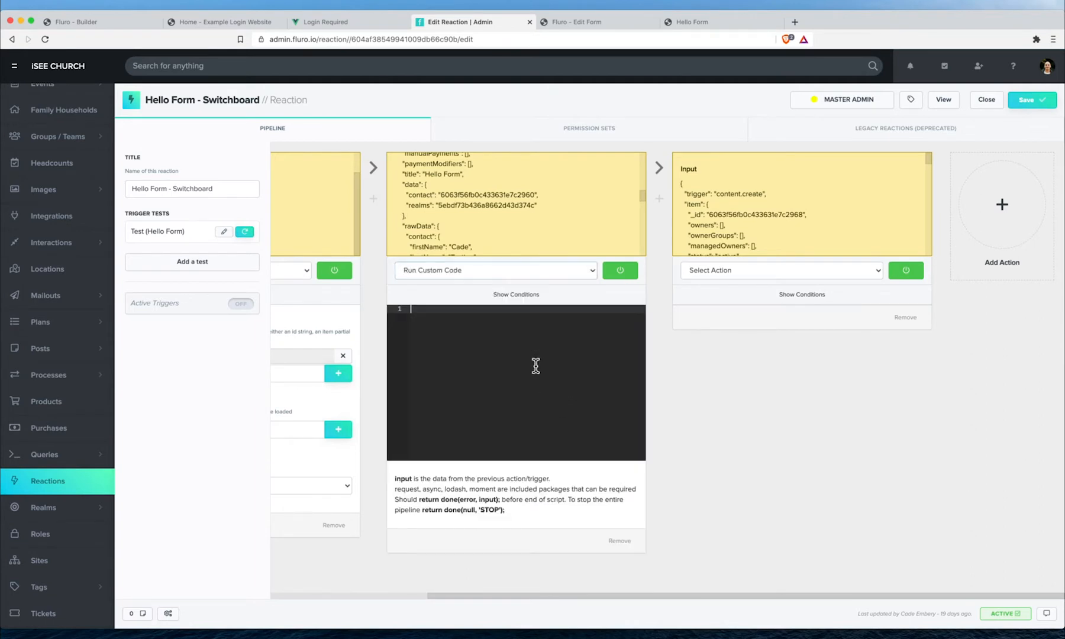
{"action": "key", "text": "Return"}
{"action": "key", "text": "Return"}
{"action": "key", "text": "Return"}
{"action": "key", "text": "Return"}
{"action": "key", "text": "Return"}
{"action": "key", "text": "Return"}
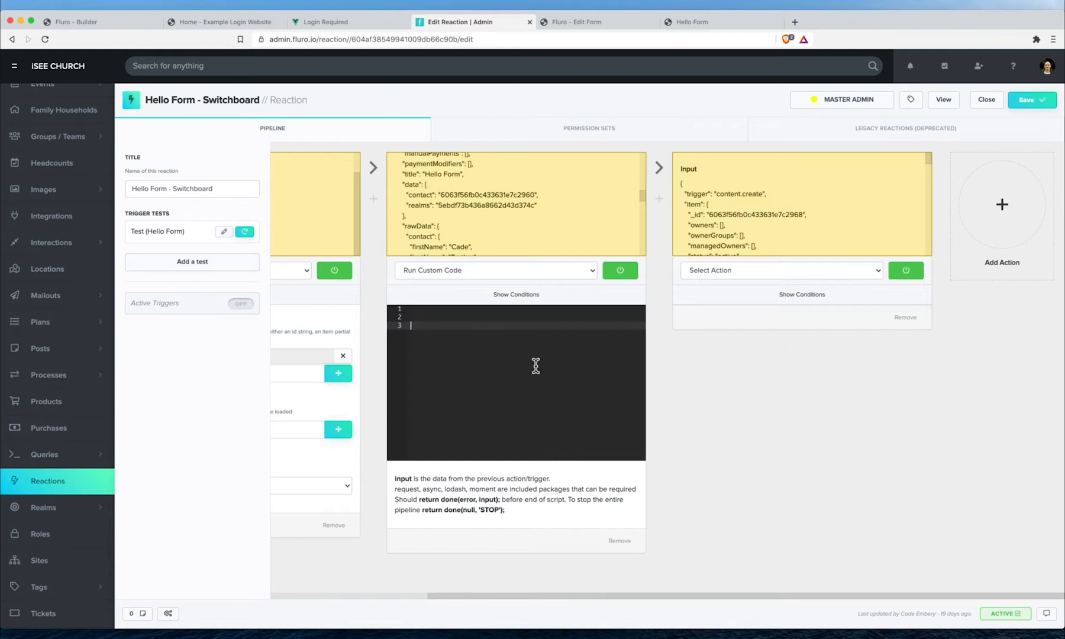
{"action": "type", "text": "return done(null, in"}
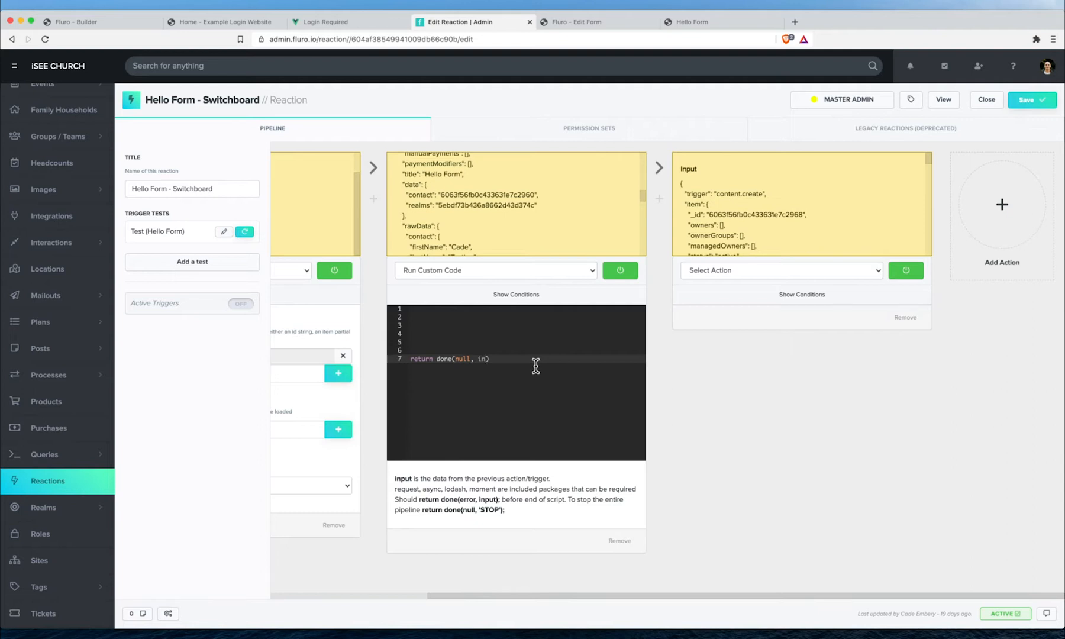
{"action": "key", "text": "Up"}
{"action": "key", "text": "Up"}
{"action": "key", "text": "Up"}
{"action": "key", "text": "Up"}
{"action": "key", "text": "Up"}
{"action": "key", "text": "Up"}
{"action": "key", "text": "Return"}
{"action": "type", "text": "var output = input;"}
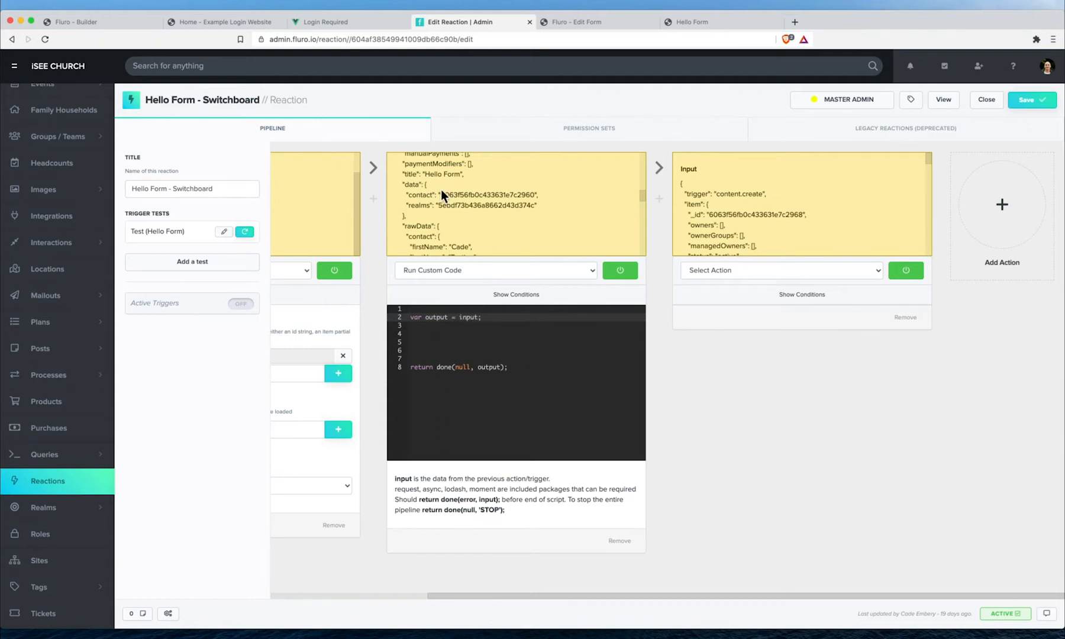
- Save the reaction and rerun the trigger test
{"action": "scroll", "coordinate": [441, 190], "scroll_direction": "up", "scroll_amount": 5}
{"action": "left_click", "coordinate": [469, 342]}
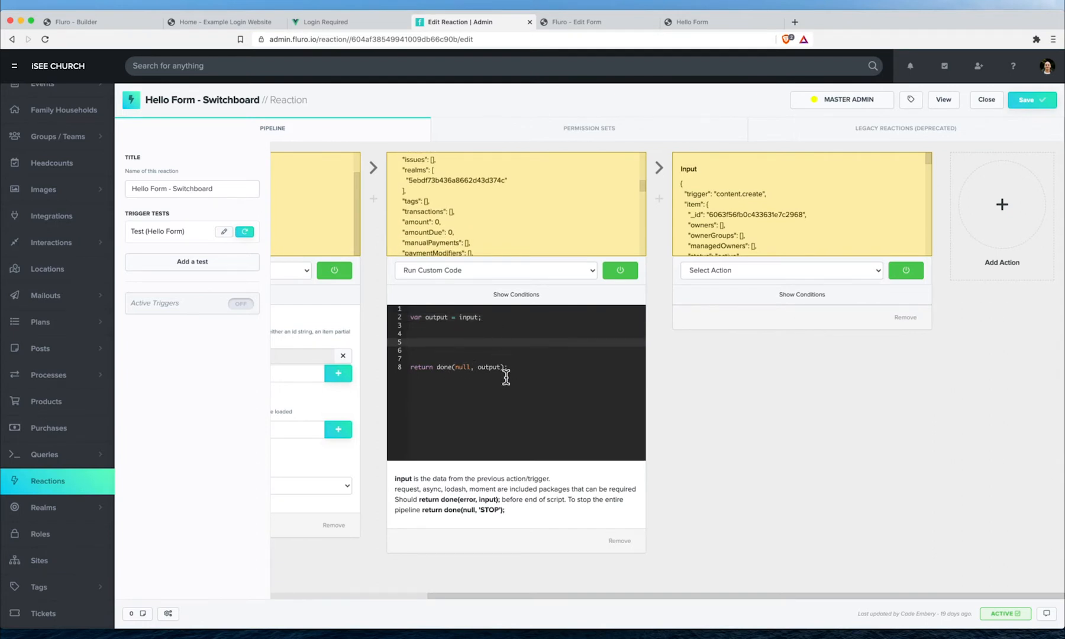
{"action": "left_click", "coordinate": [1040, 107]}
{"action": "left_click", "coordinate": [246, 232]}
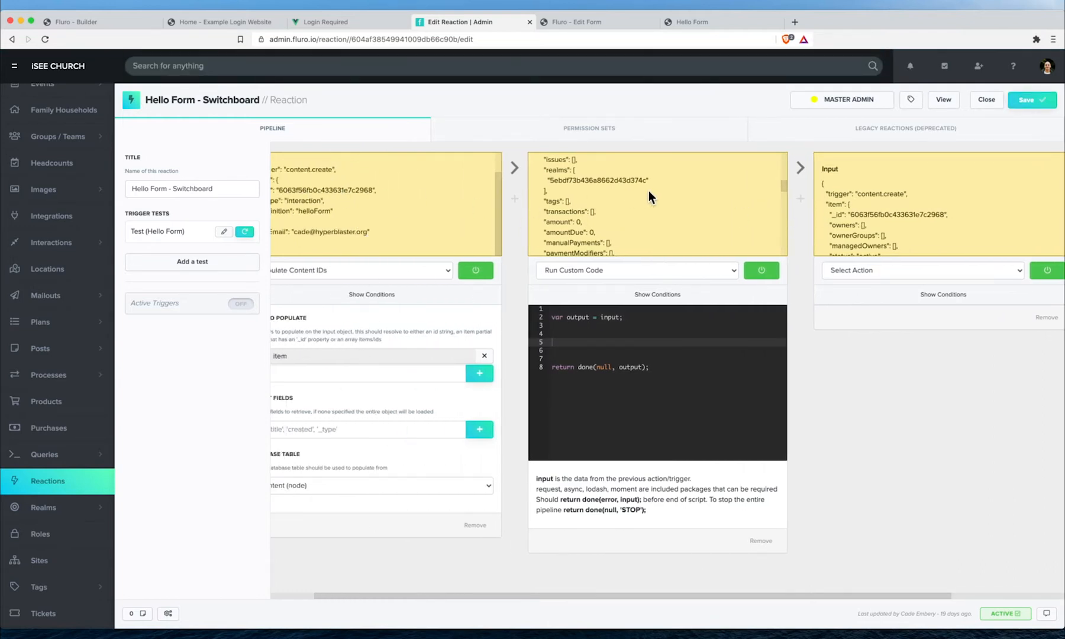
- Add output = 'hello' on line 4 and rerun the test to check the next step's input
{"action": "scroll", "coordinate": [631, 366], "scroll_direction": "right", "scroll_amount": 3}
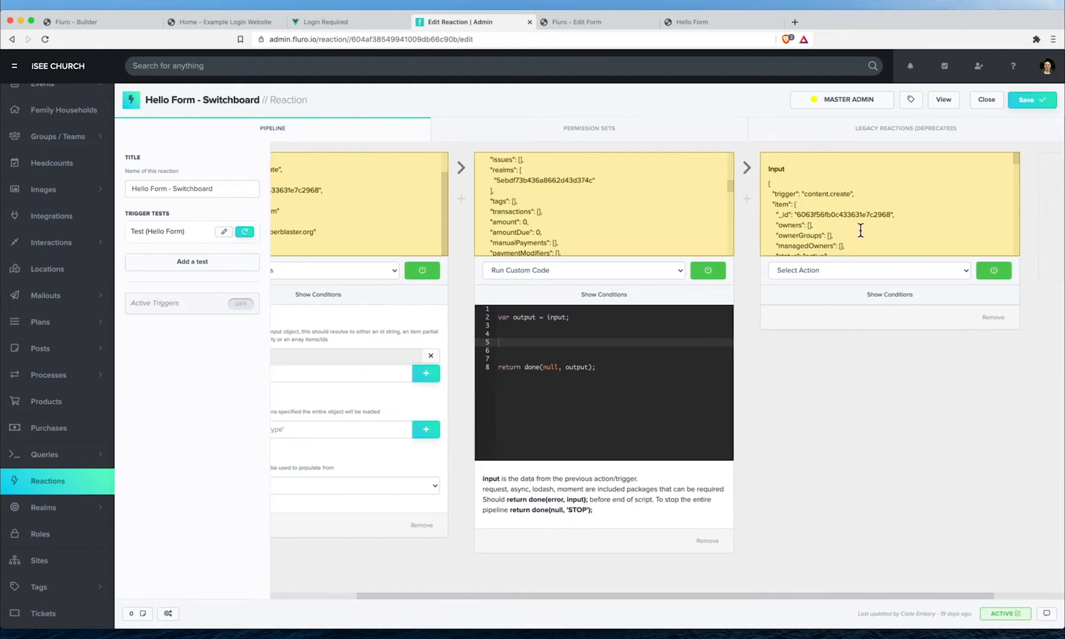
{"action": "scroll", "coordinate": [850, 188], "scroll_direction": "down", "scroll_amount": 2}
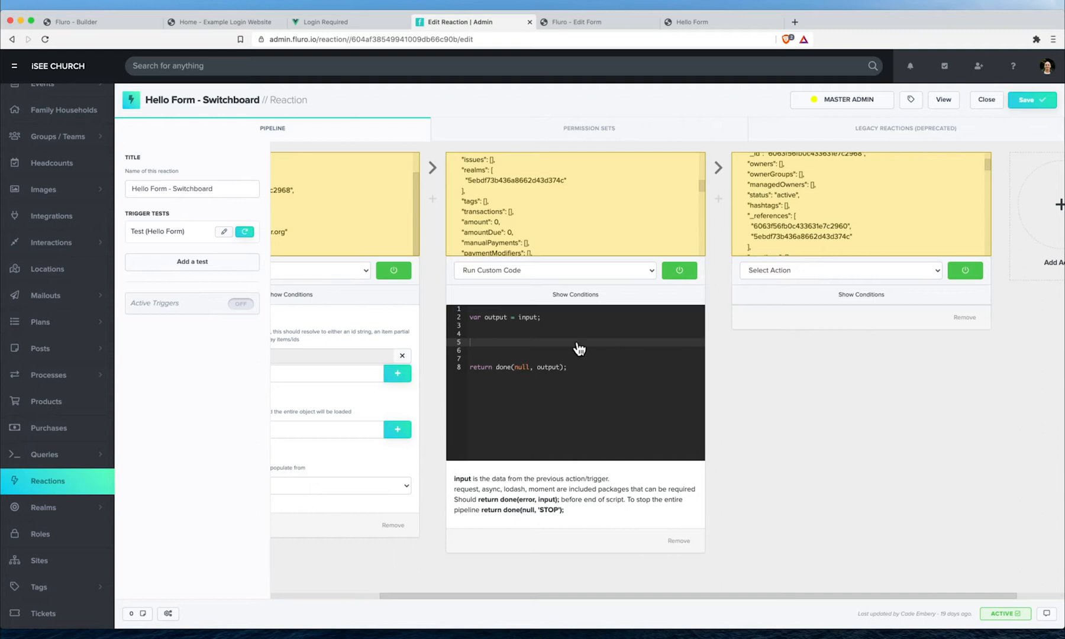
{"action": "left_click", "coordinate": [556, 334]}
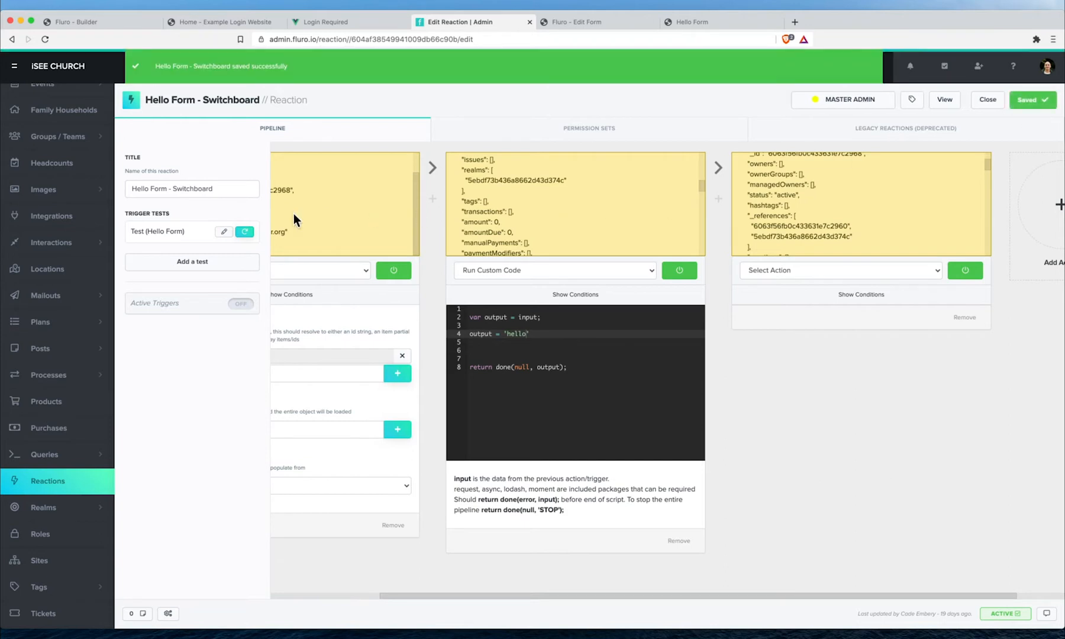
{"action": "left_click", "coordinate": [245, 231]}
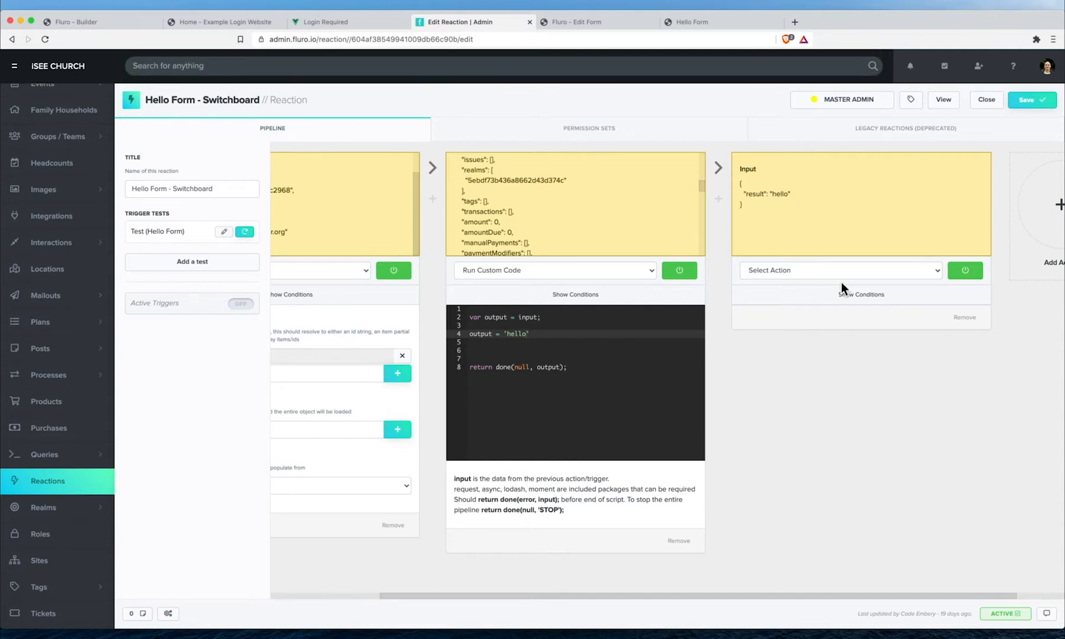
- Delete the output = 'hello' trial line and save the reaction
{"action": "left_click", "coordinate": [459, 334]}
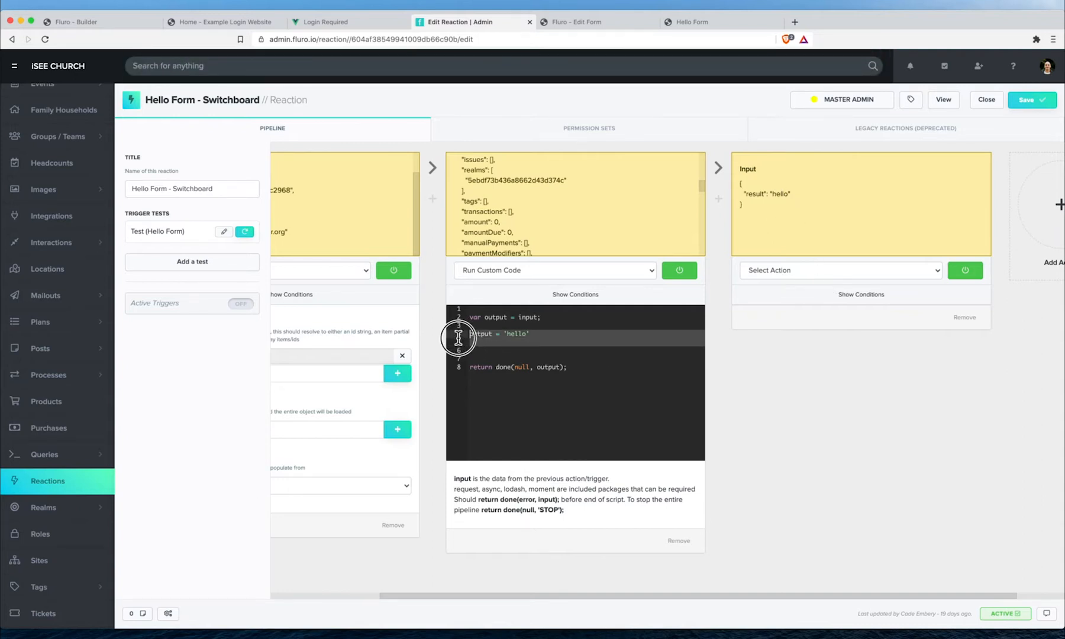
{"action": "key", "text": "BackSpace"}
{"action": "left_click", "coordinate": [1029, 100]}
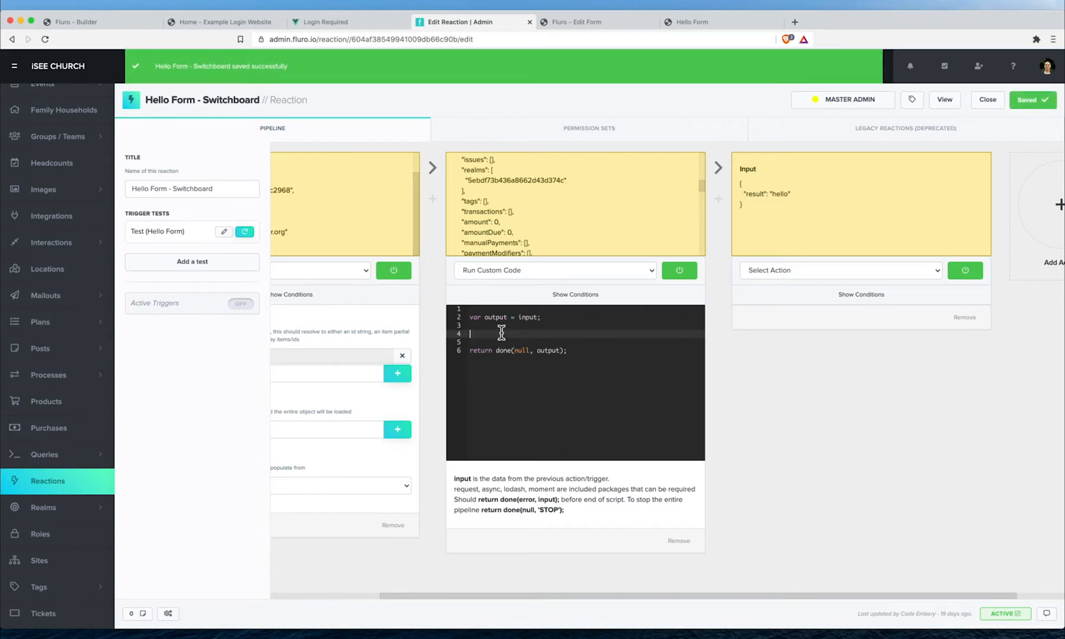
{"action": "scroll", "coordinate": [522, 247], "scroll_direction": "down", "scroll_amount": 5}
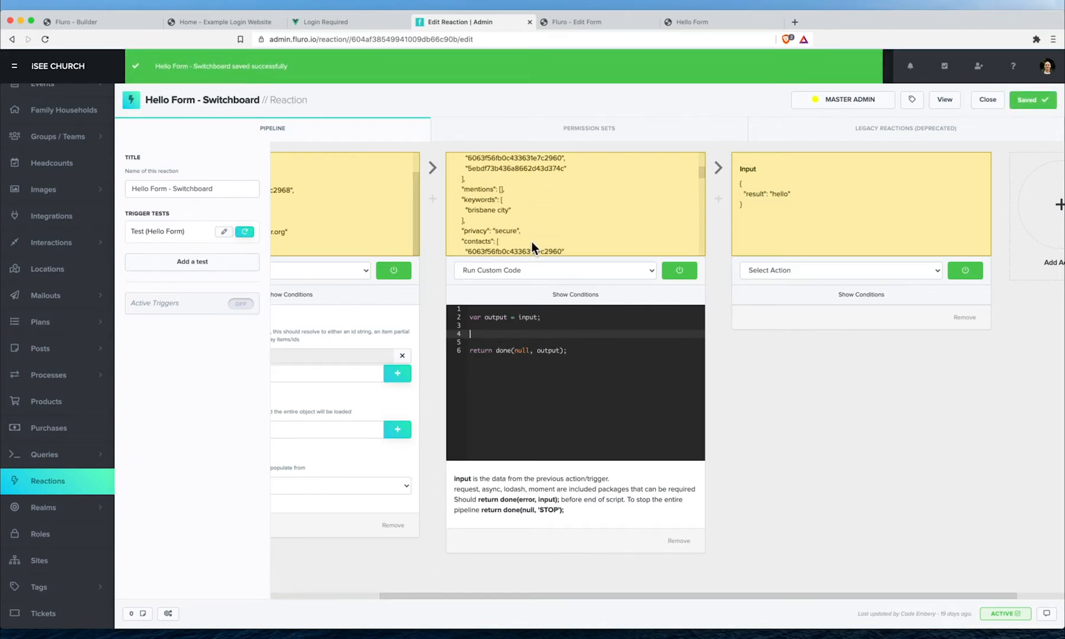
{"action": "scroll", "coordinate": [533, 242], "scroll_direction": "up", "scroll_amount": 6}
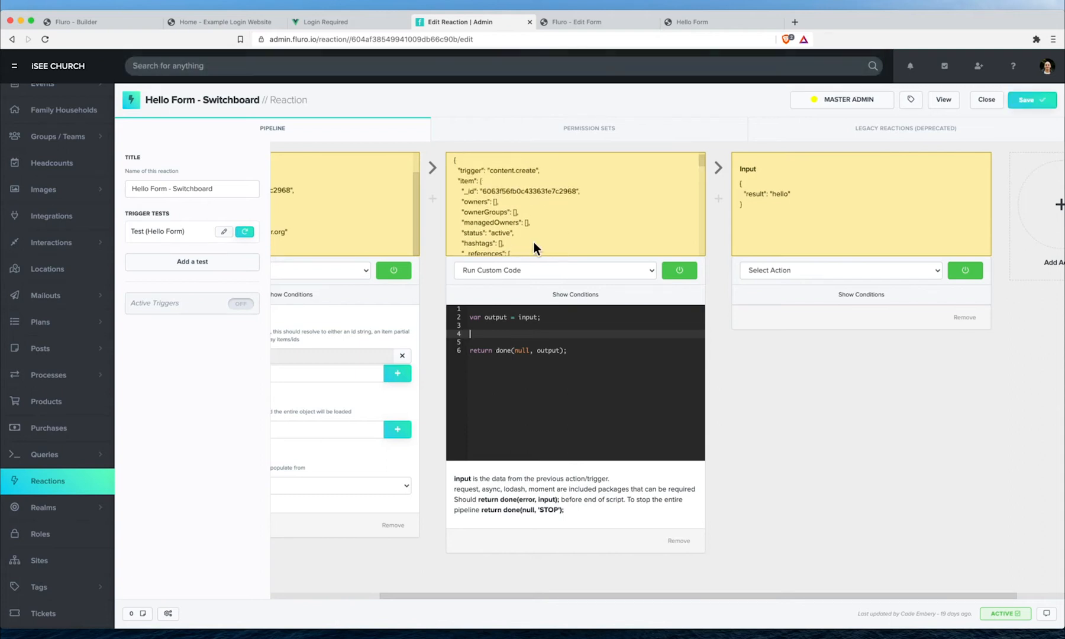
{"action": "scroll", "coordinate": [480, 207], "scroll_direction": "down", "scroll_amount": 3}
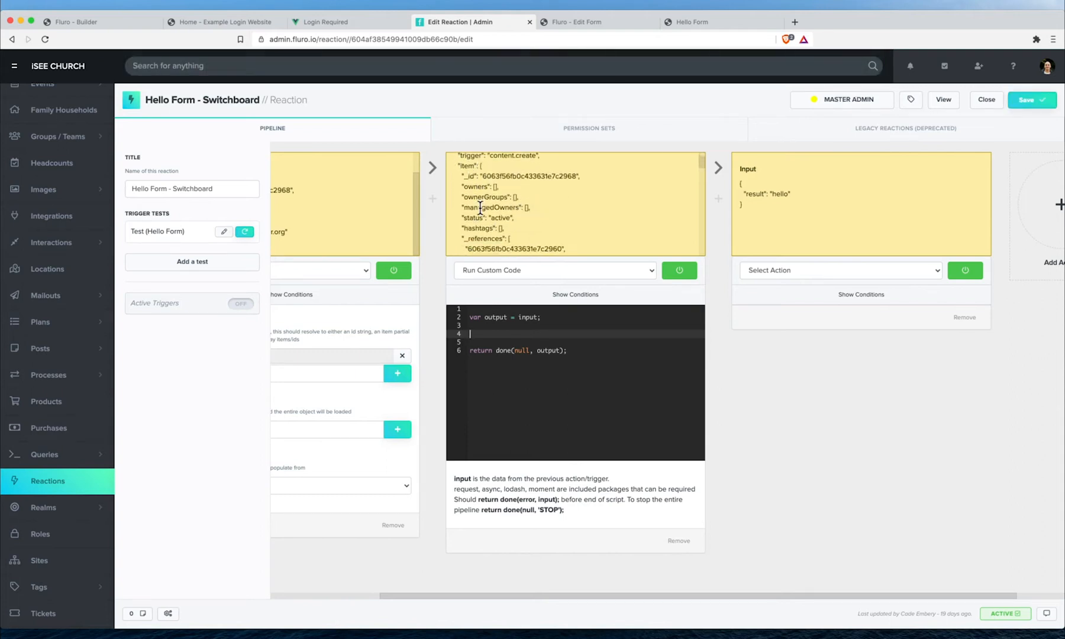
{"action": "scroll", "coordinate": [480, 208], "scroll_direction": "down", "scroll_amount": 4}
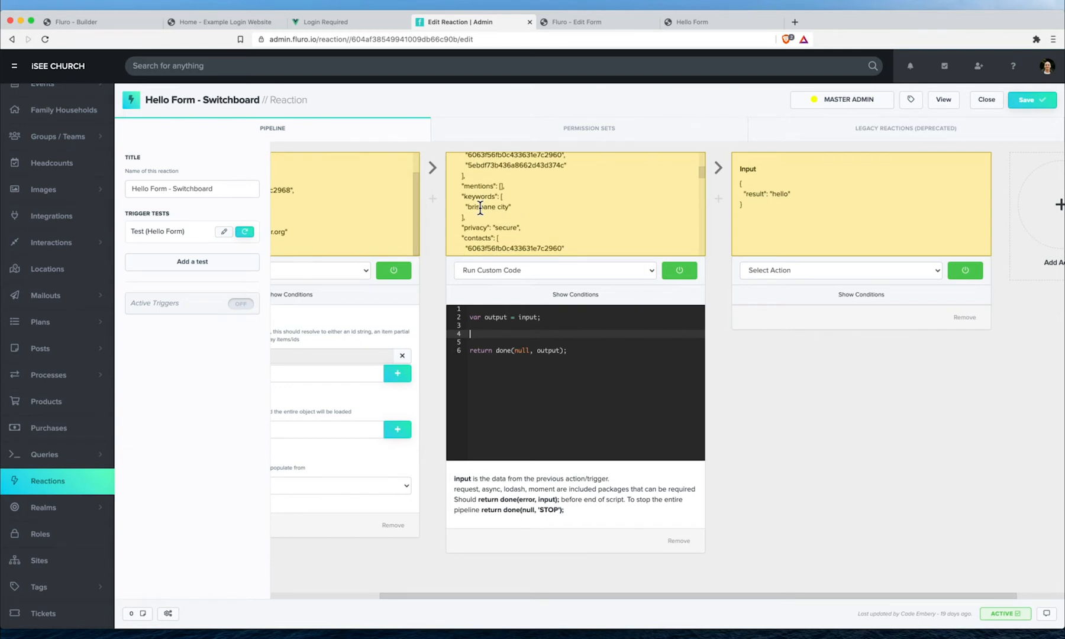
- Insert a Populate Content IDs step before the Run Custom Code step
{"action": "left_click", "coordinate": [433, 200]}
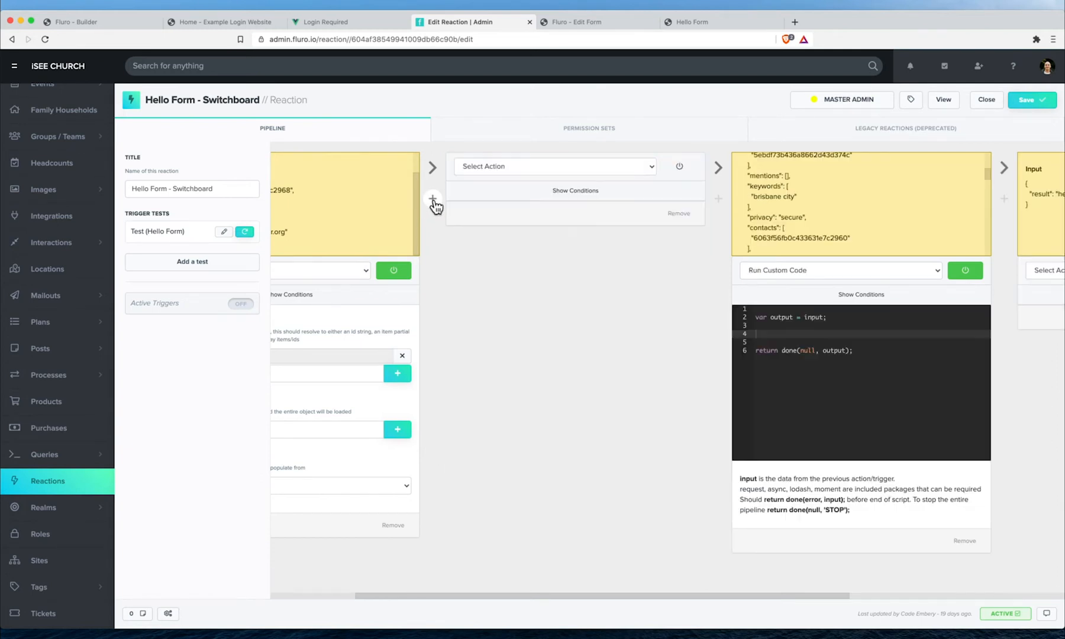
{"action": "left_click", "coordinate": [484, 166]}
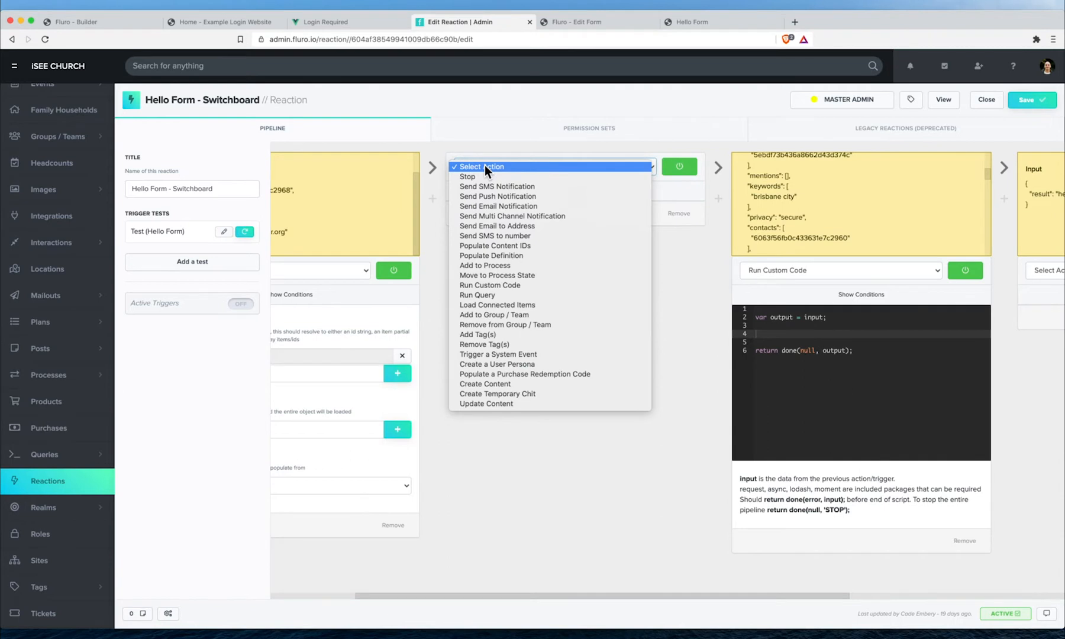
{"action": "left_click", "coordinate": [513, 246]}
- Add item.realms as a key to populate
{"action": "left_click", "coordinate": [511, 254]}
{"action": "type", "text": "item.realms"}
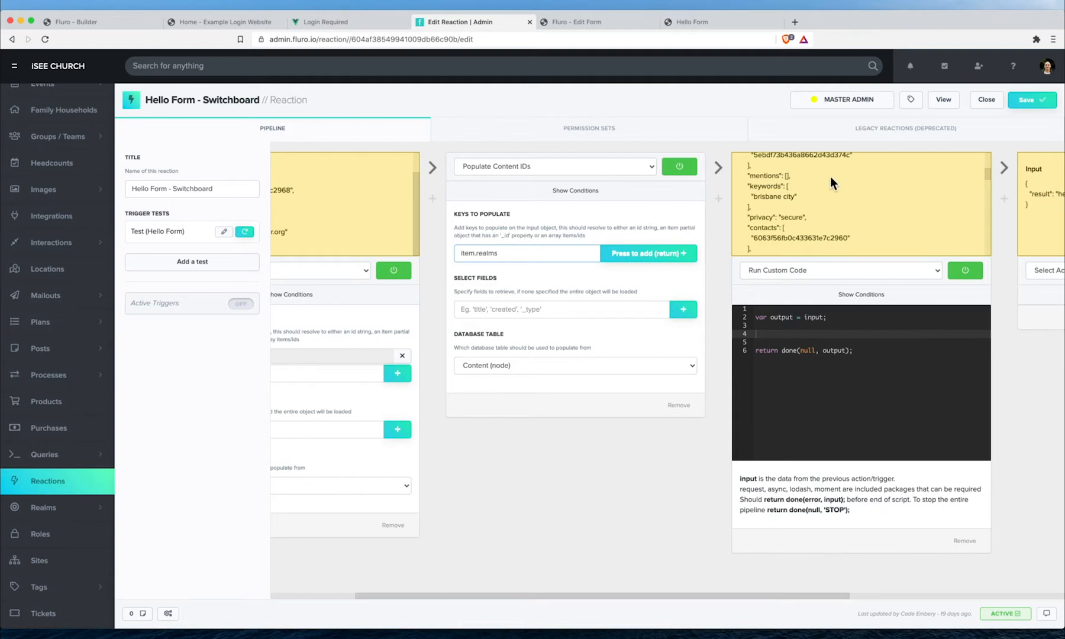
{"action": "scroll", "coordinate": [812, 185], "scroll_direction": "up", "scroll_amount": 10}
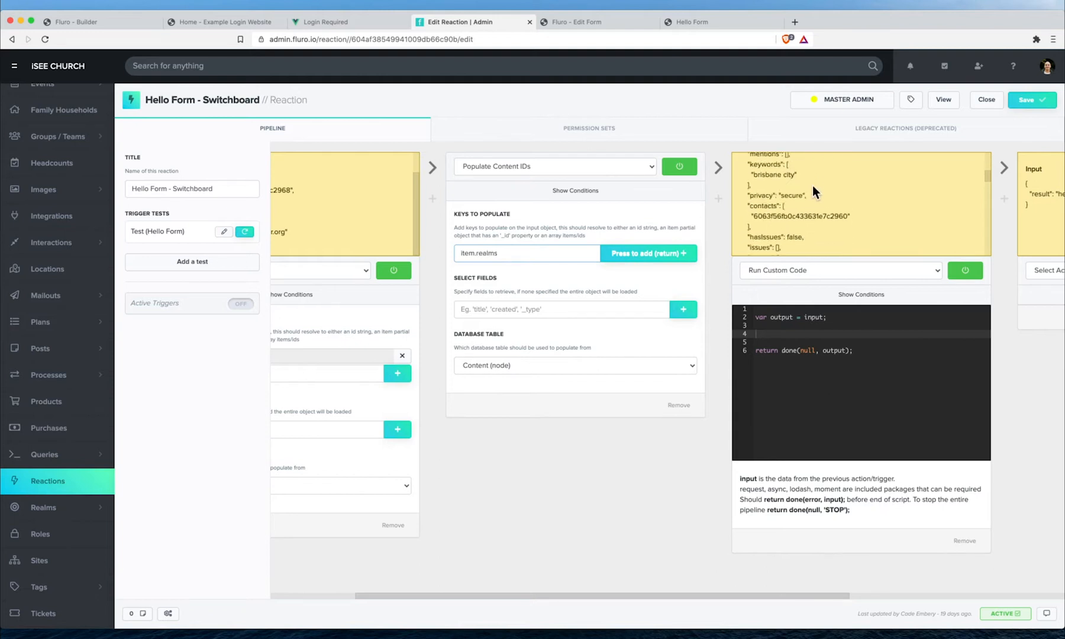
{"action": "scroll", "coordinate": [812, 189], "scroll_direction": "down", "scroll_amount": 10}
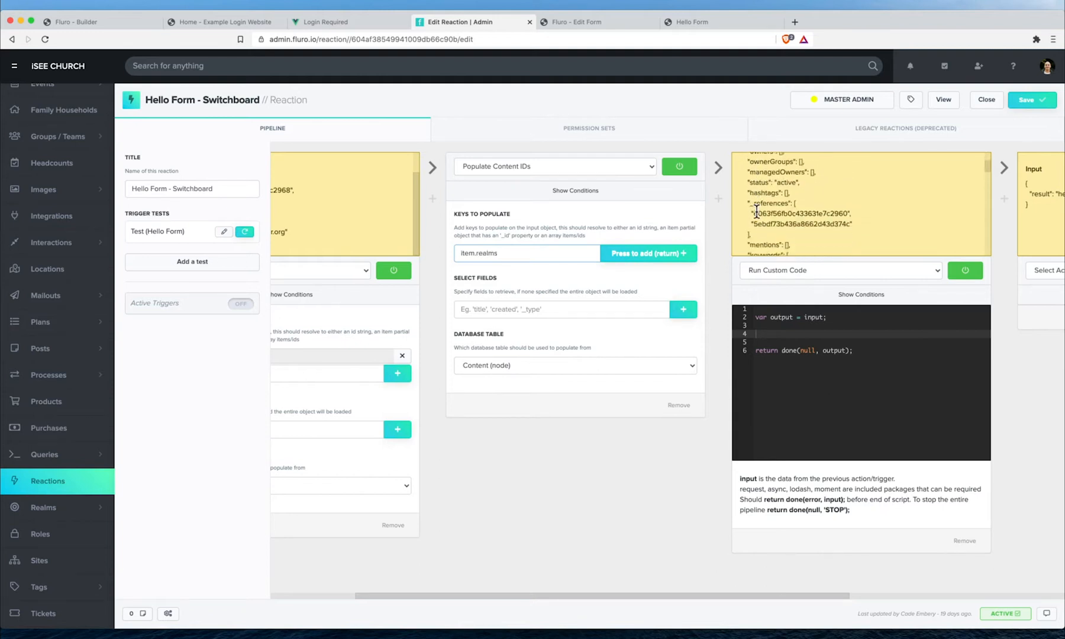
{"action": "scroll", "coordinate": [786, 226], "scroll_direction": "down", "scroll_amount": 5}
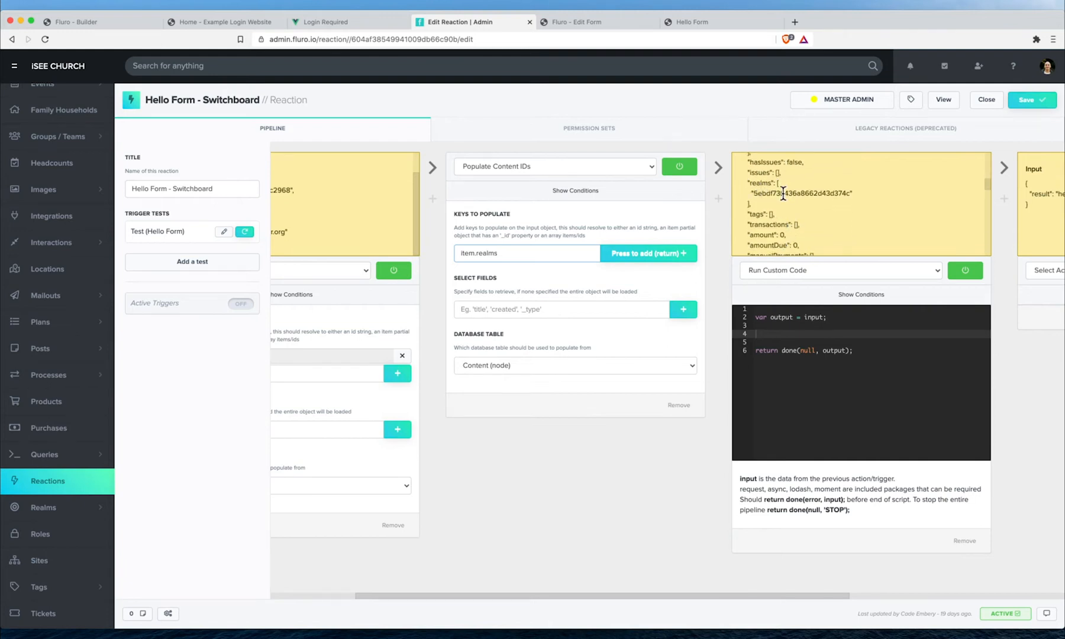
{"action": "key", "text": "Return"}
{"action": "double_click", "coordinate": [783, 192]}
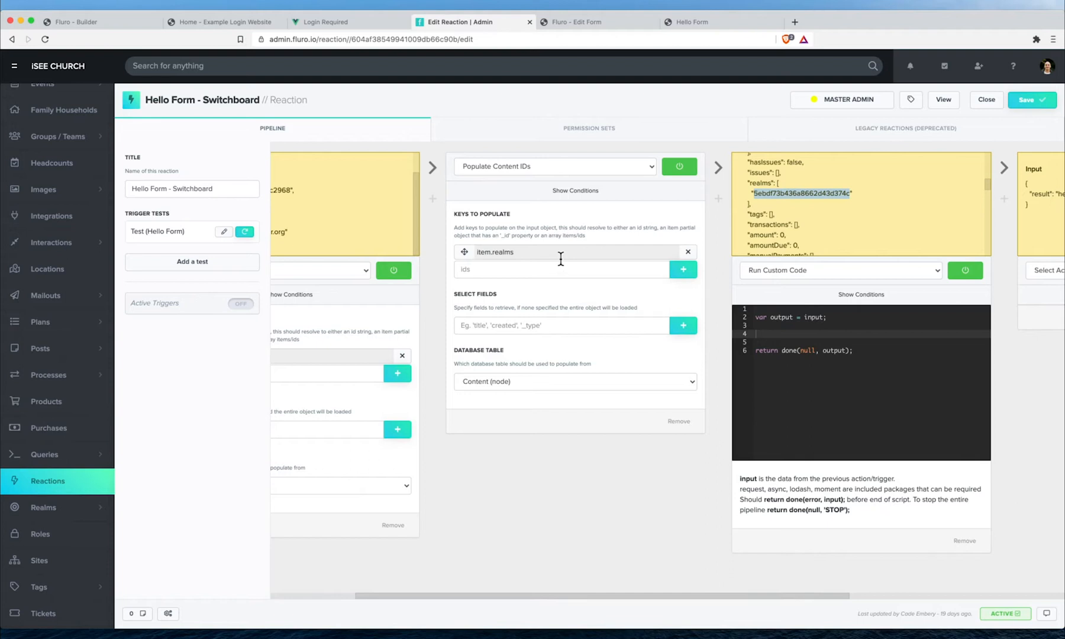
{"action": "left_click", "coordinate": [809, 204]}
{"action": "left_click", "coordinate": [1039, 102]}
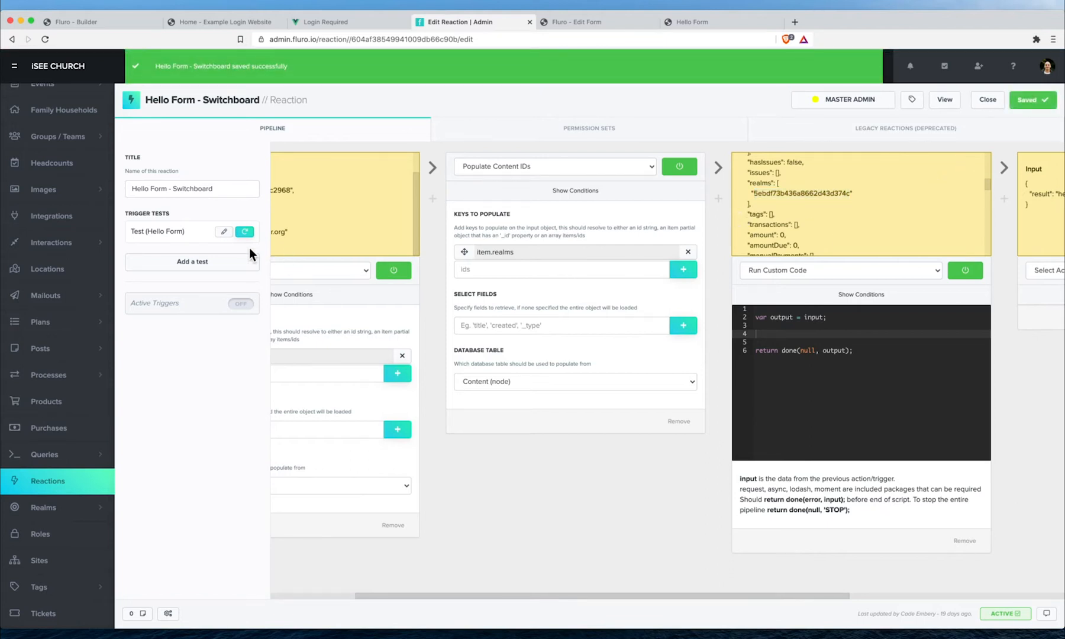
{"action": "left_click", "coordinate": [245, 233]}
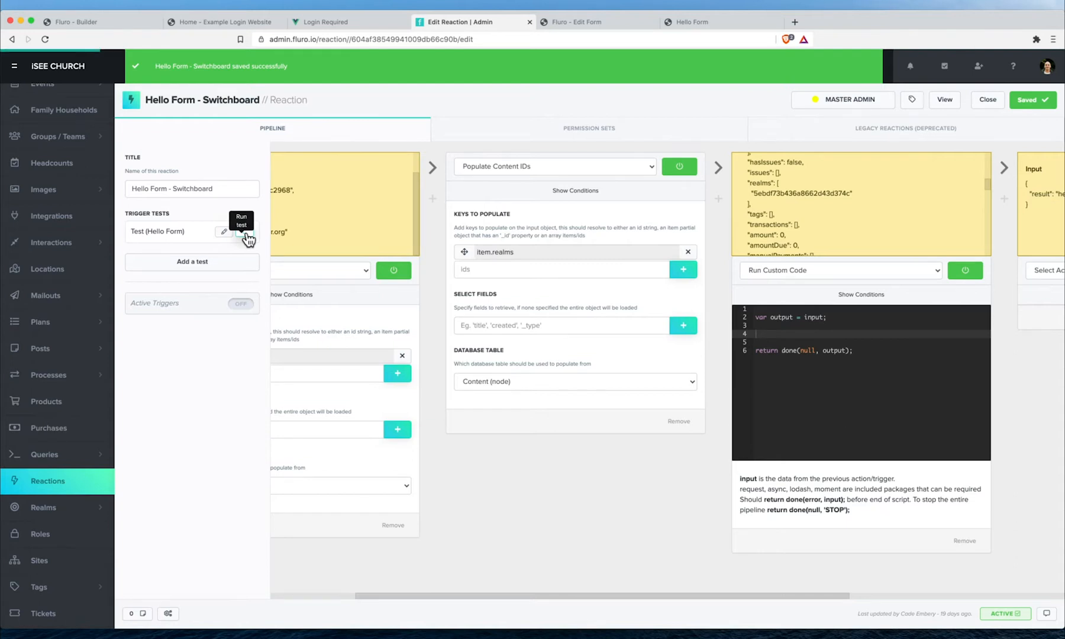
{"action": "scroll", "coordinate": [815, 204], "scroll_direction": "up", "scroll_amount": 3}
{"action": "scroll", "coordinate": [814, 204], "scroll_direction": "down", "scroll_amount": 6}
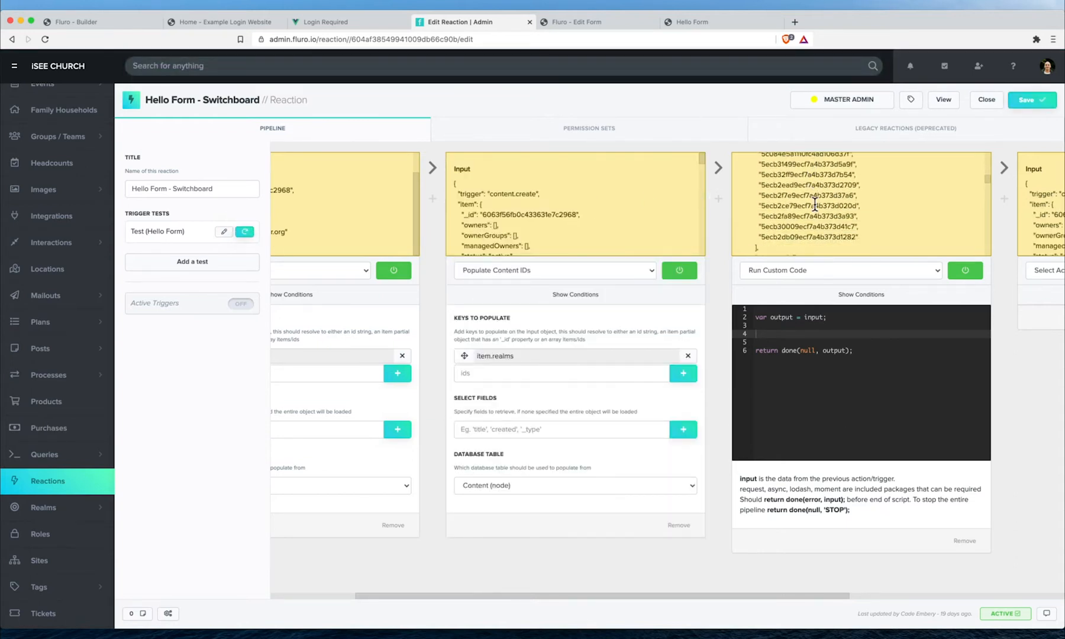
{"action": "scroll", "coordinate": [815, 204], "scroll_direction": "down", "scroll_amount": 10}
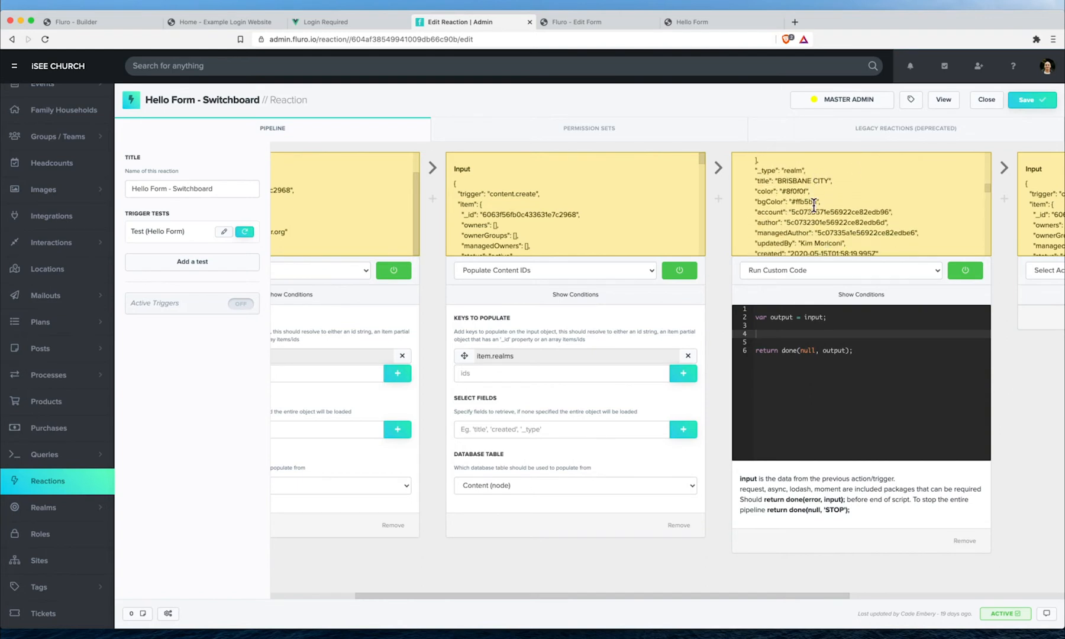
{"action": "scroll", "coordinate": [799, 197], "scroll_direction": "down", "scroll_amount": 8}
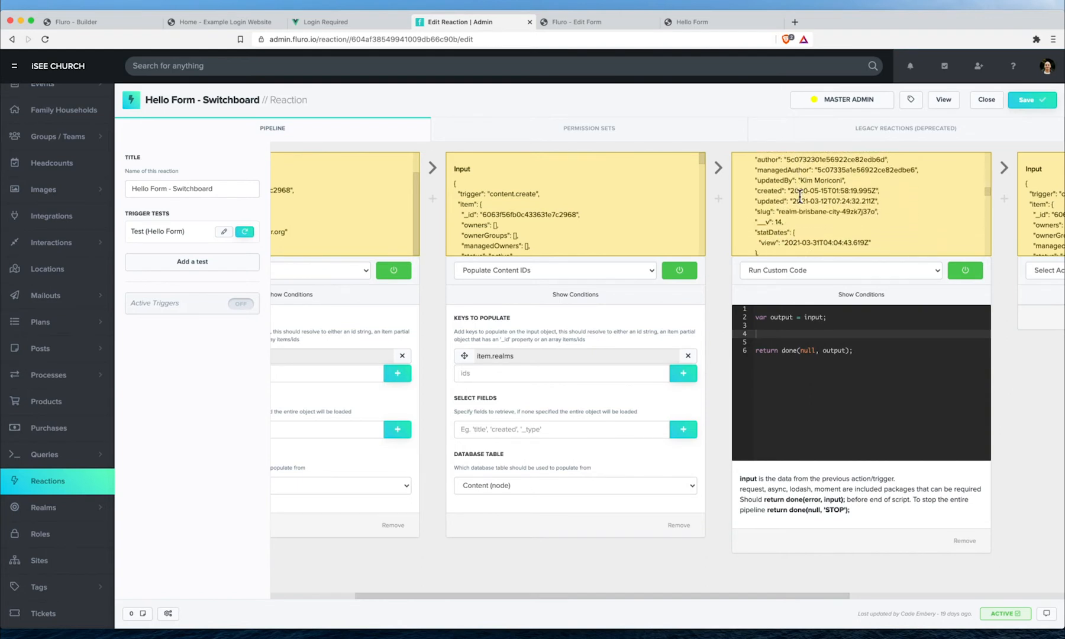
{"action": "scroll", "coordinate": [800, 196], "scroll_direction": "down", "scroll_amount": 4}
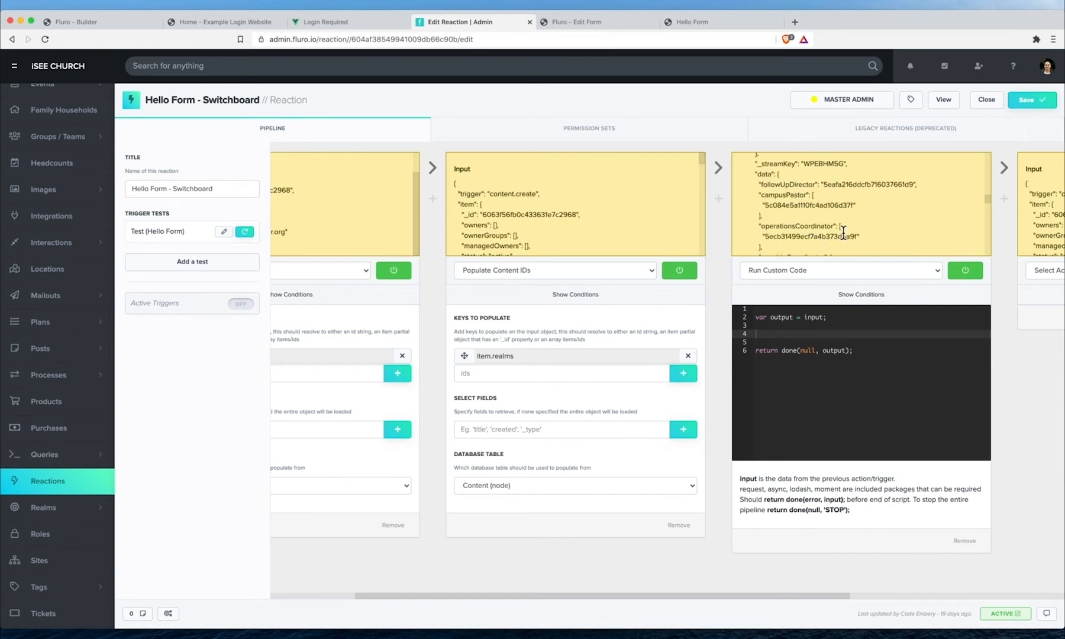
- Set the realm population's Select Fields to 'title data'
{"action": "left_click", "coordinate": [523, 429]}
{"action": "type", "text": "title"}
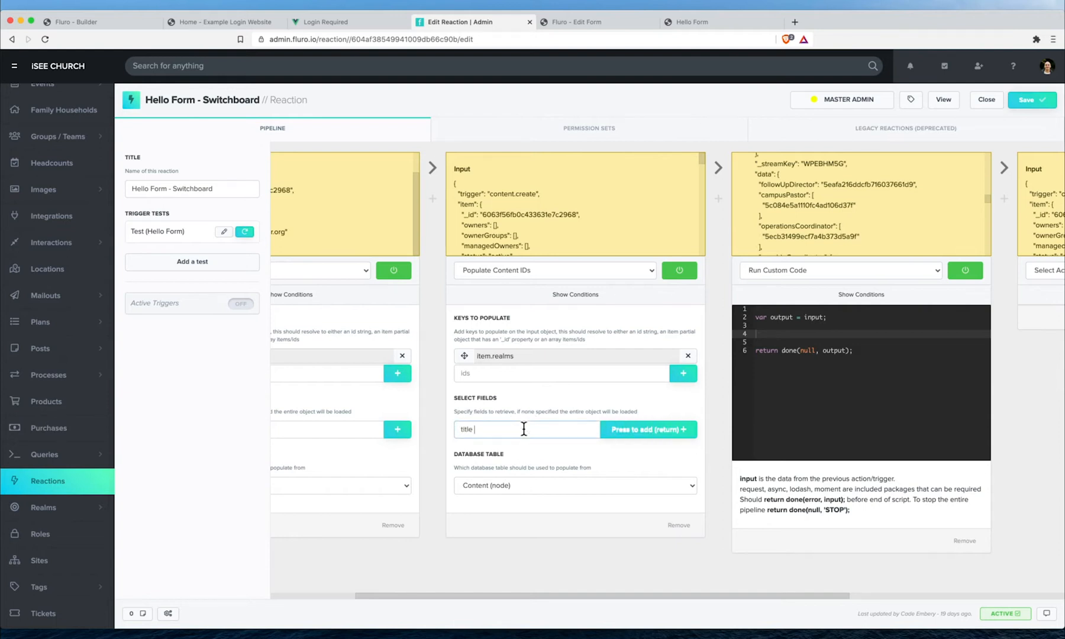
{"action": "type", "text": " data"}
{"action": "left_click", "coordinate": [685, 429]}
- Save and rerun the test, checking the trimmed BRISBANE CITY realm input
{"action": "left_click", "coordinate": [1027, 103]}
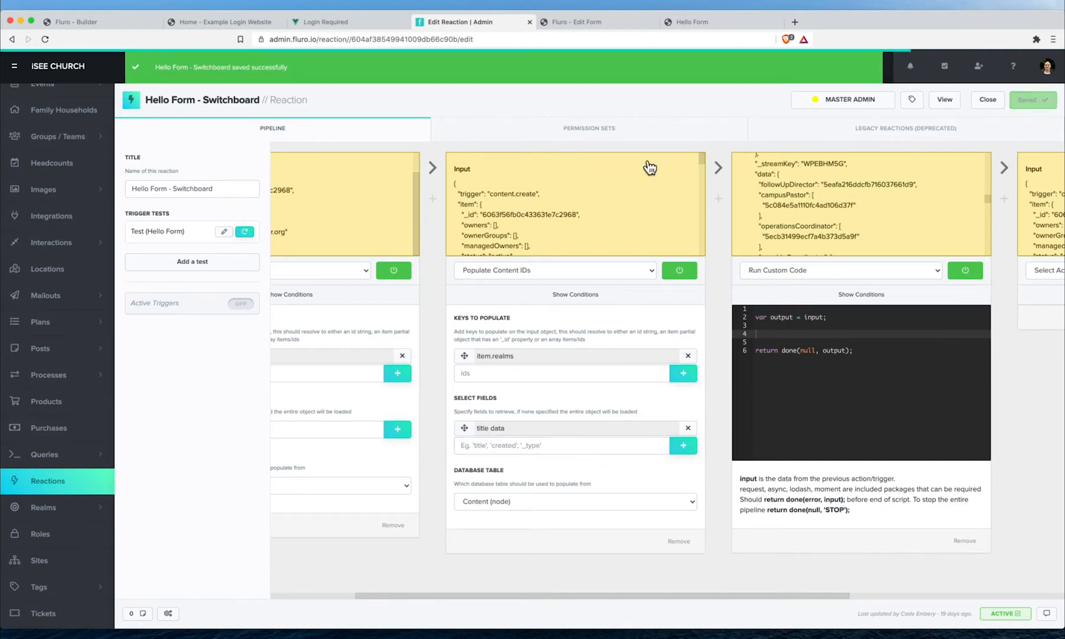
{"action": "left_click", "coordinate": [246, 236]}
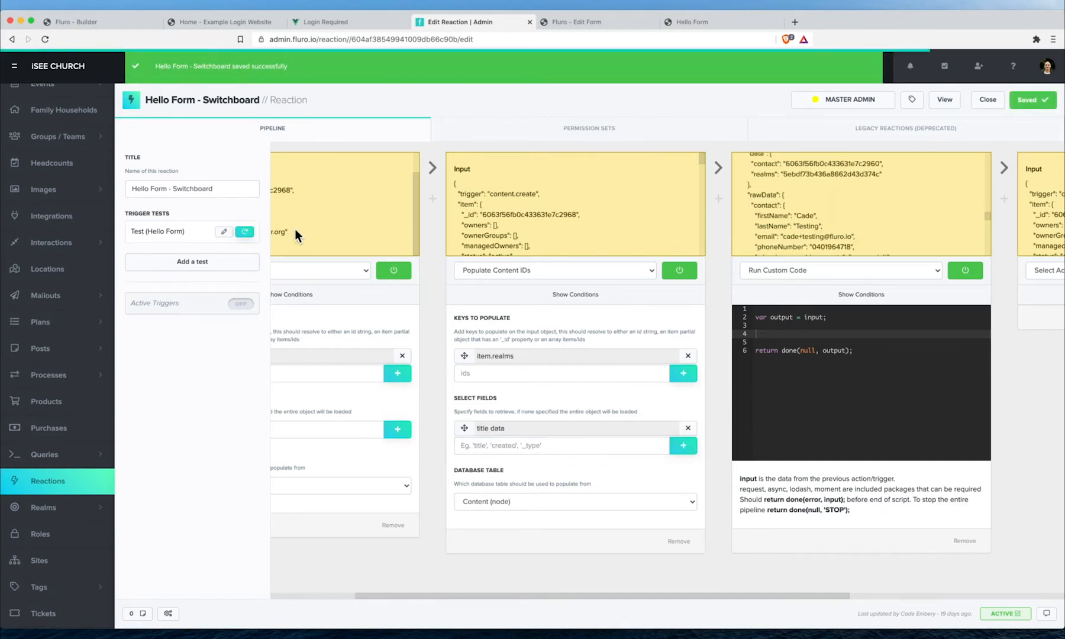
{"action": "scroll", "coordinate": [791, 205], "scroll_direction": "right", "scroll_amount": 3}
{"action": "scroll", "coordinate": [706, 197], "scroll_direction": "down", "scroll_amount": 5}
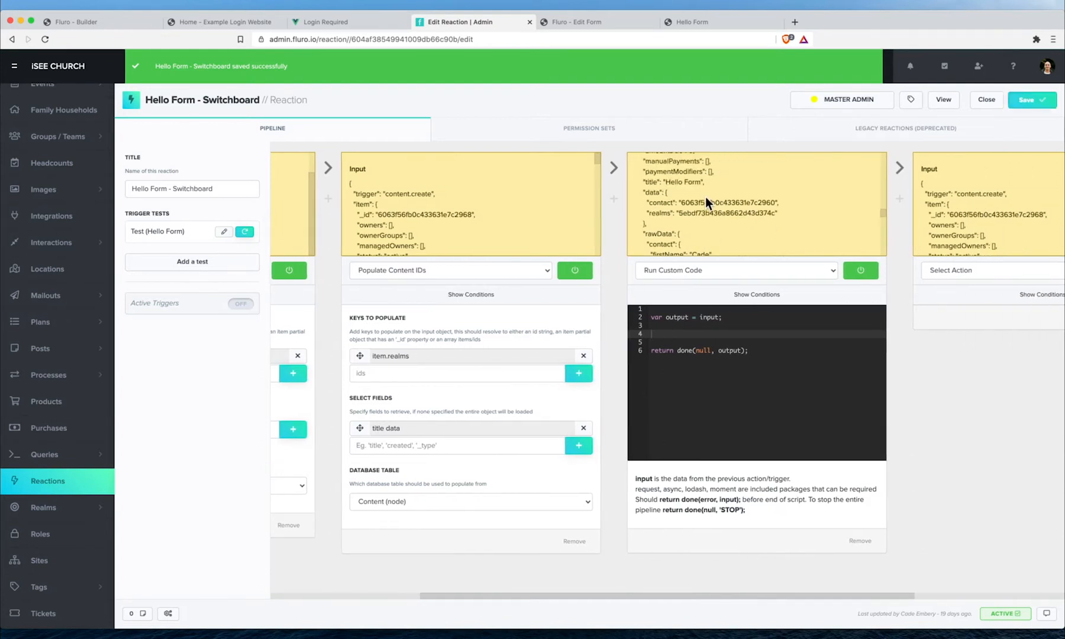
{"action": "scroll", "coordinate": [705, 197], "scroll_direction": "up", "scroll_amount": 5}
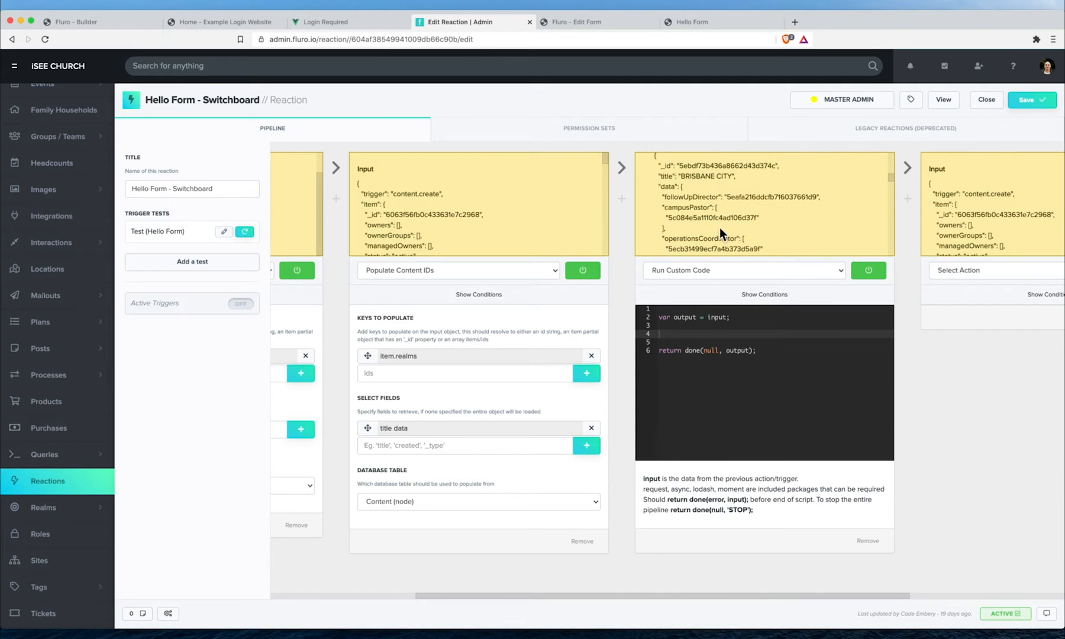
{"action": "scroll", "coordinate": [747, 310], "scroll_direction": "right", "scroll_amount": 3}
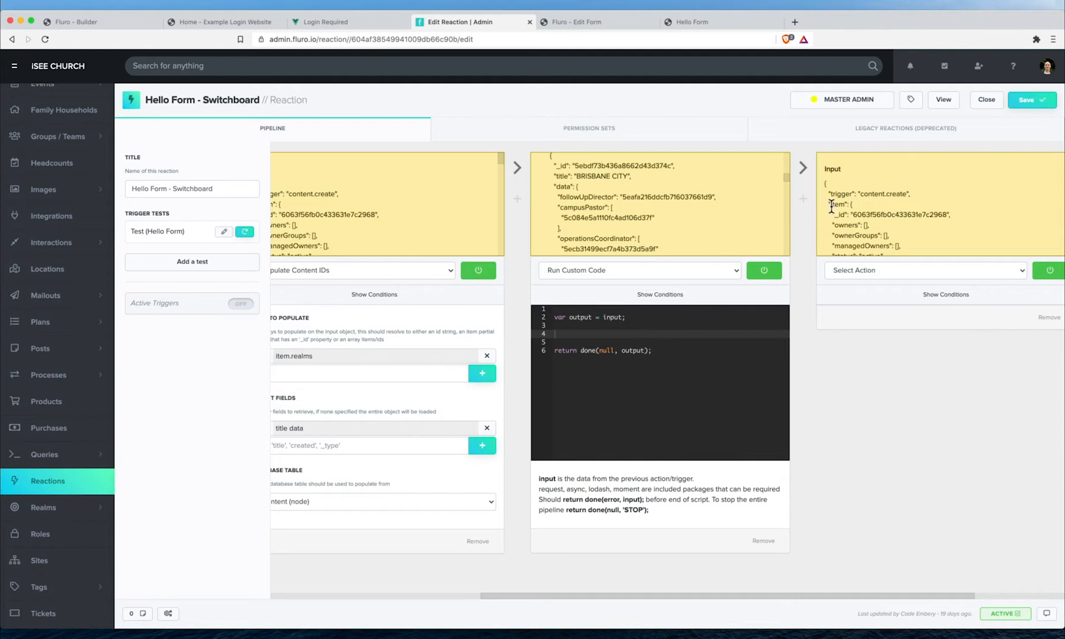
- Add a second Run Custom Code step after the first, filled with the starter code
{"action": "left_click", "coordinate": [803, 200]}
{"action": "left_click", "coordinate": [807, 166]}
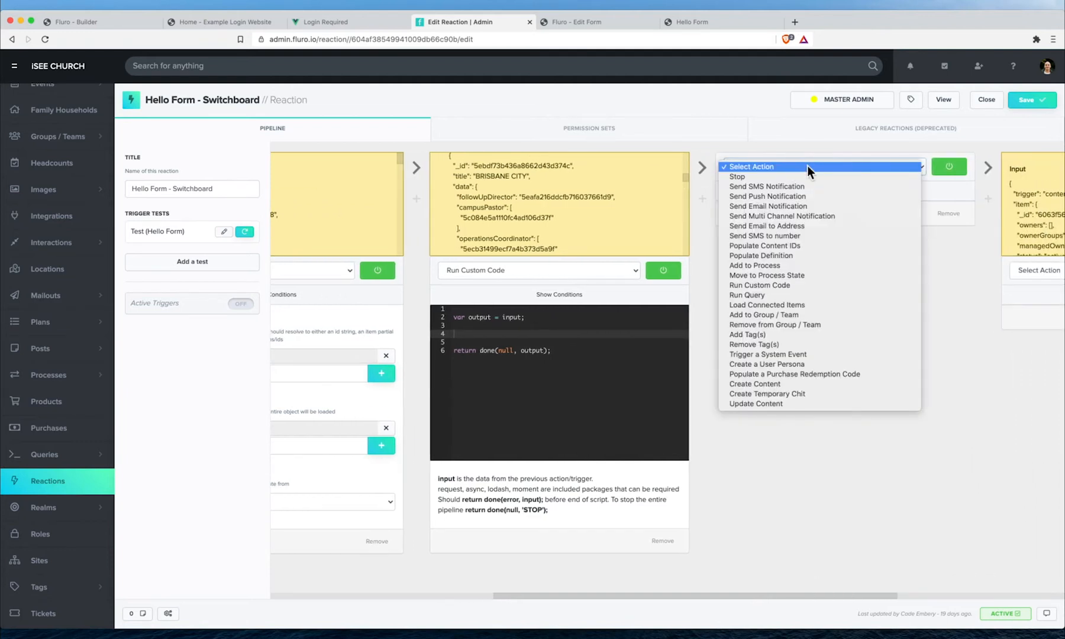
{"action": "left_click", "coordinate": [805, 285]}
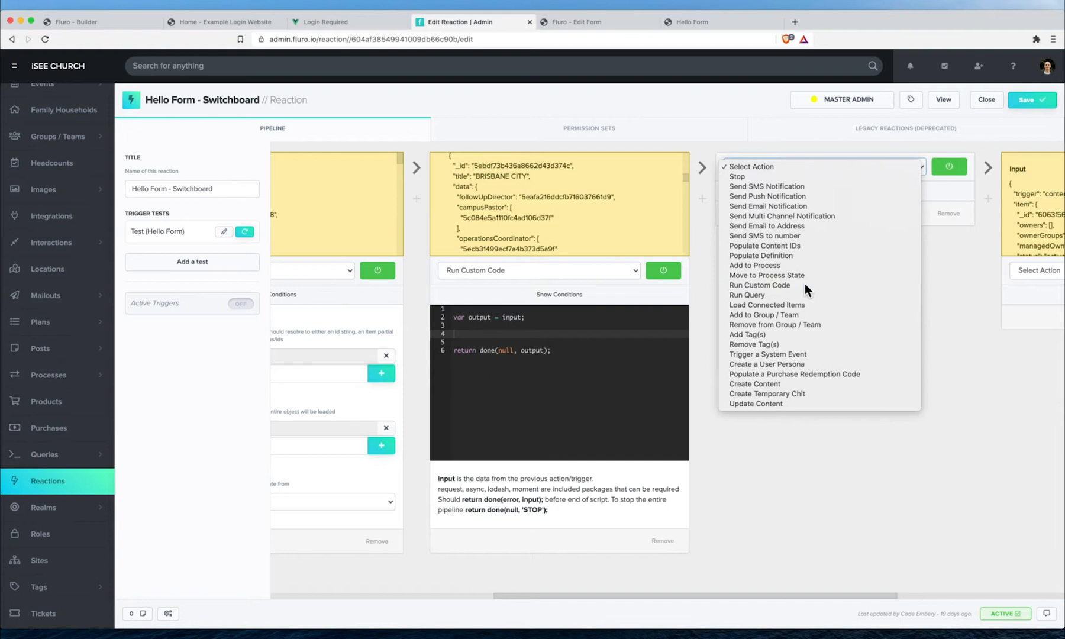
{"action": "key", "text": "super+a"}
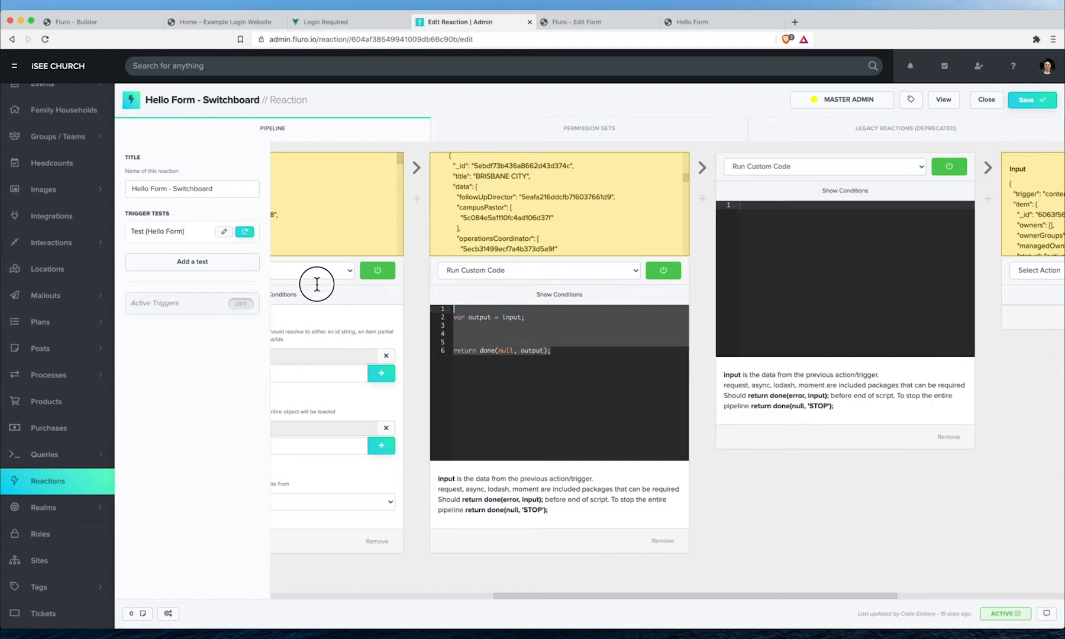
{"action": "type", "text": "var output = input;    return done(null, output);"}
{"action": "left_click", "coordinate": [864, 237]}
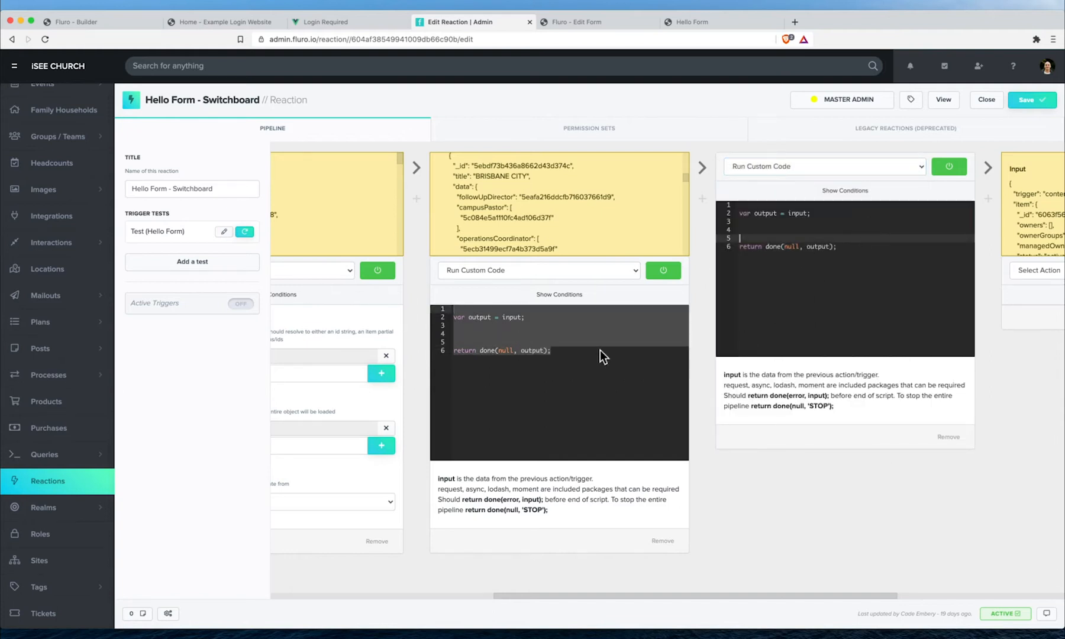
- In the first code step, require('lodash') and set location to _.get(input.item, 'realms[0]')
{"action": "left_click", "coordinate": [527, 333]}
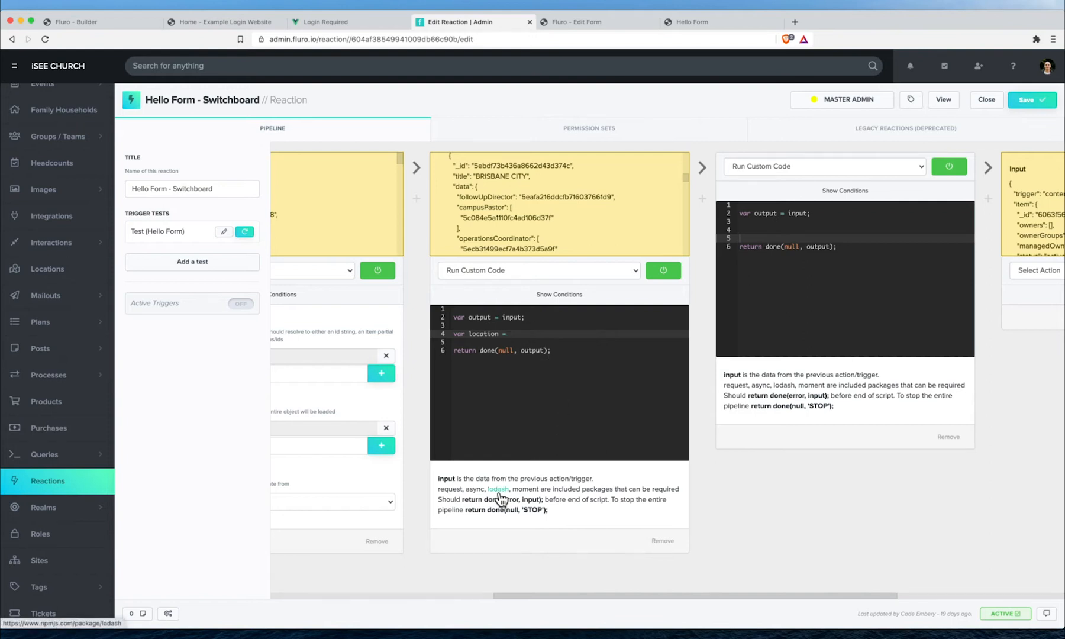
{"action": "left_click", "coordinate": [511, 309]}
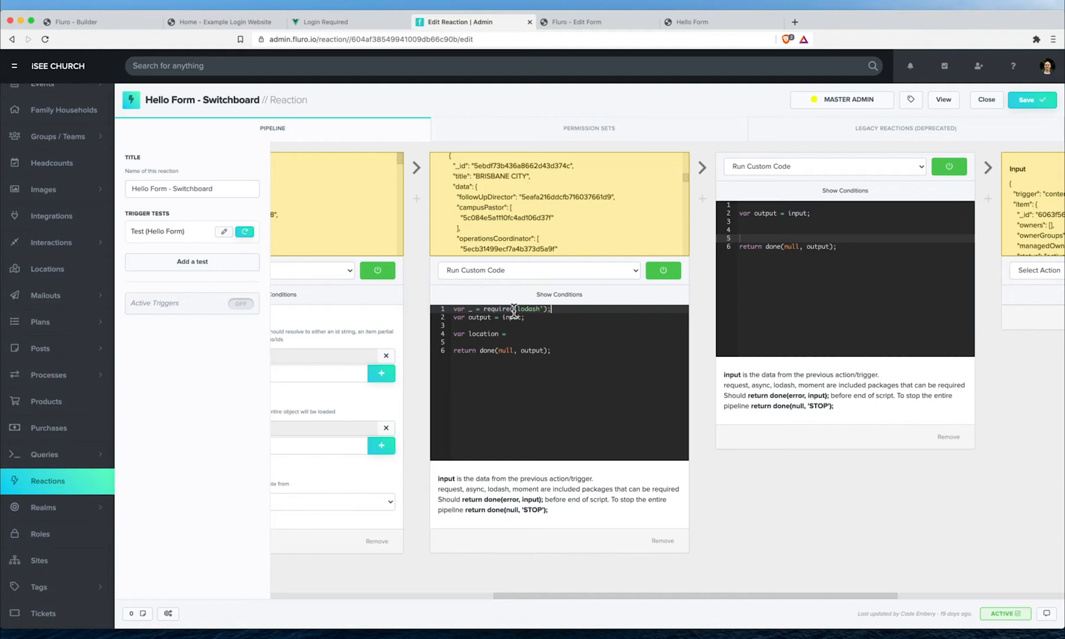
{"action": "left_click", "coordinate": [534, 335]}
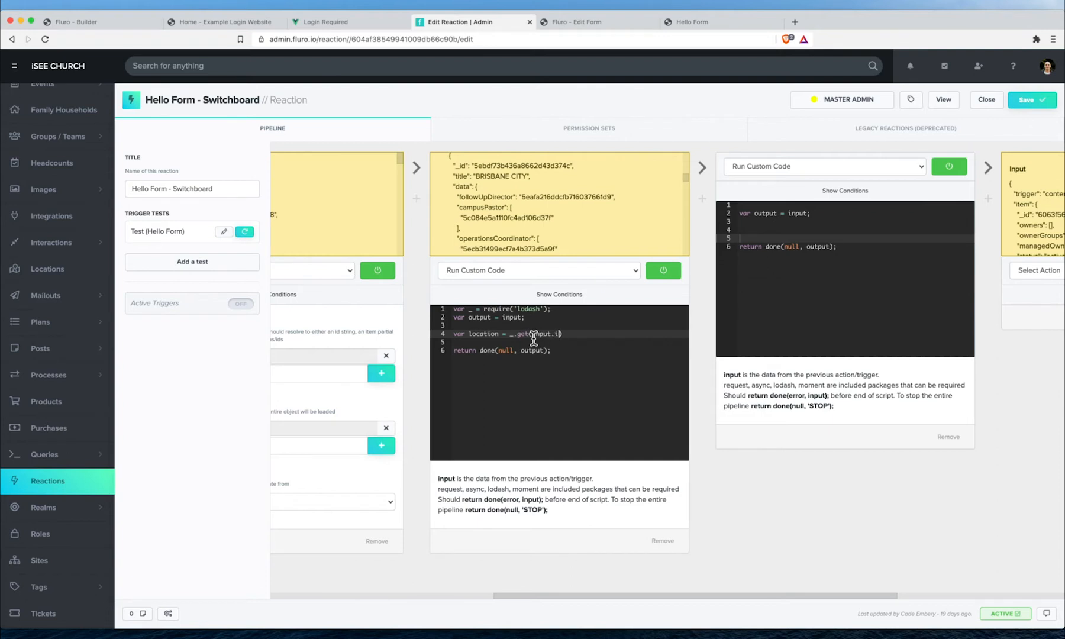
{"action": "type", "text": "'realms[0"}
- Duplicate the location line and rename the copy to rawData
{"action": "left_click_drag", "start_coordinate": [637, 334], "coordinate": [445, 341]}
{"action": "key", "text": "super+c"}
{"action": "key", "text": "Right"}
{"action": "key", "text": "Return"}
{"action": "key", "text": "super+v"}
{"action": "left_click", "coordinate": [496, 342]}
{"action": "type", "text": "rawData"}
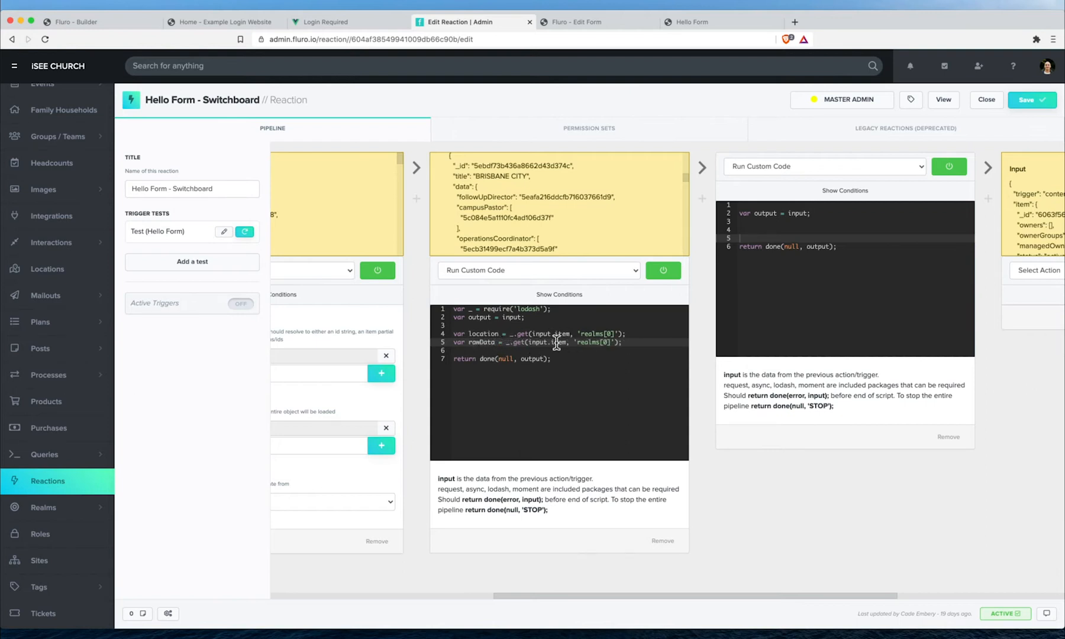
- Make the rawData line read _.get(input.item, 'rawData')
{"action": "left_click_drag", "start_coordinate": [577, 343], "coordinate": [611, 343]}
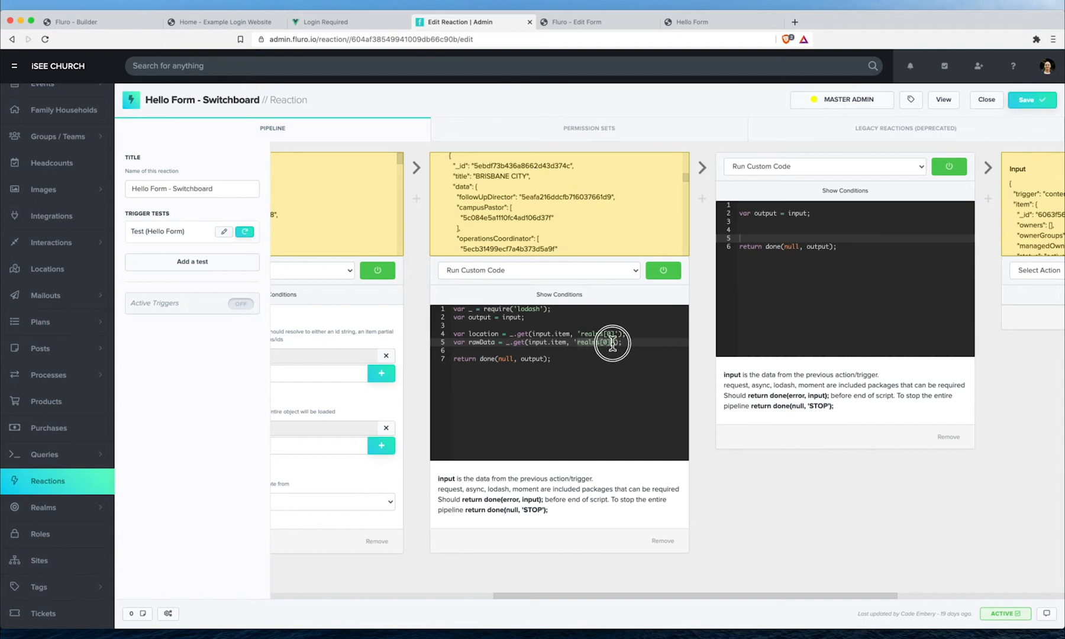
{"action": "type", "text": "r"}
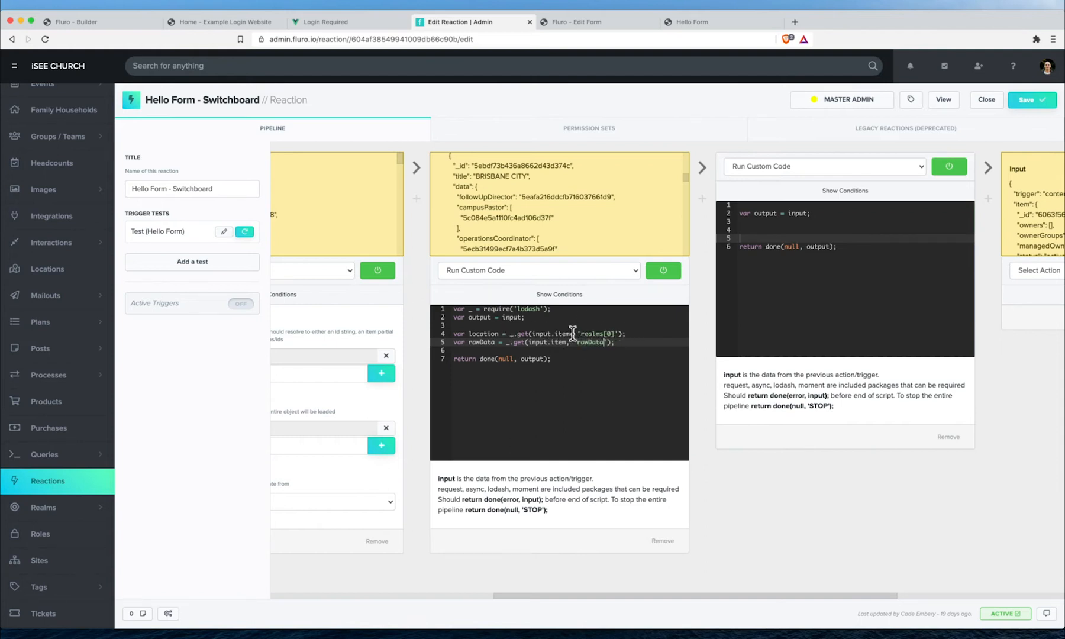
{"action": "left_click_drag", "start_coordinate": [506, 343], "coordinate": [631, 342]}
{"action": "key", "text": "Left"}
{"action": "type", "text": "input.item.rawData;//"}
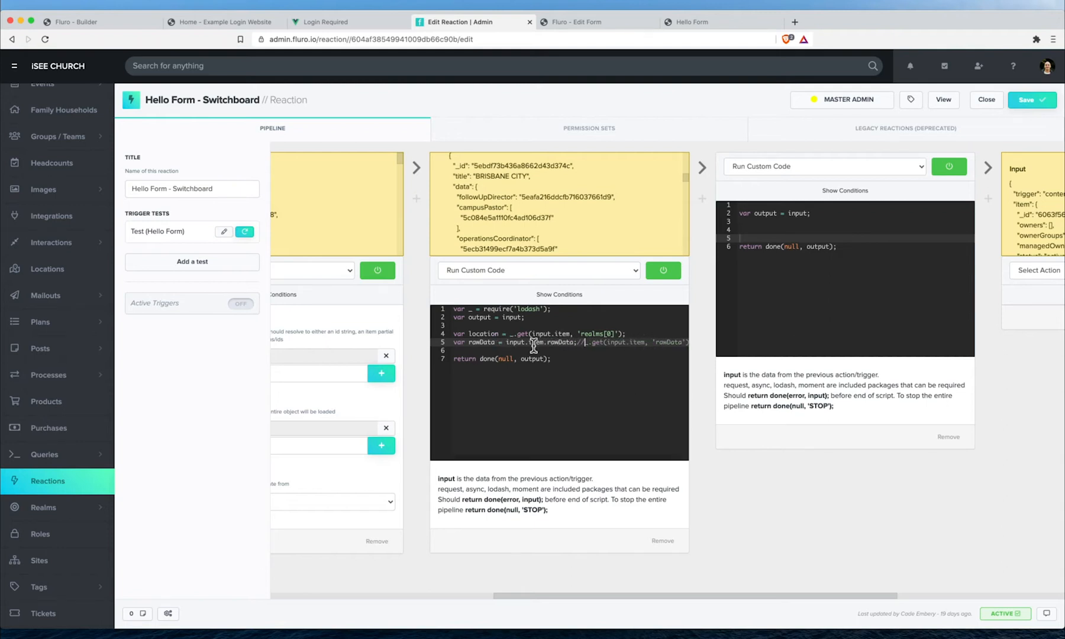
{"action": "left_click", "coordinate": [572, 342]}
{"action": "type", "text": "somthing.seo"}
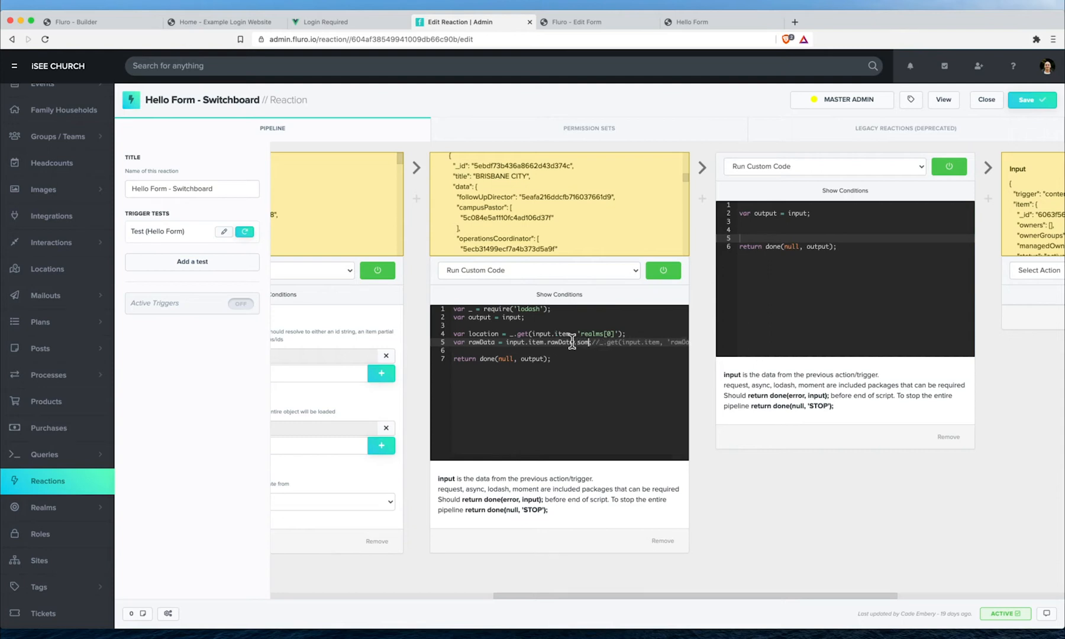
{"action": "type", "text": "thing;"}
{"action": "key", "text": "BackSpace"}
{"action": "type", "text": "Else"}
{"action": "left_click", "coordinate": [508, 342], "text": "shift"}
{"action": "key", "text": "BackSpace"}
{"action": "key", "text": "Delete"}
{"action": "key", "text": "Delete"}
{"action": "type", "text": "dee"}
{"action": "scroll", "coordinate": [628, 347], "scroll_direction": "left", "scroll_amount": 1}
{"action": "key", "text": "BackSpace"}
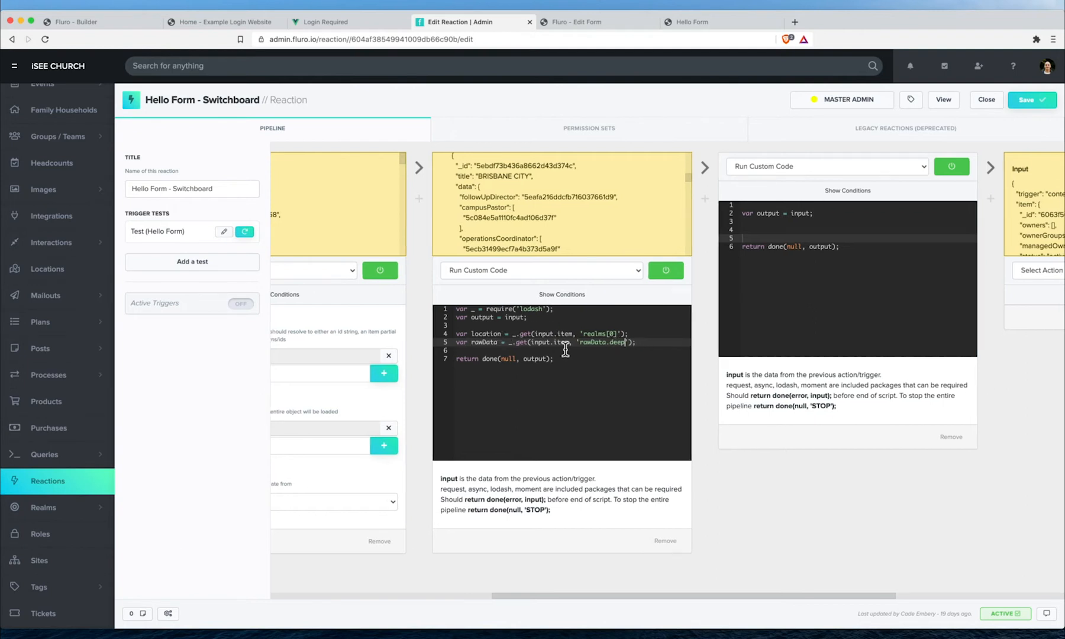
- Change the return to done(null, {location, rawData})
{"action": "left_click", "coordinate": [532, 351]}
{"action": "double_click", "coordinate": [534, 358]}
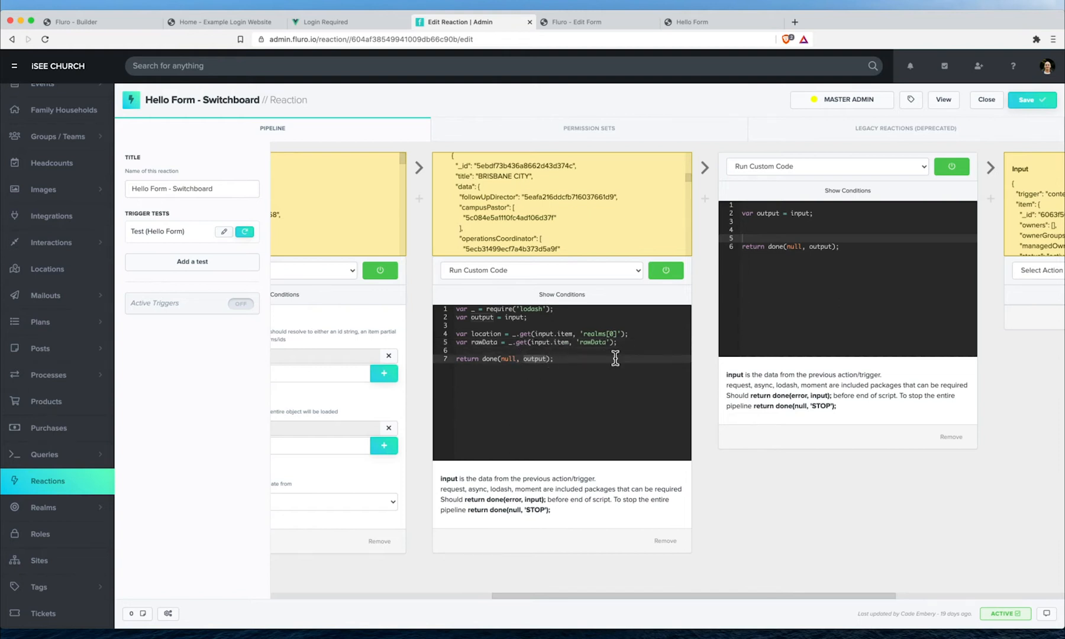
{"action": "key", "text": "BackSpace"}
{"action": "type", "text": "{location, rawData"}
- Save and inspect the second code step's input showing location and the contact's rawData
{"action": "left_click", "coordinate": [1021, 104]}
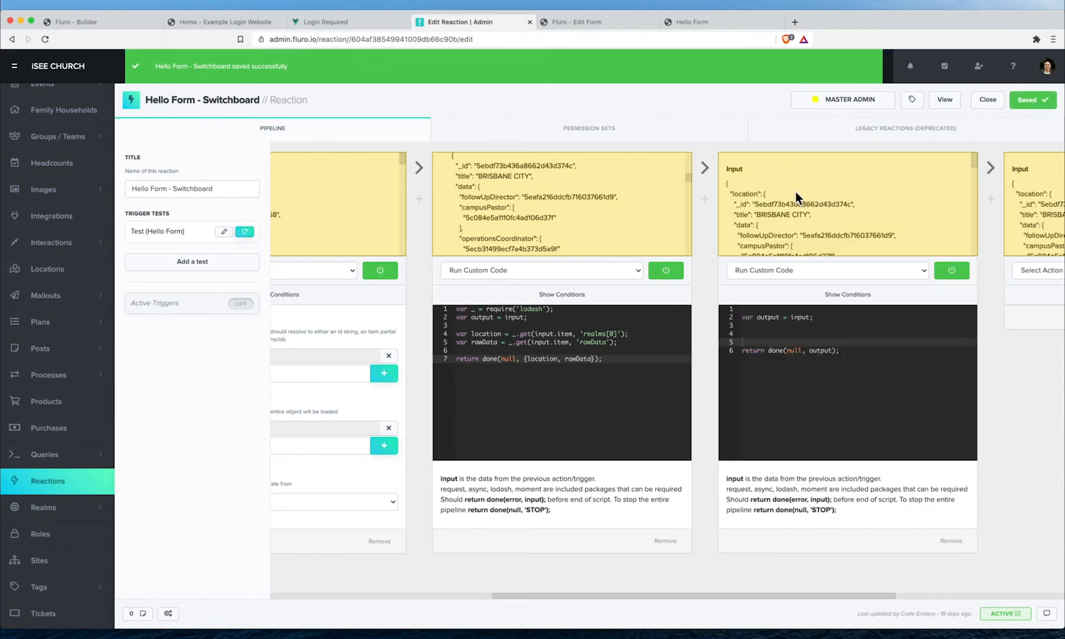
{"action": "scroll", "coordinate": [757, 183], "scroll_direction": "down", "scroll_amount": 5}
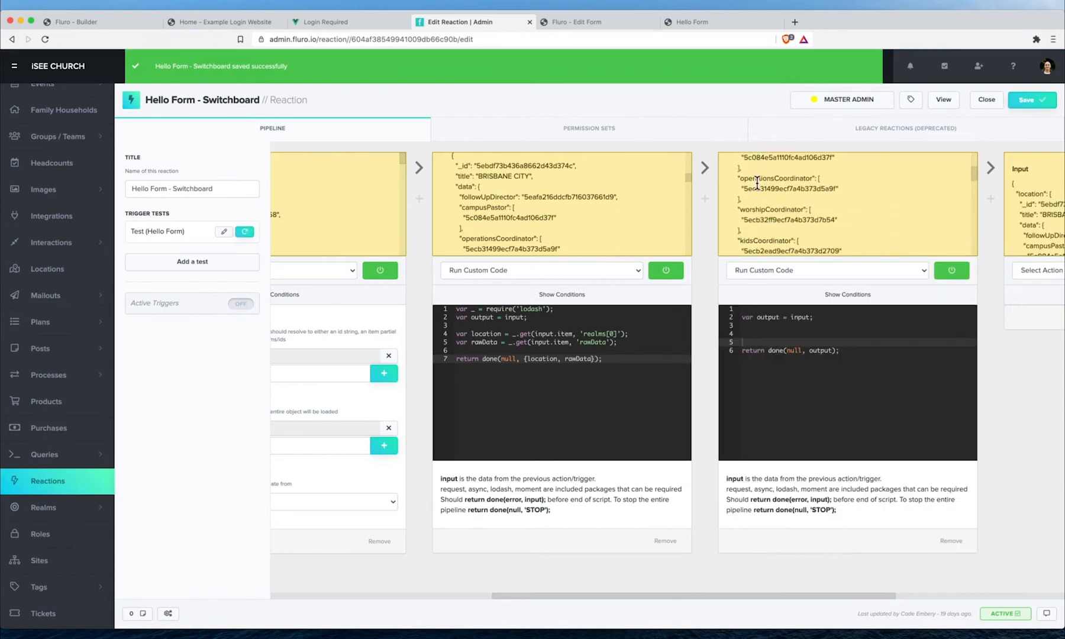
{"action": "scroll", "coordinate": [757, 183], "scroll_direction": "down", "scroll_amount": 5}
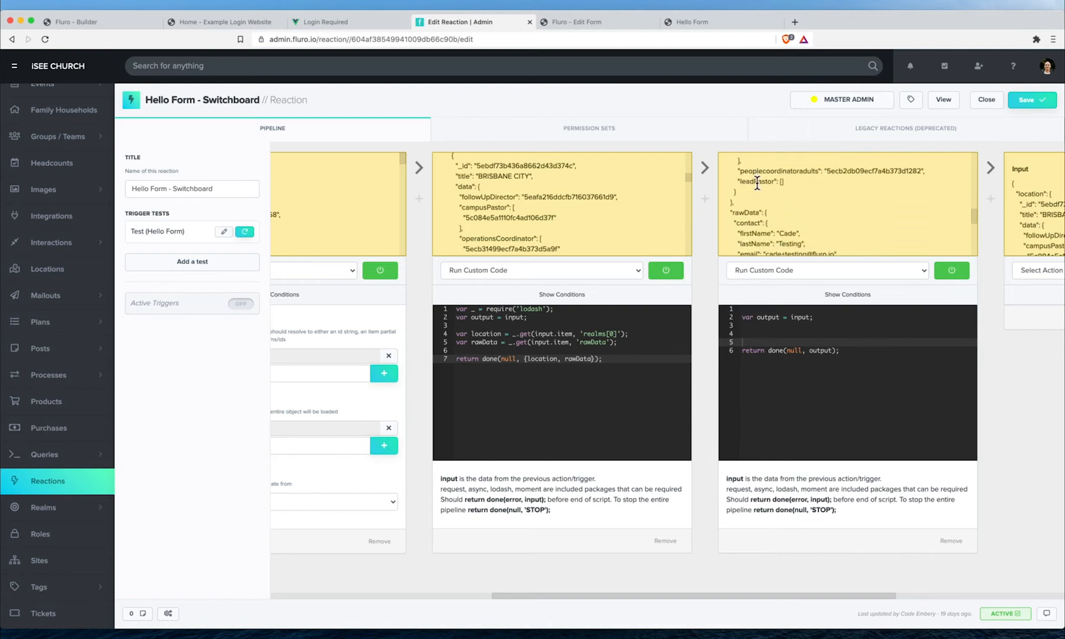
{"action": "scroll", "coordinate": [770, 201], "scroll_direction": "down", "scroll_amount": 10}
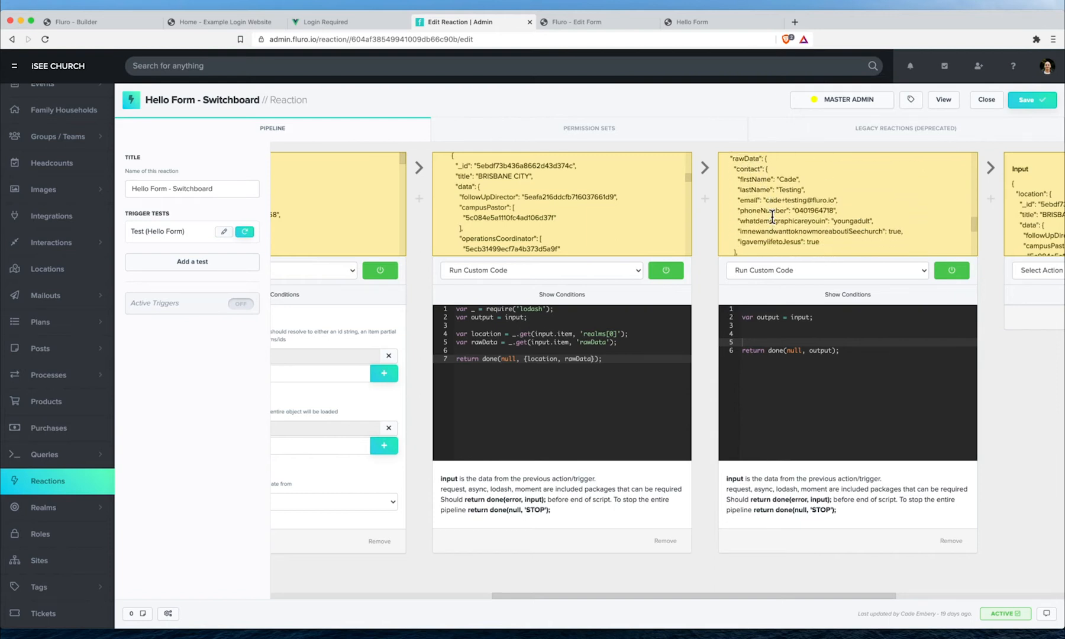
{"action": "scroll", "coordinate": [772, 218], "scroll_direction": "down", "scroll_amount": 3}
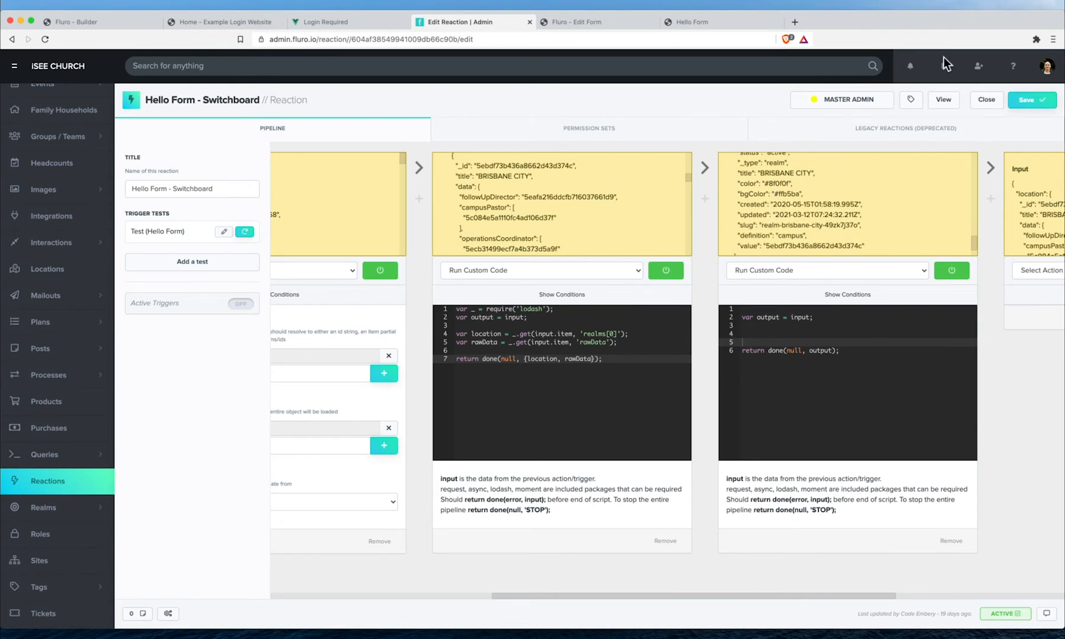
{"action": "scroll", "coordinate": [828, 191], "scroll_direction": "down", "scroll_amount": 3}
{"action": "scroll", "coordinate": [827, 190], "scroll_direction": "up", "scroll_amount": 6}
{"action": "scroll", "coordinate": [827, 190], "scroll_direction": "up", "scroll_amount": 4}
{"action": "scroll", "coordinate": [827, 190], "scroll_direction": "down", "scroll_amount": 1}
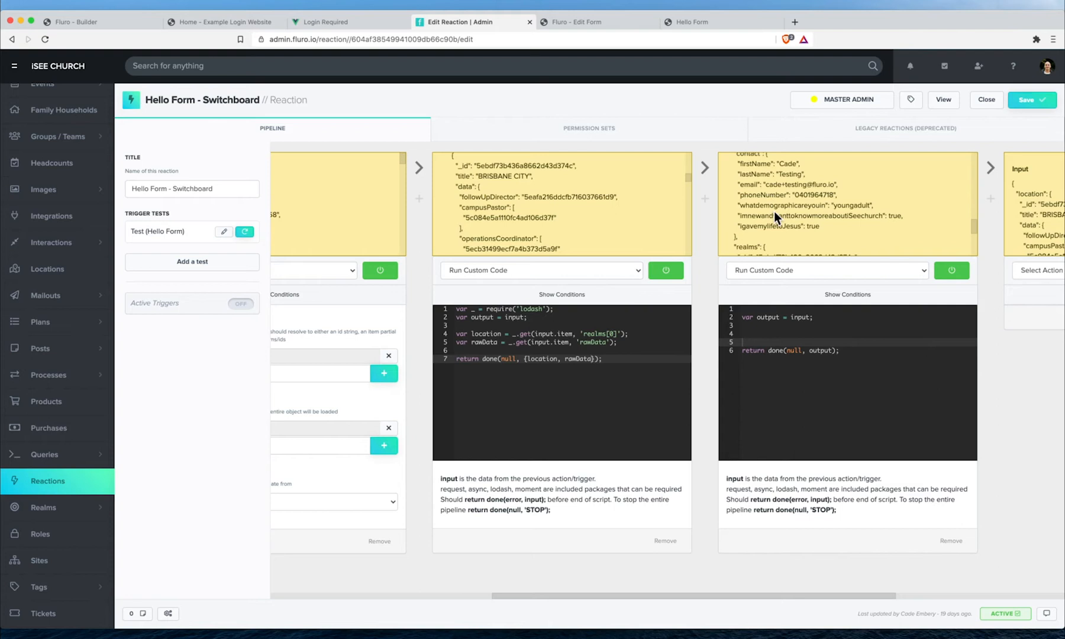
{"action": "scroll", "coordinate": [772, 201], "scroll_direction": "up", "scroll_amount": 1}
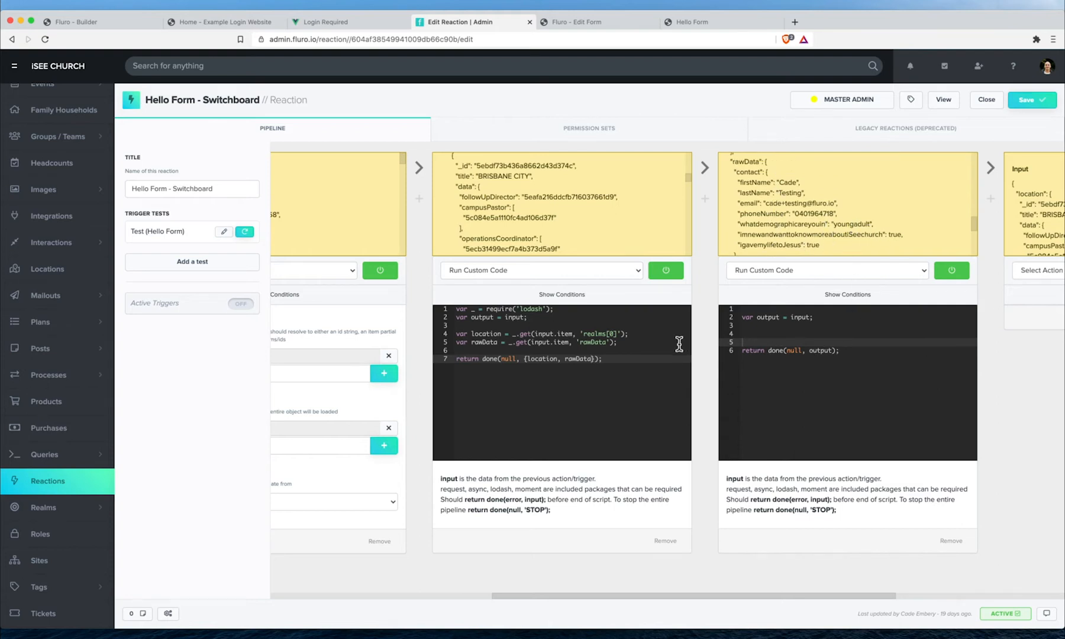
{"action": "scroll", "coordinate": [679, 343], "scroll_direction": "right", "scroll_amount": 2}
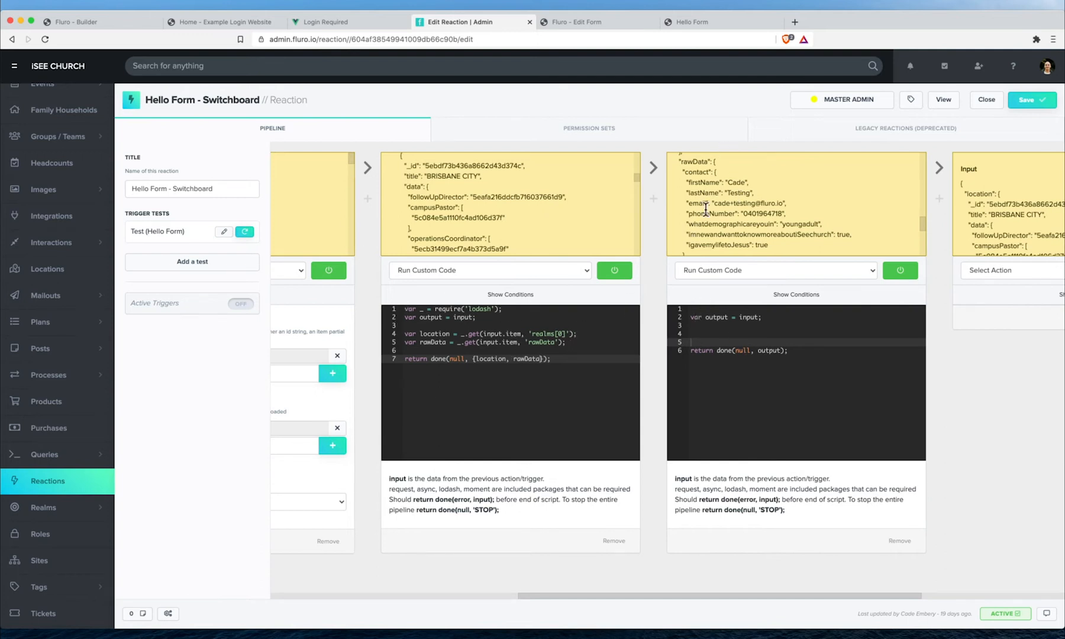
{"action": "scroll", "coordinate": [769, 343], "scroll_direction": "right", "scroll_amount": 3}
{"action": "left_click", "coordinate": [698, 326]}
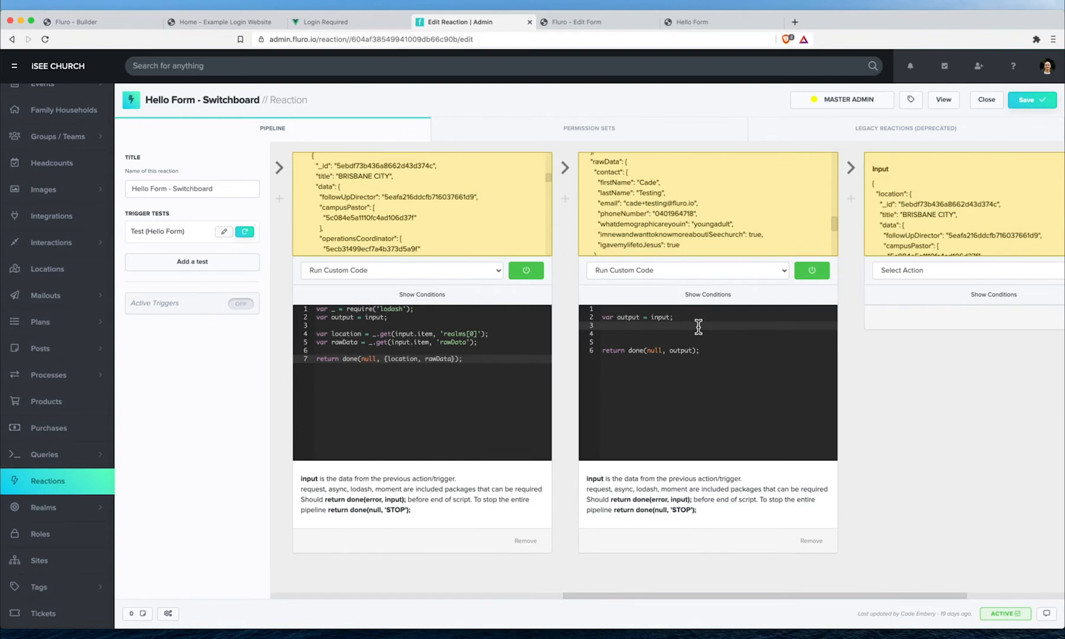
- Remove the switch(input) line from the second code step
{"action": "key", "text": "Return"}
{"action": "key", "text": "Return"}
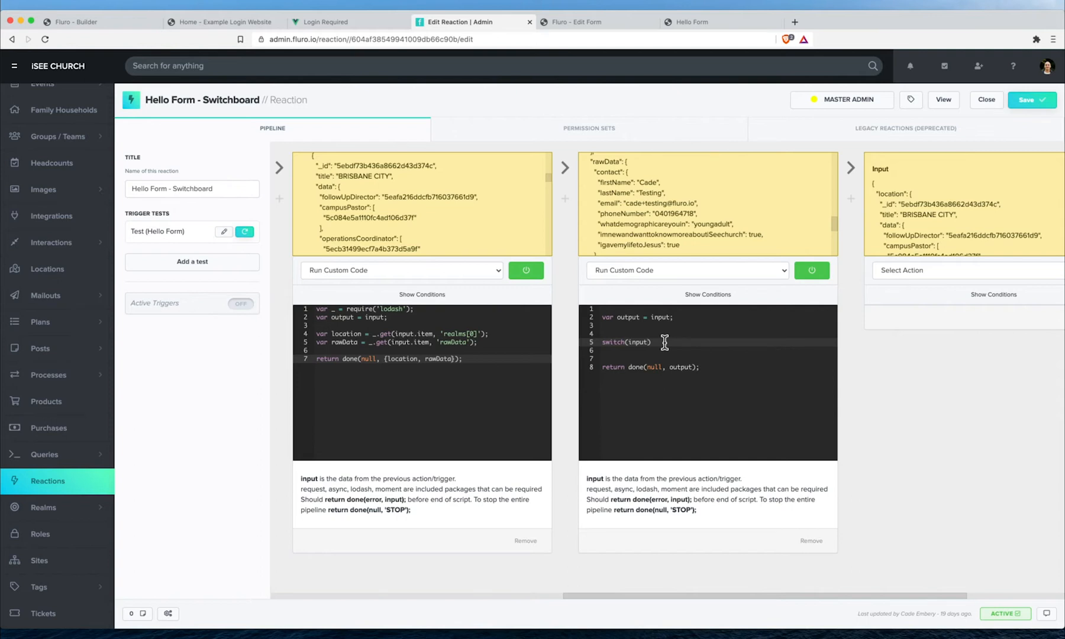
{"action": "left_click_drag", "start_coordinate": [665, 342], "coordinate": [594, 337]}
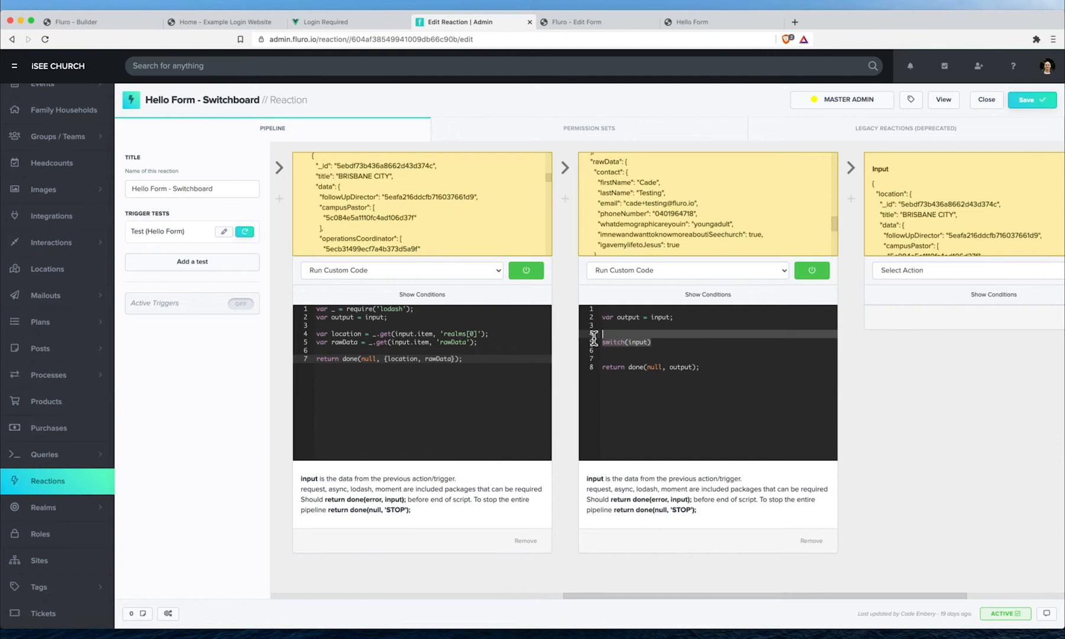
{"action": "key", "text": "BackSpace"}
{"action": "key", "text": "Return"}
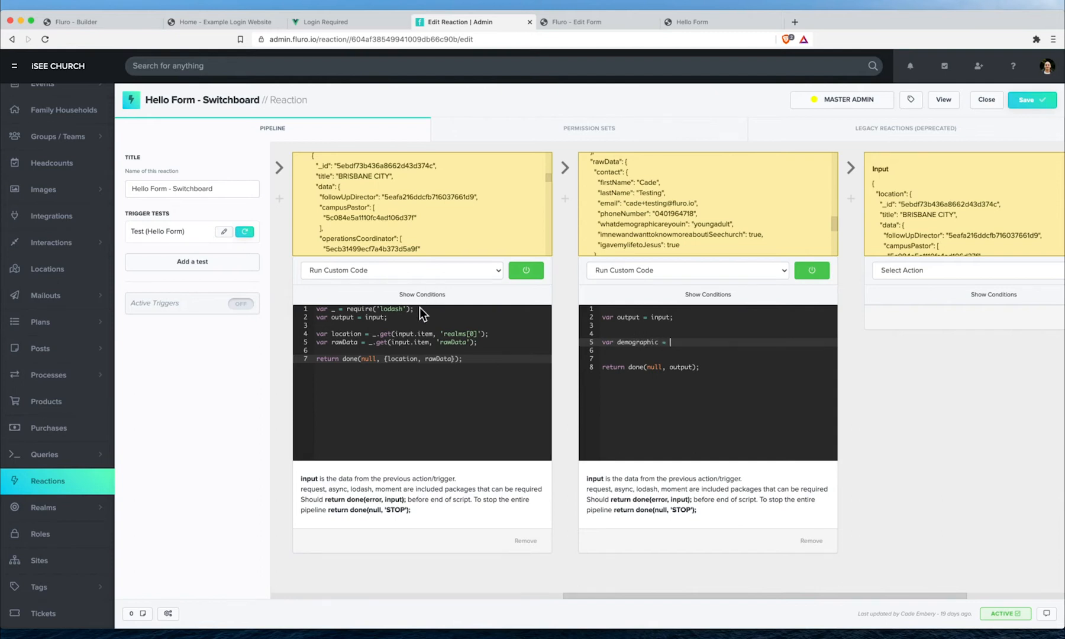
- Copy the lodash require line from the first code step into the second
{"action": "left_click_drag", "start_coordinate": [419, 307], "coordinate": [226, 304]}
{"action": "key", "text": "super+c"}
{"action": "left_click", "coordinate": [657, 308]}
{"action": "key", "text": "super+v"}
{"action": "left_click", "coordinate": [685, 344]}
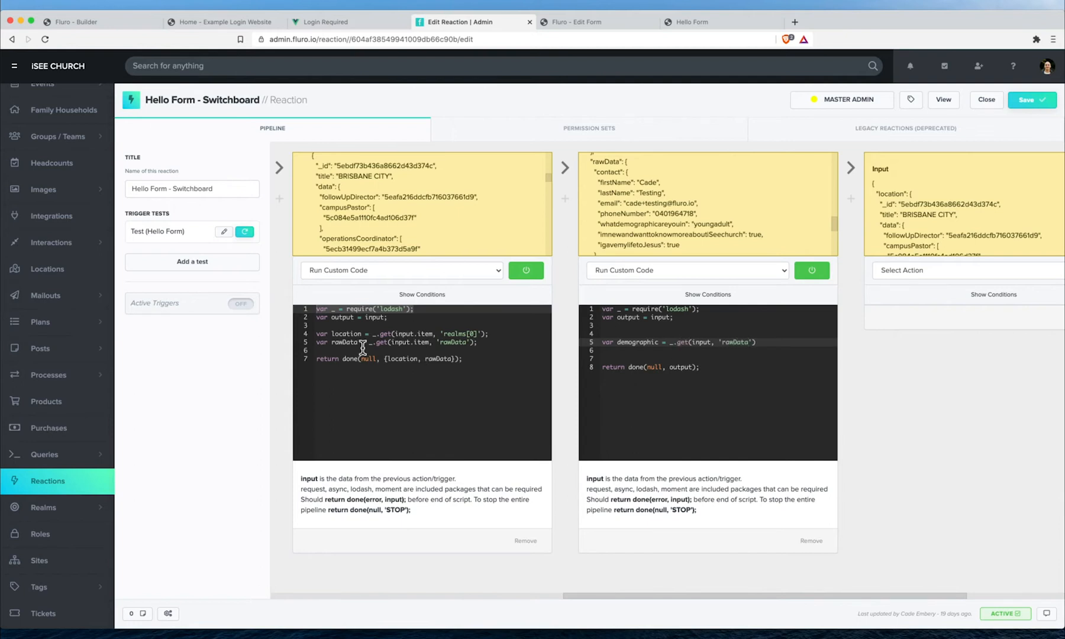
- Rename rawData to contact, reading 'rawData.contact', and return {location, contact}
{"action": "left_click", "coordinate": [466, 343]}
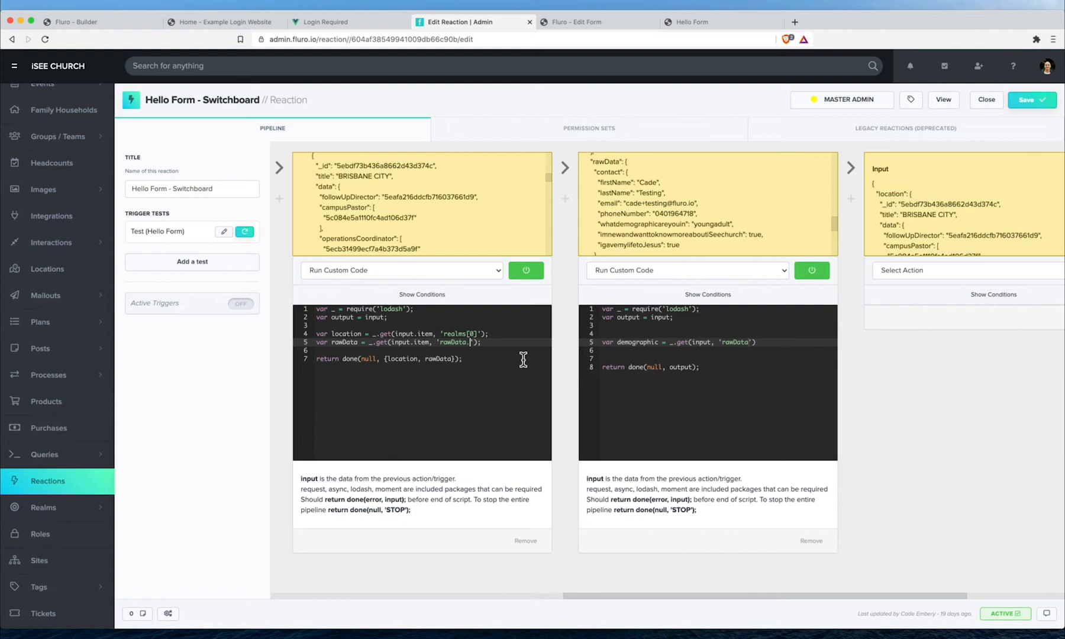
{"action": "scroll", "coordinate": [665, 218], "scroll_direction": "down", "scroll_amount": 5}
{"action": "scroll", "coordinate": [665, 218], "scroll_direction": "up", "scroll_amount": 4}
{"action": "scroll", "coordinate": [665, 223], "scroll_direction": "up", "scroll_amount": 1}
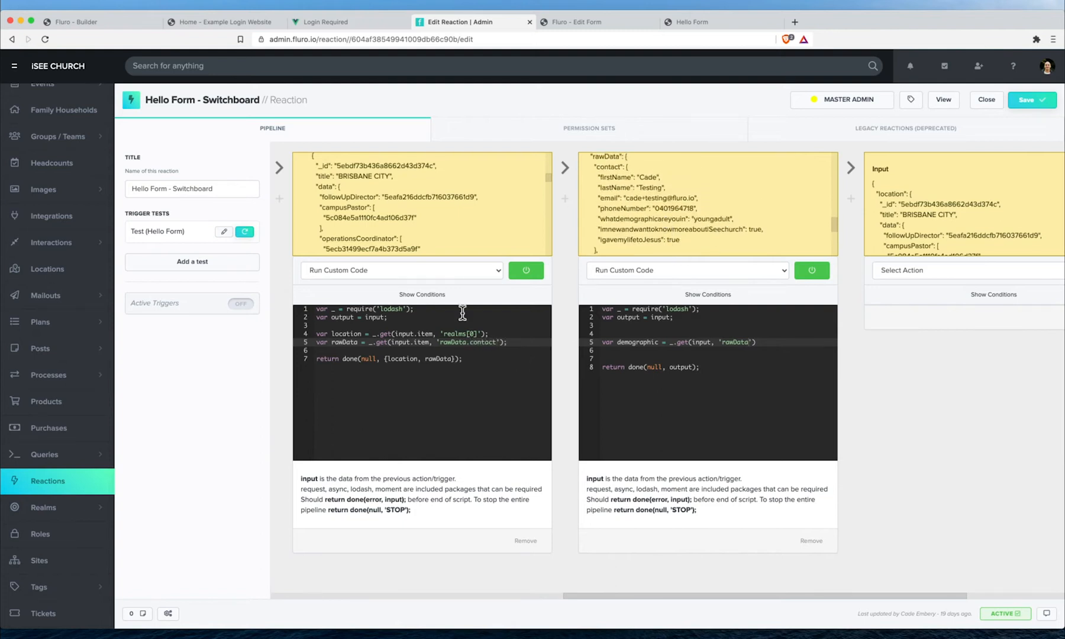
{"action": "double_click", "coordinate": [352, 342]}
{"action": "type", "text": "contact"}
{"action": "double_click", "coordinate": [438, 359]}
{"action": "type", "text": "co"}
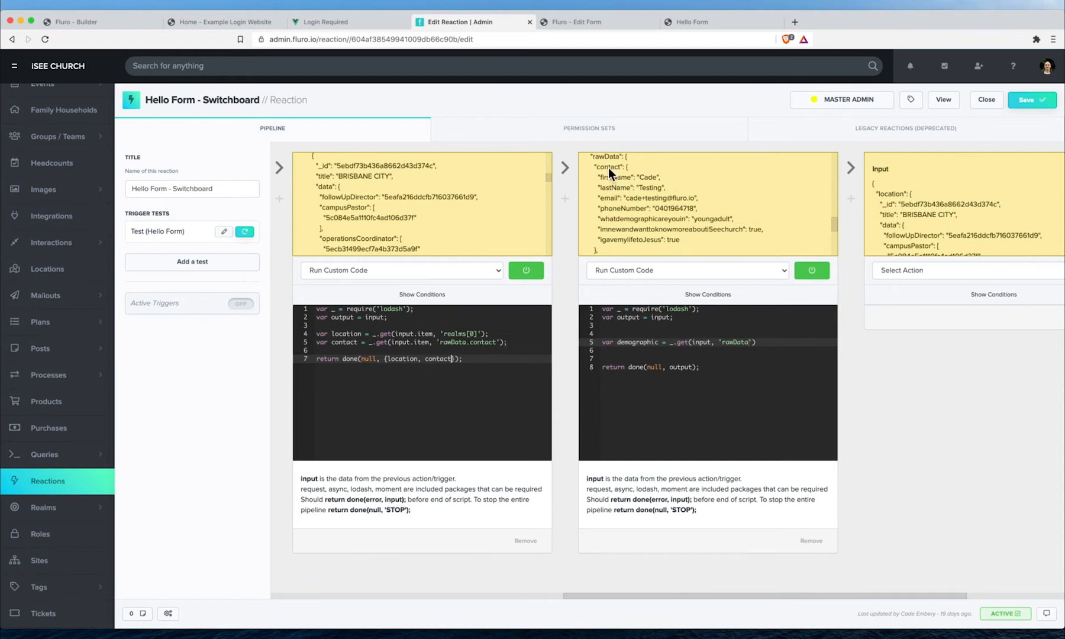
{"action": "scroll", "coordinate": [635, 195], "scroll_direction": "up", "scroll_amount": 1}
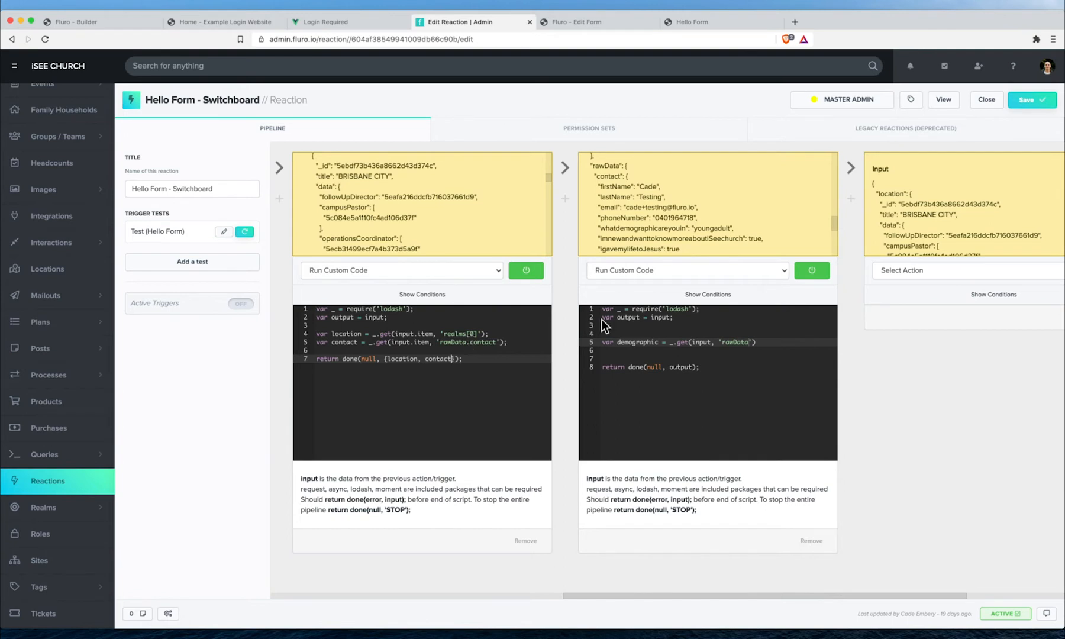
- Point the demographic variable at the contact's whatdemographicareyouin key from the sample data
{"action": "double_click", "coordinate": [742, 342]}
{"action": "left_click", "coordinate": [1012, 107]}
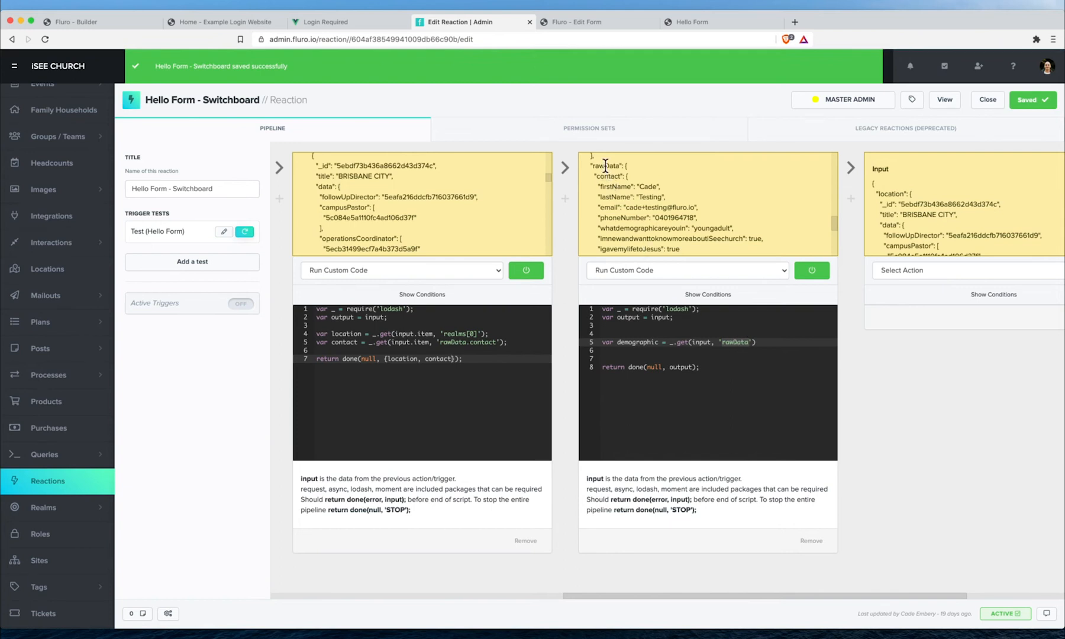
{"action": "scroll", "coordinate": [592, 178], "scroll_direction": "down", "scroll_amount": 1}
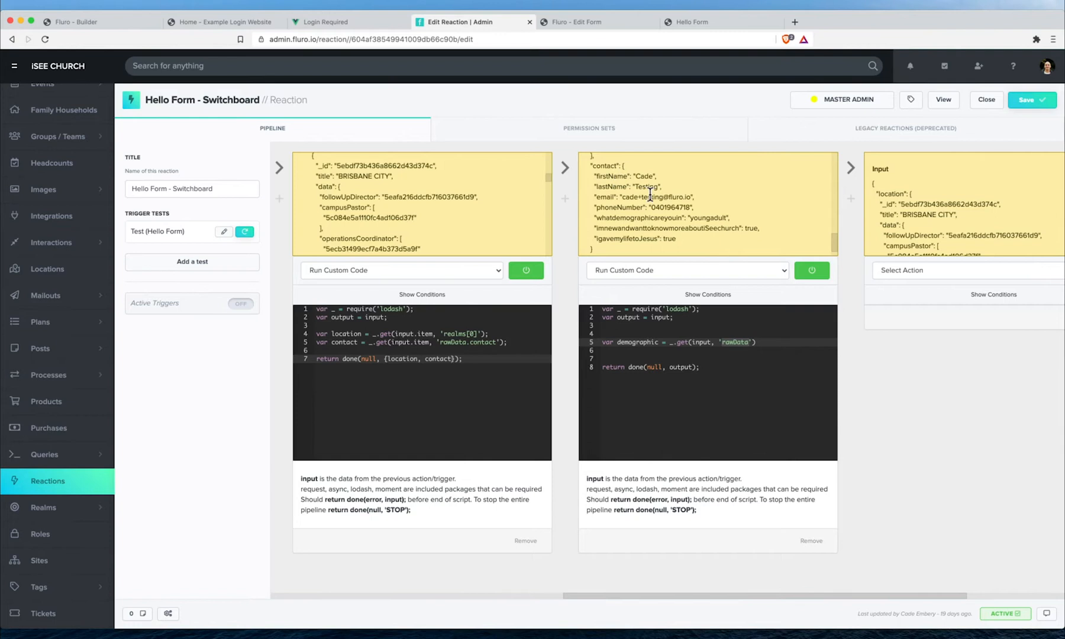
{"action": "left_click", "coordinate": [735, 344]}
{"action": "type", "text": "contact."}
{"action": "double_click", "coordinate": [660, 218]}
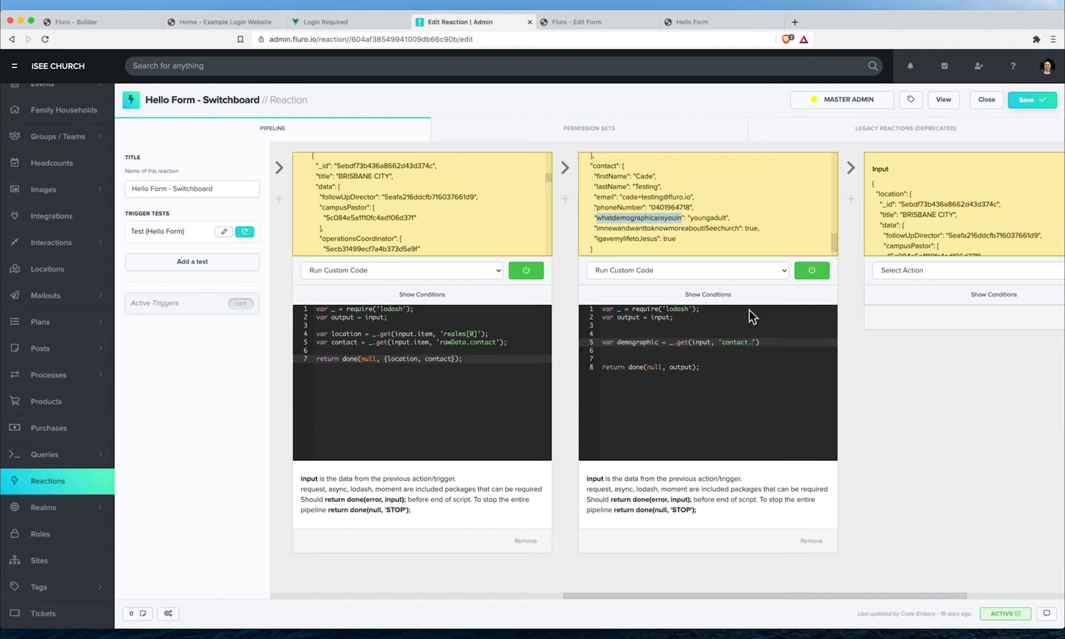
{"action": "left_click", "coordinate": [749, 342]}
{"action": "type", "text": "."}
{"action": "key", "text": "super+v"}
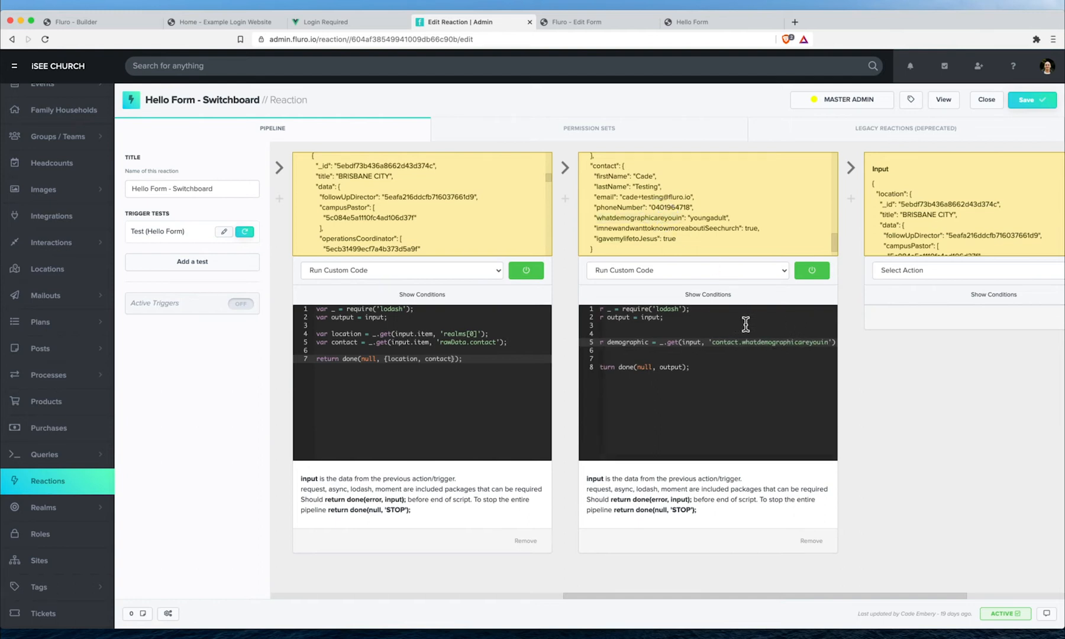
{"action": "scroll", "coordinate": [715, 332], "scroll_direction": "left", "scroll_amount": 1}
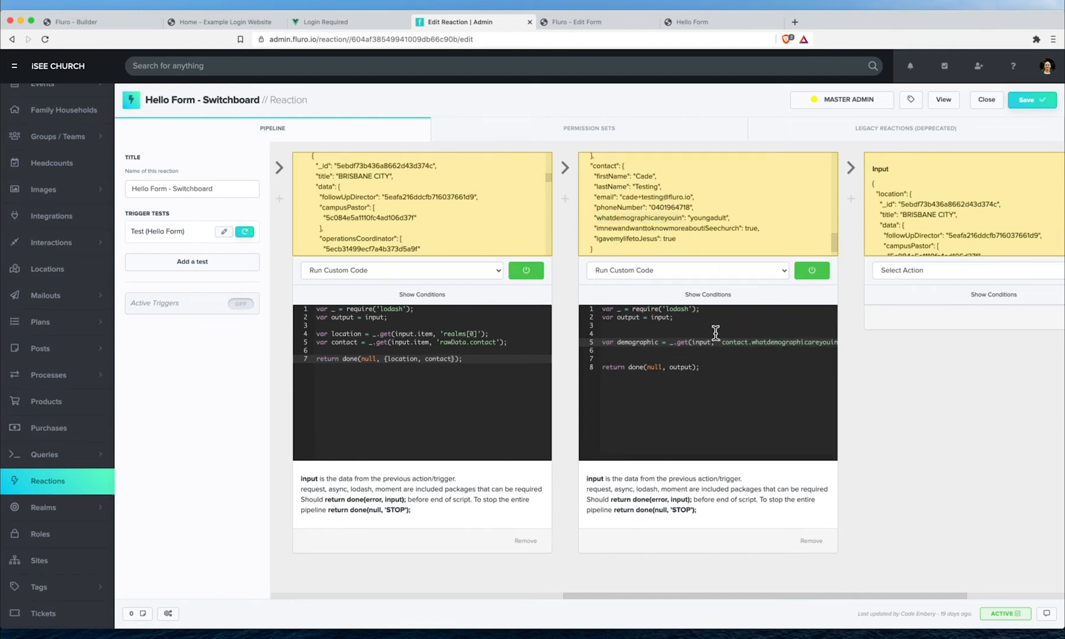
{"action": "left_click", "coordinate": [586, 342]}
{"action": "key", "text": "super+c"}
{"action": "key", "text": "super+v"}
{"action": "key", "text": "super+v"}
{"action": "double_click", "coordinate": [639, 349]}
{"action": "type", "text": "decision"}
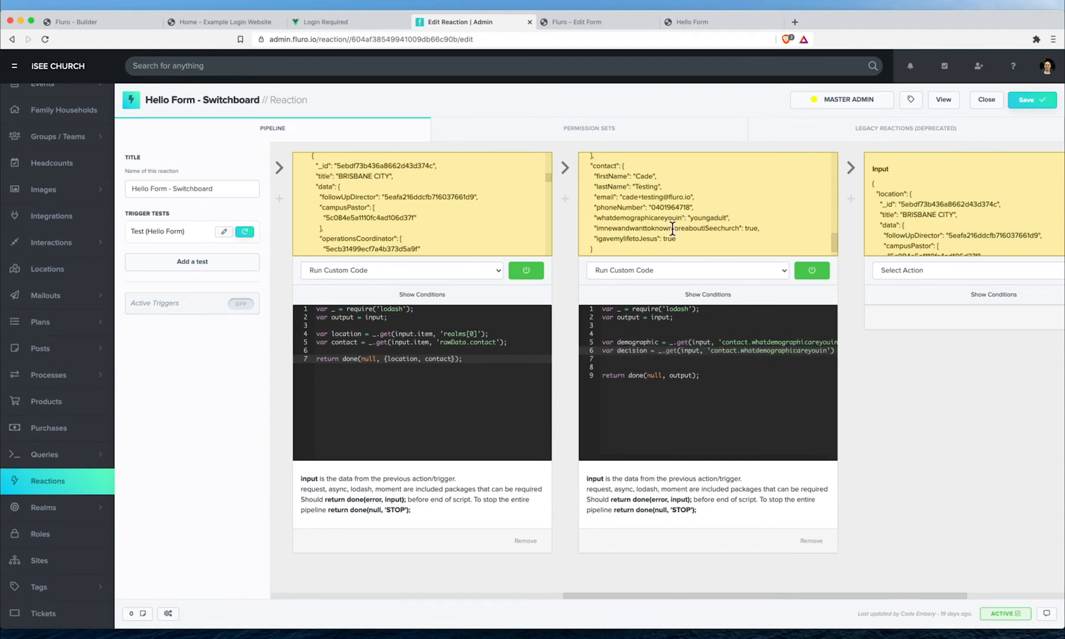
{"action": "double_click", "coordinate": [632, 240]}
{"action": "key", "text": "super+c"}
{"action": "double_click", "coordinate": [763, 351]}
{"action": "key", "text": "super+v"}
- Add a knowMore variable reading the imnewandwanttoknowmoreaboutiSeechurch key
{"action": "left_click", "coordinate": [589, 350]}
{"action": "key", "text": "super+c"}
{"action": "key", "text": "super+v"}
{"action": "key", "text": "super+v"}
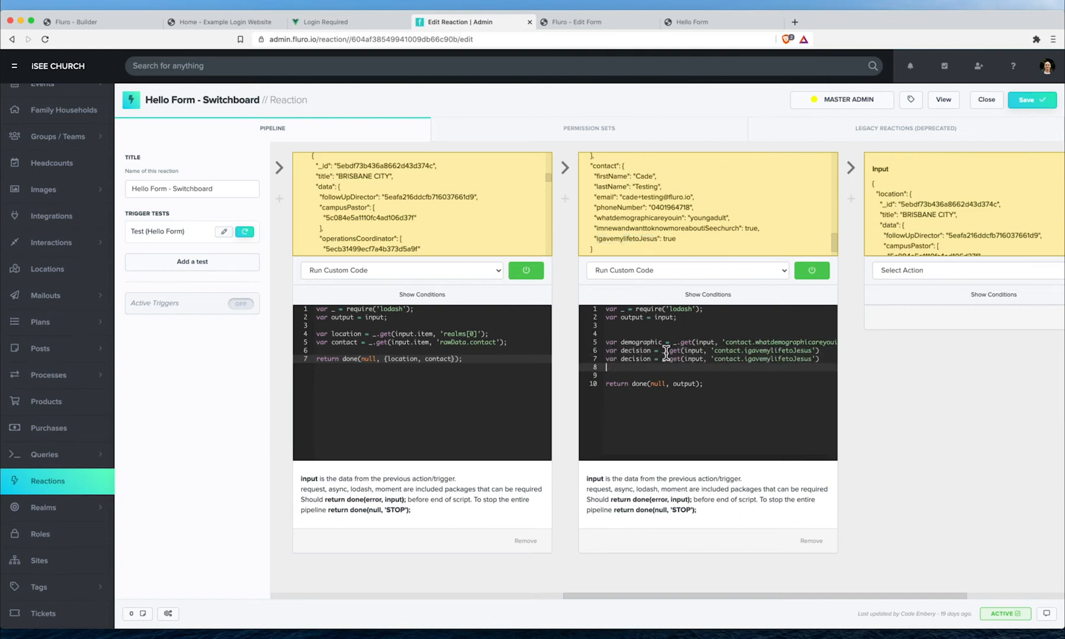
{"action": "double_click", "coordinate": [632, 229]}
{"action": "double_click", "coordinate": [644, 359]}
{"action": "type", "text": "knowMore"}
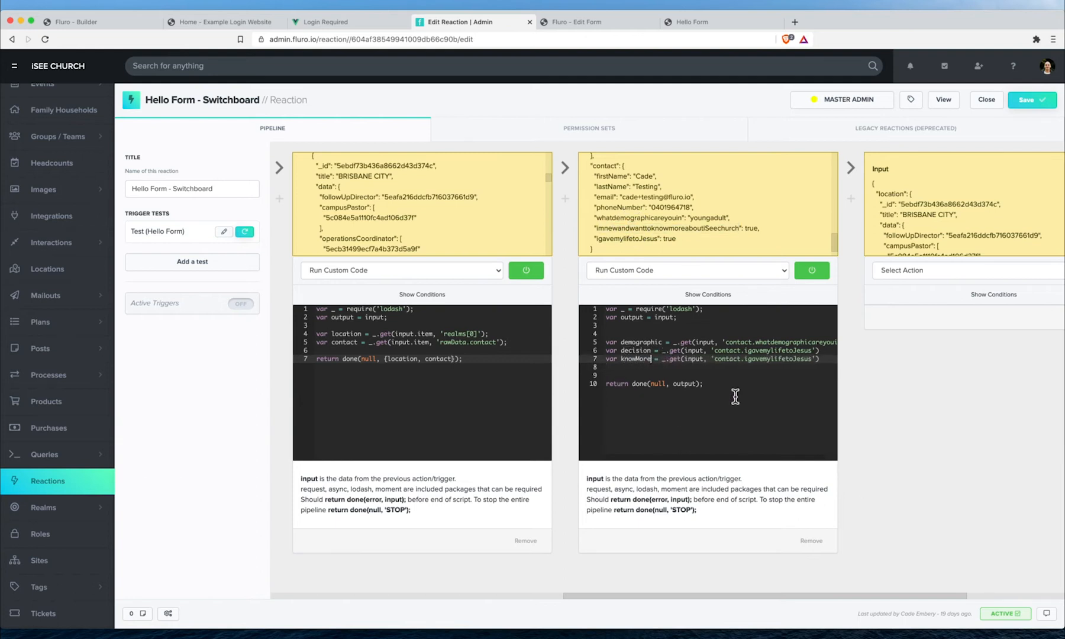
{"action": "double_click", "coordinate": [775, 358]}
{"action": "key", "text": "super+v"}
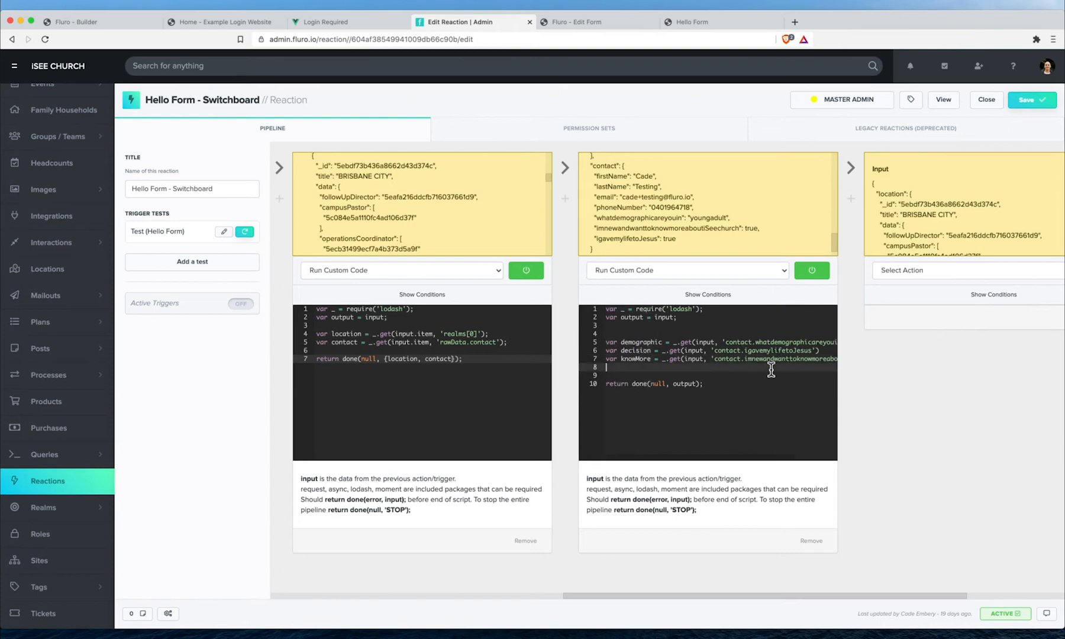
- Save the reaction and leave blank lines before the return statement
{"action": "scroll", "coordinate": [767, 368], "scroll_direction": "left", "scroll_amount": 2}
{"action": "left_click", "coordinate": [1032, 99]}
{"action": "scroll", "coordinate": [753, 330], "scroll_direction": "right", "scroll_amount": 2}
{"action": "scroll", "coordinate": [753, 330], "scroll_direction": "left", "scroll_amount": 2}
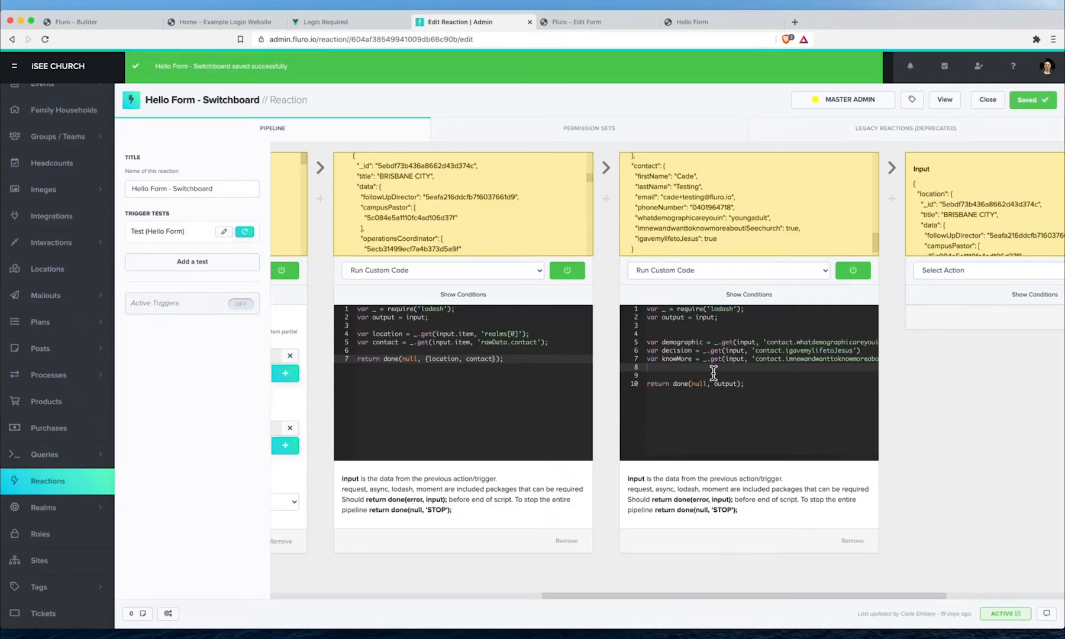
{"action": "key", "text": "Return"}
{"action": "key", "text": "Return"}
{"action": "key", "text": "Return"}
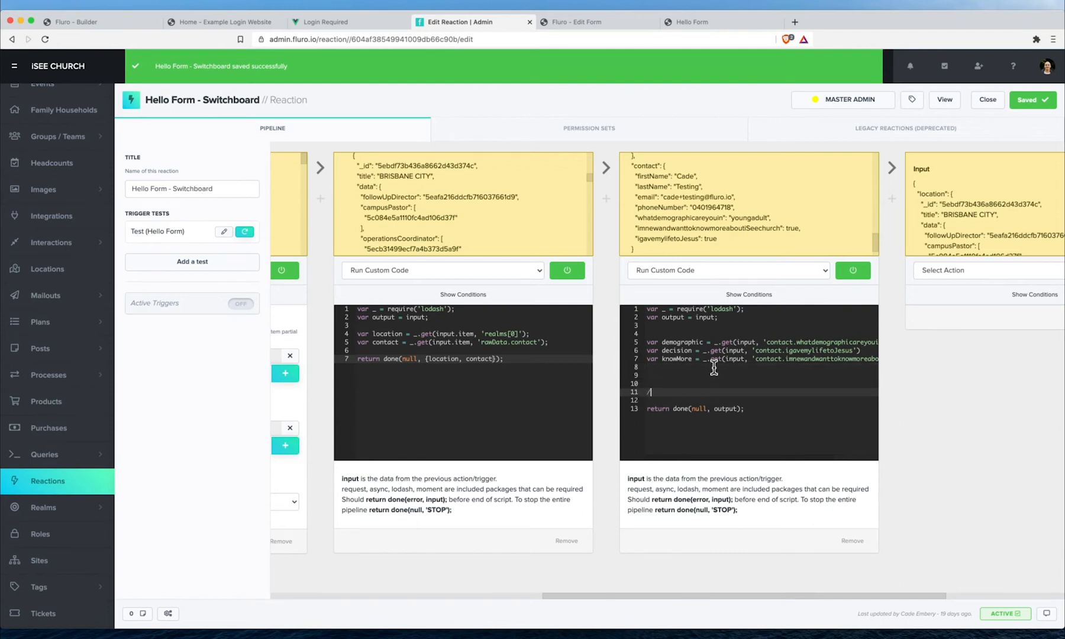
- Add two //// slash divider lines with a blank line between them
{"action": "type", "text": "/////////////////////"}
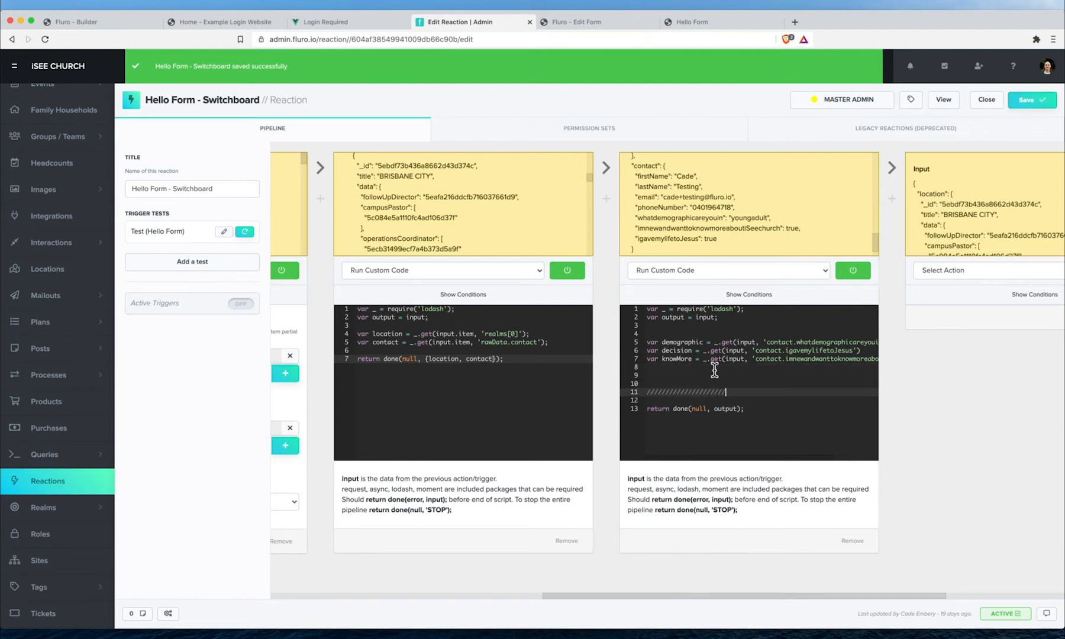
{"action": "left_click", "coordinate": [631, 391]}
{"action": "key", "text": "super+c"}
{"action": "left_click", "coordinate": [664, 374]}
{"action": "key", "text": "super+v"}
{"action": "key", "text": "Return"}
{"action": "key", "text": "Return"}
- Write switch(demographic) with a case 'youngadult': block using the sample-data value
{"action": "type", "text": "swi"}
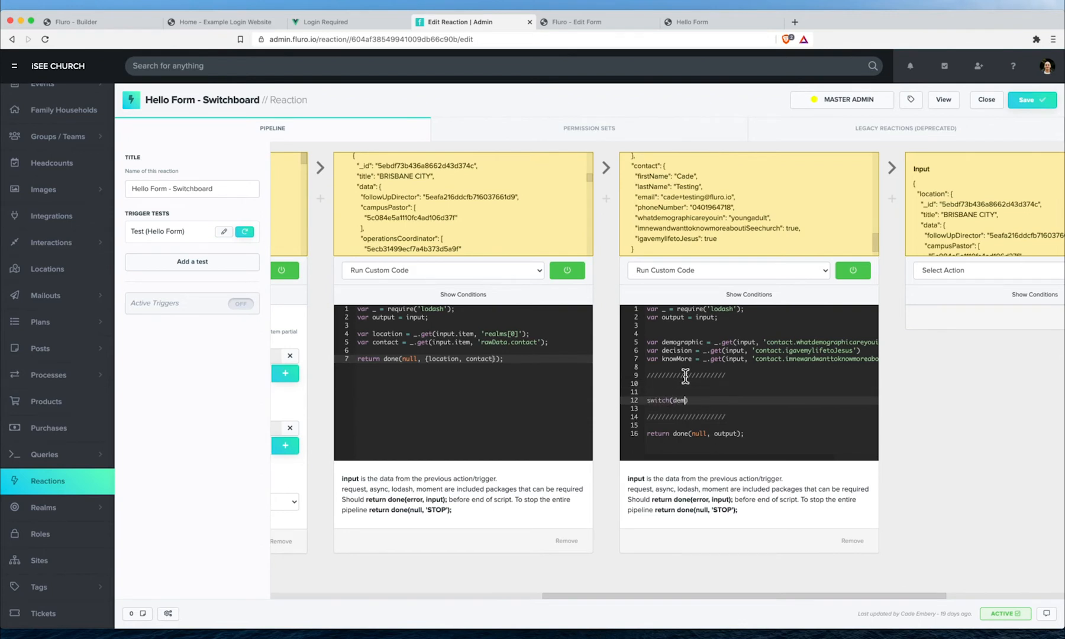
{"action": "type", "text": "tch(demographic) {"}
{"action": "key", "text": "Return"}
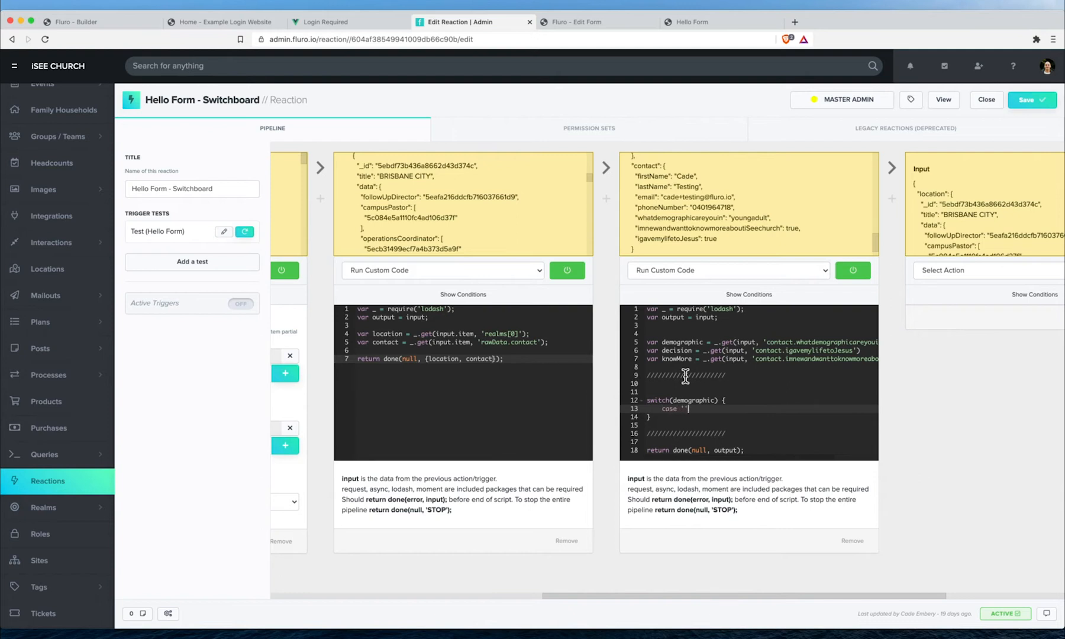
{"action": "double_click", "coordinate": [758, 217]}
{"action": "key", "text": "super+c"}
{"action": "left_click", "coordinate": [684, 408]}
{"action": "key", "text": "super+v"}
{"action": "left_click", "coordinate": [734, 408]}
{"action": "type", "text": ":"}
{"action": "key", "text": "Return"}
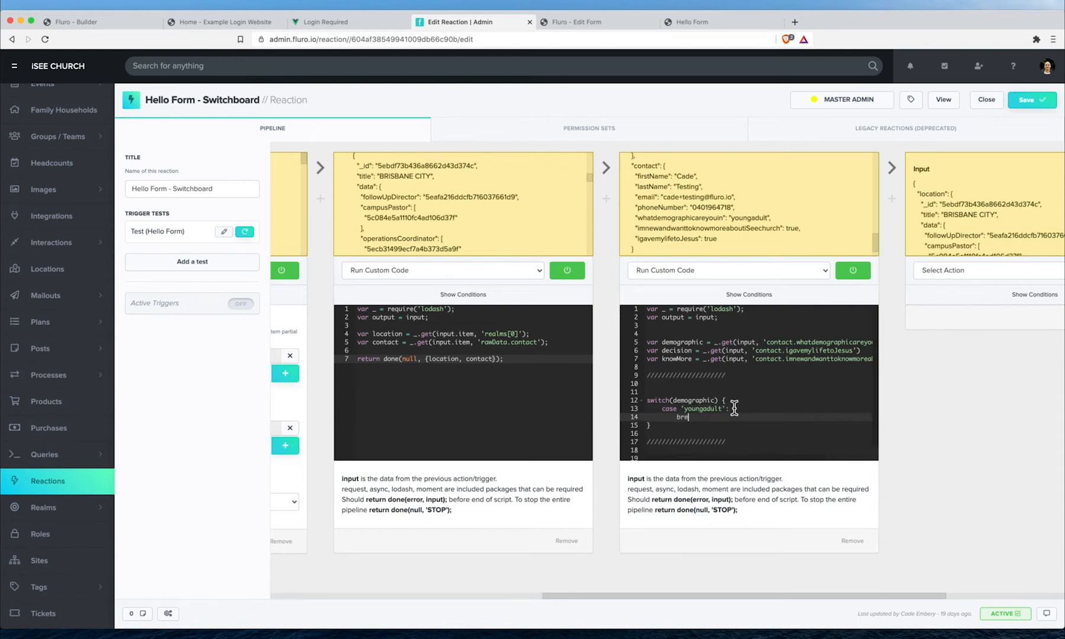
- Paste the youngadult case block twice more so the switch has three cases
{"action": "left_click", "coordinate": [664, 409], "text": "shift"}
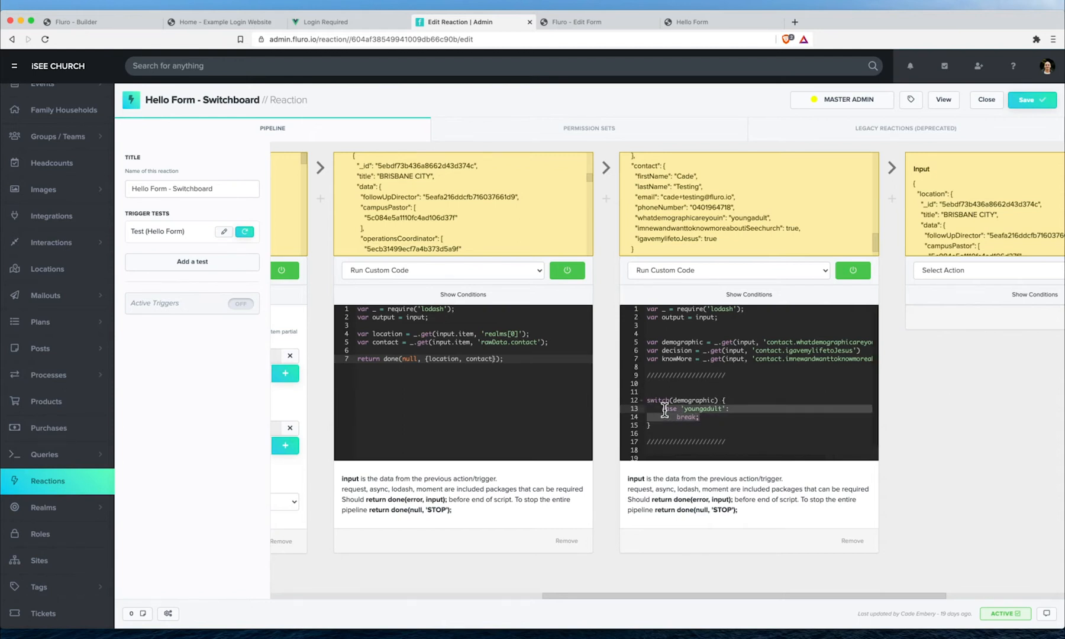
{"action": "left_click_drag", "start_coordinate": [663, 410], "coordinate": [704, 416]}
{"action": "key", "text": "Right"}
{"action": "key", "text": "Return"}
{"action": "key", "text": "BackSpace"}
{"action": "key", "text": "super+v"}
{"action": "key", "text": "Return"}
{"action": "key", "text": "super+v"}
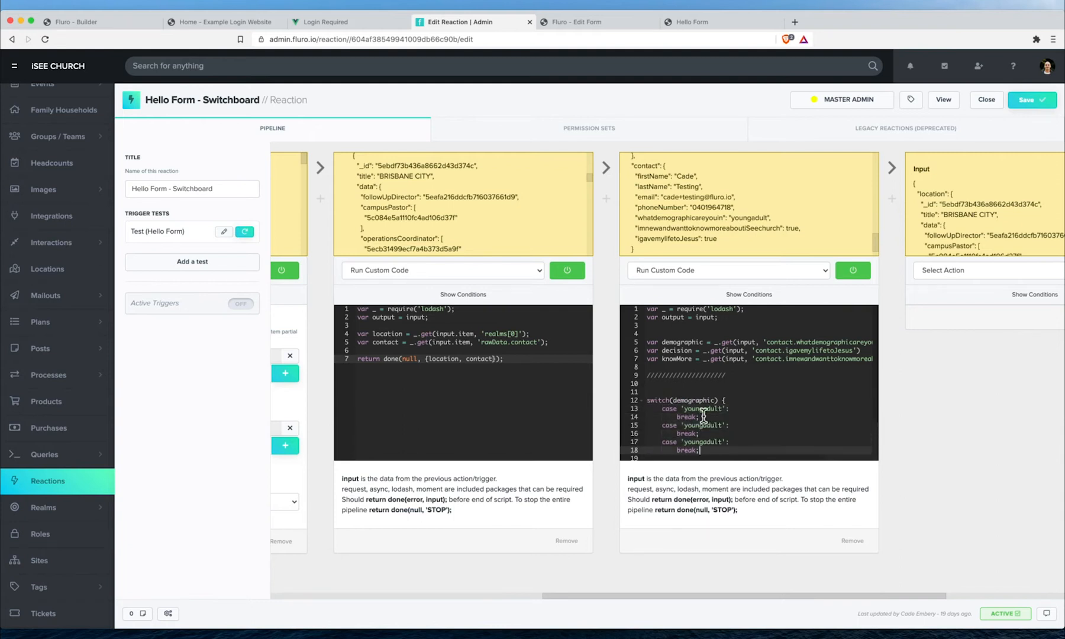
{"action": "left_click", "coordinate": [621, 26]}
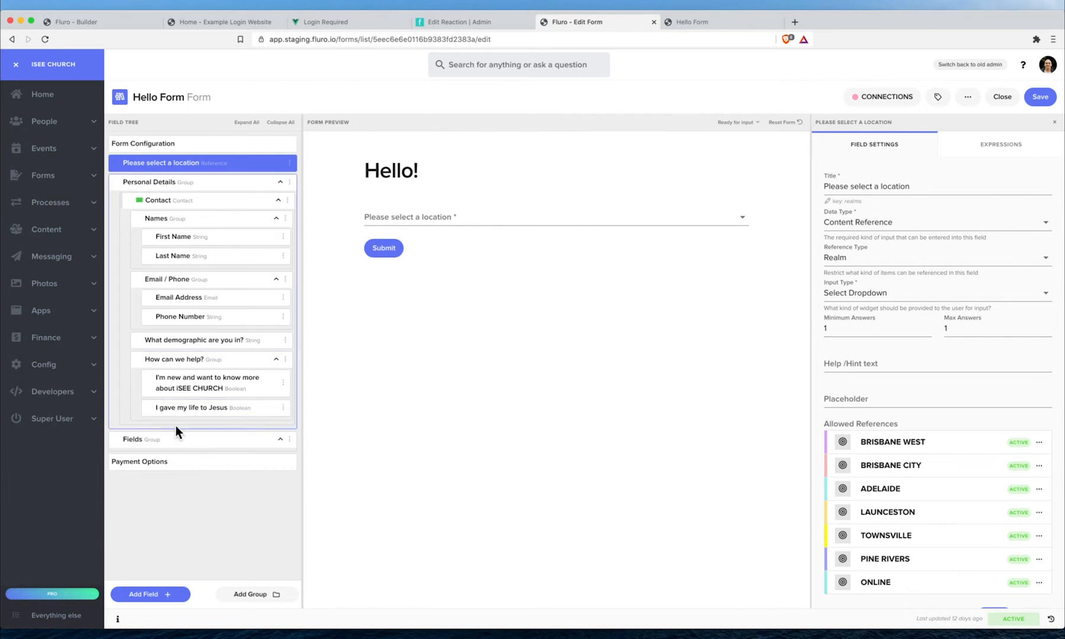
- Check the 'What demographic are you in?' options (adult, youngadult, youth), then go back to the reaction code
{"action": "left_click", "coordinate": [213, 341]}
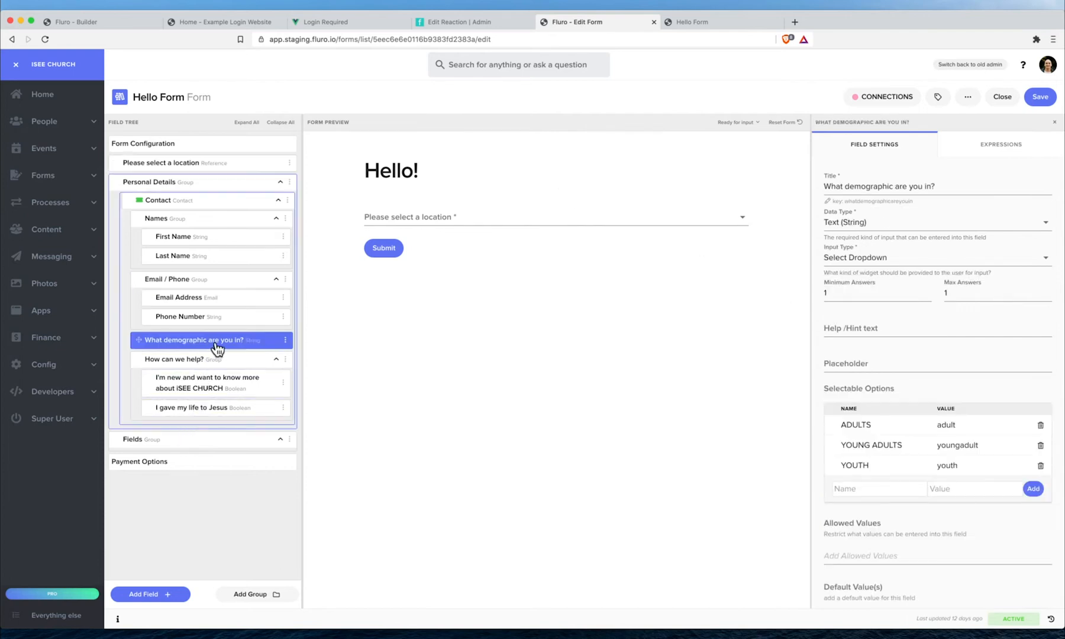
{"action": "scroll", "coordinate": [934, 321], "scroll_direction": "down", "scroll_amount": 3}
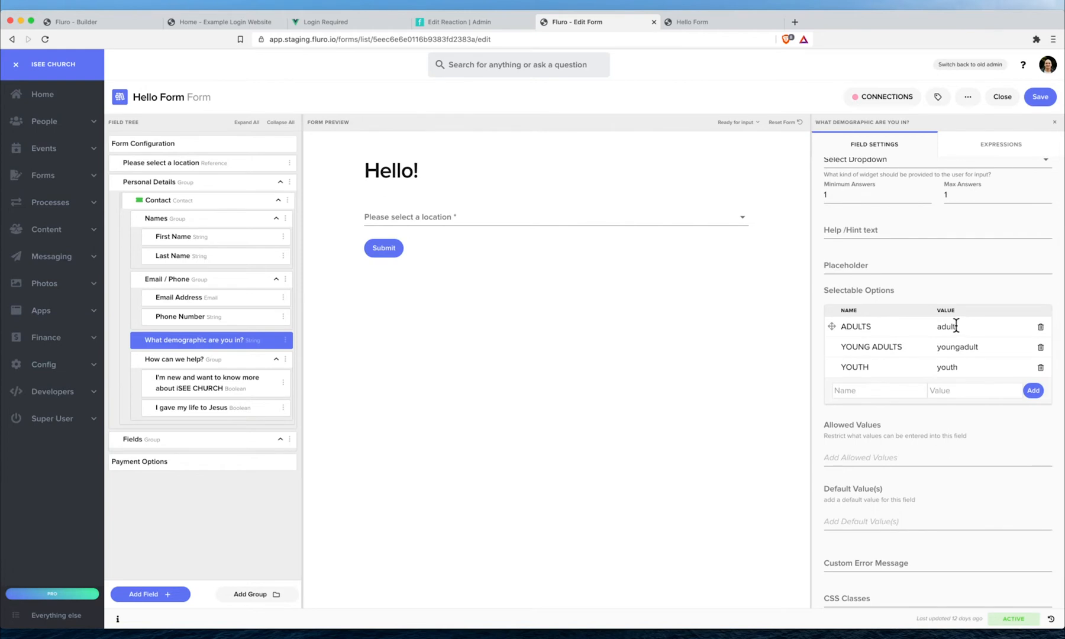
{"action": "double_click", "coordinate": [960, 347]}
{"action": "left_click", "coordinate": [466, 24]}
{"action": "double_click", "coordinate": [703, 424]}
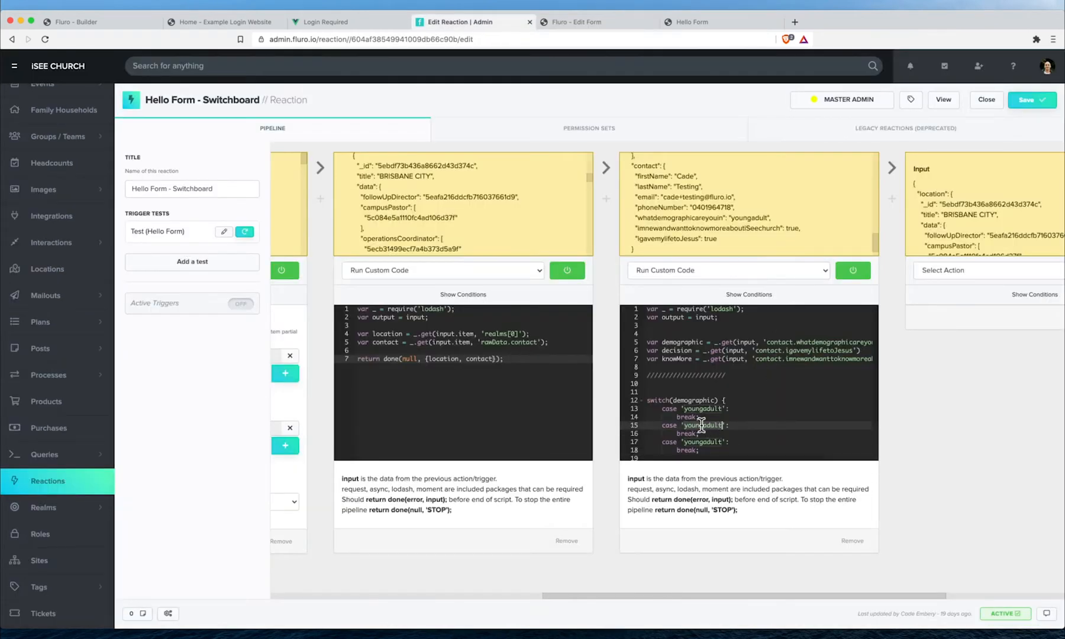
- Change the first and third case values to 'adult' and 'youth'
{"action": "double_click", "coordinate": [701, 408]}
{"action": "type", "text": "adult"}
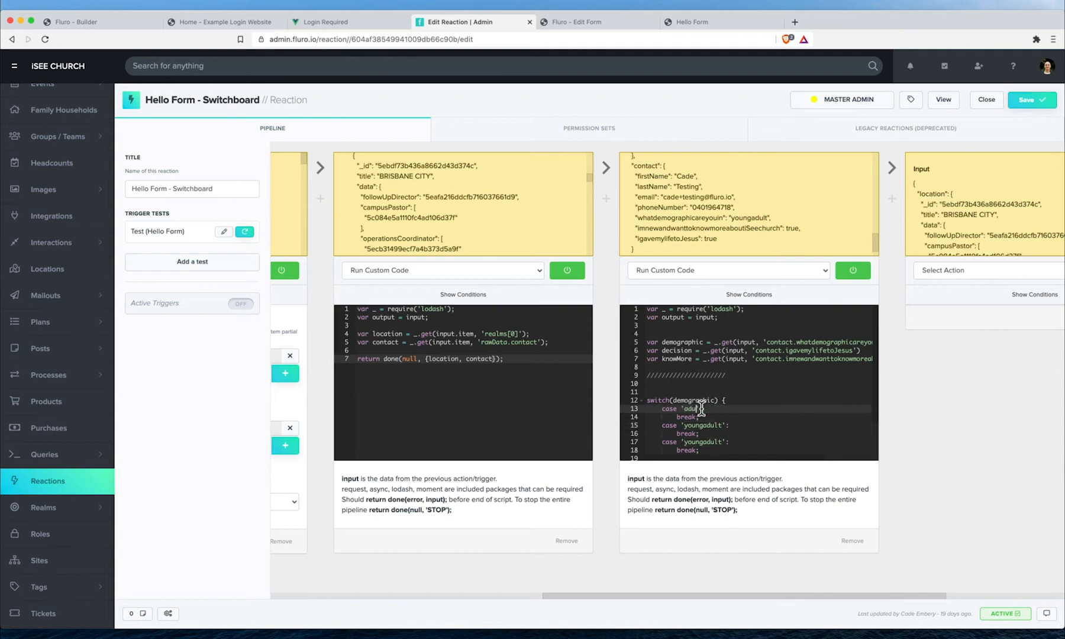
{"action": "double_click", "coordinate": [703, 441]}
{"action": "type", "text": "you"}
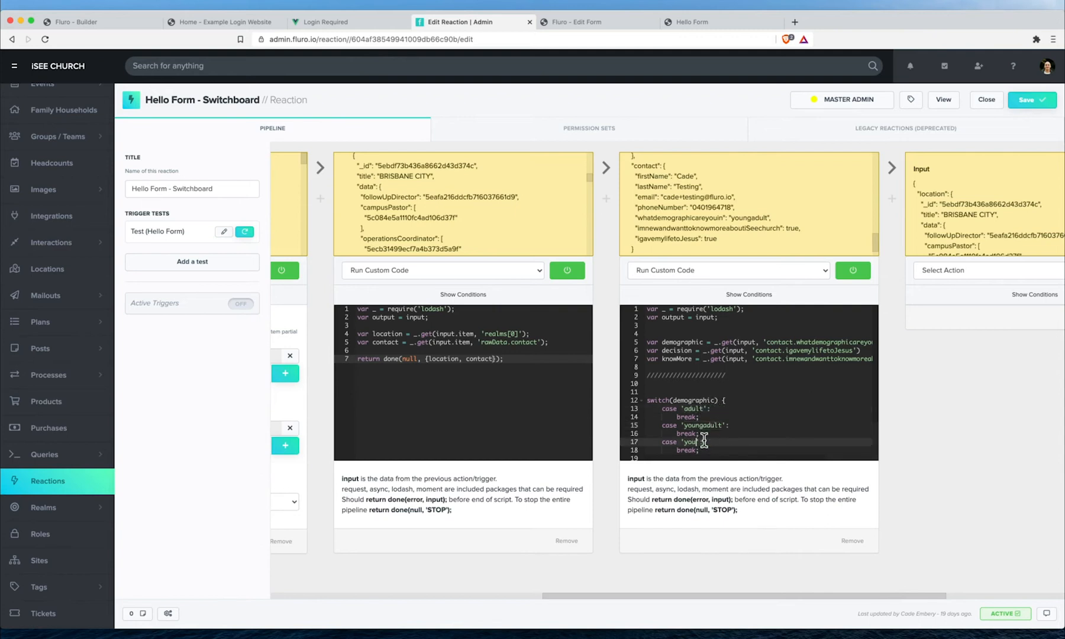
- Add a default: case after the last break in the switch
{"action": "scroll", "coordinate": [715, 379], "scroll_direction": "down", "scroll_amount": 2}
{"action": "left_click", "coordinate": [727, 366]}
{"action": "left_click", "coordinate": [714, 407]}
{"action": "key", "text": "Return"}
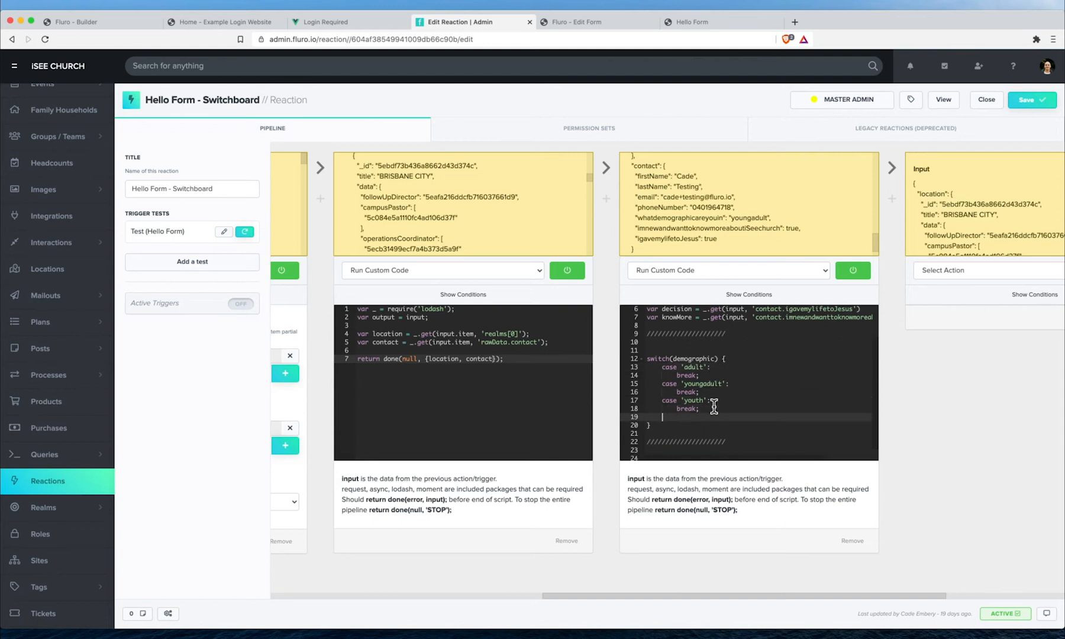
{"action": "type", "text": "default:"}
{"action": "key", "text": "Return"}
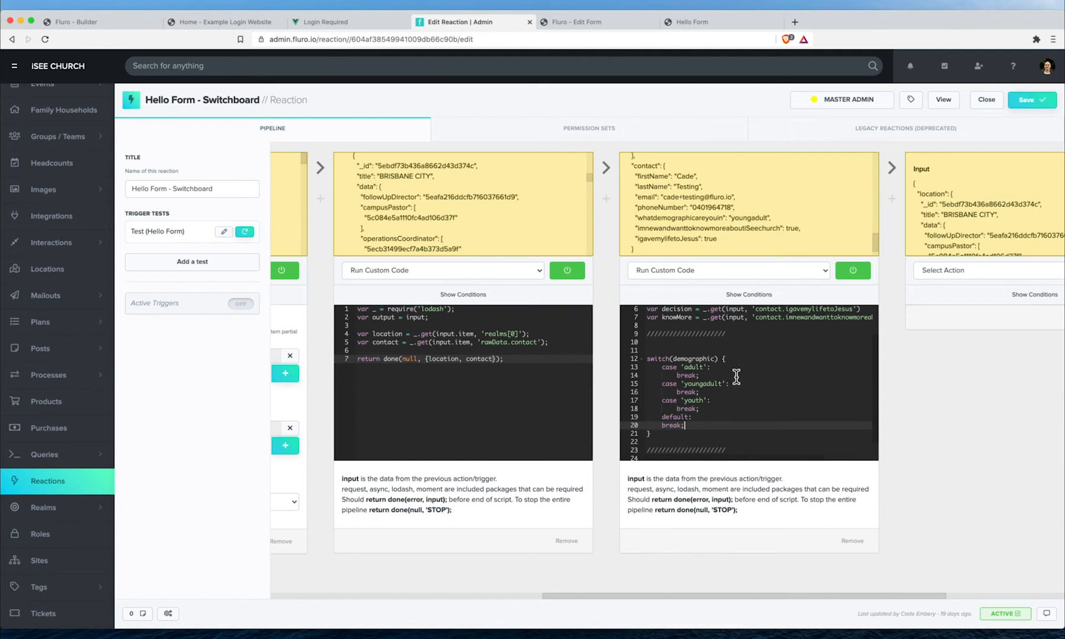
- Place the caret on the empty line 10 above the switch block
{"action": "left_click", "coordinate": [703, 336]}
{"action": "left_click", "coordinate": [704, 343]}
{"action": "scroll", "coordinate": [706, 349], "scroll_direction": "up", "scroll_amount": 1}
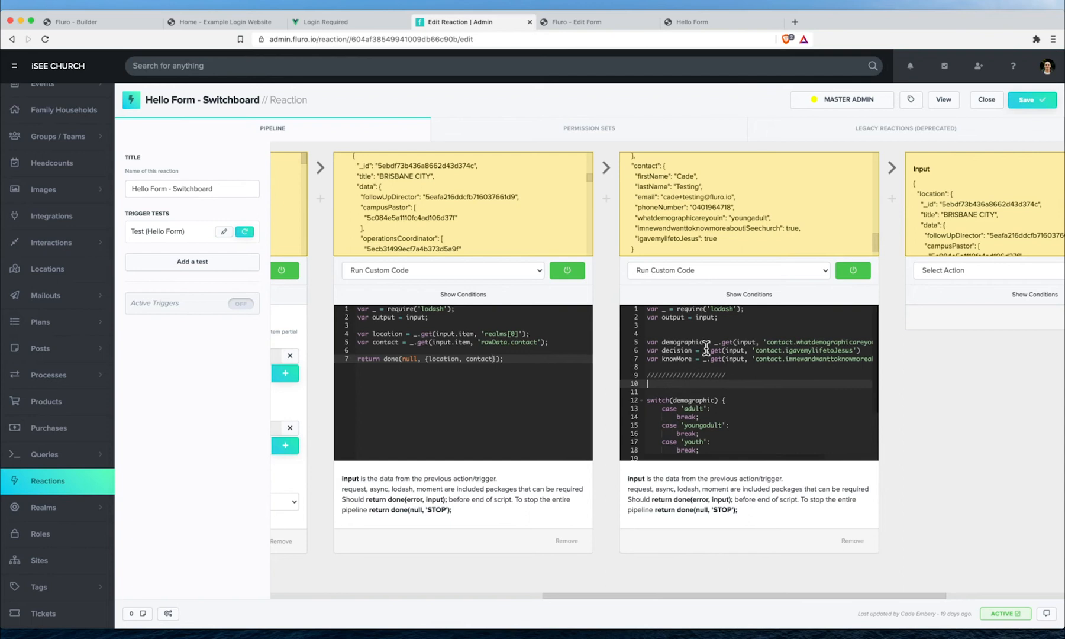
{"action": "scroll", "coordinate": [706, 349], "scroll_direction": "down", "scroll_amount": 2}
- Delete 'var output = input;' and declare 'var output = {};' above the switch
{"action": "key", "text": "Return"}
{"action": "key", "text": "Return"}
{"action": "type", "text": "var"}
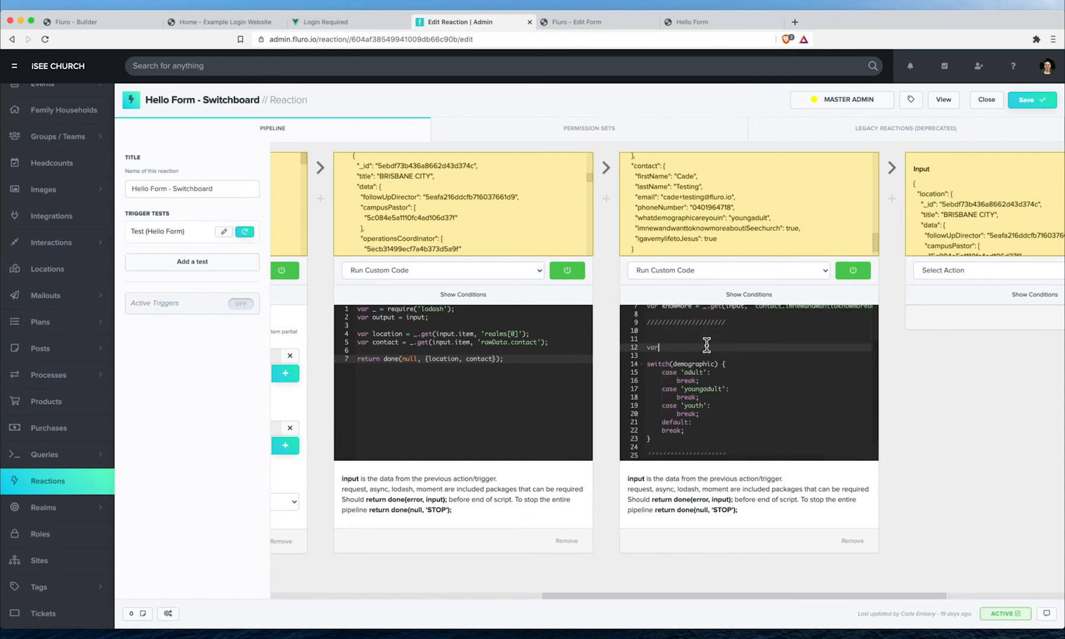
{"action": "scroll", "coordinate": [707, 344], "scroll_direction": "up", "scroll_amount": 2}
{"action": "left_click", "coordinate": [632, 317]}
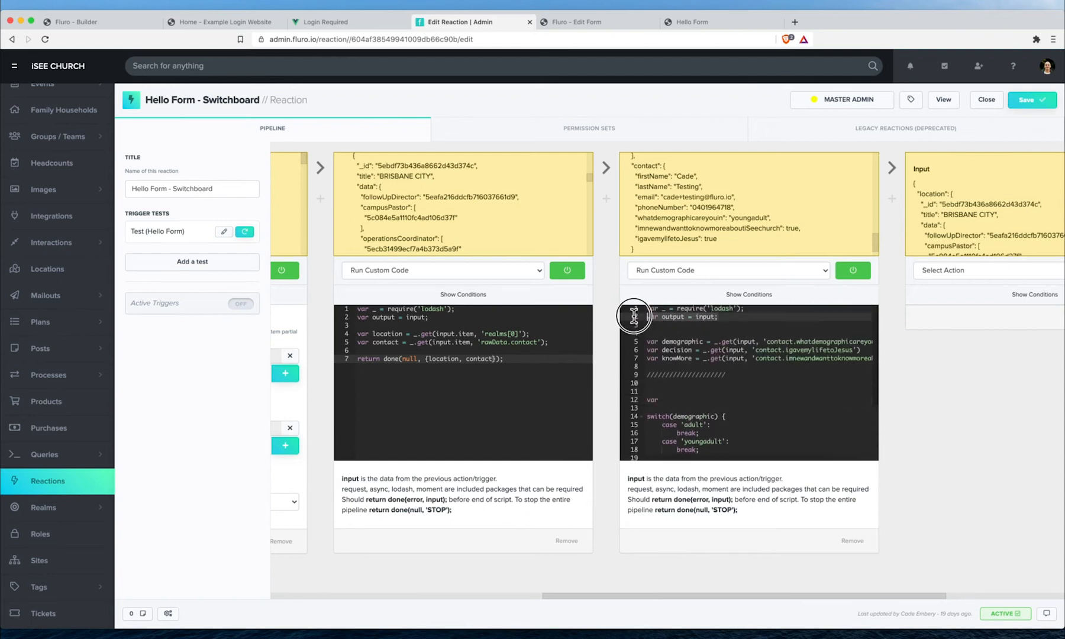
{"action": "key", "text": "BackSpace"}
{"action": "key", "text": "Down"}
{"action": "key", "text": "BackSpace"}
{"action": "key", "text": "BackSpace"}
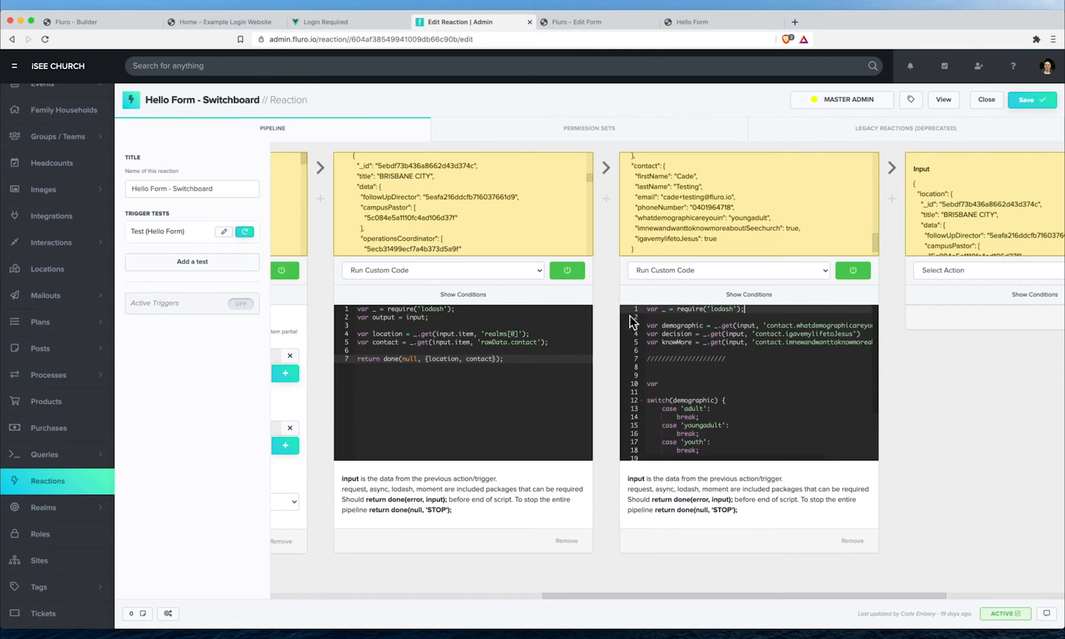
{"action": "left_click", "coordinate": [678, 385]}
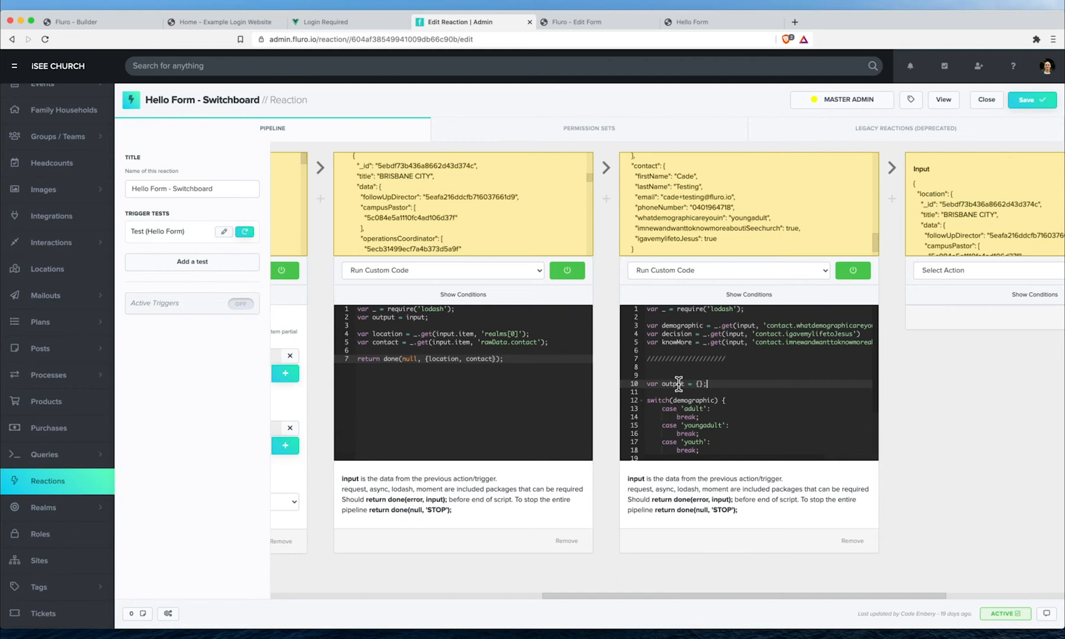
- Paste a slash divider line below the output declaration
{"action": "key", "text": "Return"}
{"action": "left_click", "coordinate": [633, 359]}
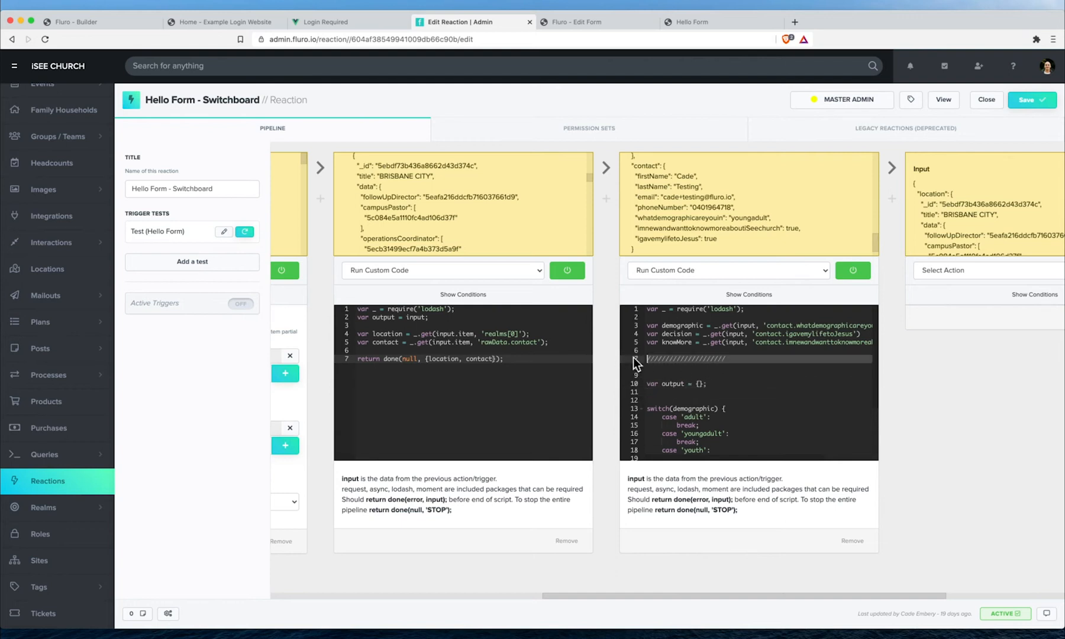
{"action": "left_click", "coordinate": [675, 399]}
{"action": "key", "text": "super+v"}
{"action": "key", "text": "Return"}
{"action": "scroll", "coordinate": [738, 392], "scroll_direction": "down", "scroll_amount": 2}
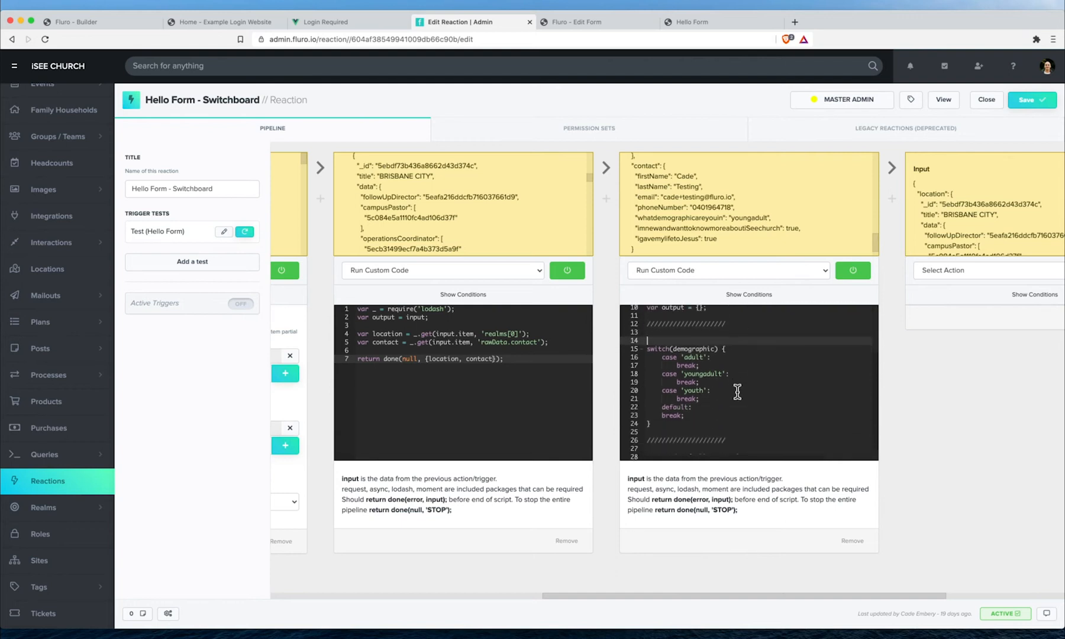
{"action": "scroll", "coordinate": [718, 365], "scroll_direction": "right", "scroll_amount": 2}
{"action": "scroll", "coordinate": [718, 365], "scroll_direction": "left", "scroll_amount": 2}
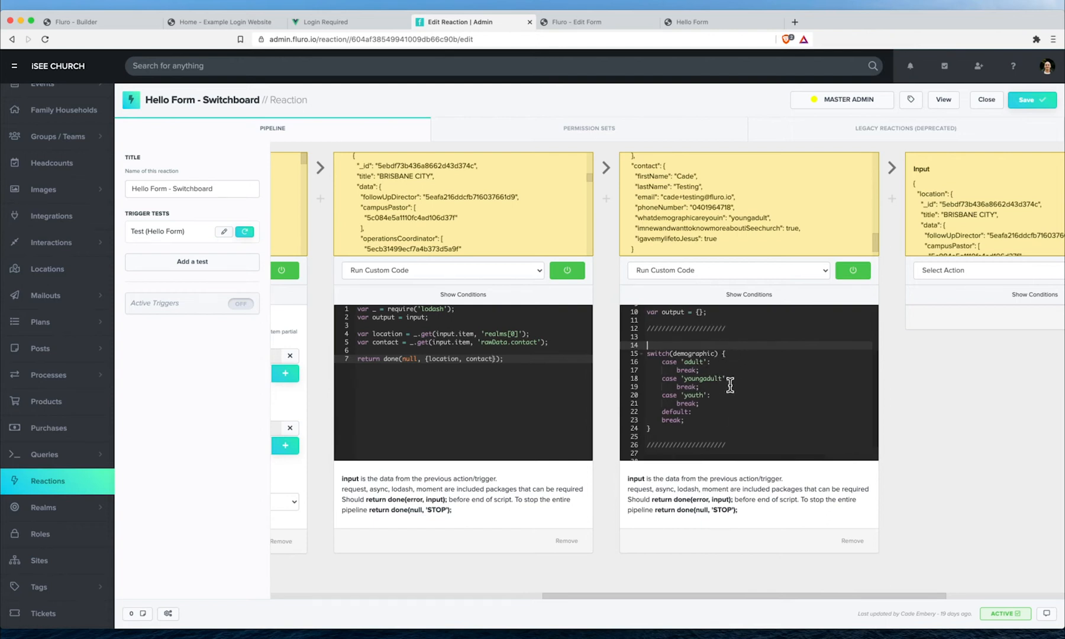
{"action": "scroll", "coordinate": [736, 347], "scroll_direction": "up", "scroll_amount": 2}
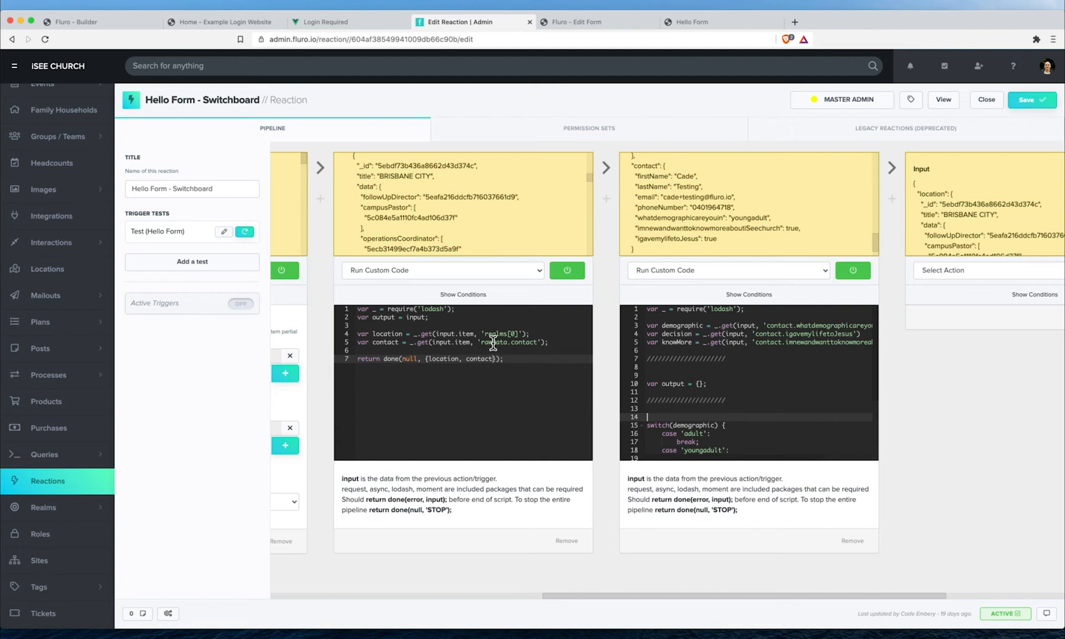
- In the first script, add a submitted variable, read contact from data.contact, return both, and save
{"action": "left_click", "coordinate": [349, 342]}
{"action": "left_click", "coordinate": [437, 350]}
{"action": "key", "text": "super+v"}
{"action": "double_click", "coordinate": [396, 344]}
{"action": "type", "text": "submitted"}
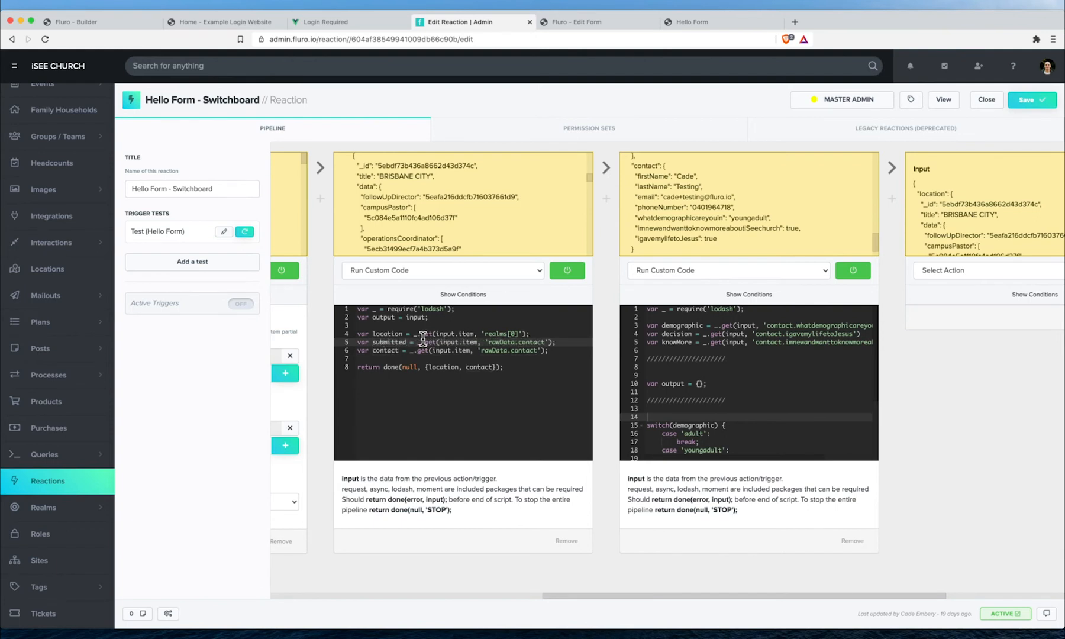
{"action": "left_click", "coordinate": [493, 367]}
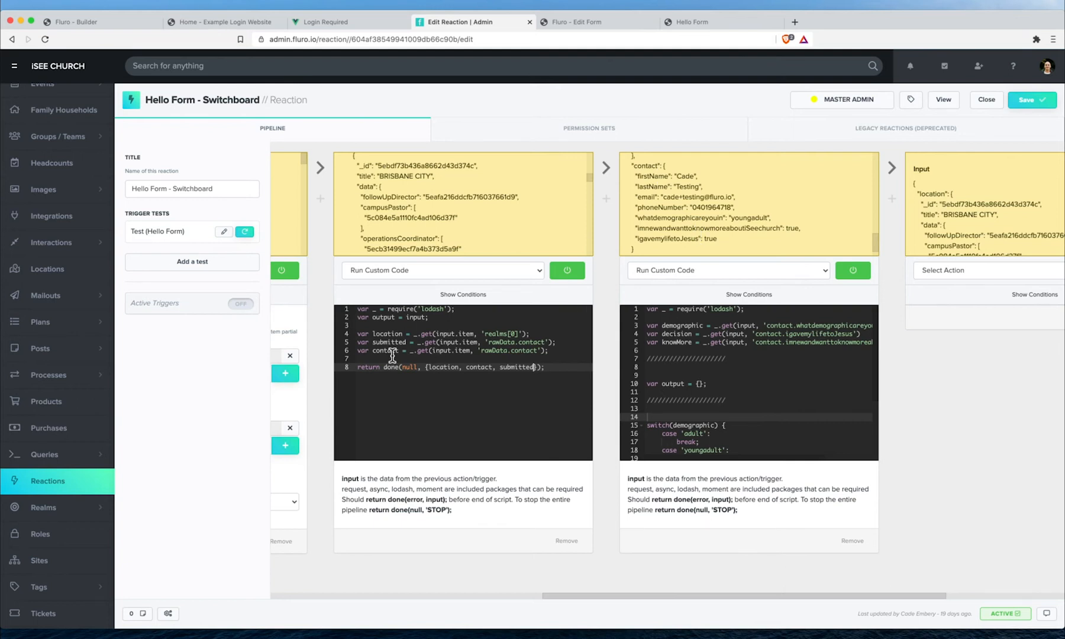
{"action": "double_click", "coordinate": [500, 350]}
{"action": "type", "text": "data"}
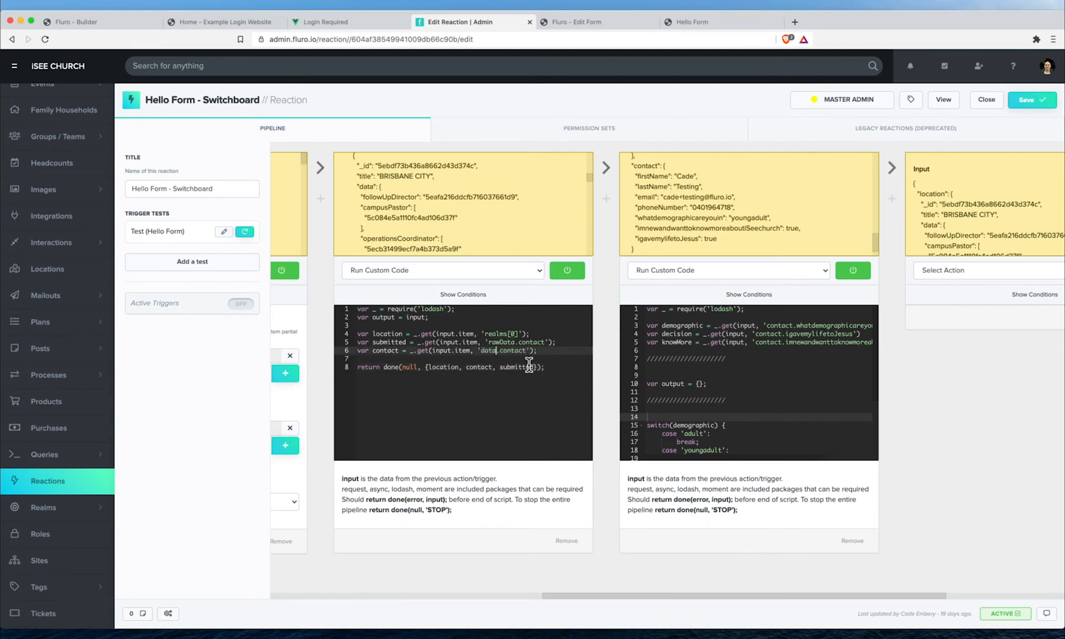
{"action": "key", "text": "super+s"}
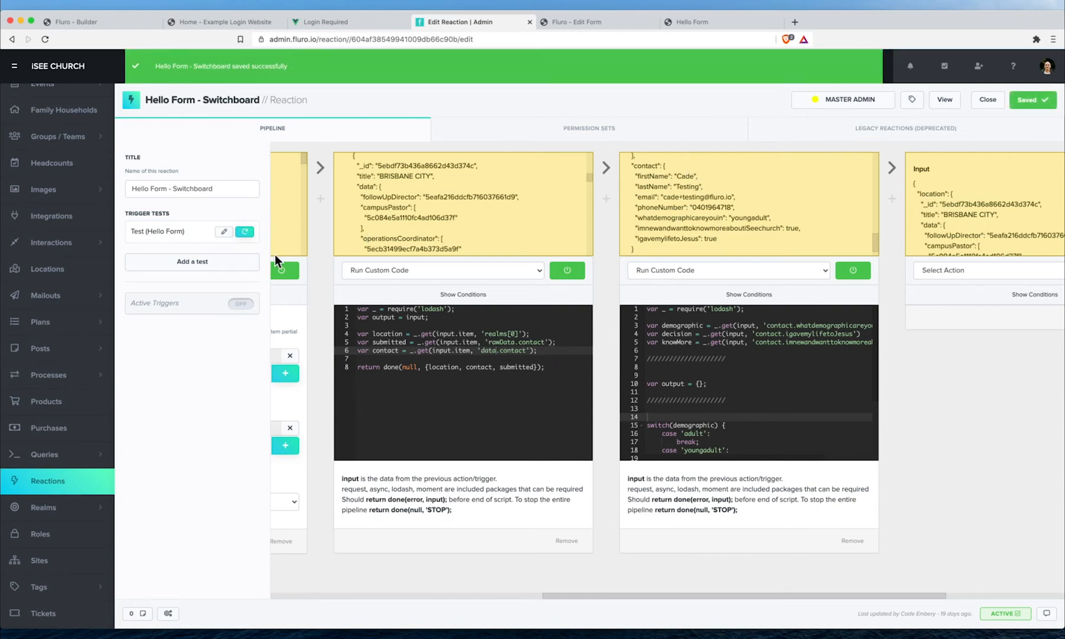
- Rerun the test, then change the second script's contact. paths to submitted. and save
{"action": "left_click", "coordinate": [246, 233]}
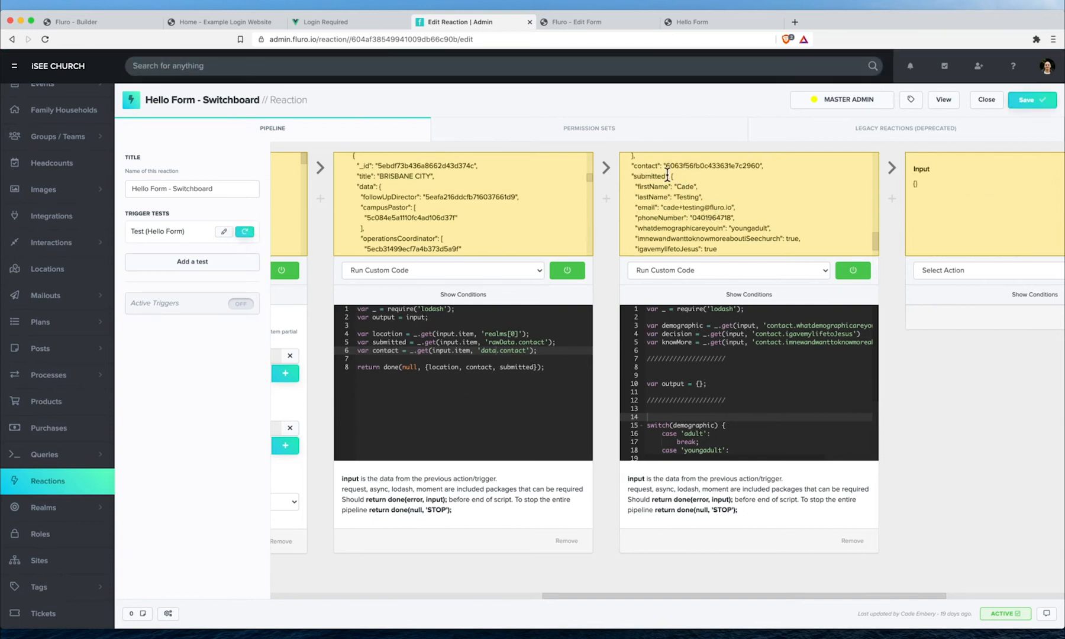
{"action": "double_click", "coordinate": [716, 182]}
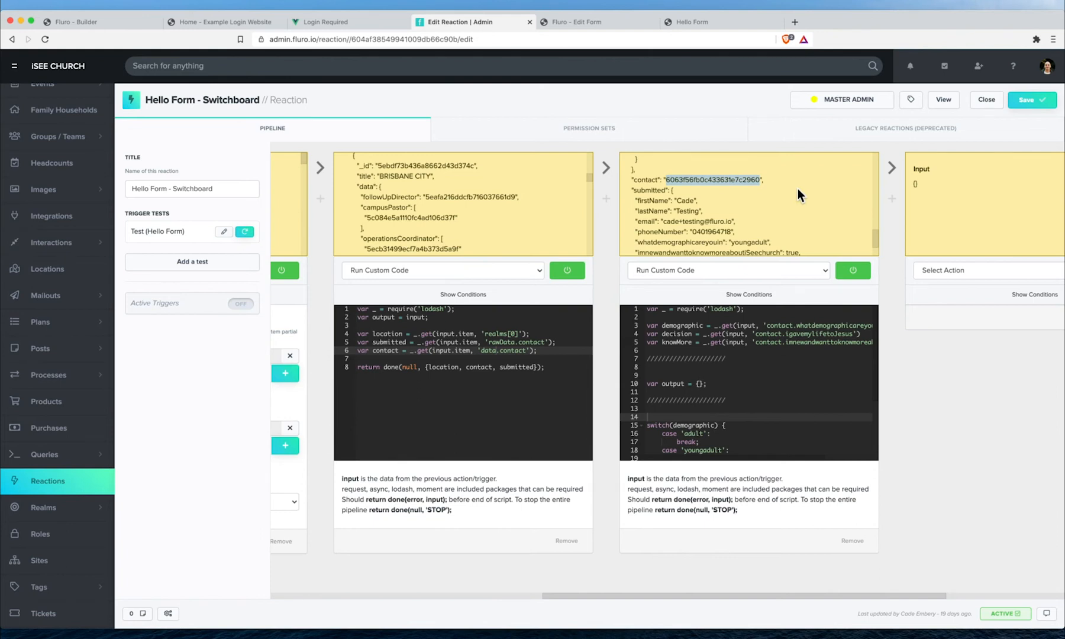
{"action": "double_click", "coordinate": [739, 182]}
{"action": "scroll", "coordinate": [774, 204], "scroll_direction": "right", "scroll_amount": 2}
{"action": "double_click", "coordinate": [754, 326]}
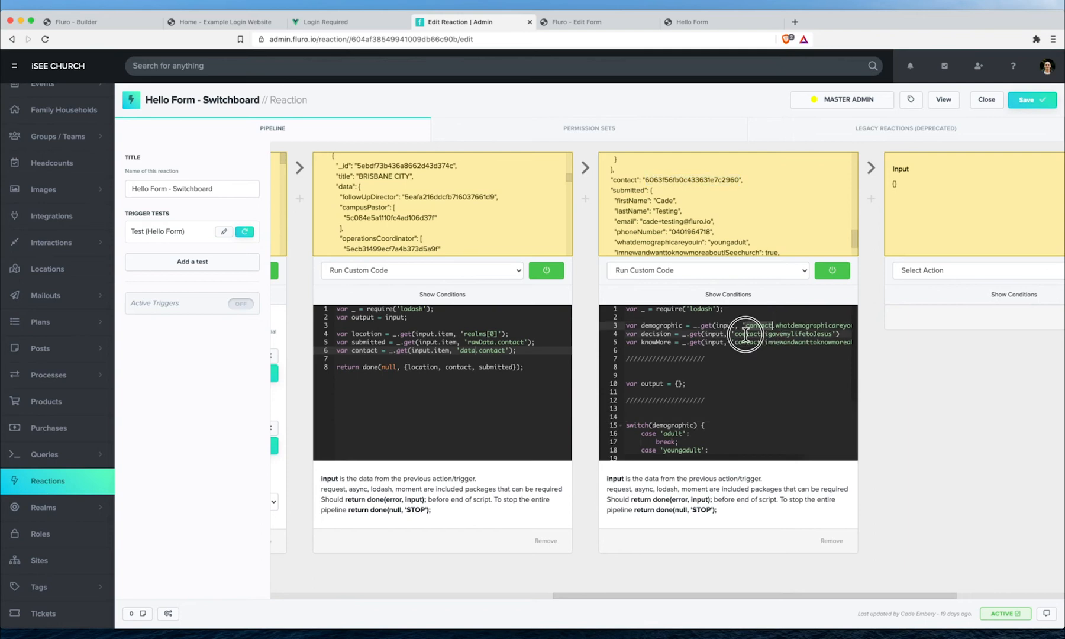
{"action": "type", "text": "submitted"}
{"action": "key", "text": "super+s"}
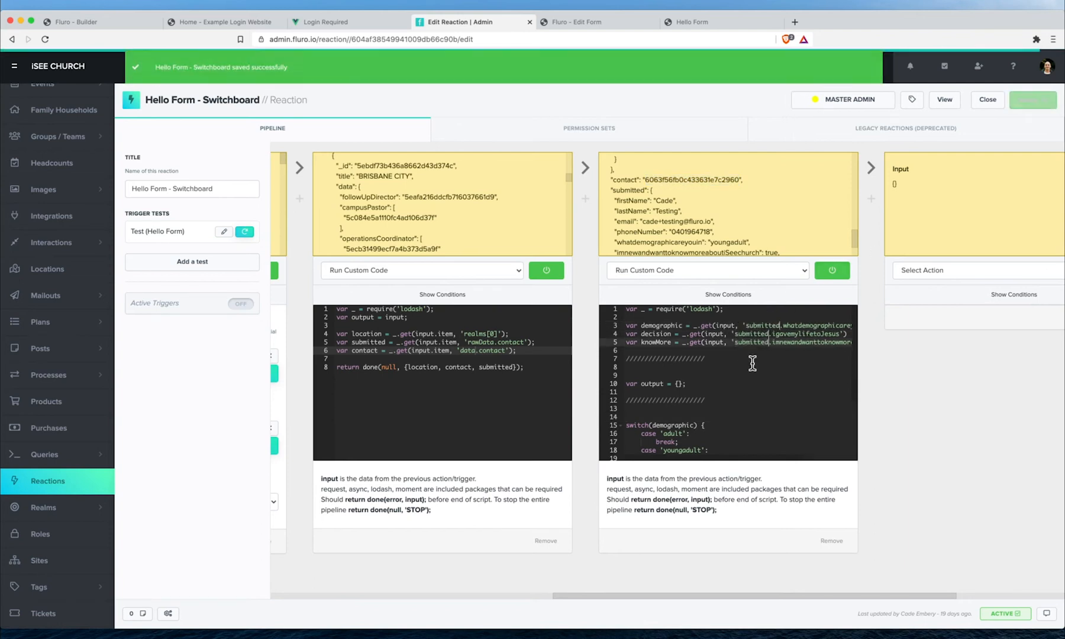
{"action": "scroll", "coordinate": [710, 379], "scroll_direction": "down", "scroll_amount": 1}
{"action": "scroll", "coordinate": [710, 355], "scroll_direction": "up", "scroll_amount": 1}
- Look up the contact id and the location's youngAdultsCoordinator field in the input data
{"action": "left_click", "coordinate": [710, 351]}
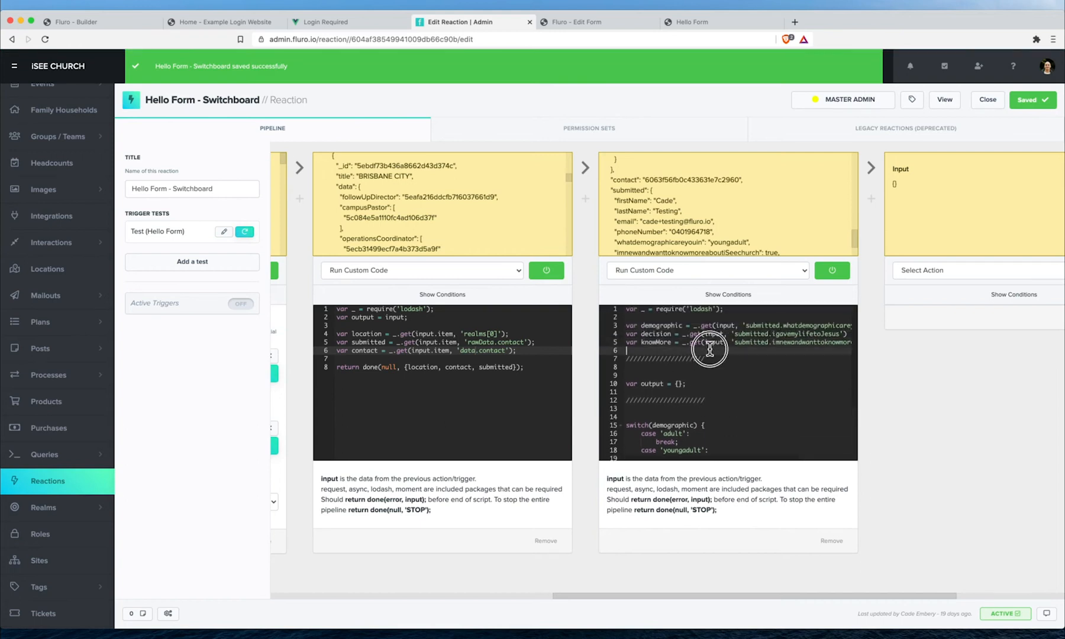
{"action": "double_click", "coordinate": [627, 180]}
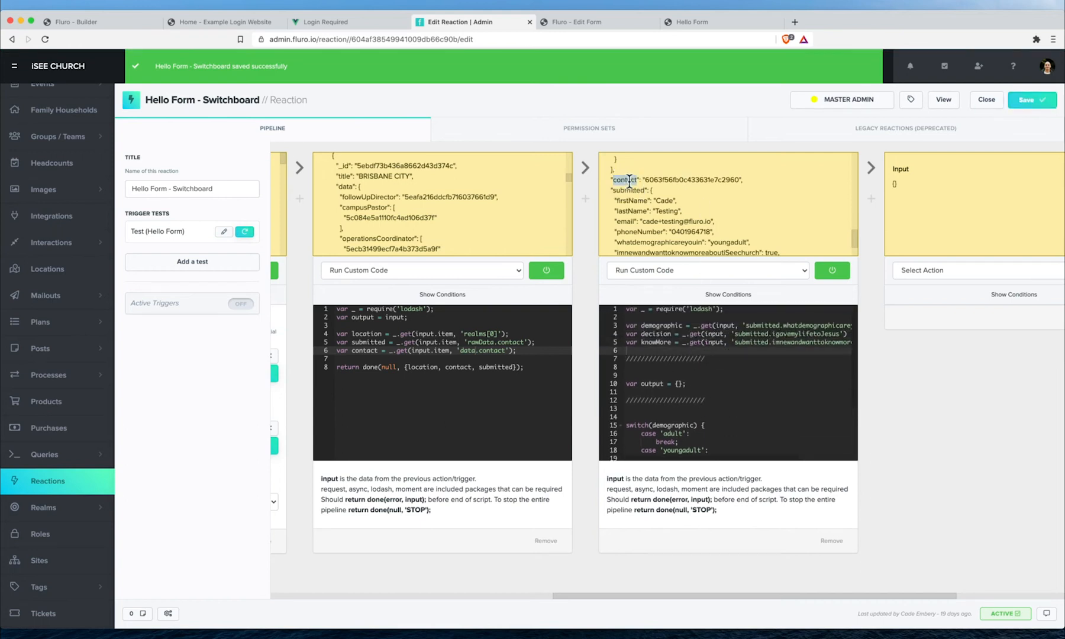
{"action": "double_click", "coordinate": [677, 180]}
{"action": "left_click", "coordinate": [730, 359]}
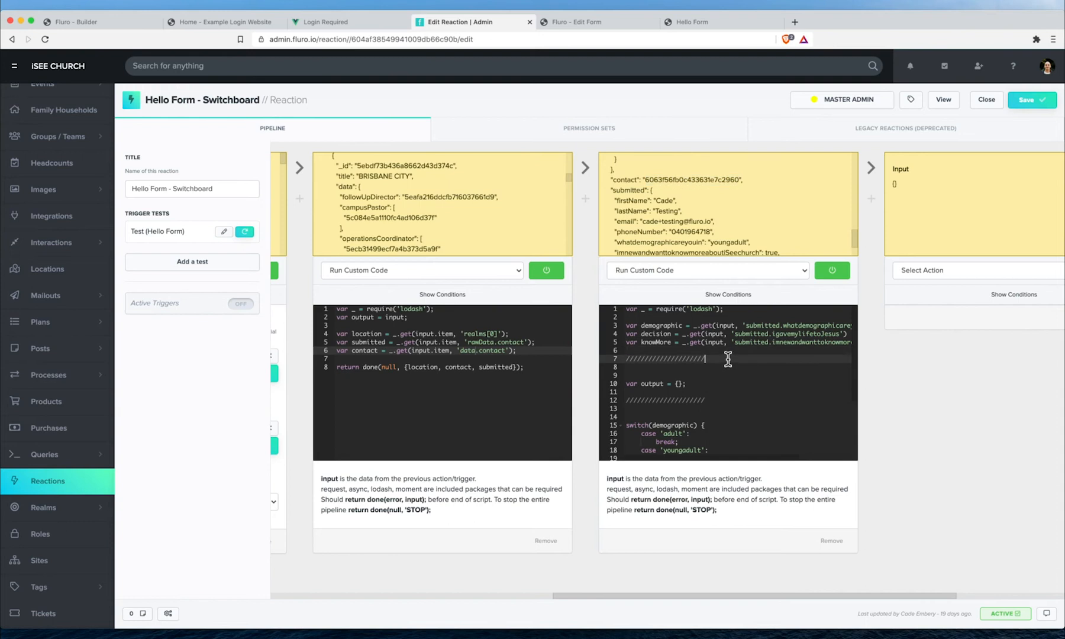
{"action": "scroll", "coordinate": [730, 359], "scroll_direction": "down", "scroll_amount": 1}
{"action": "scroll", "coordinate": [770, 374], "scroll_direction": "down", "scroll_amount": 3}
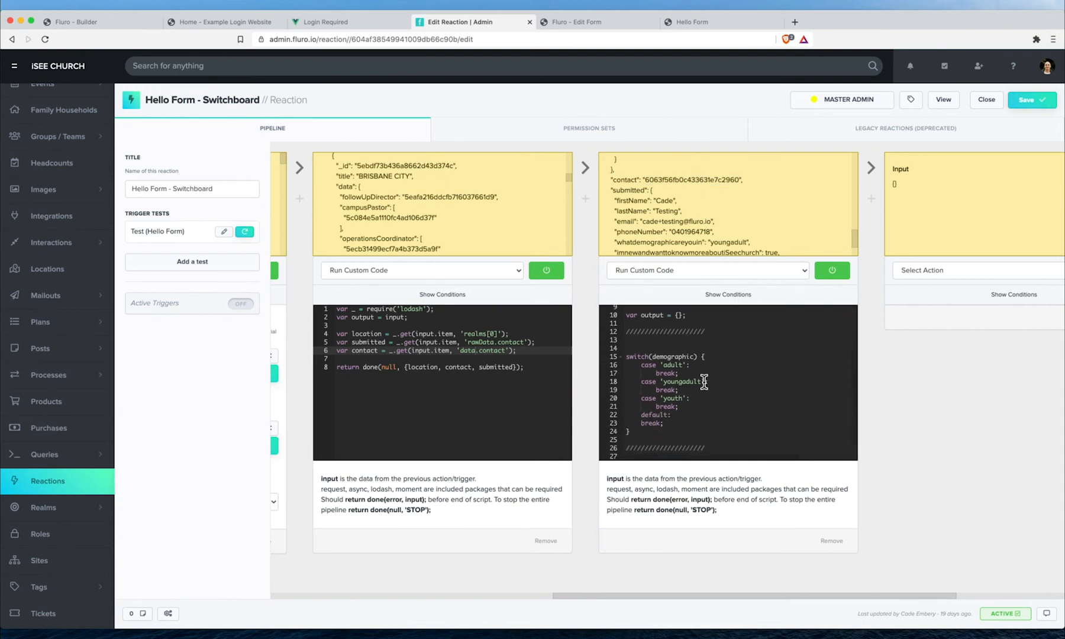
{"action": "left_click", "coordinate": [707, 399]}
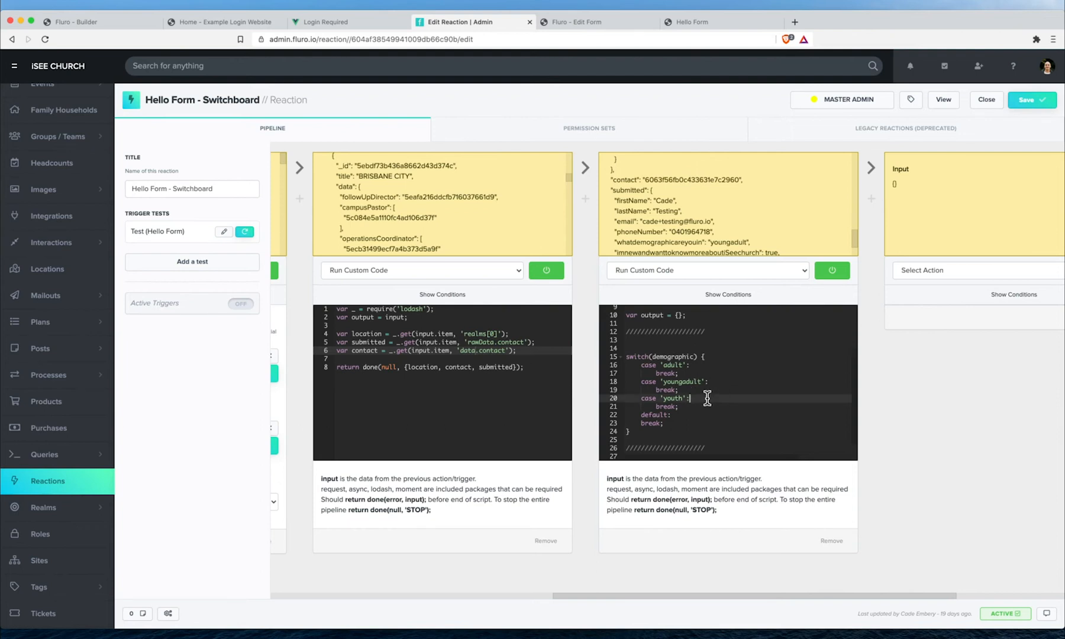
{"action": "scroll", "coordinate": [707, 398], "scroll_direction": "up", "scroll_amount": 1}
{"action": "scroll", "coordinate": [684, 171], "scroll_direction": "up", "scroll_amount": 5}
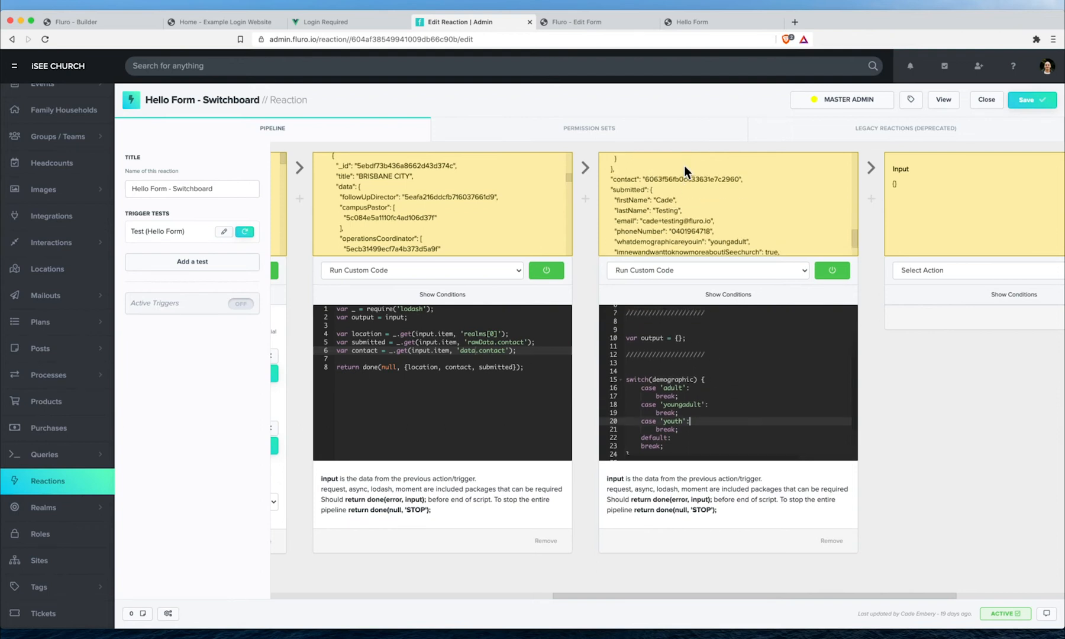
{"action": "scroll", "coordinate": [696, 192], "scroll_direction": "up", "scroll_amount": 3}
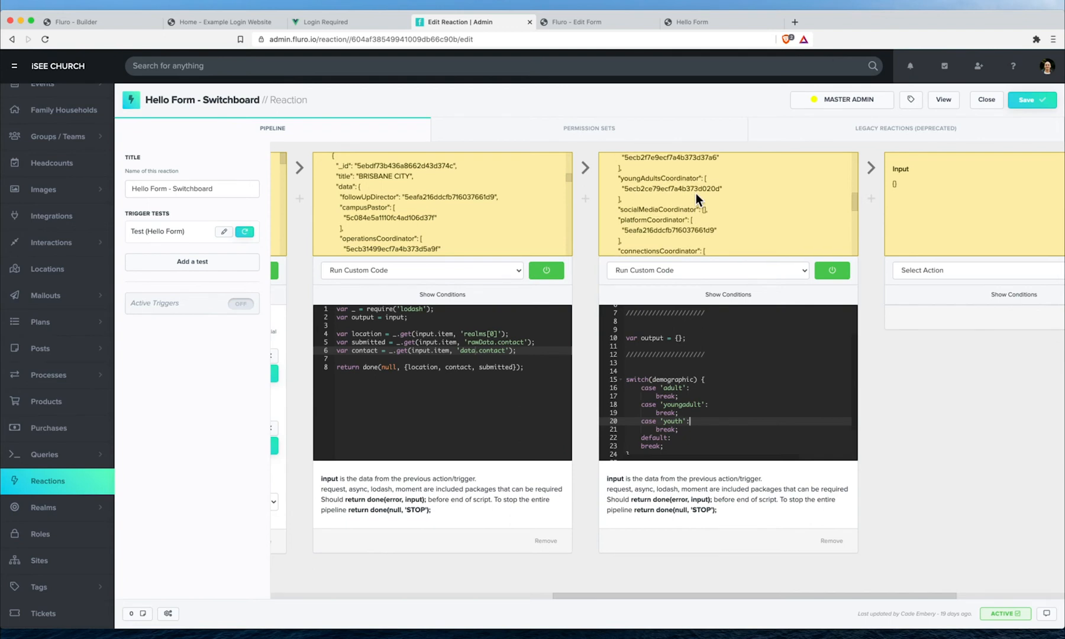
{"action": "double_click", "coordinate": [661, 215]}
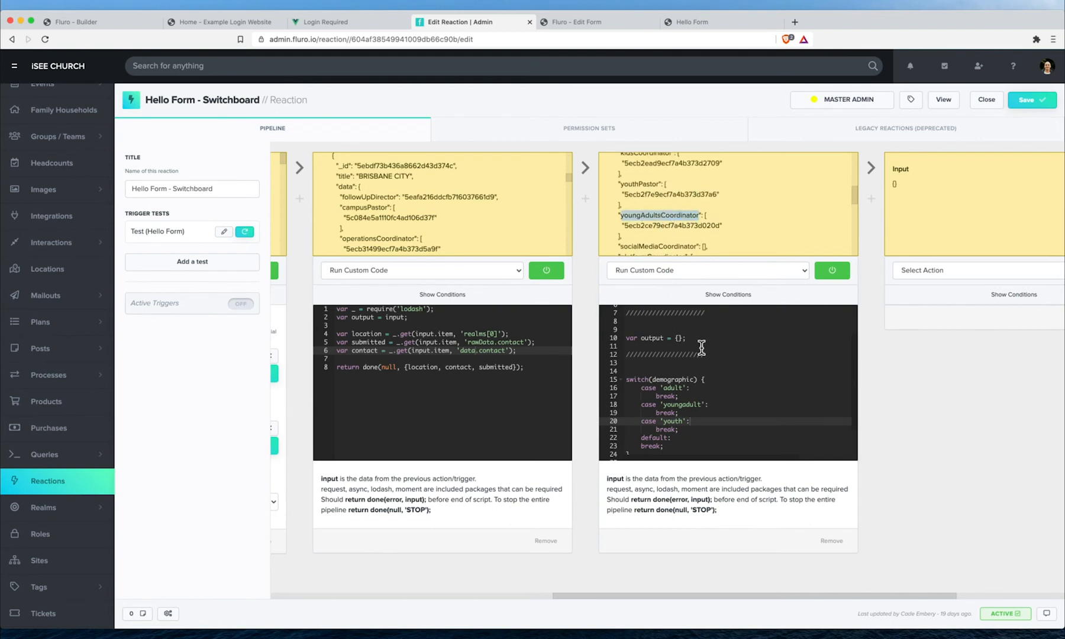
{"action": "scroll", "coordinate": [701, 348], "scroll_direction": "down", "scroll_amount": 1}
{"action": "scroll", "coordinate": [705, 365], "scroll_direction": "up", "scroll_amount": 1}
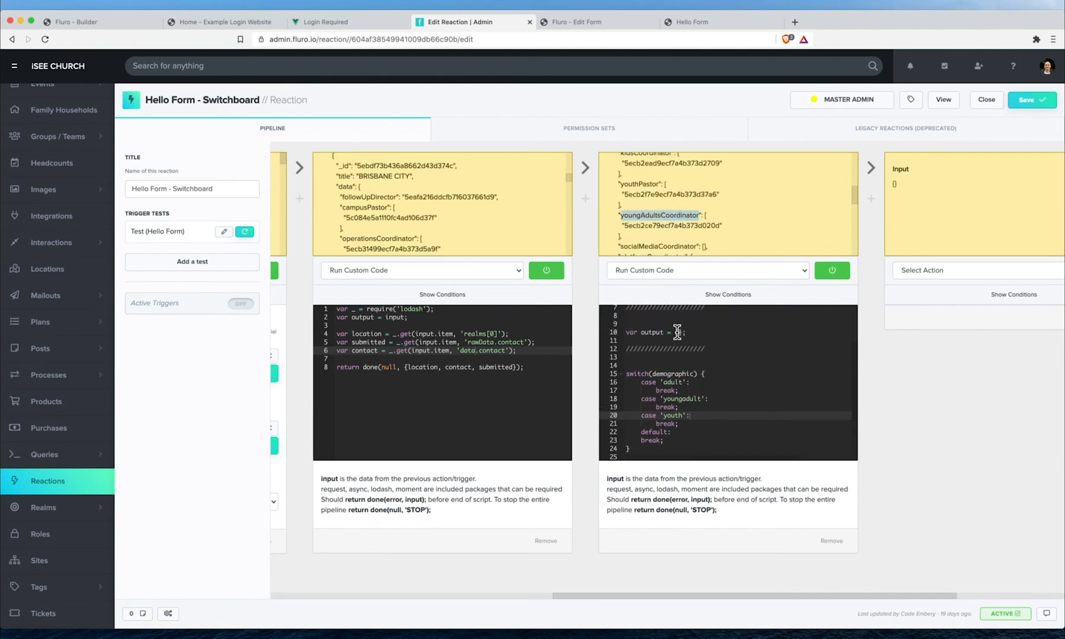
- Declare 'var assignees = [];' below the output line and open an indented line in the youngadult case
{"action": "left_click", "coordinate": [678, 332]}
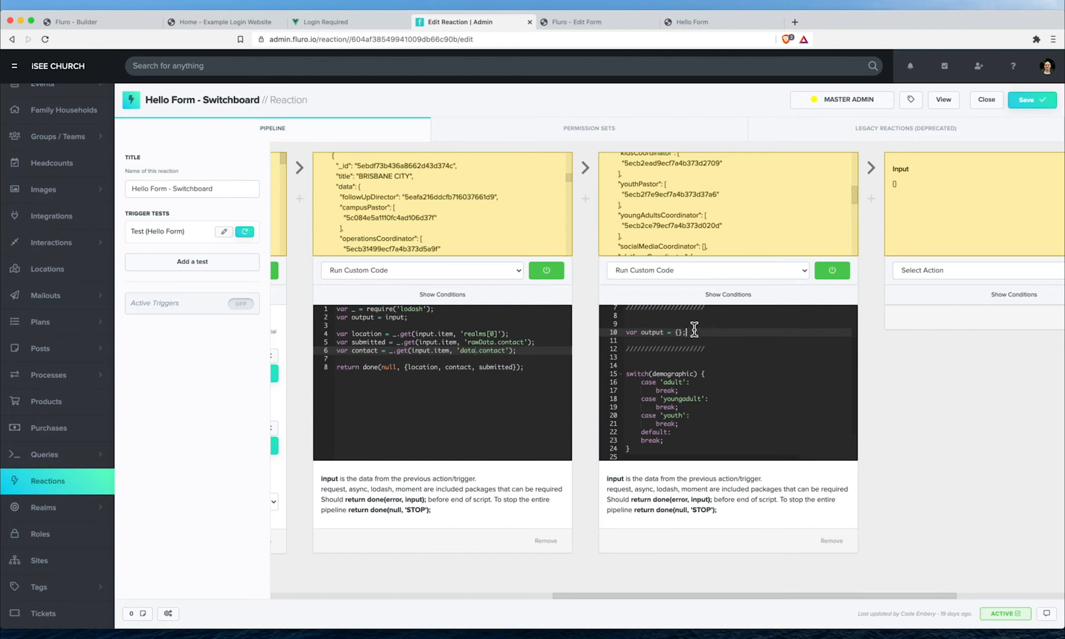
{"action": "key", "text": "Return"}
{"action": "type", "text": "var assignees = ["}
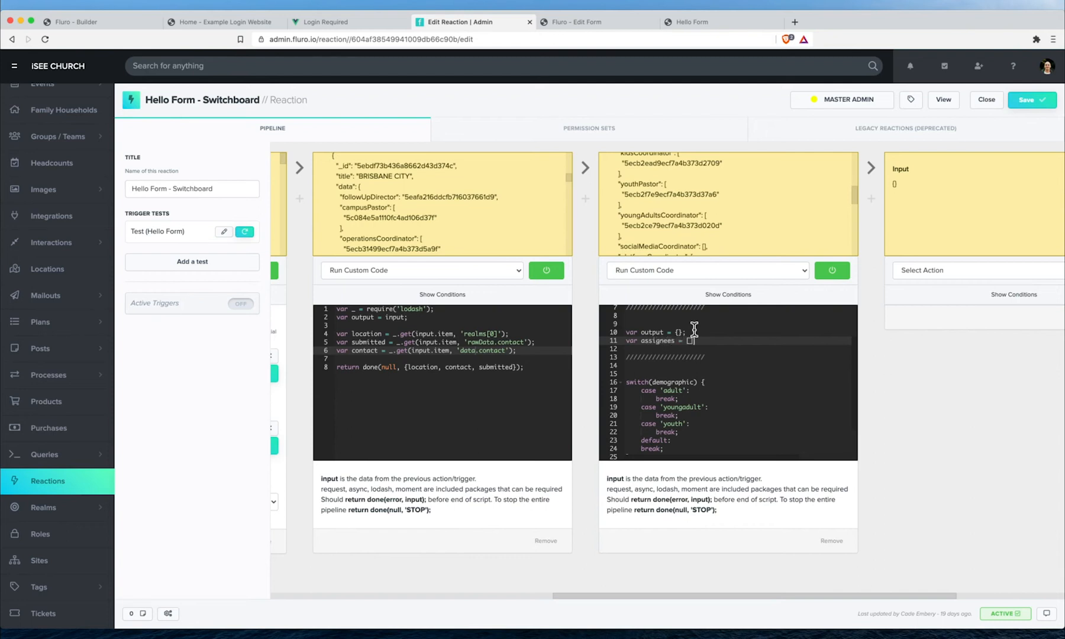
{"action": "left_click", "coordinate": [715, 408]}
{"action": "key", "text": "Return"}
{"action": "key", "text": "Tab"}
{"action": "scroll", "coordinate": [723, 375], "scroll_direction": "up", "scroll_amount": 1}
{"action": "scroll", "coordinate": [725, 376], "scroll_direction": "down", "scroll_amount": 1}
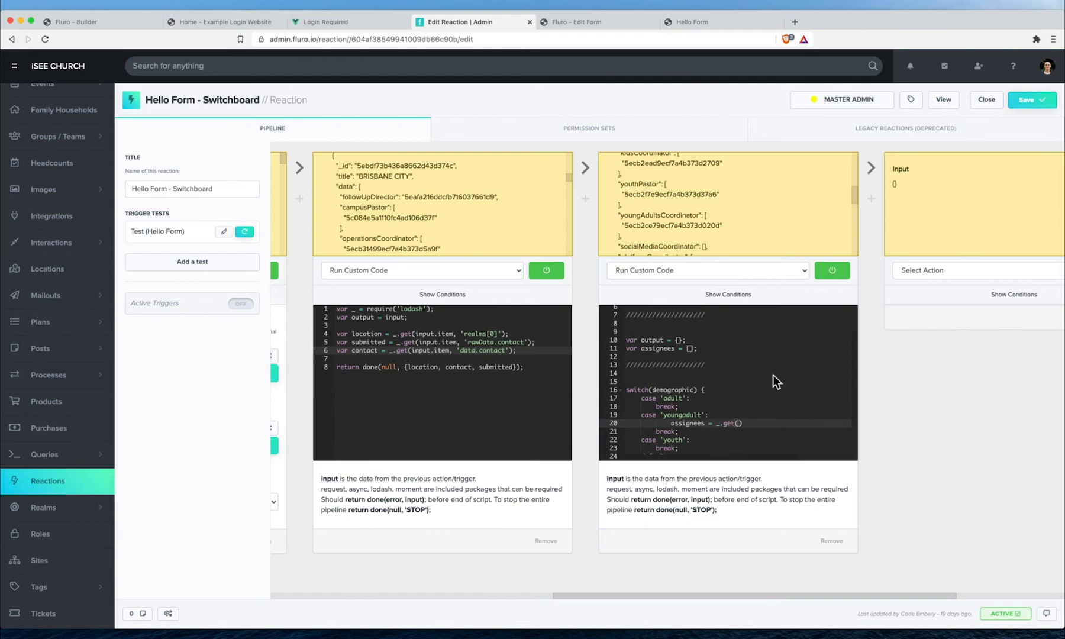
{"action": "scroll", "coordinate": [773, 377], "scroll_direction": "up", "scroll_amount": 2}
{"action": "scroll", "coordinate": [730, 347], "scroll_direction": "down", "scroll_amount": 3}
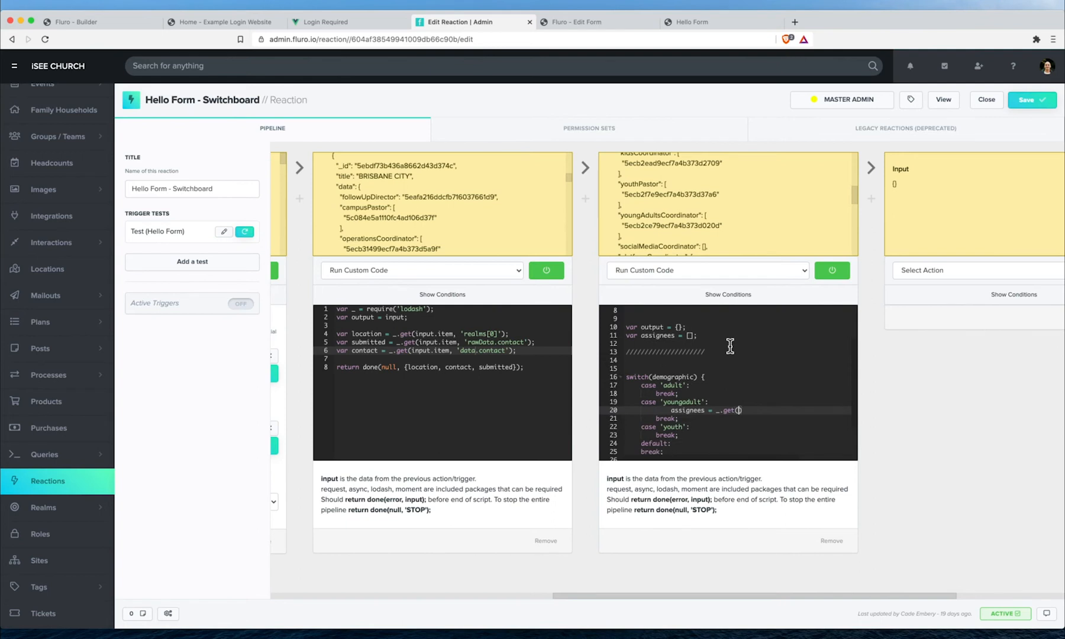
{"action": "scroll", "coordinate": [760, 200], "scroll_direction": "up", "scroll_amount": 5}
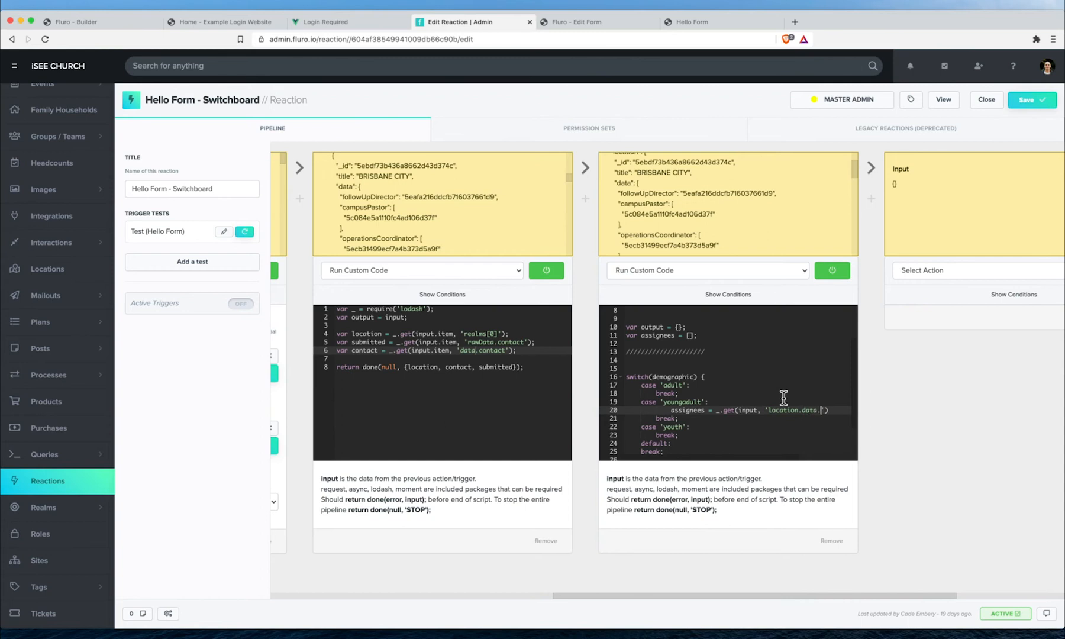
{"action": "scroll", "coordinate": [700, 198], "scroll_direction": "down", "scroll_amount": 8}
- Point the youngadult case's assignees lookup at location.data.youngAdultsCoordinator
{"action": "double_click", "coordinate": [687, 210]}
{"action": "key", "text": "super+c"}
{"action": "left_click", "coordinate": [821, 409]}
{"action": "key", "text": "super+v"}
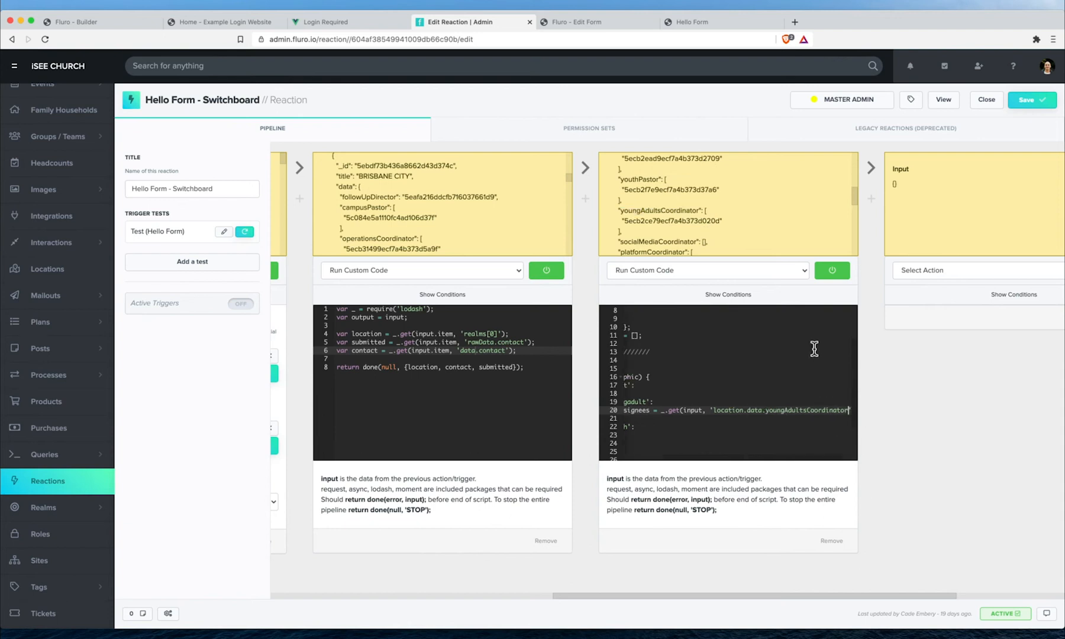
{"action": "scroll", "coordinate": [732, 399], "scroll_direction": "left", "scroll_amount": 3}
{"action": "left_click", "coordinate": [614, 411]}
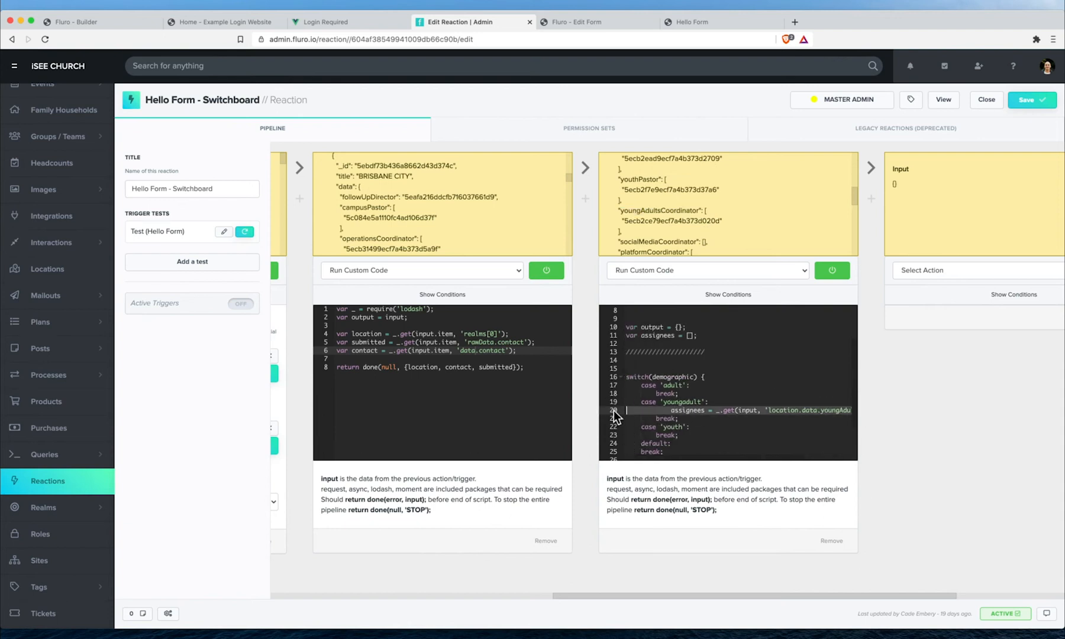
- Add an assignees line under case 'youth' that uses location.data.youthPastor
{"action": "left_click", "coordinate": [697, 427]}
{"action": "key", "text": "Return"}
{"action": "left_click", "coordinate": [614, 436]}
{"action": "key", "text": "super+v"}
{"action": "scroll", "coordinate": [657, 195], "scroll_direction": "up", "scroll_amount": 1}
{"action": "double_click", "coordinate": [645, 186]}
{"action": "scroll", "coordinate": [764, 417], "scroll_direction": "right", "scroll_amount": 4}
{"action": "double_click", "coordinate": [811, 436]}
{"action": "key", "text": "super+v"}
- Copy the followUpDirector key from the location data onto a new line under case 'adult'
{"action": "scroll", "coordinate": [700, 213], "scroll_direction": "up", "scroll_amount": 3}
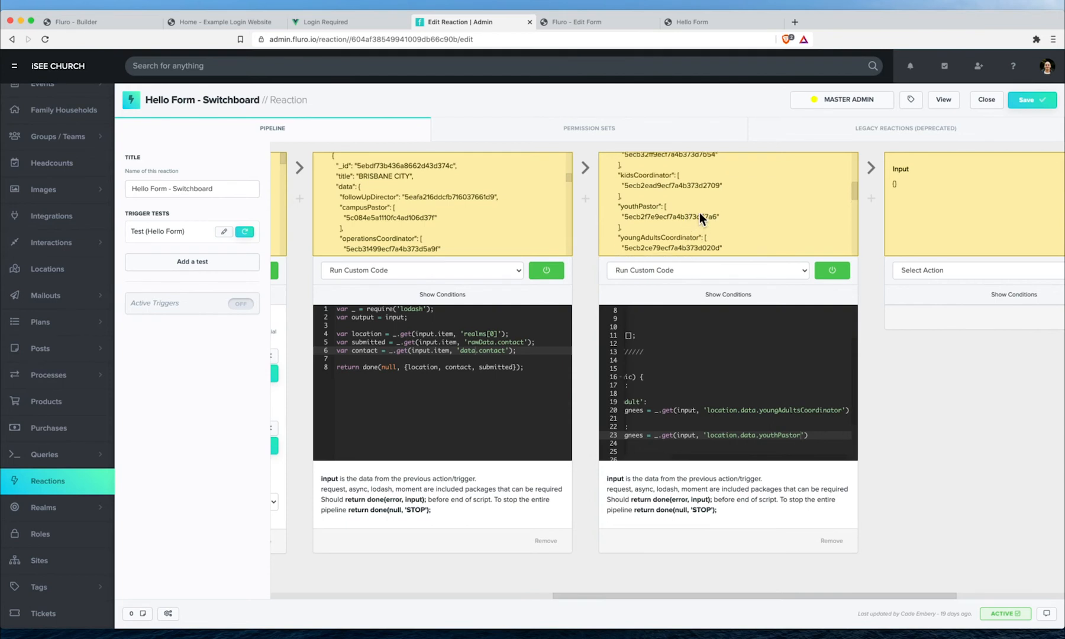
{"action": "double_click", "coordinate": [654, 200]}
{"action": "scroll", "coordinate": [752, 385], "scroll_direction": "left", "scroll_amount": 4}
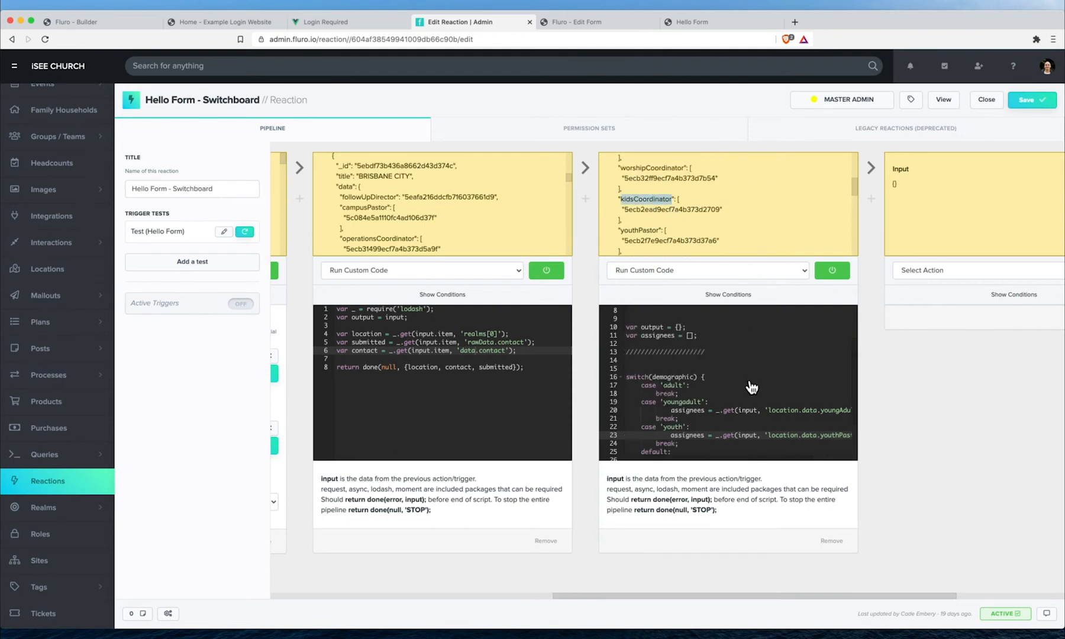
{"action": "scroll", "coordinate": [704, 204], "scroll_direction": "up", "scroll_amount": 3}
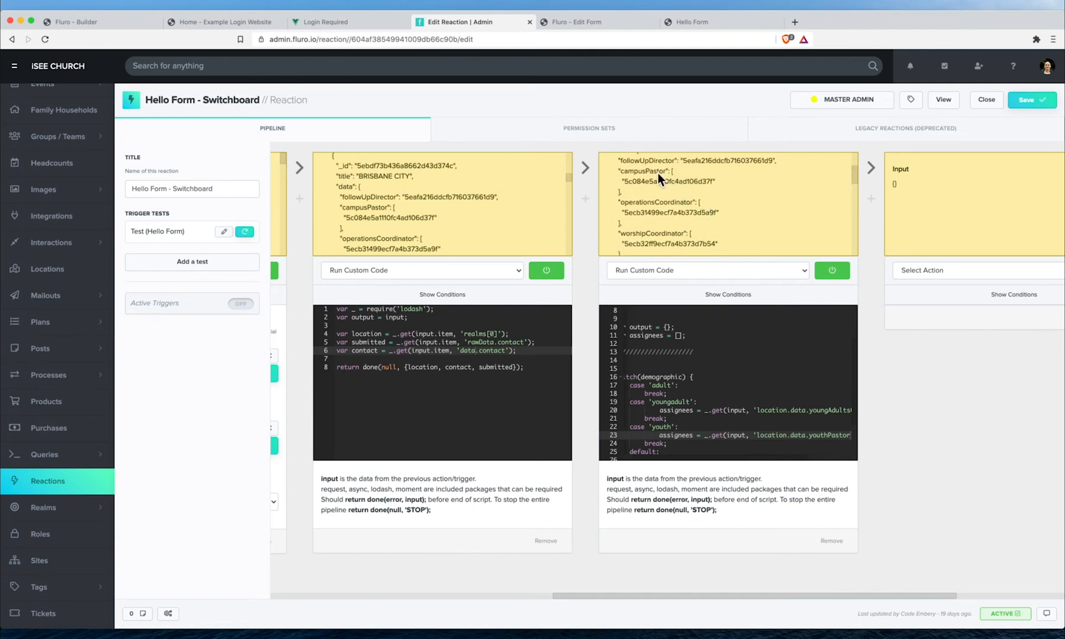
{"action": "scroll", "coordinate": [664, 184], "scroll_direction": "up", "scroll_amount": 2}
{"action": "double_click", "coordinate": [707, 185]}
{"action": "double_click", "coordinate": [662, 181]}
{"action": "scroll", "coordinate": [725, 375], "scroll_direction": "down", "scroll_amount": 3}
{"action": "scroll", "coordinate": [726, 375], "scroll_direction": "left", "scroll_amount": 1}
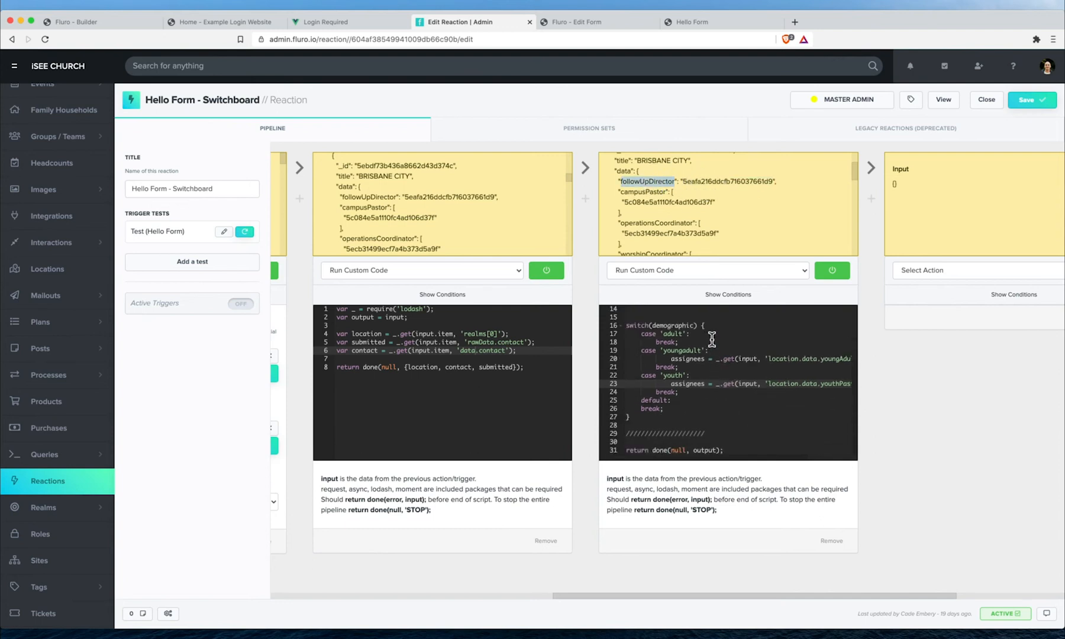
{"action": "left_click", "coordinate": [711, 337]}
{"action": "key", "text": "Return"}
{"action": "key", "text": "ctrl+v"}
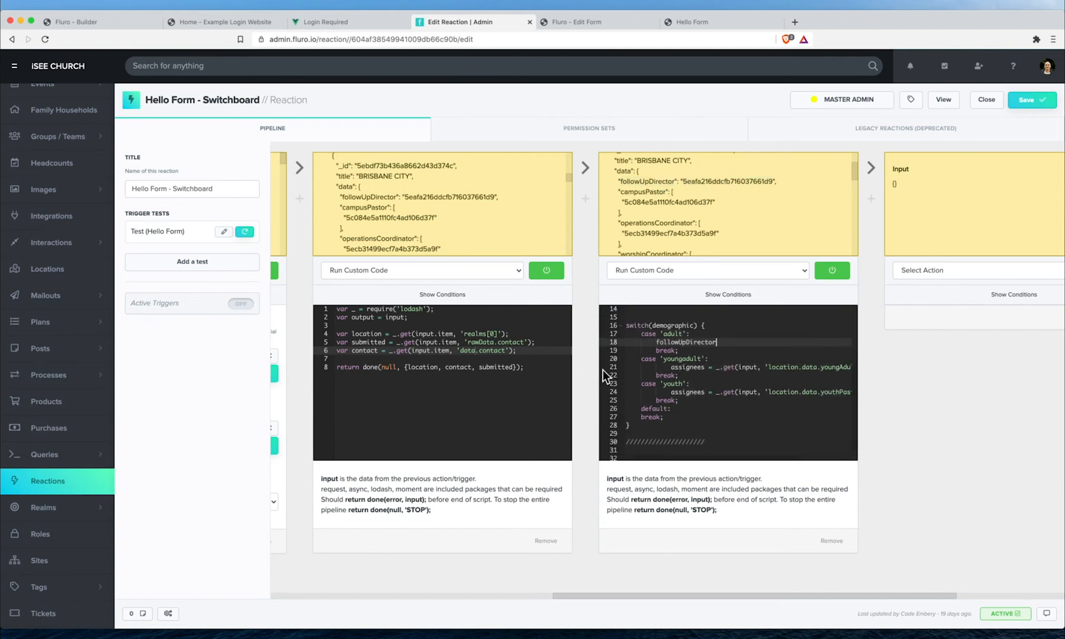
- Add an assignees line under case 'adult' using location.data.followUpDirector, then save the reaction
{"action": "left_click", "coordinate": [620, 368]}
{"action": "left_click", "coordinate": [718, 342]}
{"action": "key", "text": "Return"}
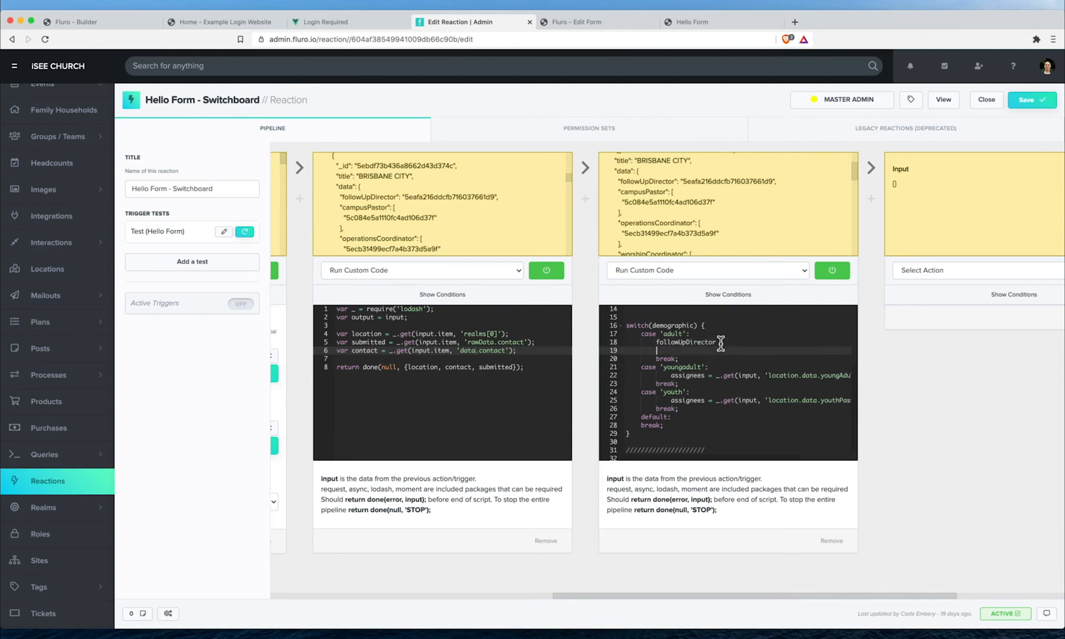
{"action": "key", "text": "super+v"}
{"action": "double_click", "coordinate": [693, 343]}
{"action": "key", "text": "super+x"}
{"action": "scroll", "coordinate": [752, 353], "scroll_direction": "right", "scroll_amount": 2}
{"action": "scroll", "coordinate": [775, 353], "scroll_direction": "right", "scroll_amount": 1}
{"action": "double_click", "coordinate": [785, 352]}
{"action": "key", "text": "super+v"}
{"action": "scroll", "coordinate": [748, 356], "scroll_direction": "left", "scroll_amount": 1}
{"action": "scroll", "coordinate": [749, 355], "scroll_direction": "left", "scroll_amount": 1}
{"action": "left_click", "coordinate": [706, 343]}
{"action": "key", "text": "BackSpace"}
{"action": "left_click", "coordinate": [1029, 101]}
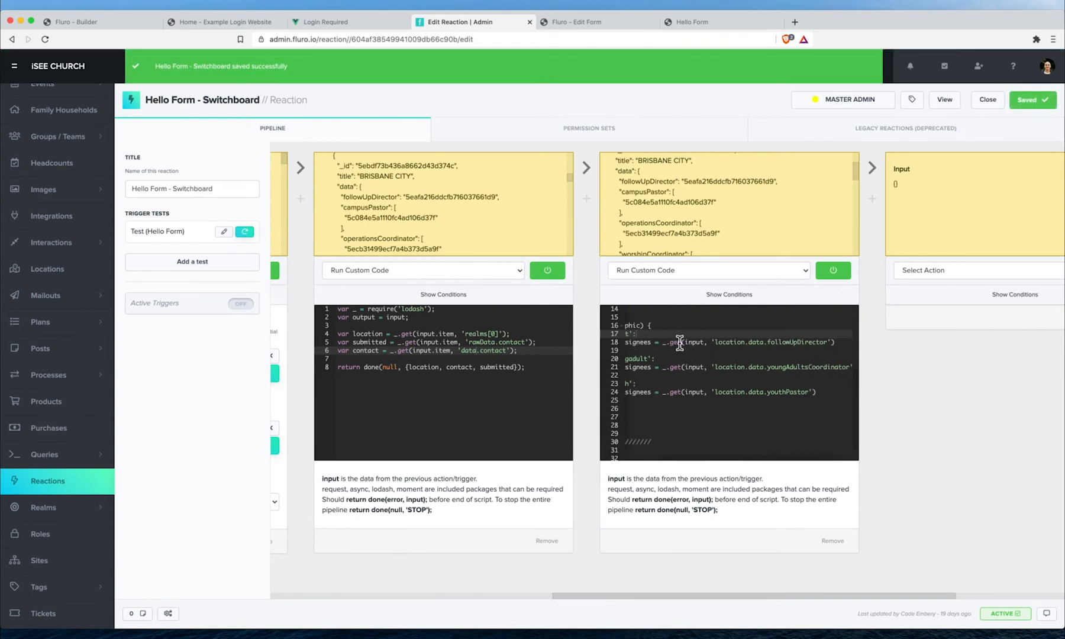
- Copy the youth assignees line onto a new line under default:
{"action": "scroll", "coordinate": [682, 355], "scroll_direction": "up", "scroll_amount": 3}
{"action": "left_click", "coordinate": [685, 394]}
{"action": "scroll", "coordinate": [686, 396], "scroll_direction": "up", "scroll_amount": 1}
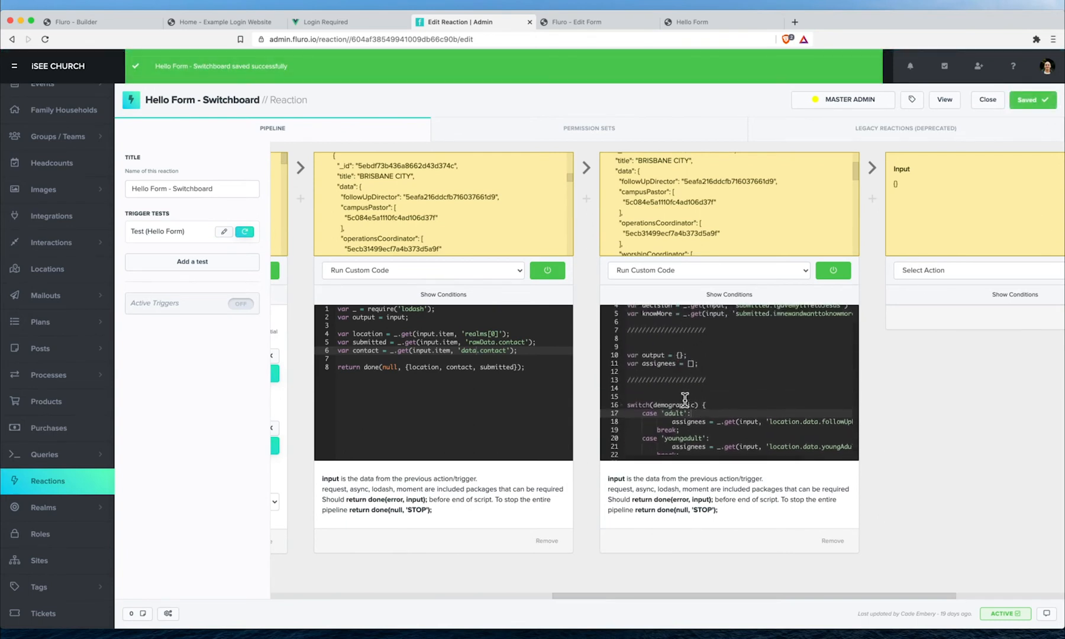
{"action": "scroll", "coordinate": [699, 402], "scroll_direction": "up", "scroll_amount": 1}
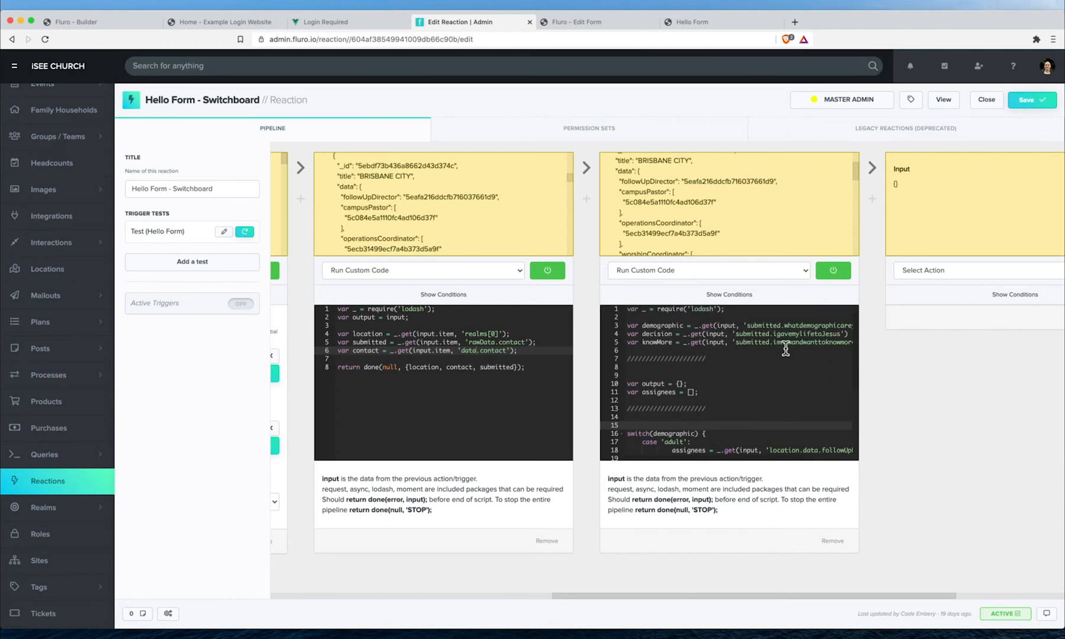
{"action": "scroll", "coordinate": [692, 429], "scroll_direction": "down", "scroll_amount": 3}
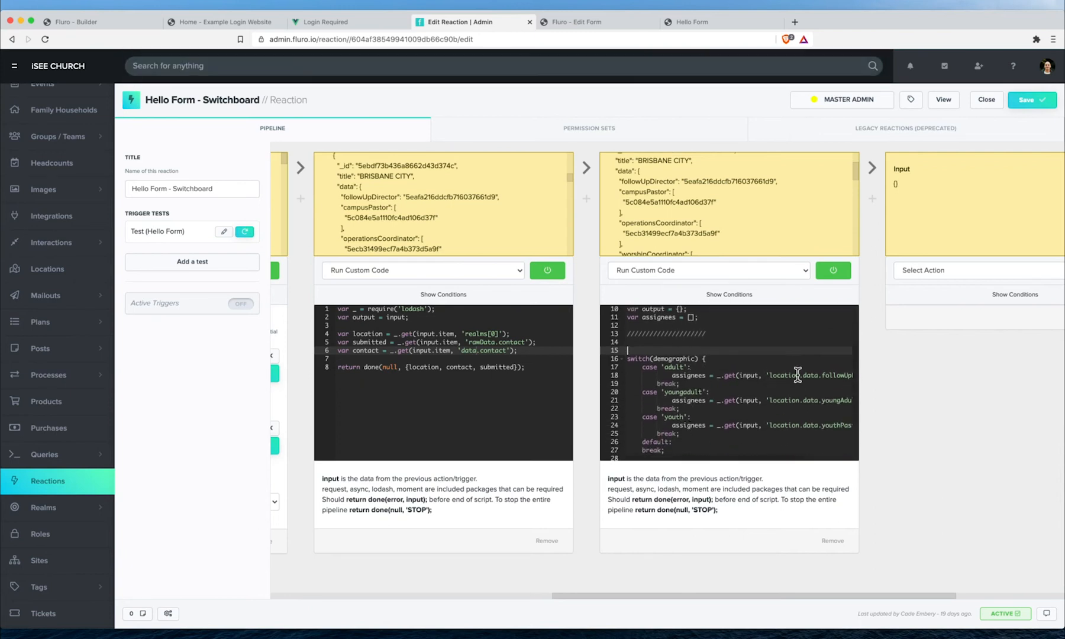
{"action": "left_click", "coordinate": [682, 442]}
{"action": "key", "text": "Return"}
{"action": "left_click", "coordinate": [613, 424]}
{"action": "key", "text": "ctrl+c"}
{"action": "scroll", "coordinate": [713, 418], "scroll_direction": "down", "scroll_amount": 2}
{"action": "left_click", "coordinate": [613, 402]}
{"action": "key", "text": "ctrl+v"}
- Switch the default case's lookup from youthPastor to followUpDirector and save the reaction
{"action": "scroll", "coordinate": [669, 185], "scroll_direction": "down", "scroll_amount": 1}
{"action": "double_click", "coordinate": [651, 172]}
{"action": "scroll", "coordinate": [720, 397], "scroll_direction": "right", "scroll_amount": 2}
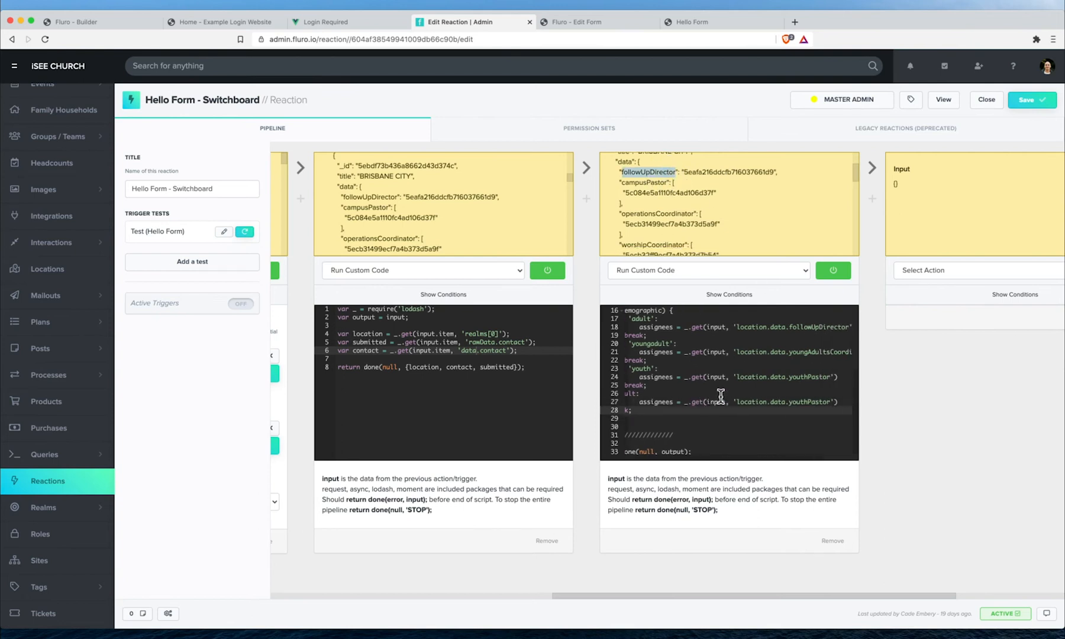
{"action": "double_click", "coordinate": [780, 404]}
{"action": "key", "text": "ctrl+v"}
{"action": "scroll", "coordinate": [748, 408], "scroll_direction": "left", "scroll_amount": 2}
{"action": "left_click", "coordinate": [684, 396]}
{"action": "scroll", "coordinate": [708, 384], "scroll_direction": "down", "scroll_amount": 1}
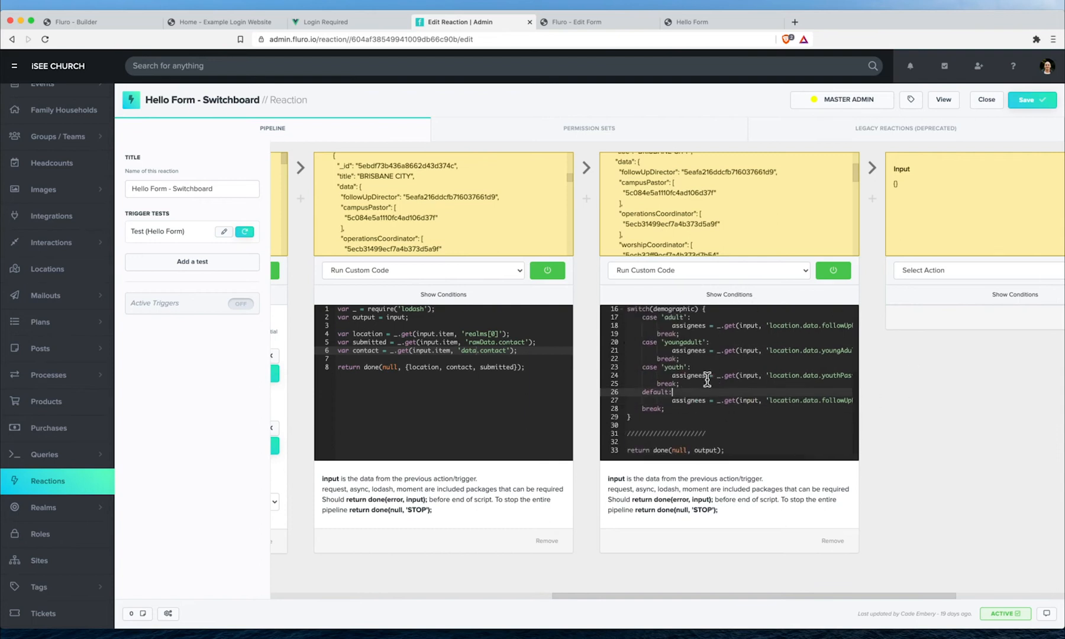
{"action": "left_click", "coordinate": [1023, 102]}
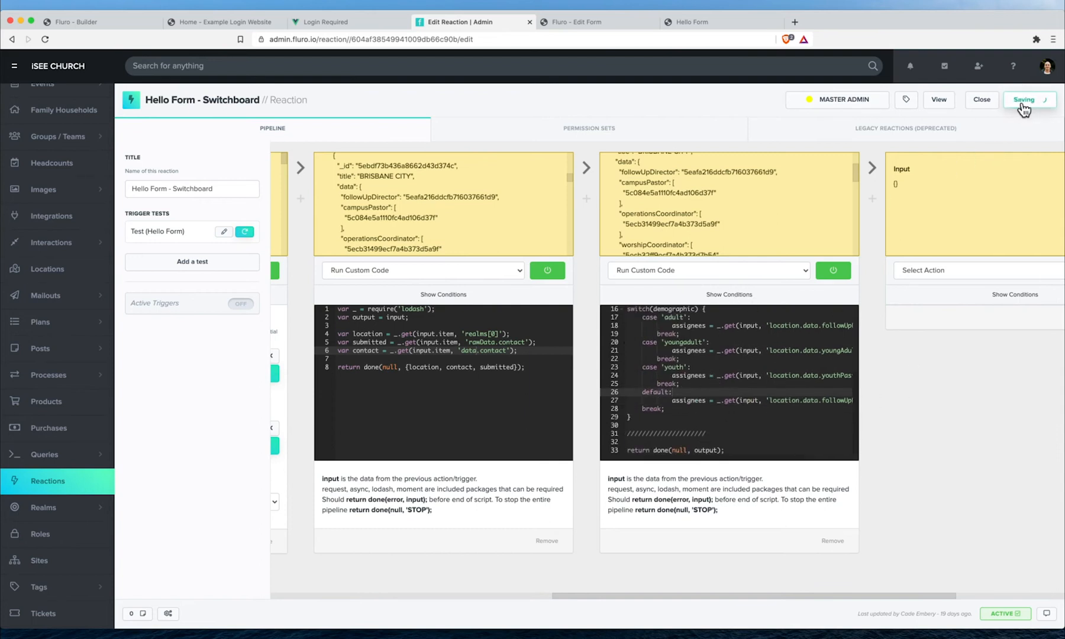
{"action": "scroll", "coordinate": [684, 417], "scroll_direction": "up", "scroll_amount": 3}
{"action": "scroll", "coordinate": [687, 408], "scroll_direction": "up", "scroll_amount": 1}
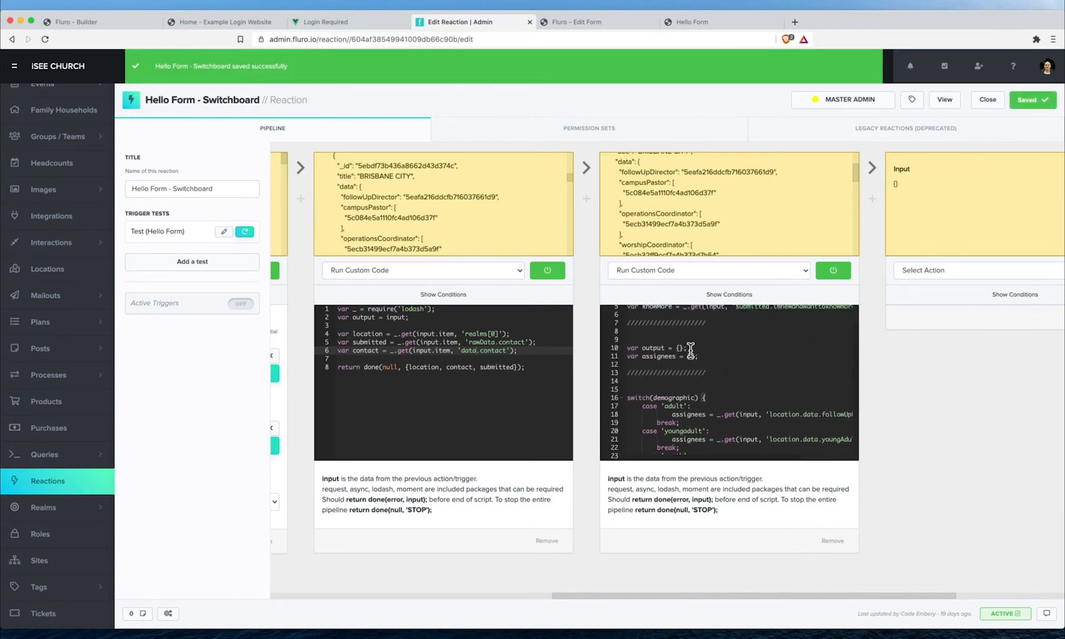
- Add a contact: input.contact entry to the output object, save, and run the trigger test
{"action": "left_click", "coordinate": [680, 347]}
{"action": "key", "text": "Return"}
{"action": "type", "text": "contact:"}
{"action": "scroll", "coordinate": [680, 347], "scroll_direction": "up", "scroll_amount": 2}
{"action": "type", "text": "input.contact,"}
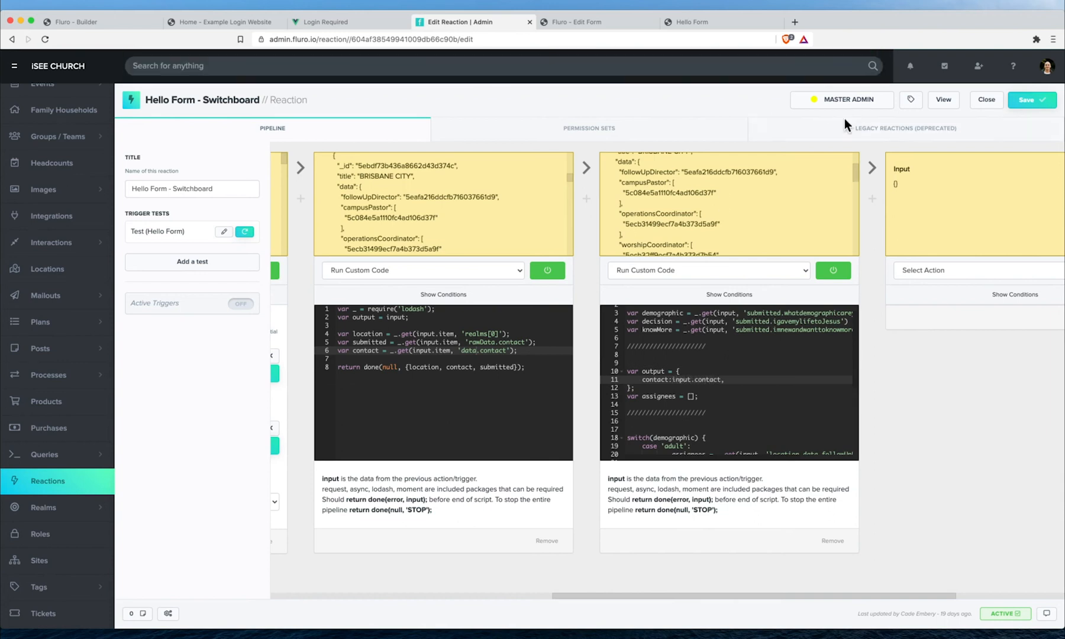
{"action": "left_click", "coordinate": [1027, 100]}
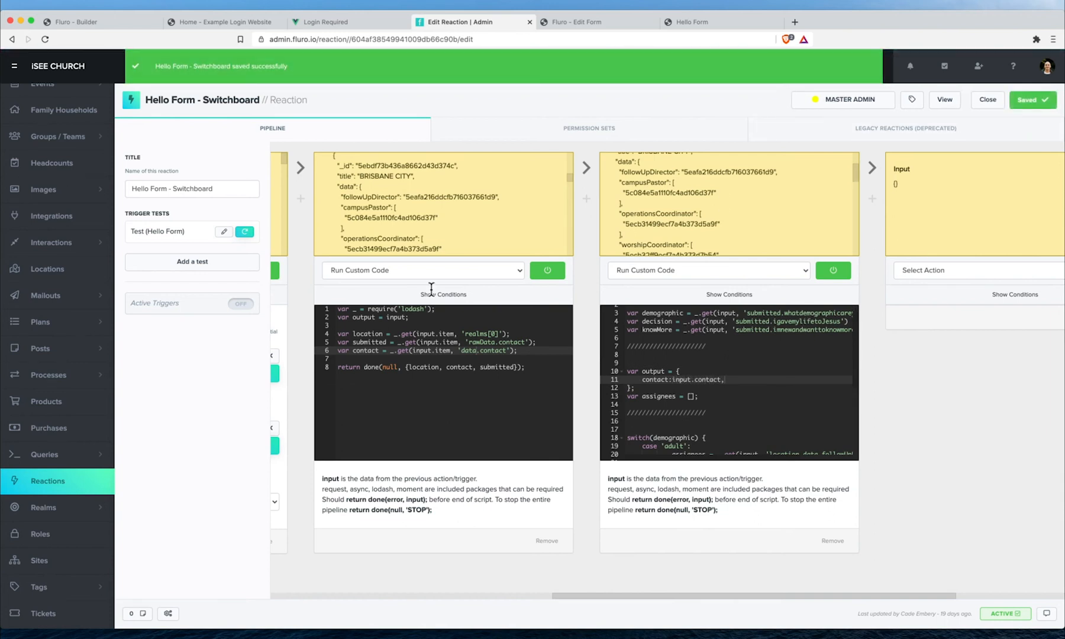
{"action": "left_click", "coordinate": [247, 237]}
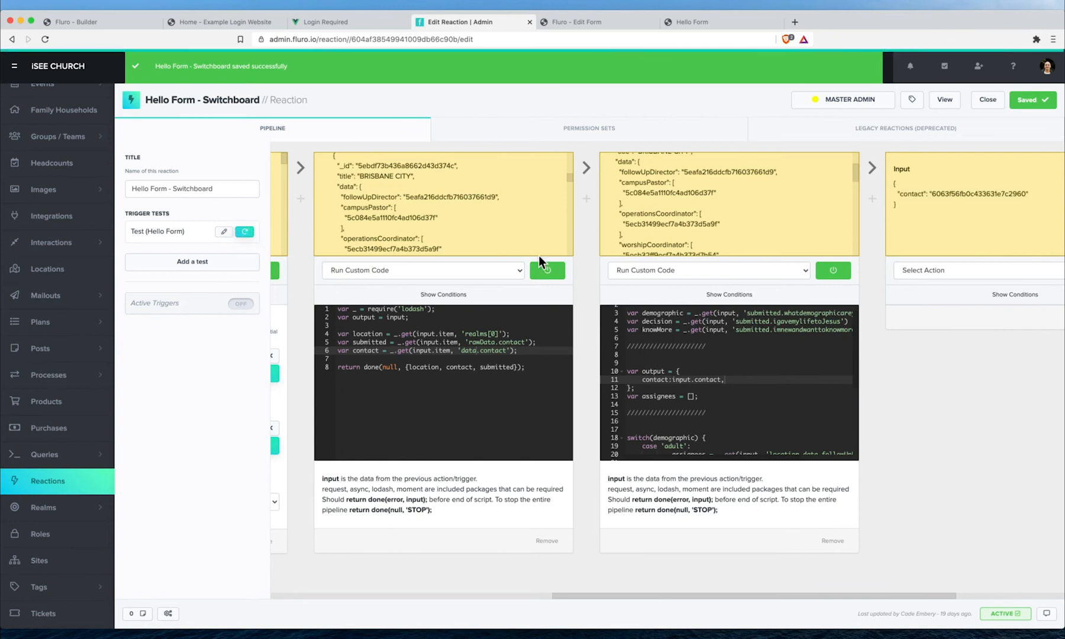
- Move the var output declaration from above the switch to below it
{"action": "scroll", "coordinate": [710, 266], "scroll_direction": "right", "scroll_amount": 3}
{"action": "scroll", "coordinate": [711, 261], "scroll_direction": "right", "scroll_amount": 2}
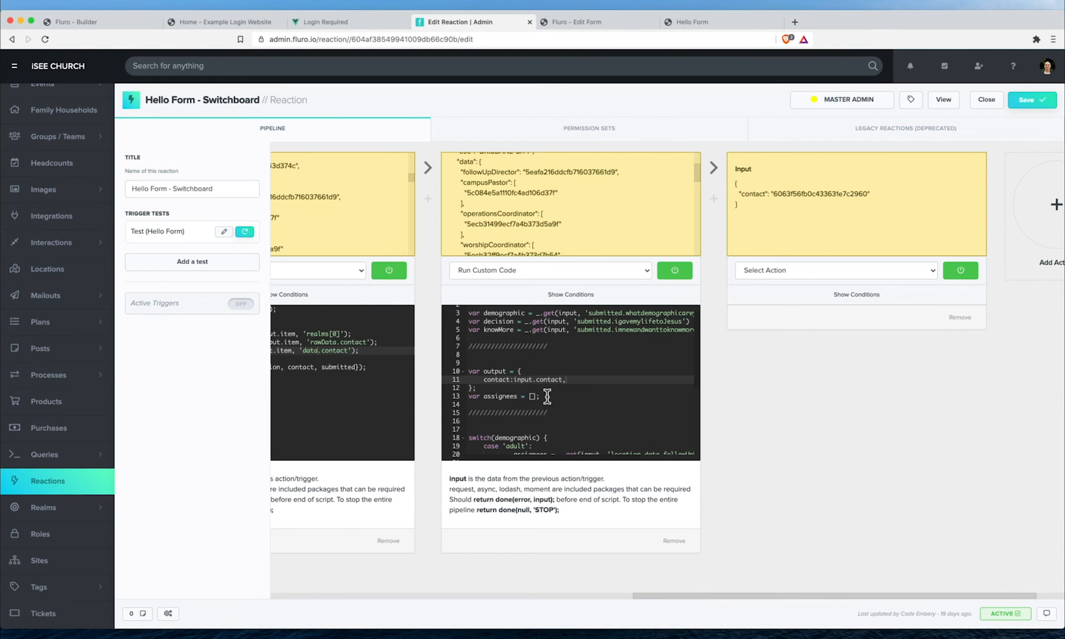
{"action": "left_click_drag", "start_coordinate": [491, 387], "coordinate": [468, 362]}
{"action": "key", "text": "BackSpace"}
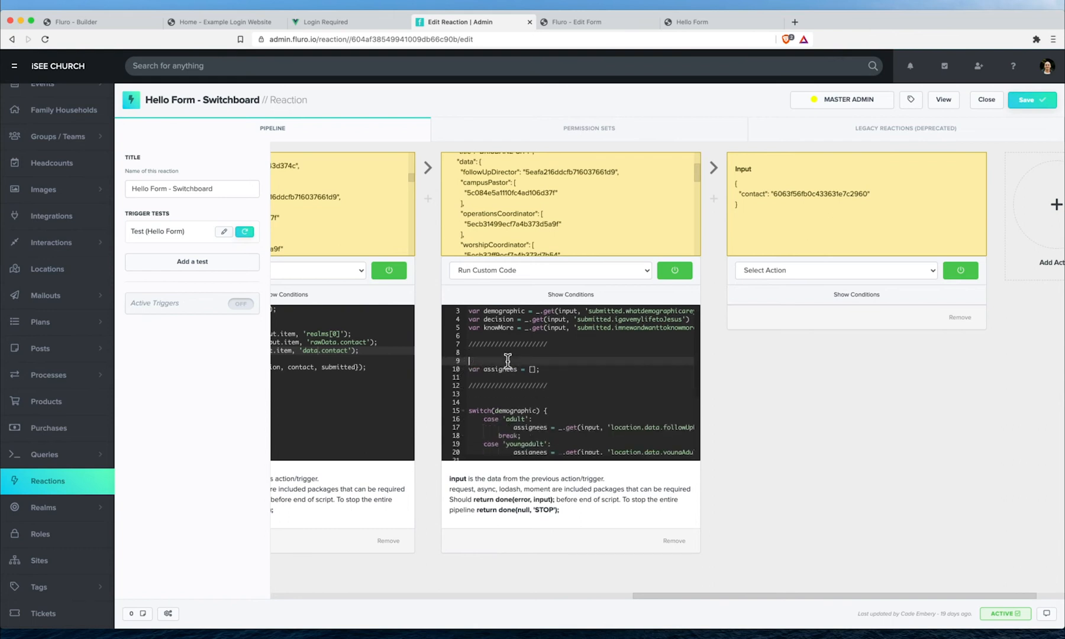
{"action": "key", "text": "BackSpace"}
{"action": "scroll", "coordinate": [509, 384], "scroll_direction": "down", "scroll_amount": 3}
{"action": "left_click", "coordinate": [486, 424]}
{"action": "key", "text": "Return"}
{"action": "key", "text": "Return"}
{"action": "key", "text": "super+v"}
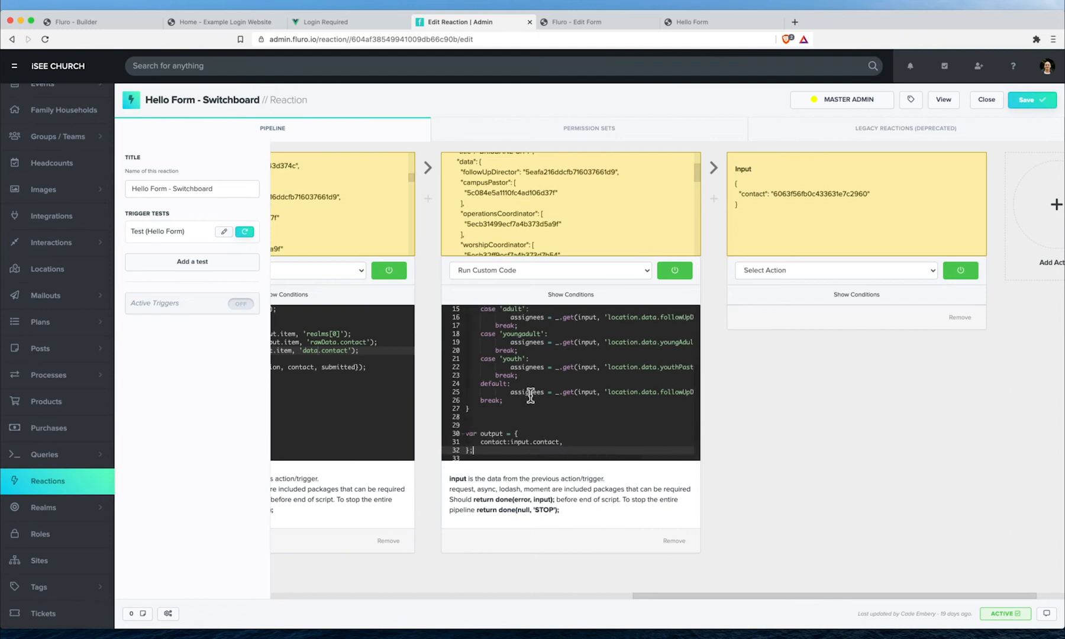
- Add assignees to the output object, save, and rerun the trigger test
{"action": "left_click", "coordinate": [533, 431]}
{"action": "left_click", "coordinate": [532, 439]}
{"action": "key", "text": "Return"}
{"action": "type", "text": "assignees,"}
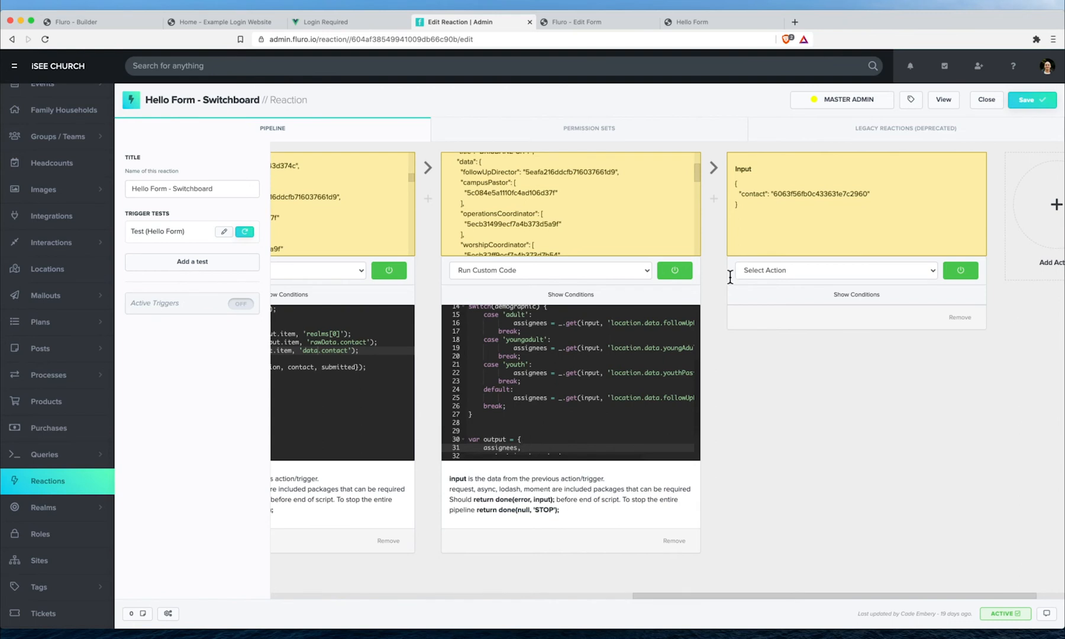
{"action": "left_click", "coordinate": [1033, 100]}
{"action": "left_click", "coordinate": [246, 232]}
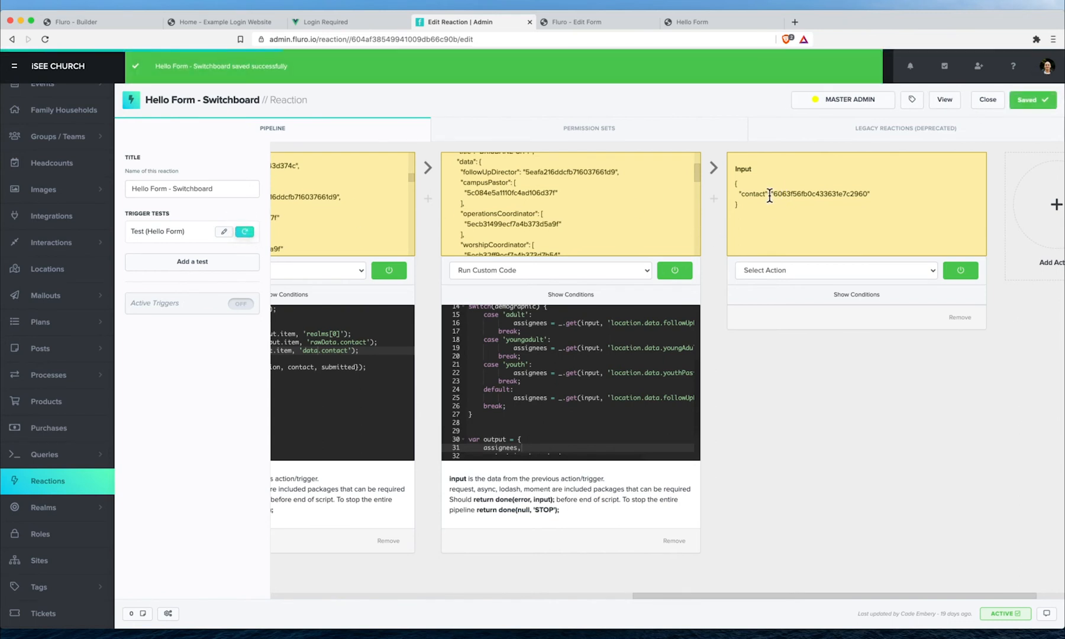
- Check the test result contains both the assignees entry and the contact
{"action": "left_click_drag", "start_coordinate": [743, 192], "coordinate": [803, 210]}
{"action": "left_click", "coordinate": [823, 204]}
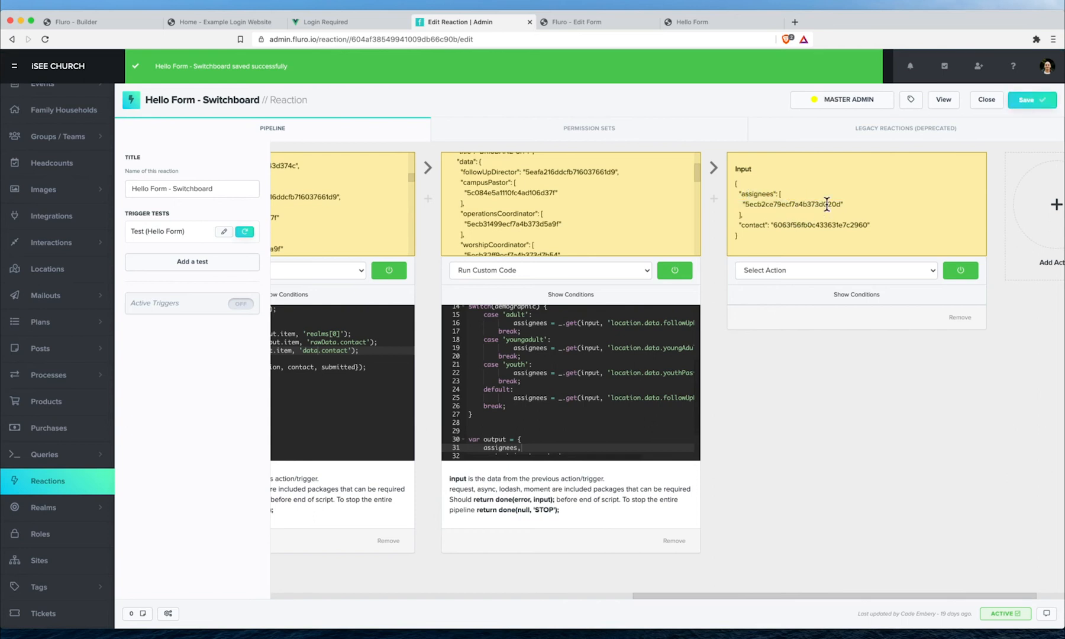
{"action": "left_click_drag", "start_coordinate": [740, 224], "coordinate": [873, 226]}
{"action": "left_click", "coordinate": [858, 247]}
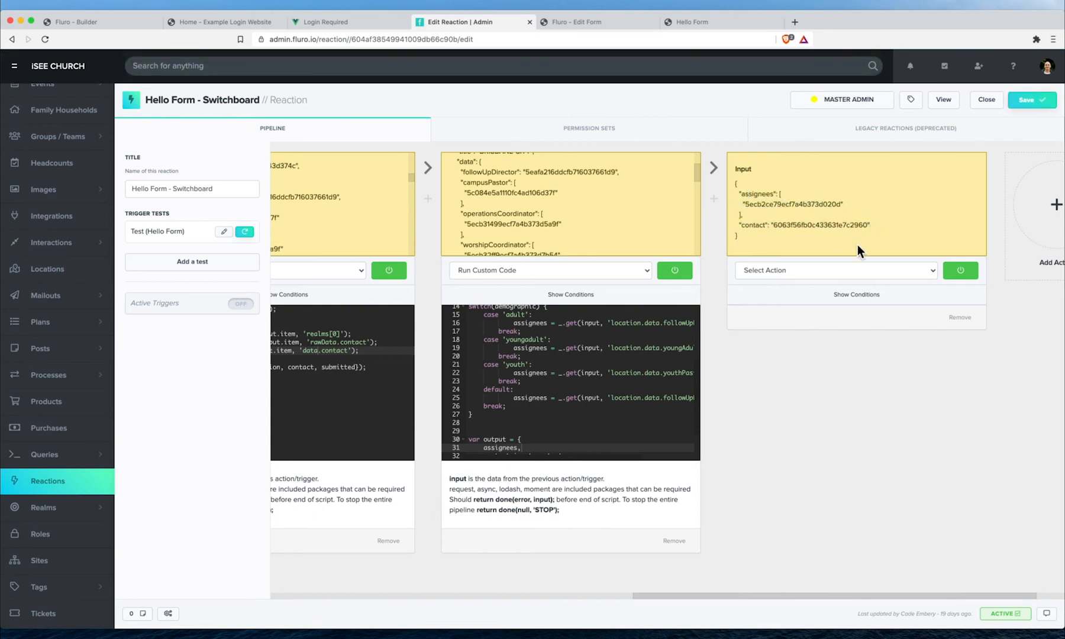
{"action": "left_click", "coordinate": [589, 408]}
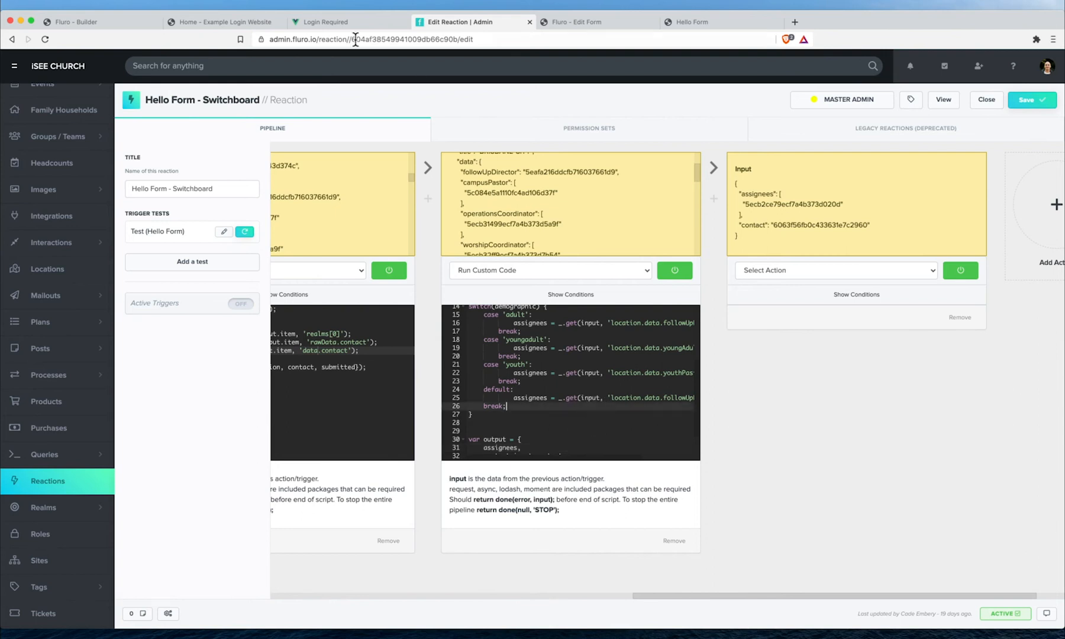
{"action": "left_click", "coordinate": [591, 22]}
- View the BNE CITY - NP Follow Up board under Processes > Overview, then go to Config > Locations
{"action": "left_click", "coordinate": [67, 207]}
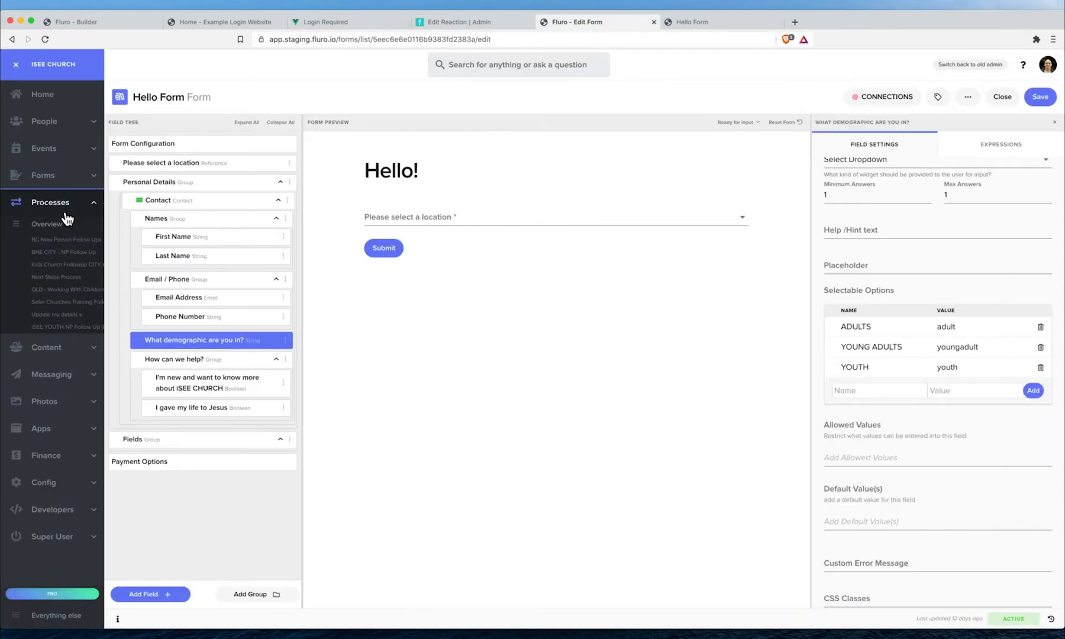
{"action": "left_click", "coordinate": [57, 225]}
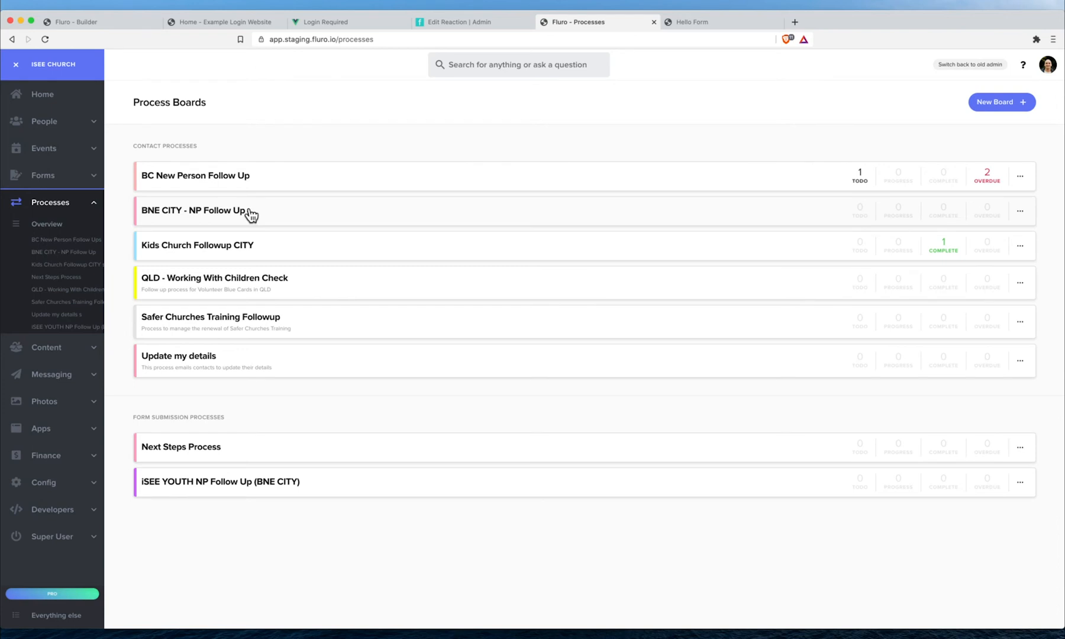
{"action": "left_click", "coordinate": [305, 216]}
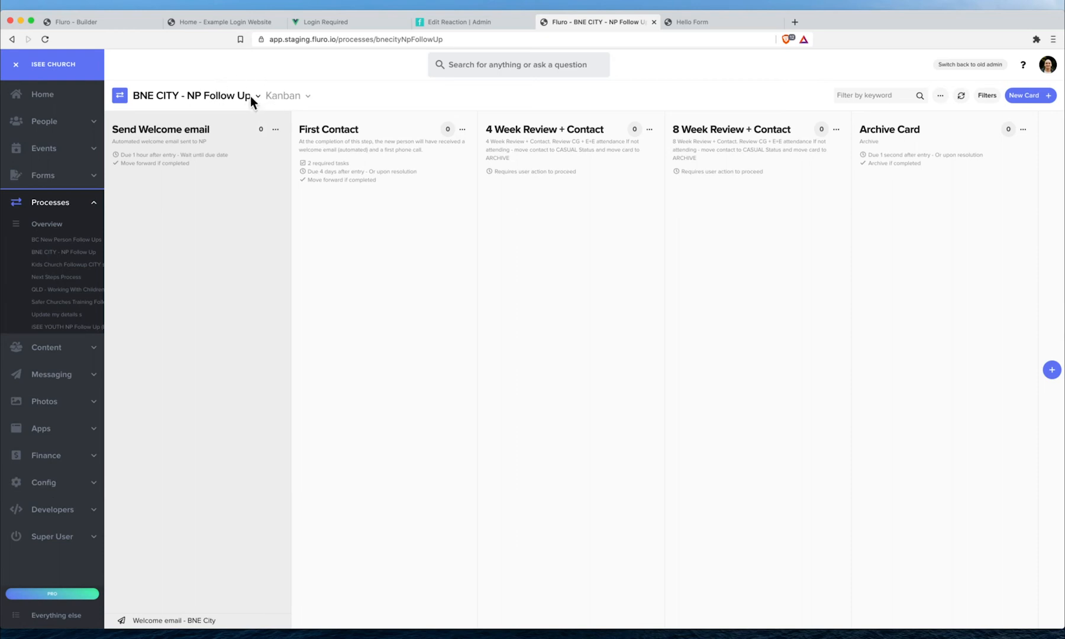
{"action": "left_click", "coordinate": [57, 490]}
{"action": "left_click", "coordinate": [44, 493]}
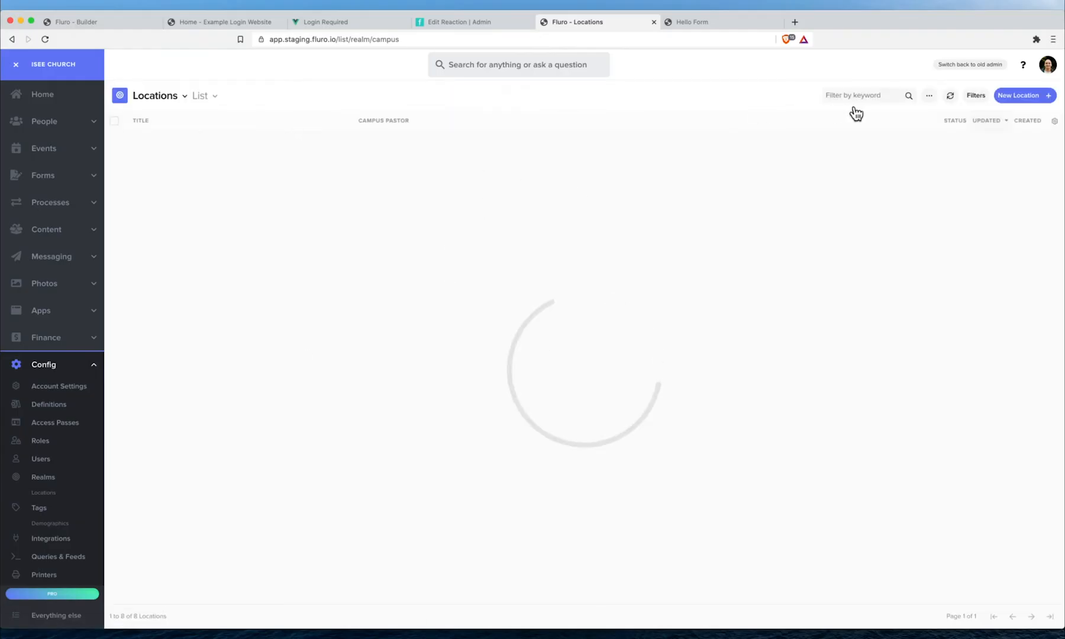
- Edit the Location definition and add a new basic field
{"action": "left_click", "coordinate": [927, 95]}
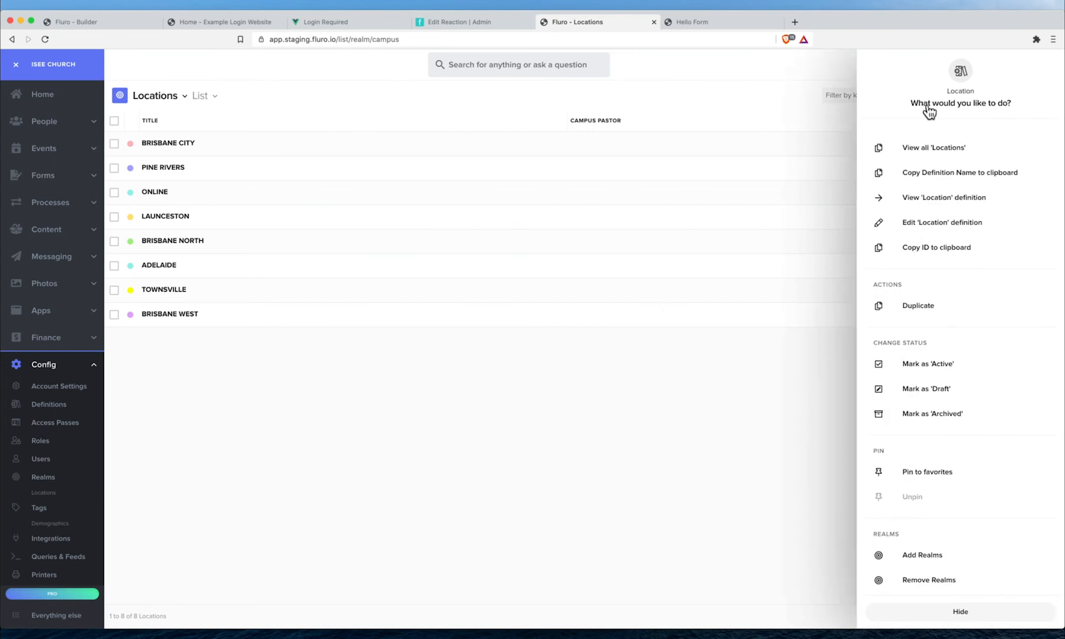
{"action": "left_click", "coordinate": [935, 224]}
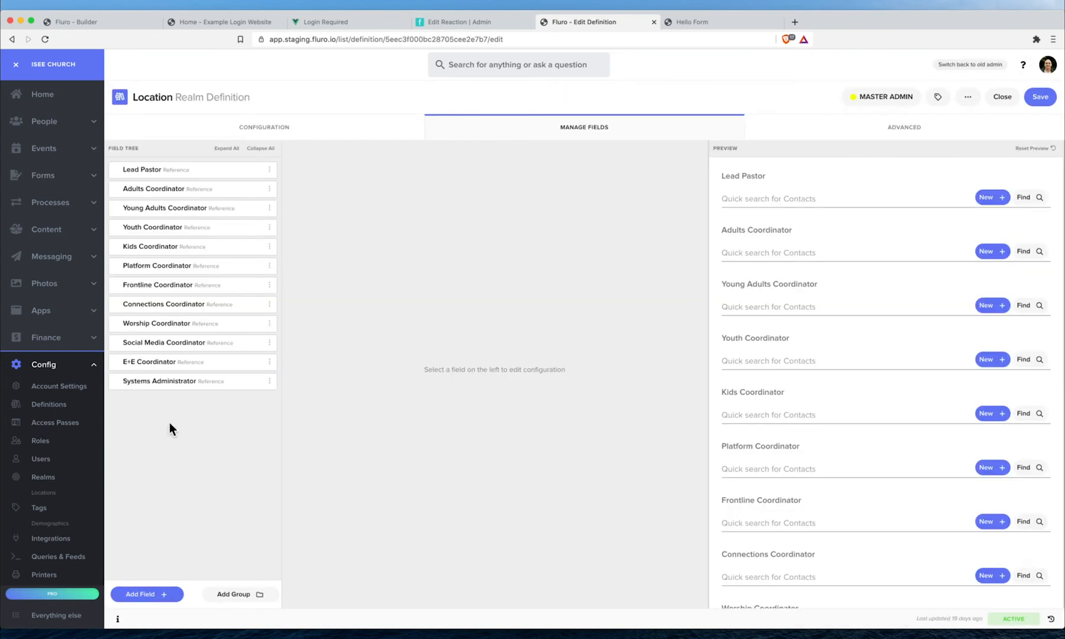
{"action": "left_click", "coordinate": [161, 594]}
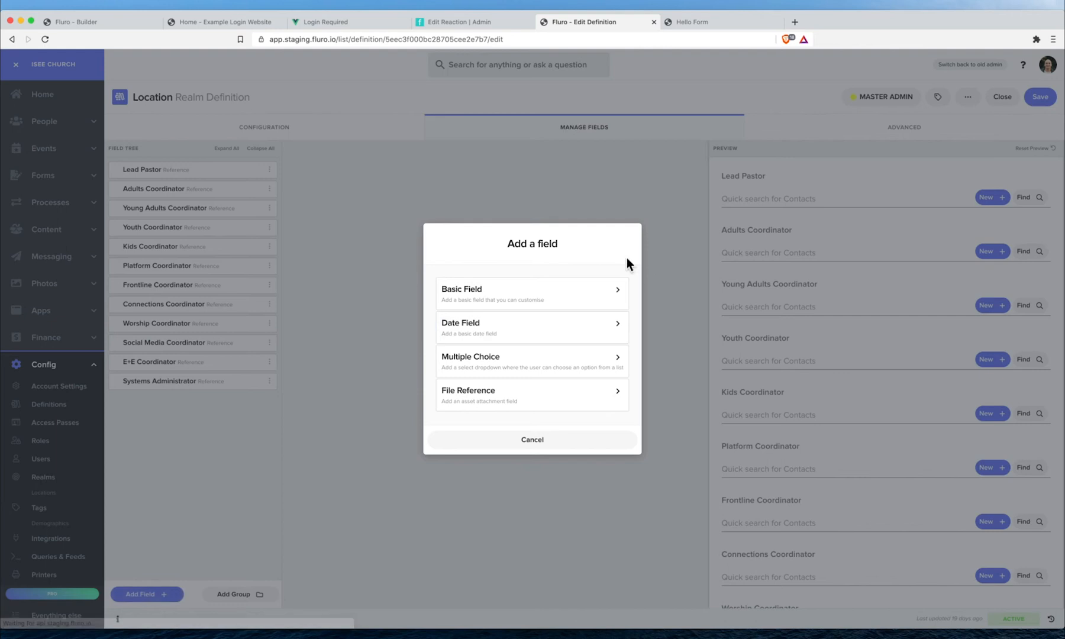
{"action": "left_click", "coordinate": [545, 299]}
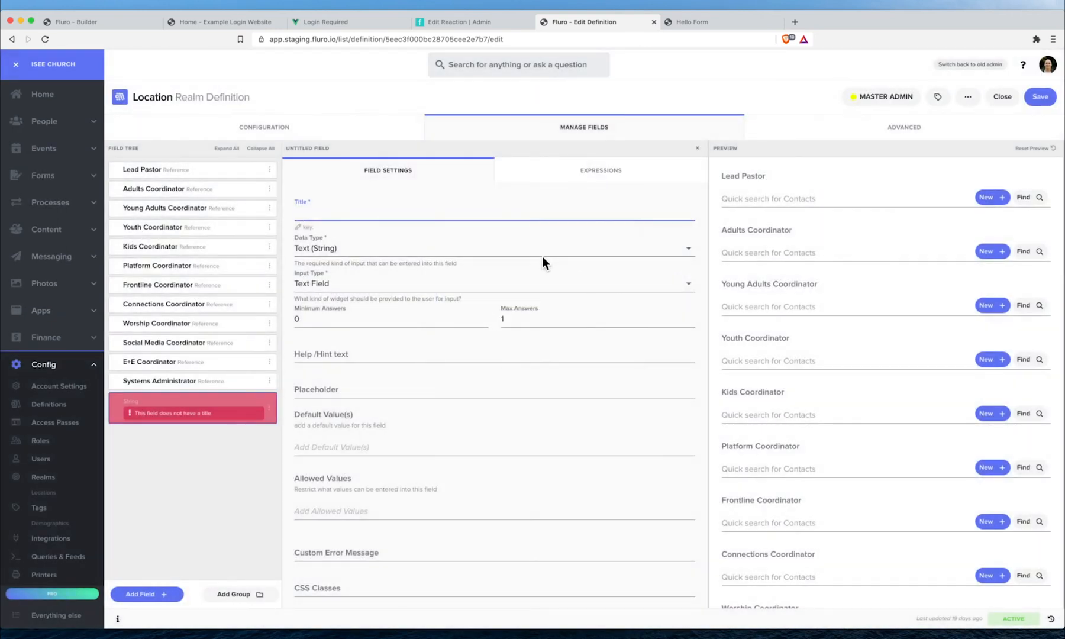
- Name the field Follow Up Process, a Content Reference to Definition, and save the definition
{"action": "type", "text": "Follow Up Process"}
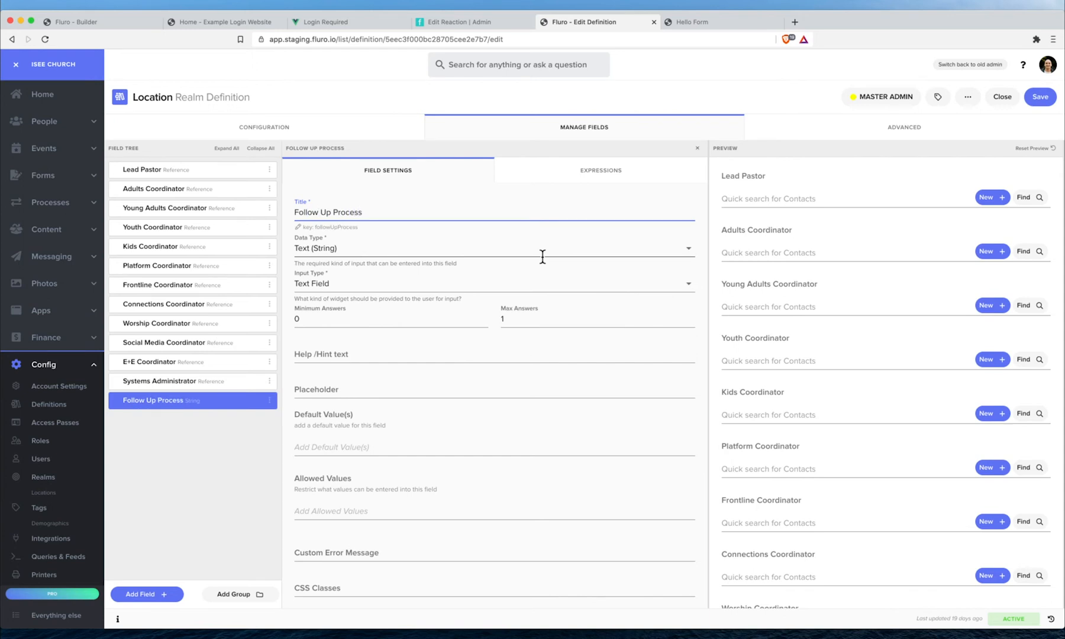
{"action": "left_click", "coordinate": [359, 248]}
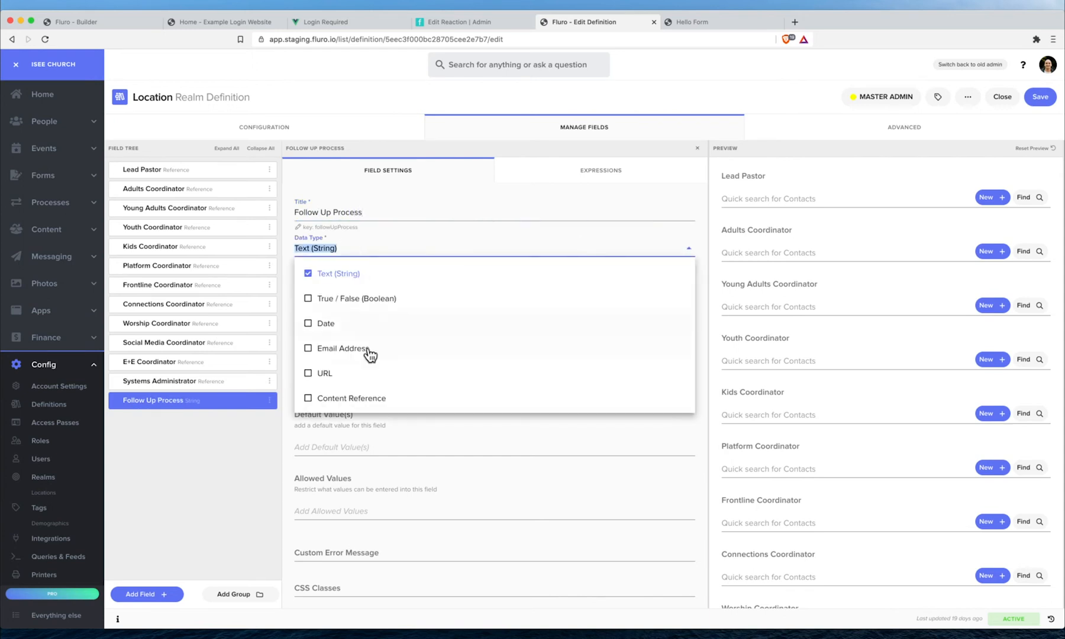
{"action": "left_click", "coordinate": [380, 399]}
{"action": "left_click", "coordinate": [370, 281]}
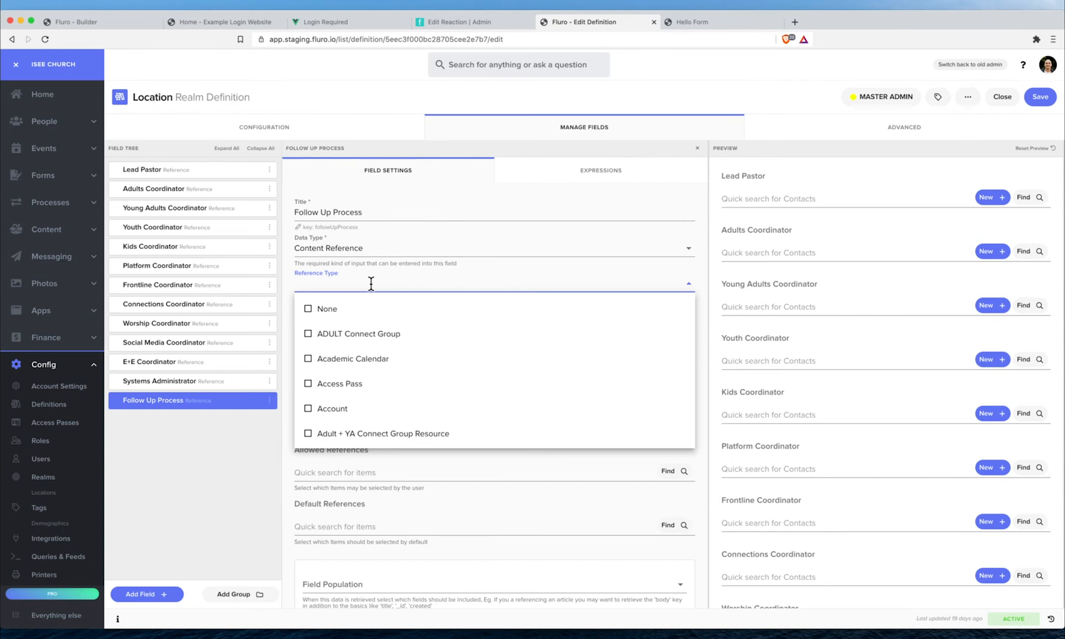
{"action": "type", "text": "def"}
{"action": "left_click", "coordinate": [375, 303]}
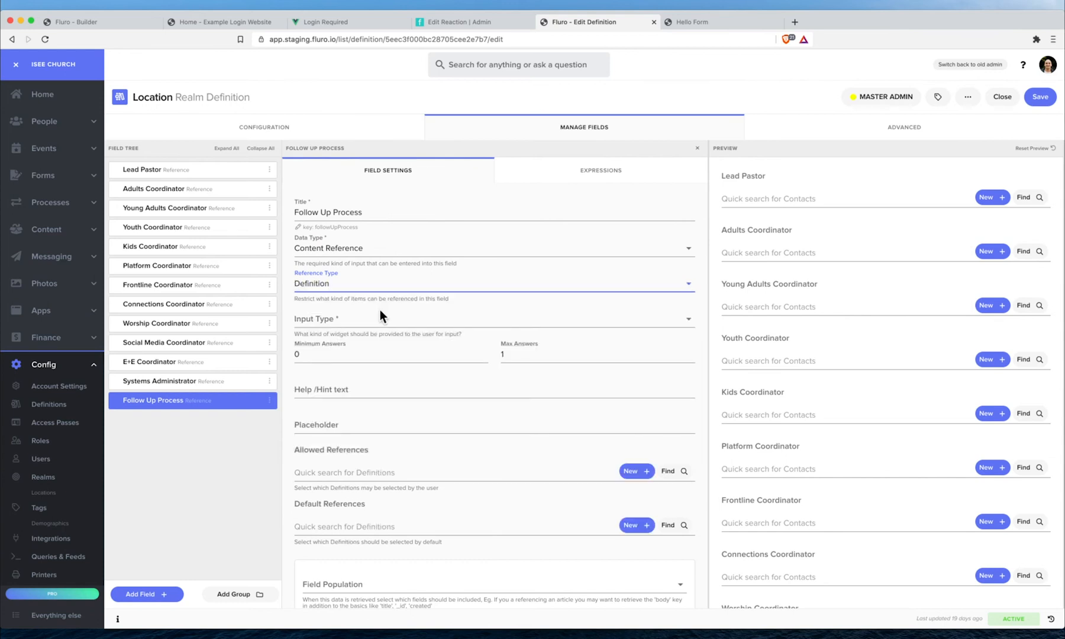
{"action": "left_click", "coordinate": [373, 318]}
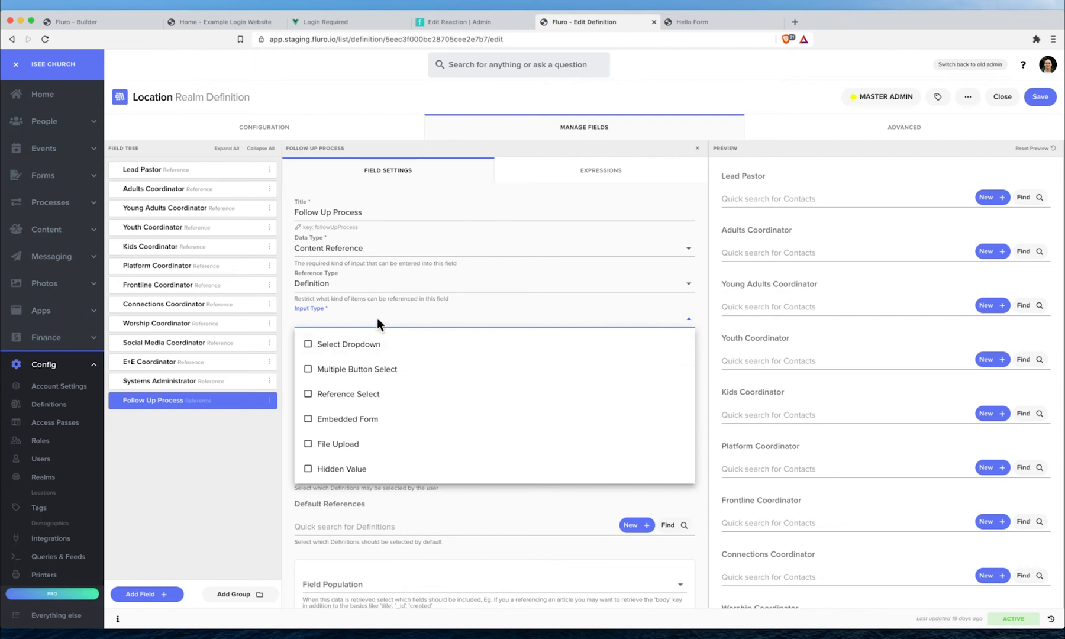
{"action": "left_click", "coordinate": [285, 448]}
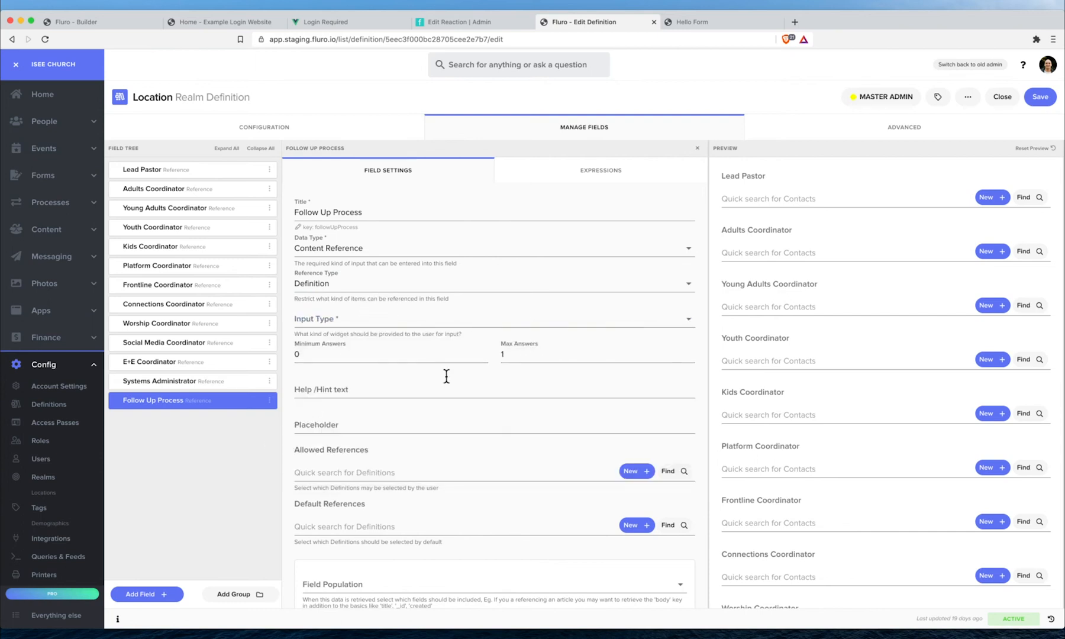
{"action": "scroll", "coordinate": [446, 378], "scroll_direction": "down", "scroll_amount": 5}
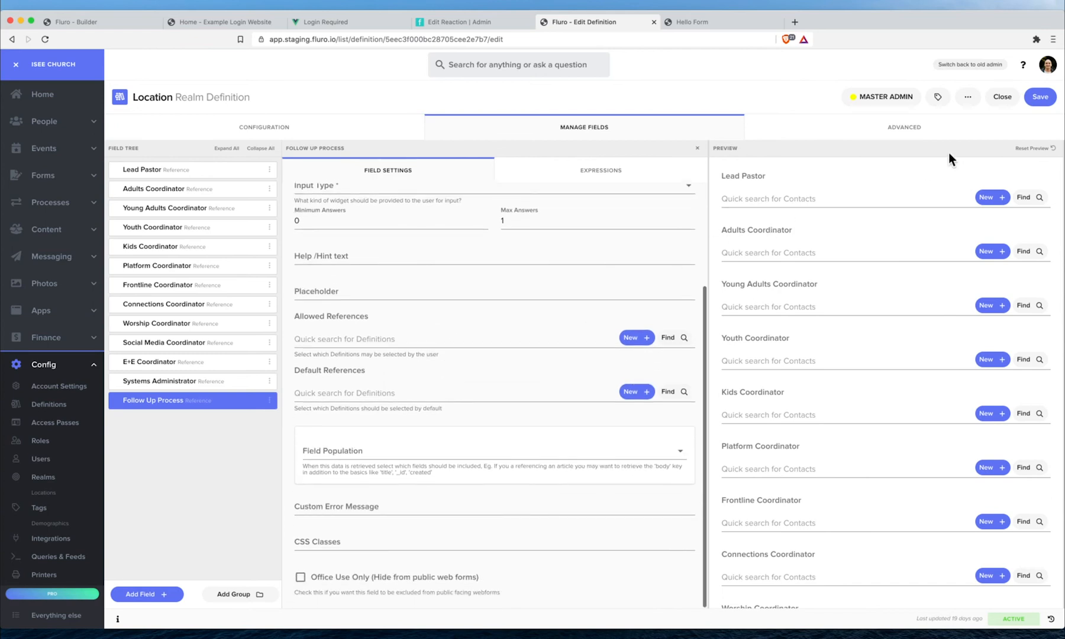
{"action": "left_click", "coordinate": [1040, 97]}
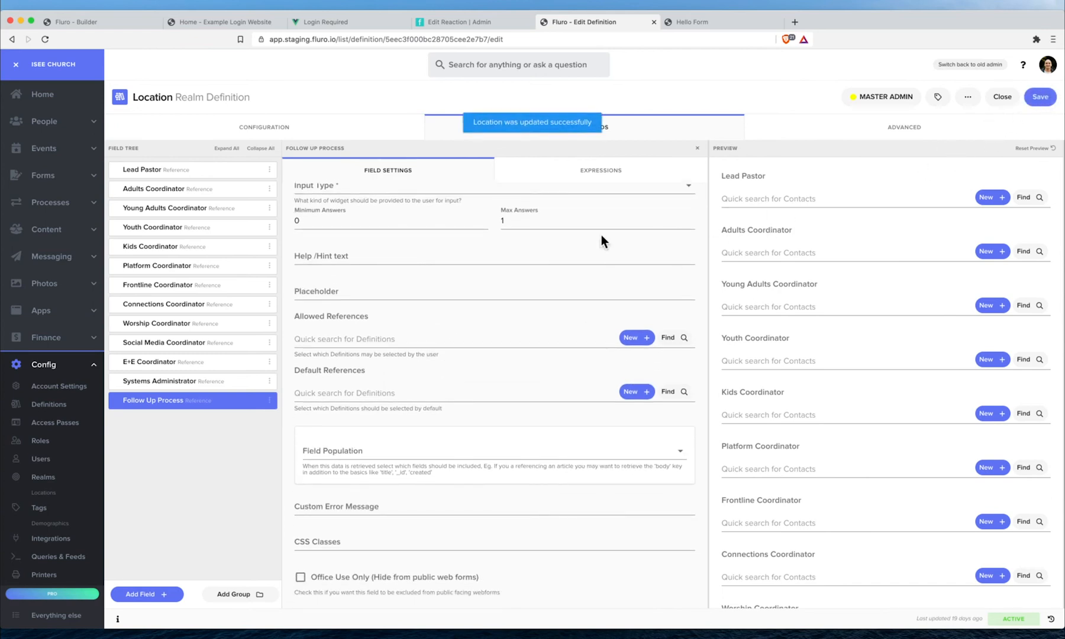
{"action": "scroll", "coordinate": [52, 440], "scroll_direction": "down", "scroll_amount": 3}
{"action": "left_click", "coordinate": [52, 410]}
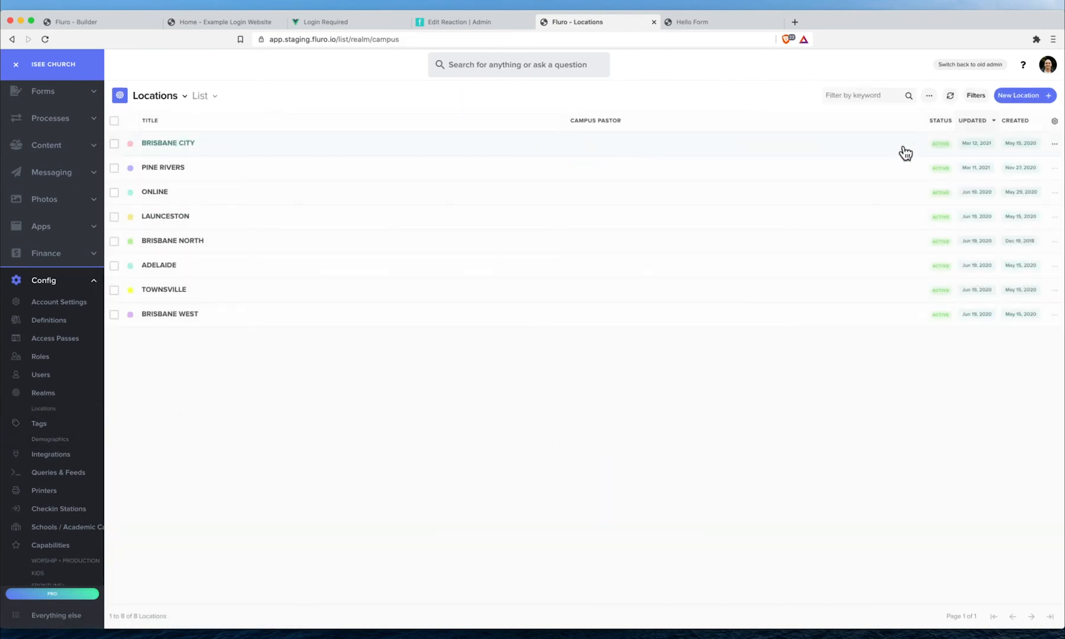
- Open BRISBANE CITY and browse definitions for its Follow Up Process field
{"action": "left_click", "coordinate": [896, 152]}
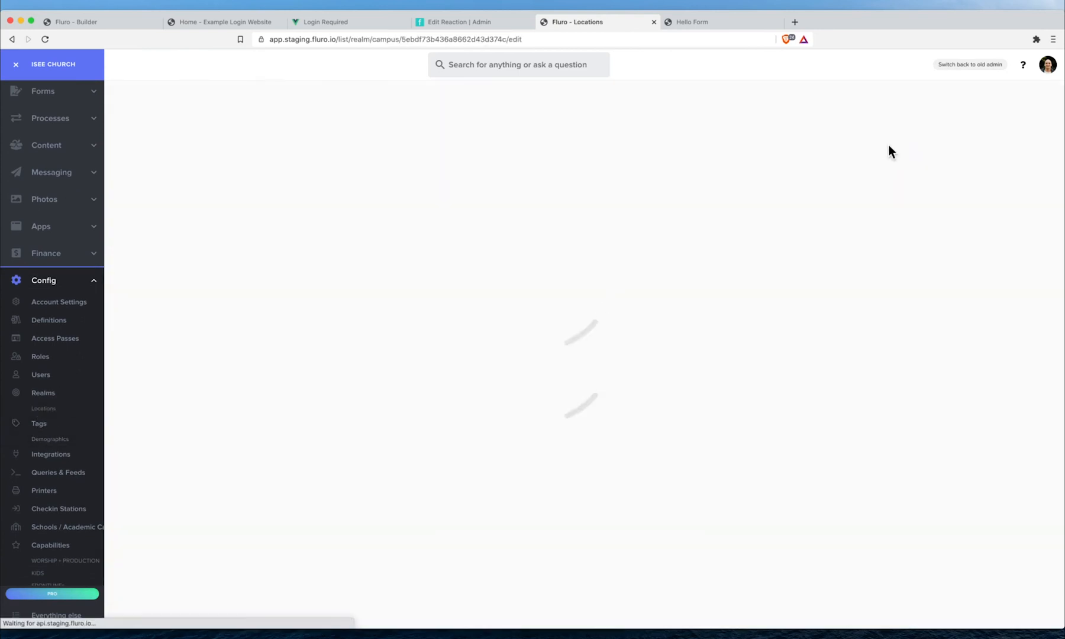
{"action": "scroll", "coordinate": [323, 370], "scroll_direction": "down", "scroll_amount": 10}
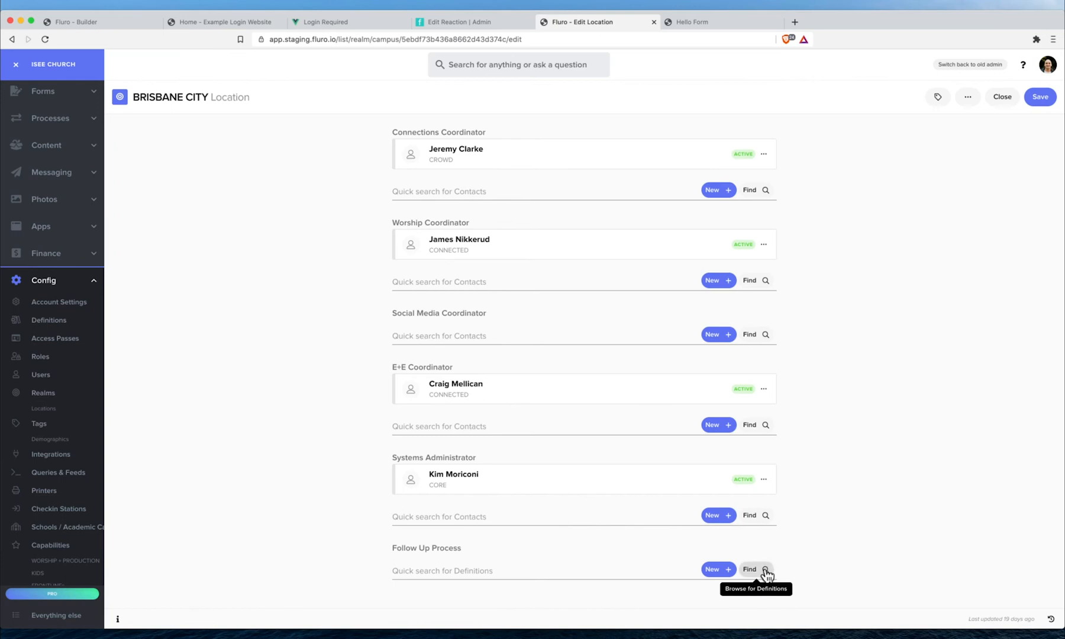
{"action": "left_click", "coordinate": [766, 570]}
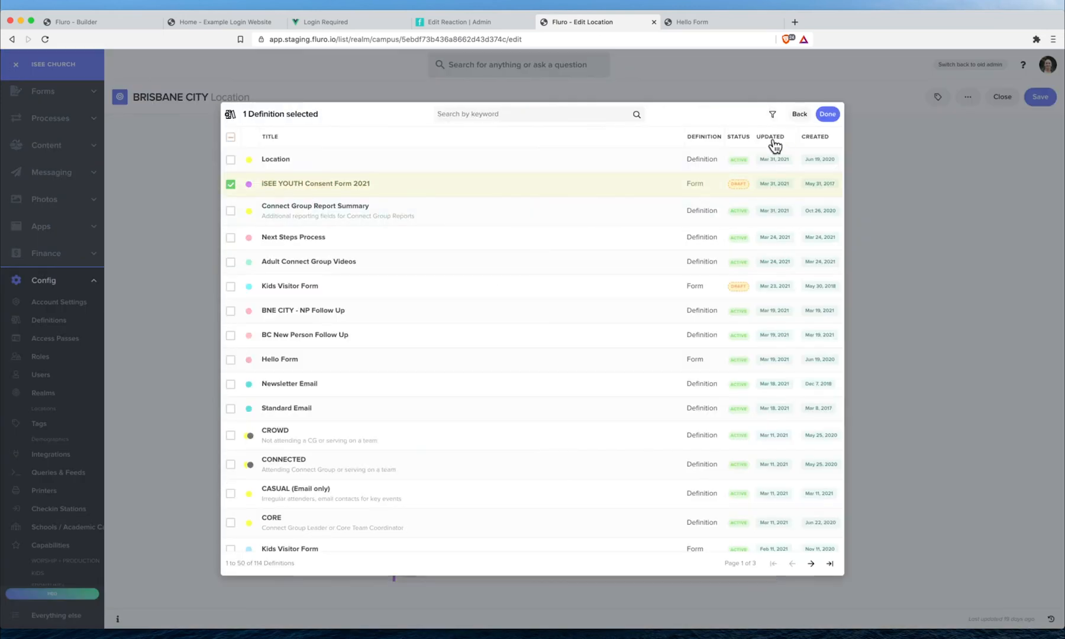
{"action": "left_click", "coordinate": [481, 187]}
- Filter the definitions list to Parent Type is process
{"action": "left_click", "coordinate": [772, 115]}
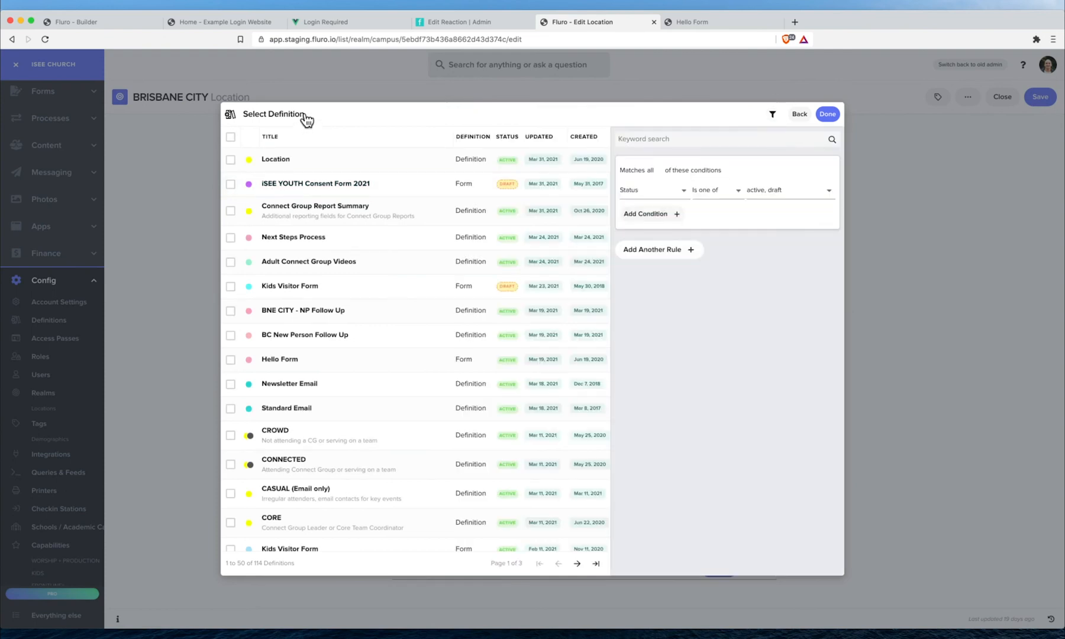
{"action": "left_click", "coordinate": [643, 214]}
{"action": "left_click", "coordinate": [656, 212]}
{"action": "type", "text": "parent"}
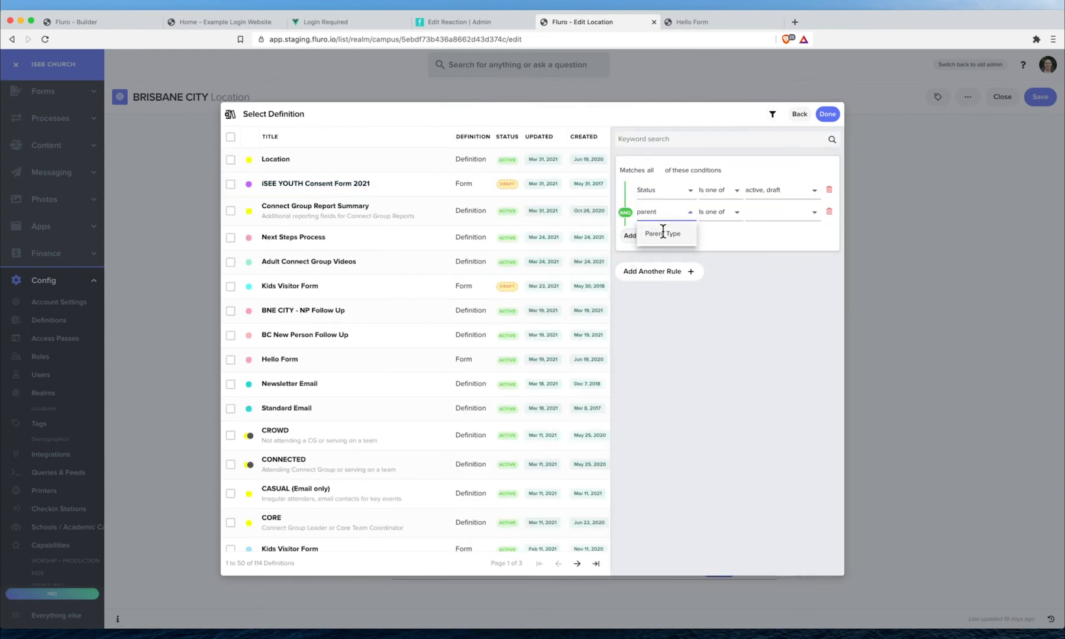
{"action": "left_click", "coordinate": [662, 233]}
{"action": "left_click", "coordinate": [769, 212]}
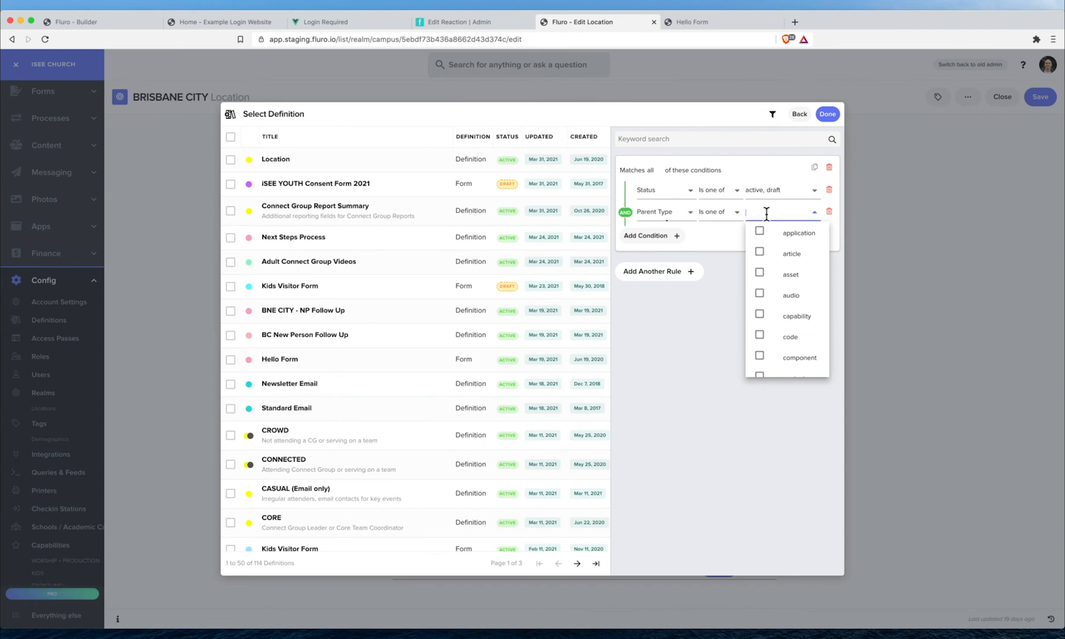
{"action": "scroll", "coordinate": [791, 285], "scroll_direction": "down", "scroll_amount": 10}
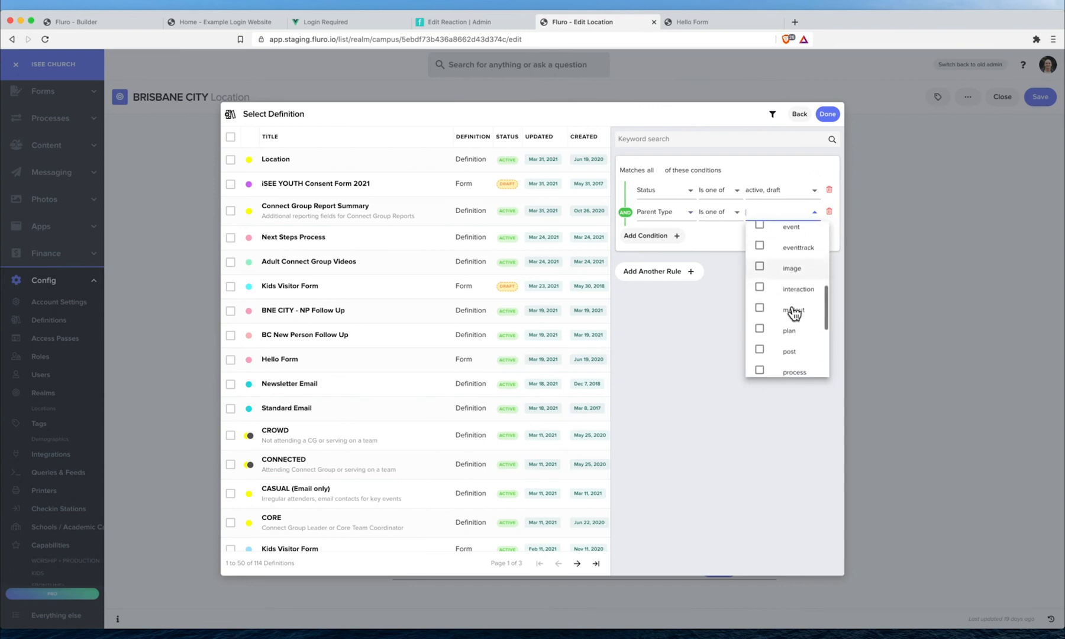
{"action": "left_click", "coordinate": [794, 320]}
{"action": "left_click", "coordinate": [689, 364]}
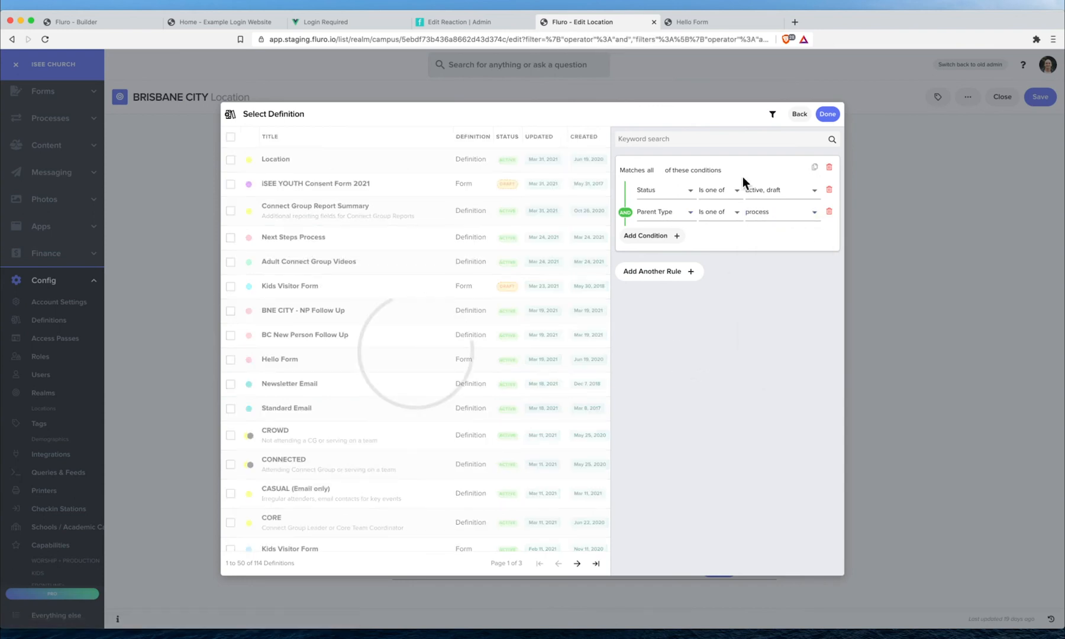
{"action": "left_click", "coordinate": [774, 113]}
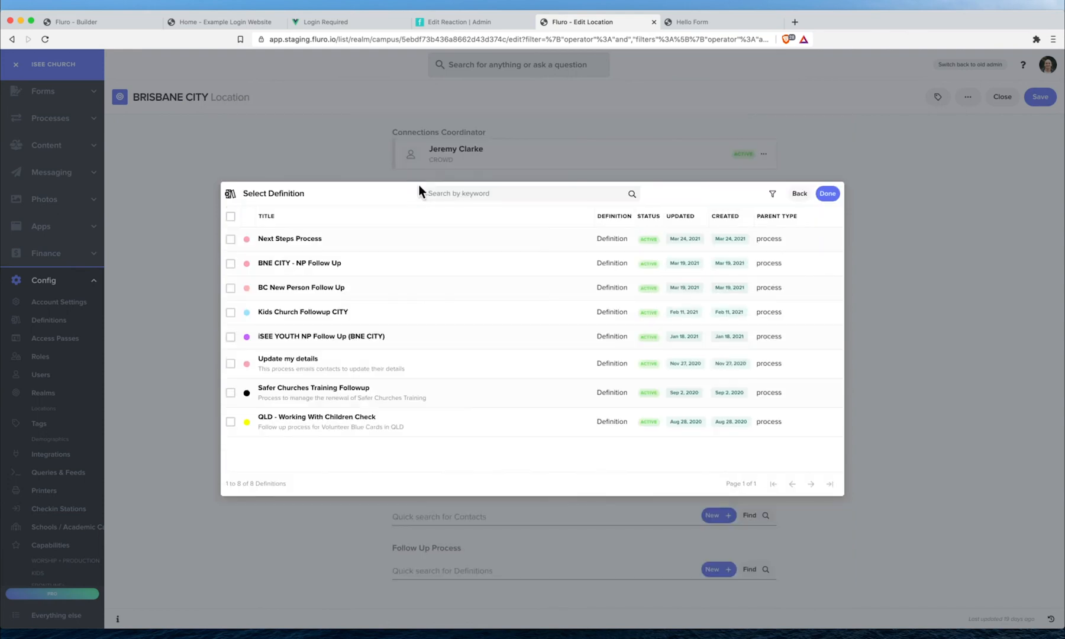
- Choose BNE CITY - NP Follow Up as the follow-up process and save the location
{"action": "left_click", "coordinate": [351, 268]}
{"action": "left_click", "coordinate": [827, 194]}
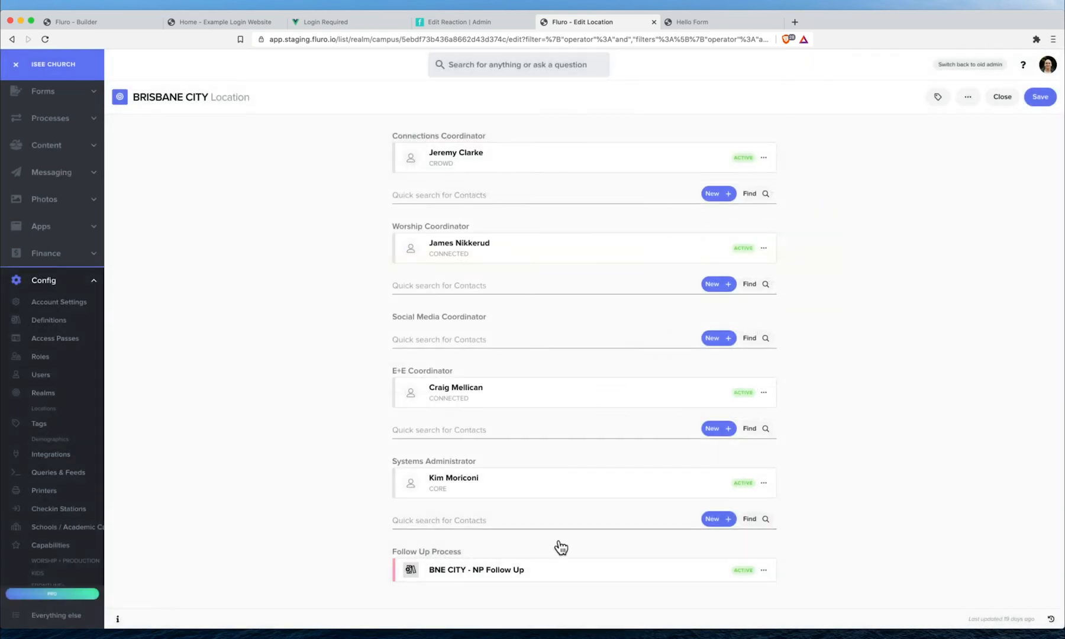
{"action": "left_click", "coordinate": [1039, 99]}
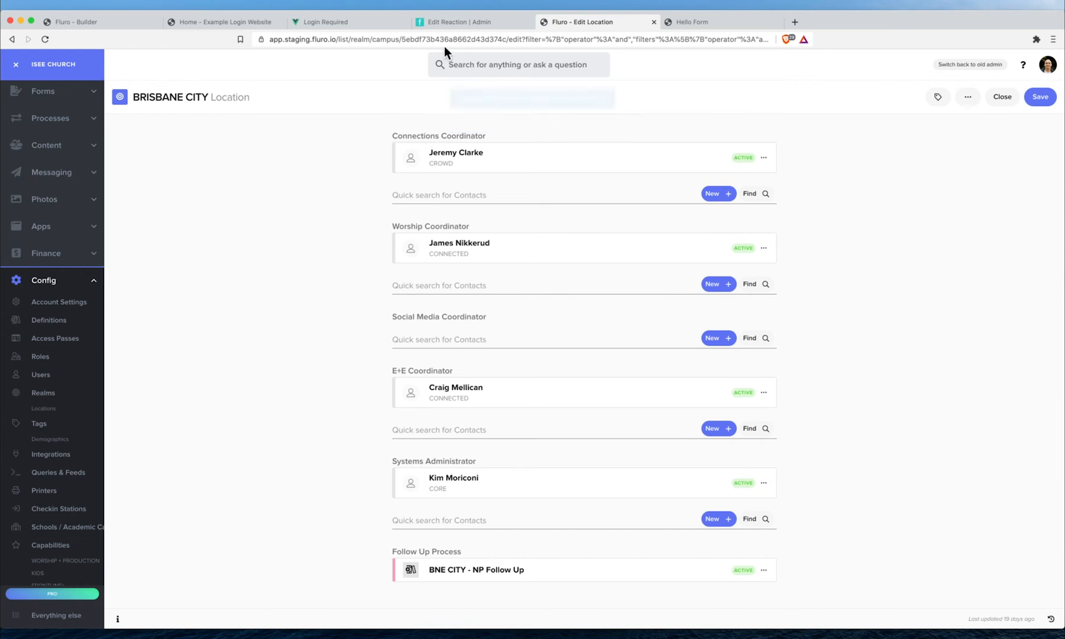
- Rerun the Hello Form - Switchboard reaction test and select the followUpProcess key in the input data
{"action": "left_click", "coordinate": [463, 23]}
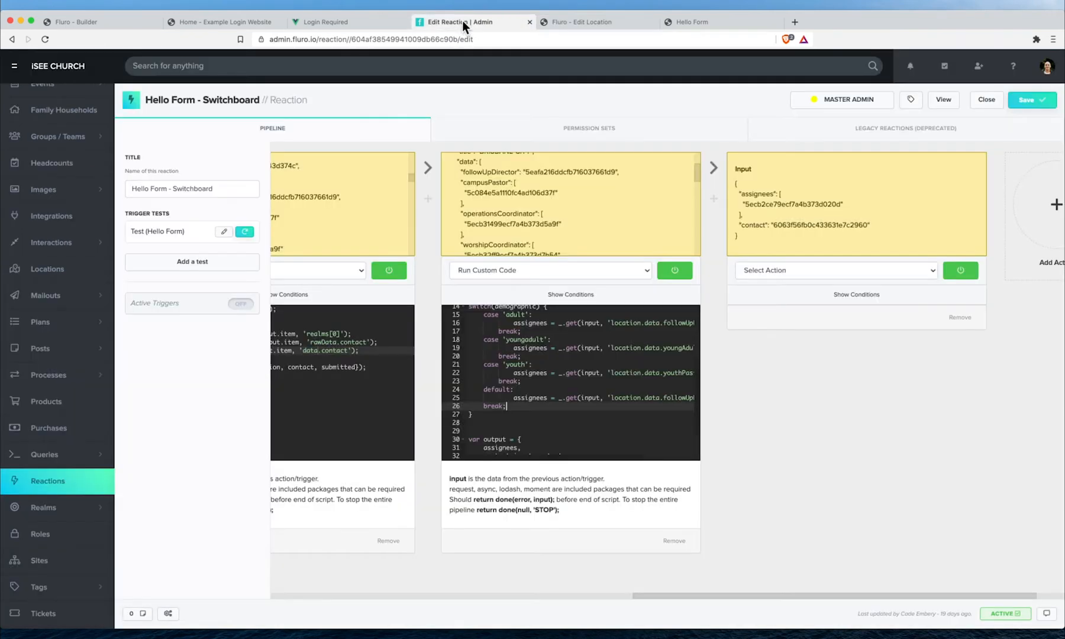
{"action": "left_click", "coordinate": [247, 234]}
{"action": "scroll", "coordinate": [475, 173], "scroll_direction": "down", "scroll_amount": 5}
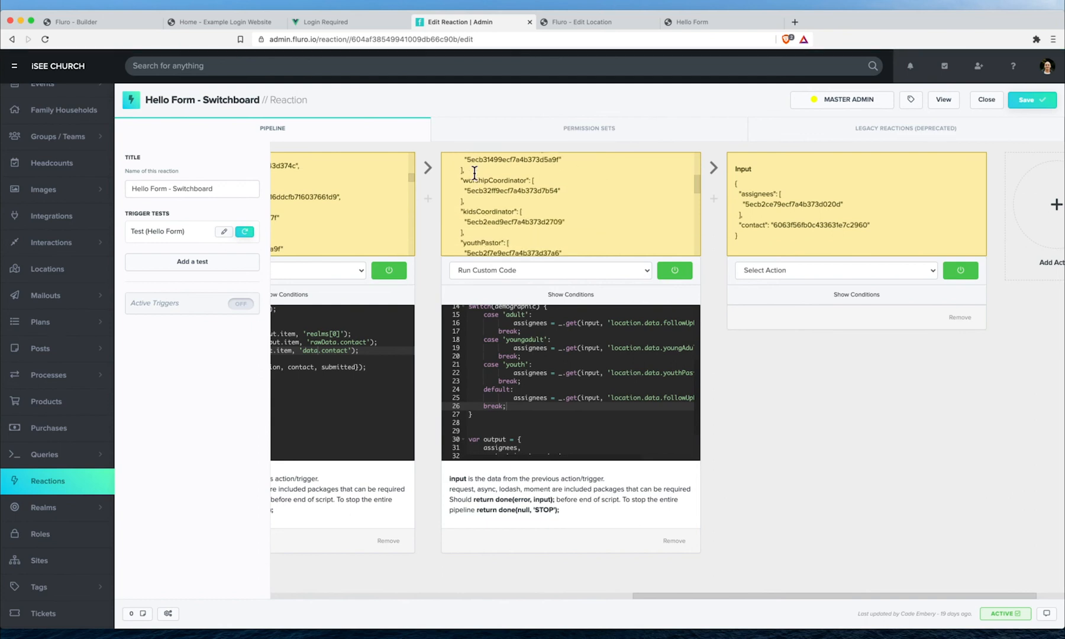
{"action": "scroll", "coordinate": [486, 195], "scroll_direction": "down", "scroll_amount": 5}
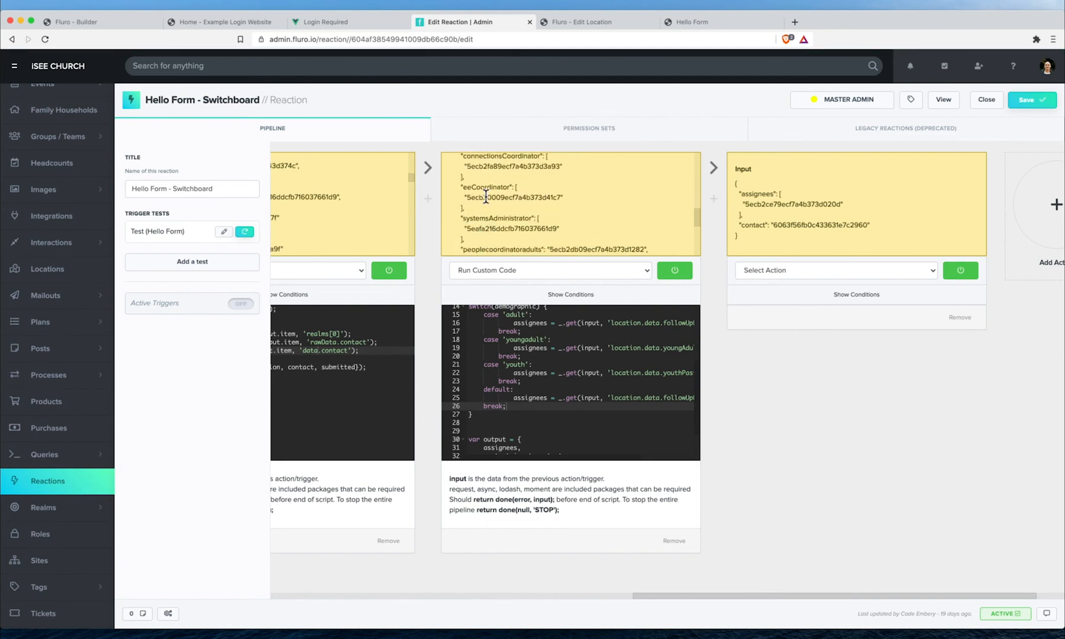
{"action": "double_click", "coordinate": [493, 225]}
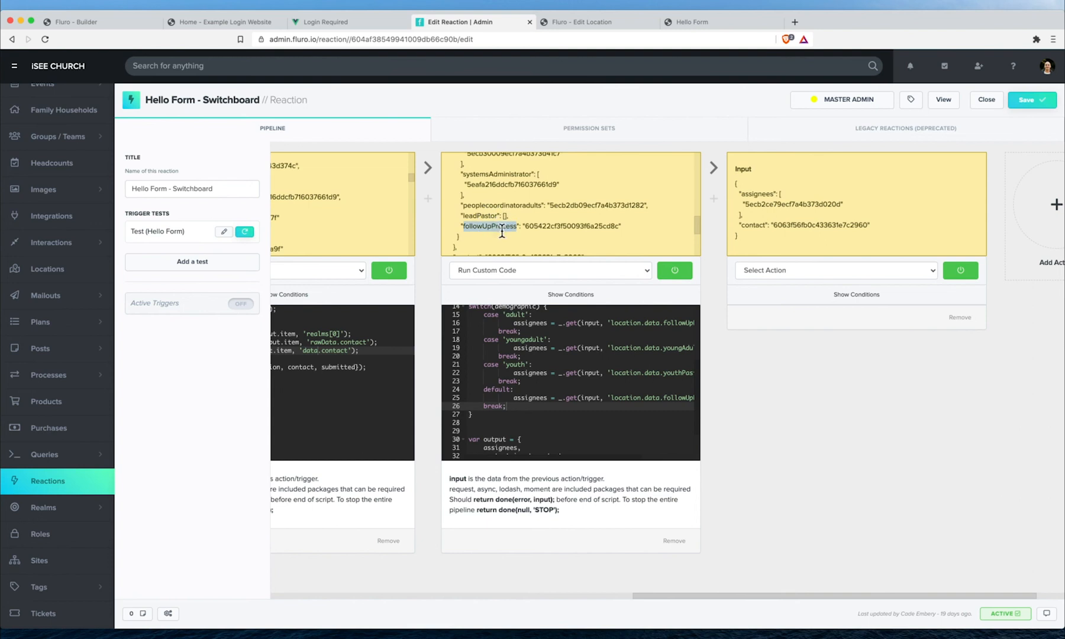
- Add targetProcess to the output object below contact and begin a var targetProcess declaration
{"action": "scroll", "coordinate": [537, 388], "scroll_direction": "down", "scroll_amount": 2}
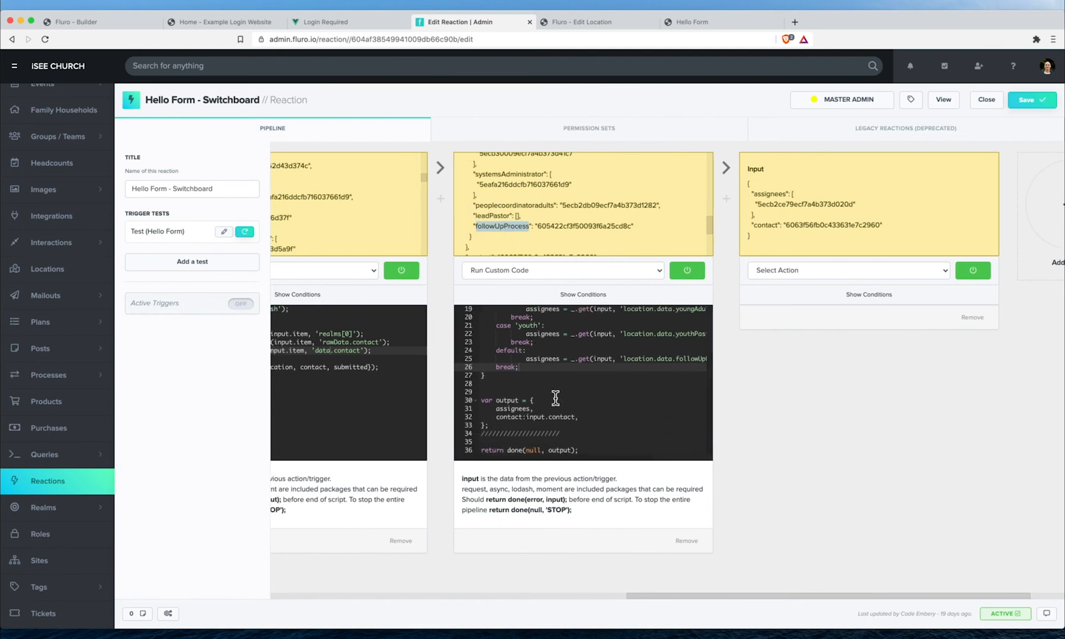
{"action": "left_click", "coordinate": [580, 416]}
{"action": "key", "text": "Return"}
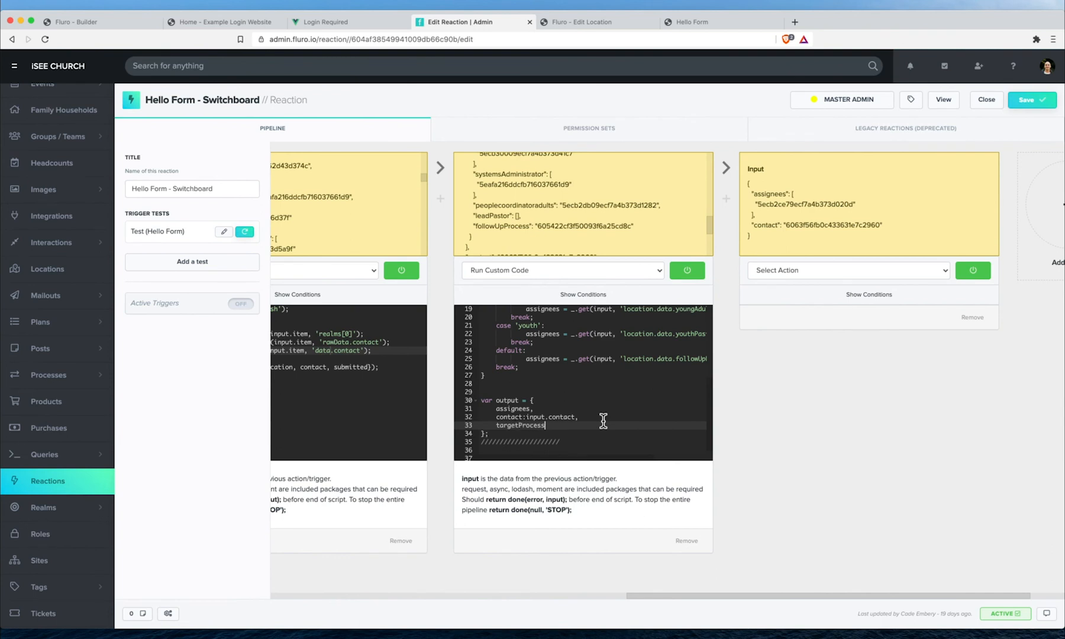
{"action": "scroll", "coordinate": [603, 421], "scroll_direction": "up", "scroll_amount": 6}
{"action": "left_click", "coordinate": [509, 351]}
{"action": "type", "text": "var targetProc"}
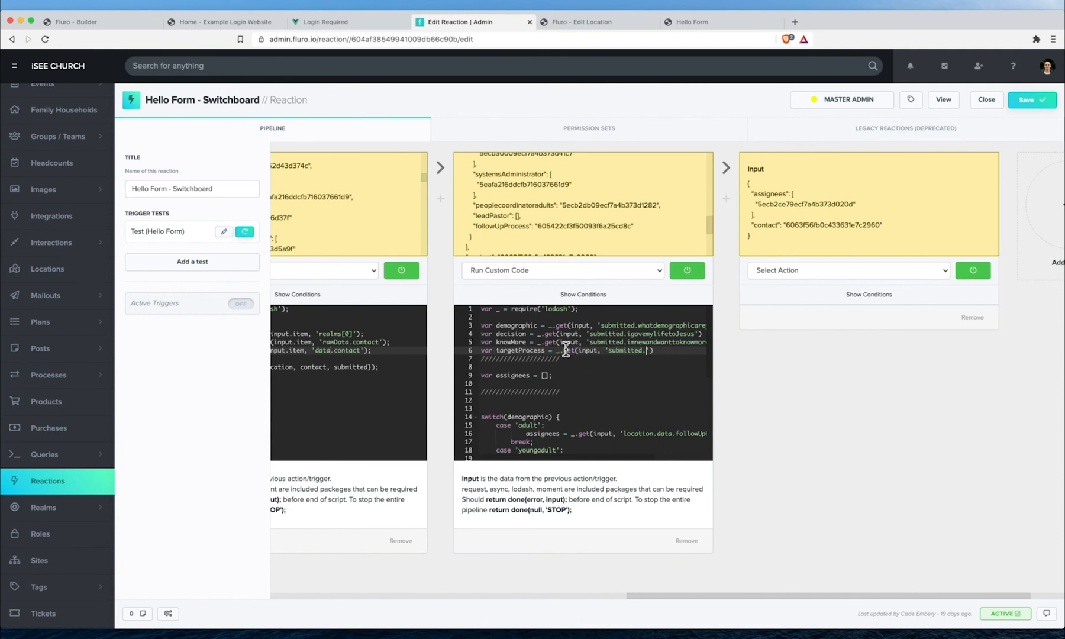
- Change line 6 so targetProcess reads location.data.followUpProcess, and save the reaction
{"action": "double_click", "coordinate": [614, 351]}
{"action": "type", "text": "location.data.followUpProcess."}
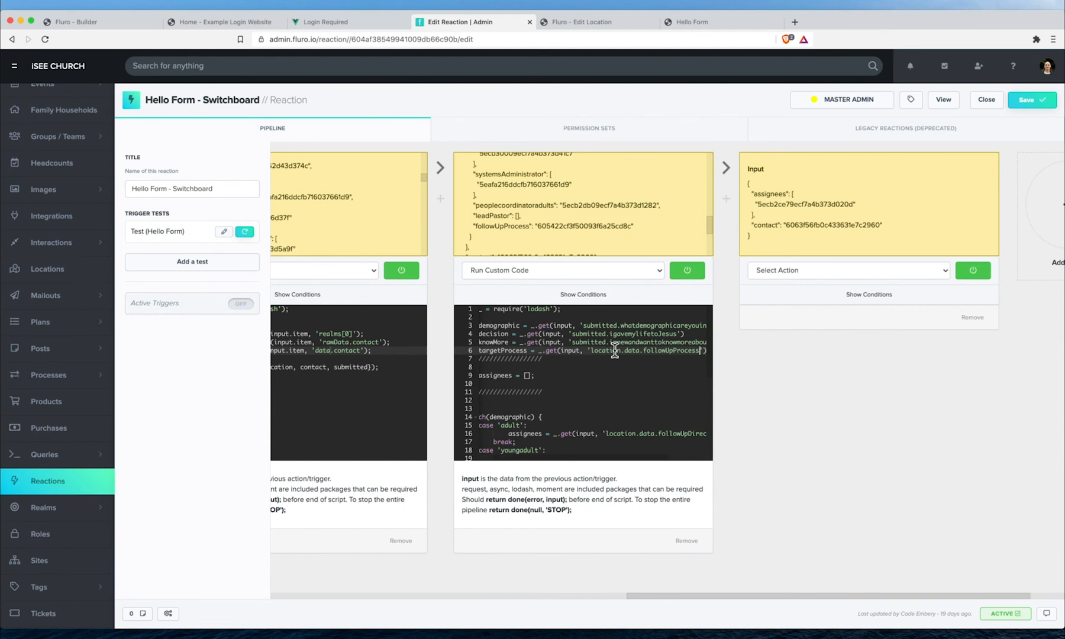
{"action": "scroll", "coordinate": [594, 333], "scroll_direction": "left", "scroll_amount": 1}
{"action": "double_click", "coordinate": [543, 350]}
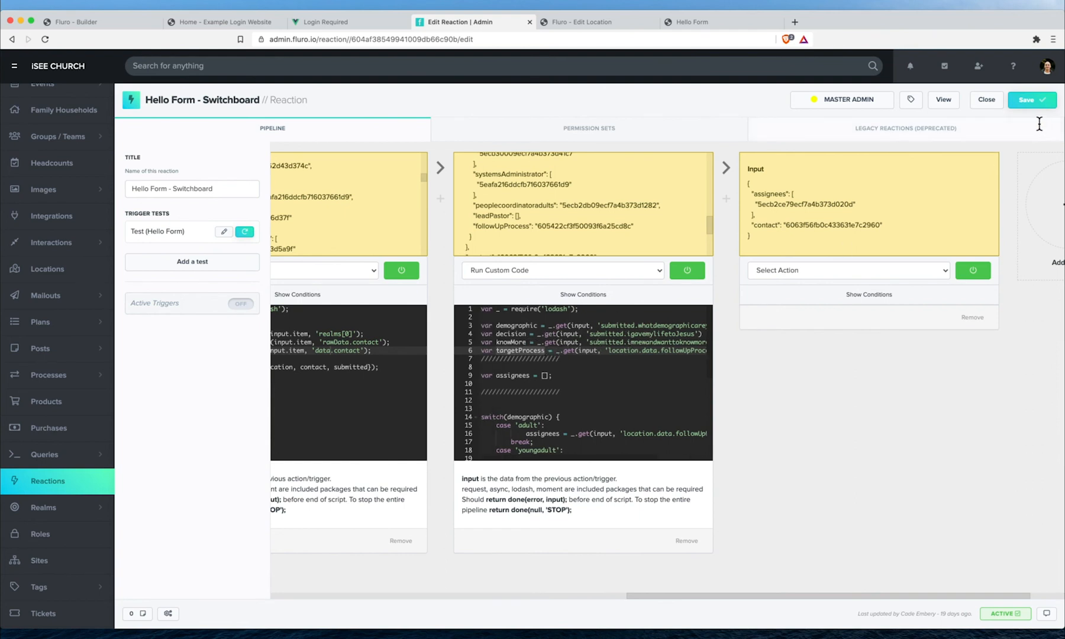
{"action": "left_click", "coordinate": [1029, 99]}
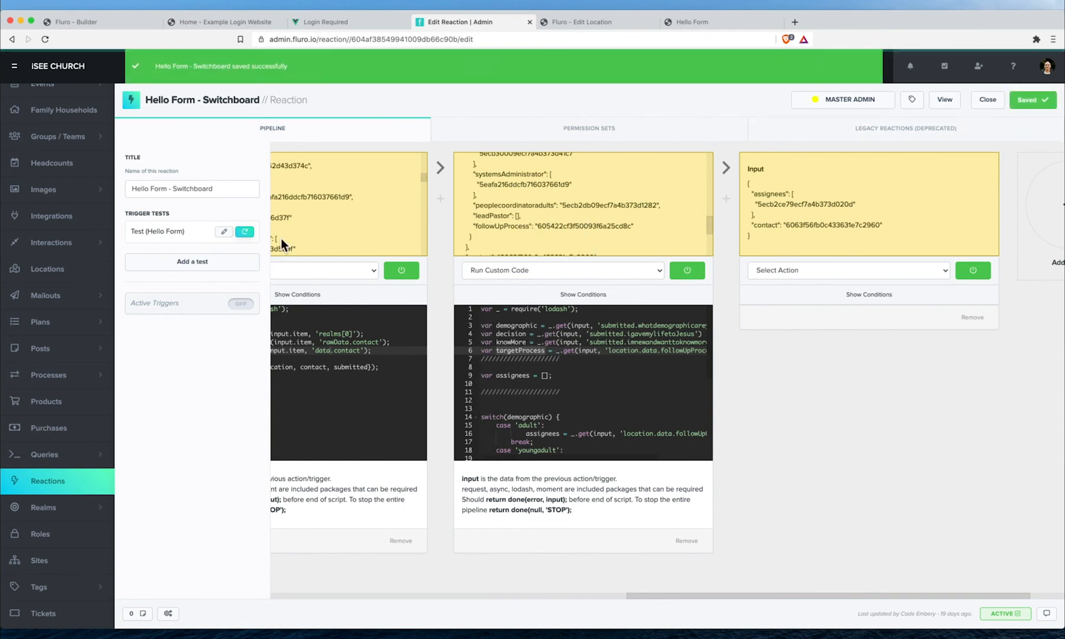
- Rerun the trigger test and check the assignees, contact and targetProcess IDs in the input
{"action": "left_click", "coordinate": [244, 231]}
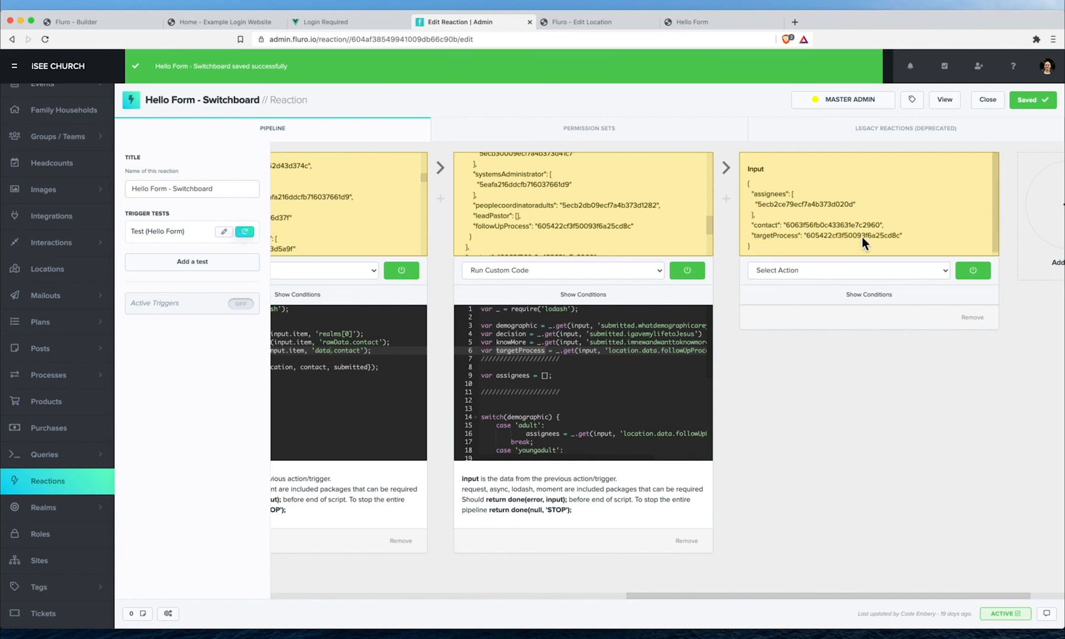
{"action": "double_click", "coordinate": [861, 236]}
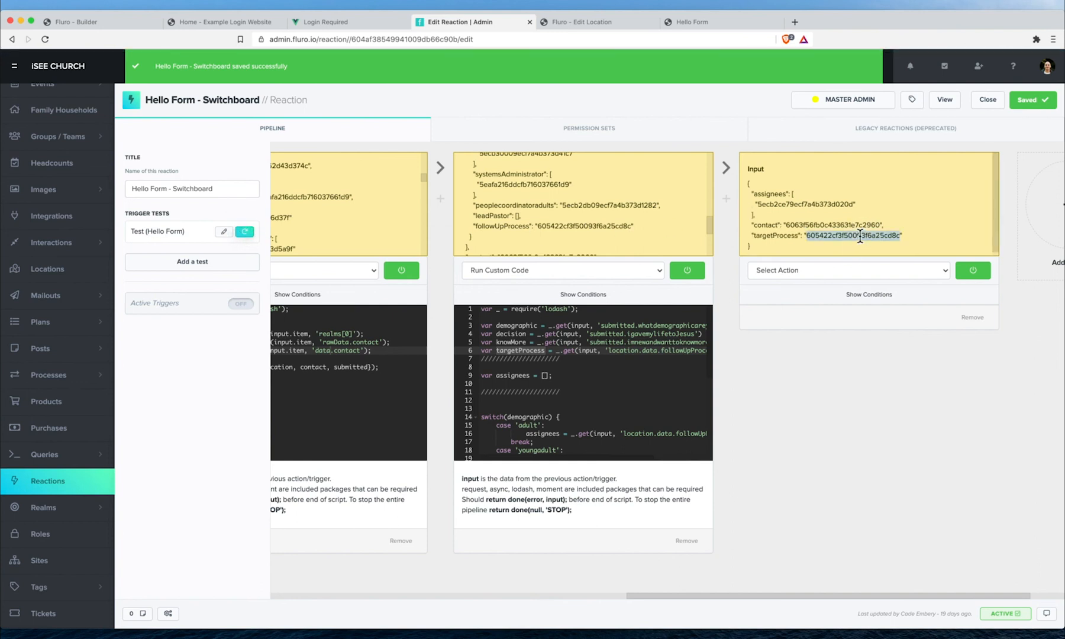
{"action": "double_click", "coordinate": [782, 205]}
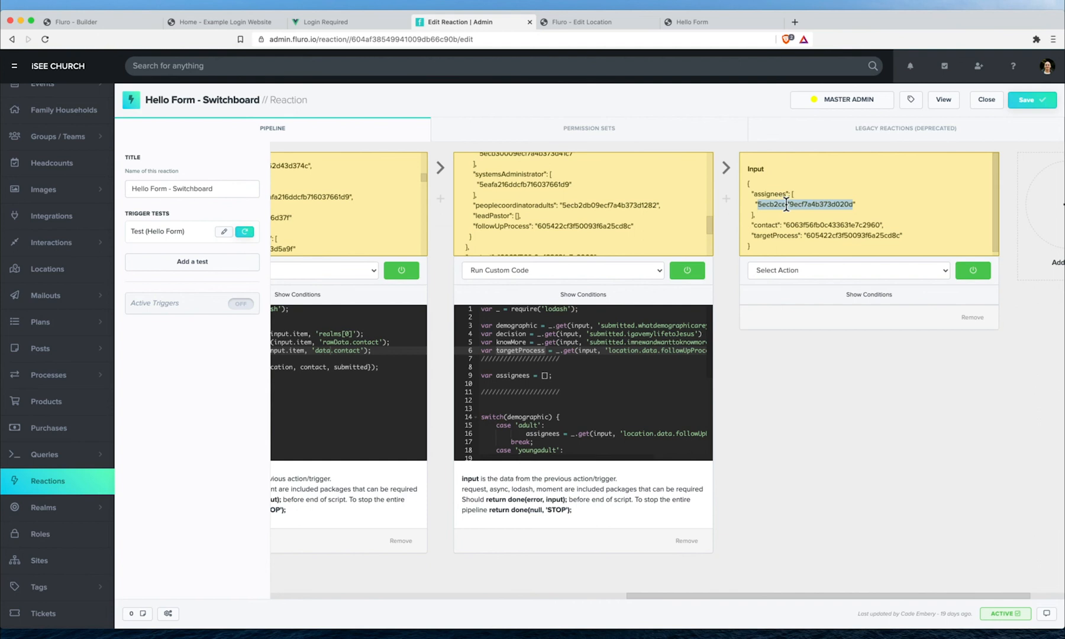
{"action": "double_click", "coordinate": [812, 224]}
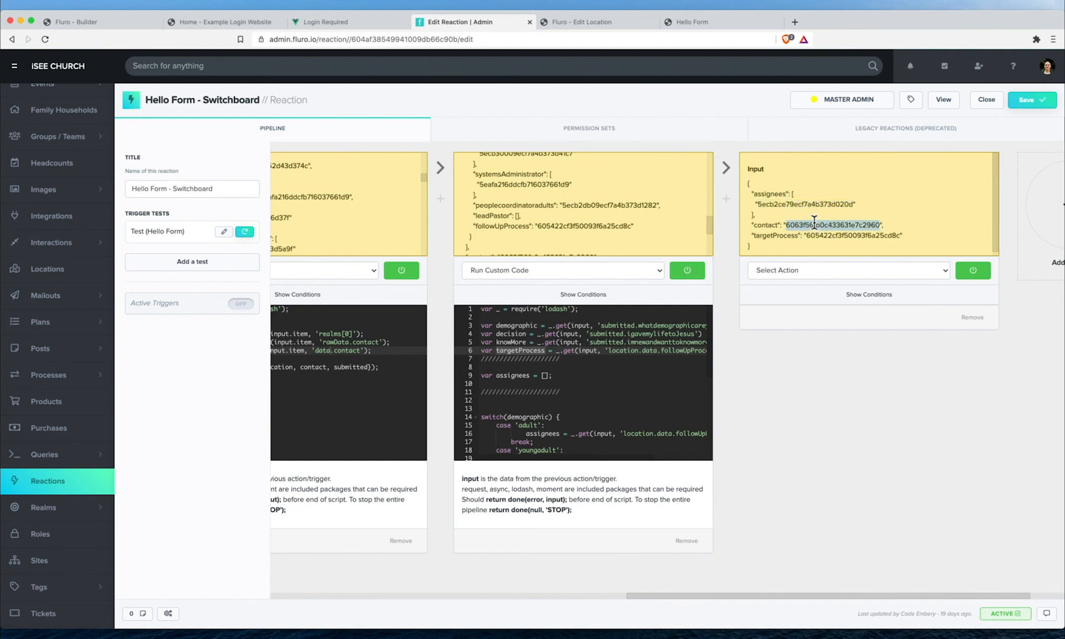
{"action": "double_click", "coordinate": [852, 235]}
- Add submission to step one's returned values and start a var submission declaration
{"action": "scroll", "coordinate": [316, 380], "scroll_direction": "left", "scroll_amount": 1}
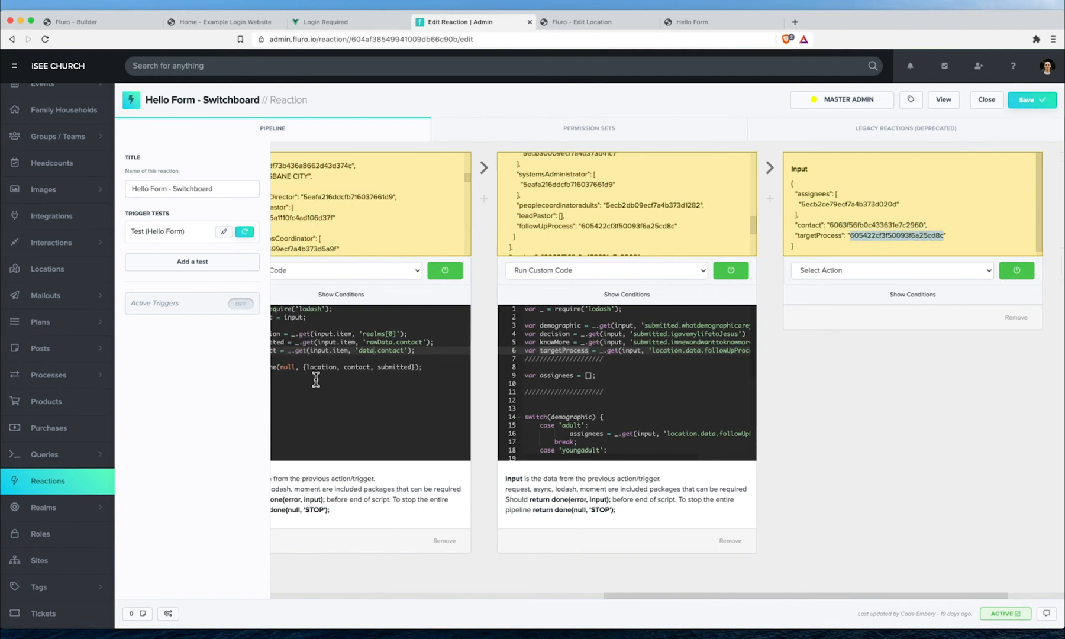
{"action": "scroll", "coordinate": [316, 379], "scroll_direction": "left", "scroll_amount": 2}
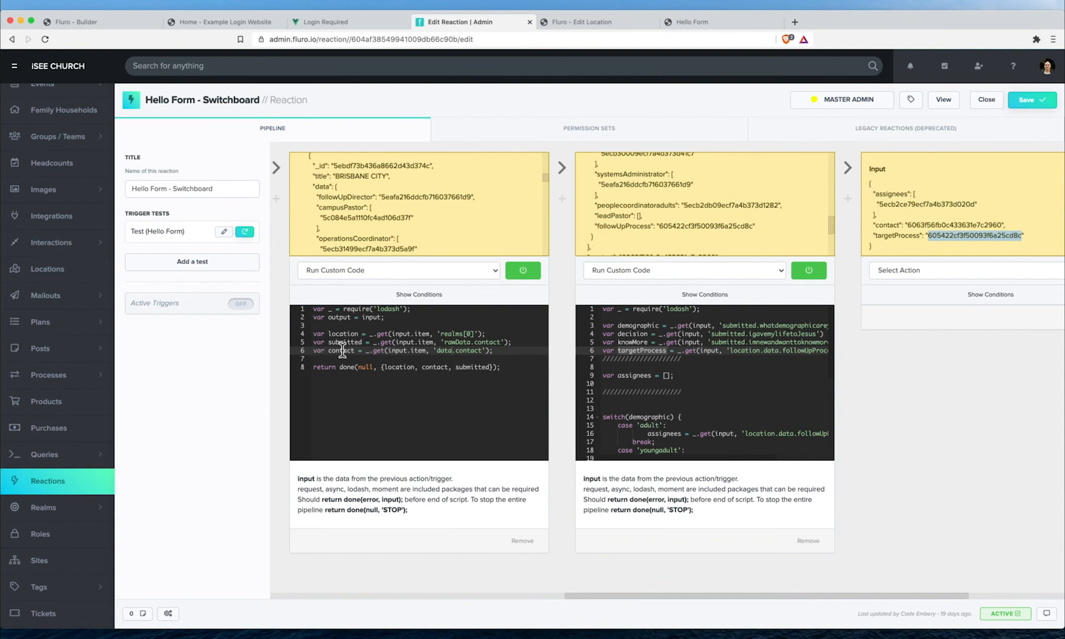
{"action": "left_click", "coordinate": [422, 368]}
{"action": "type", "text": "submission,"}
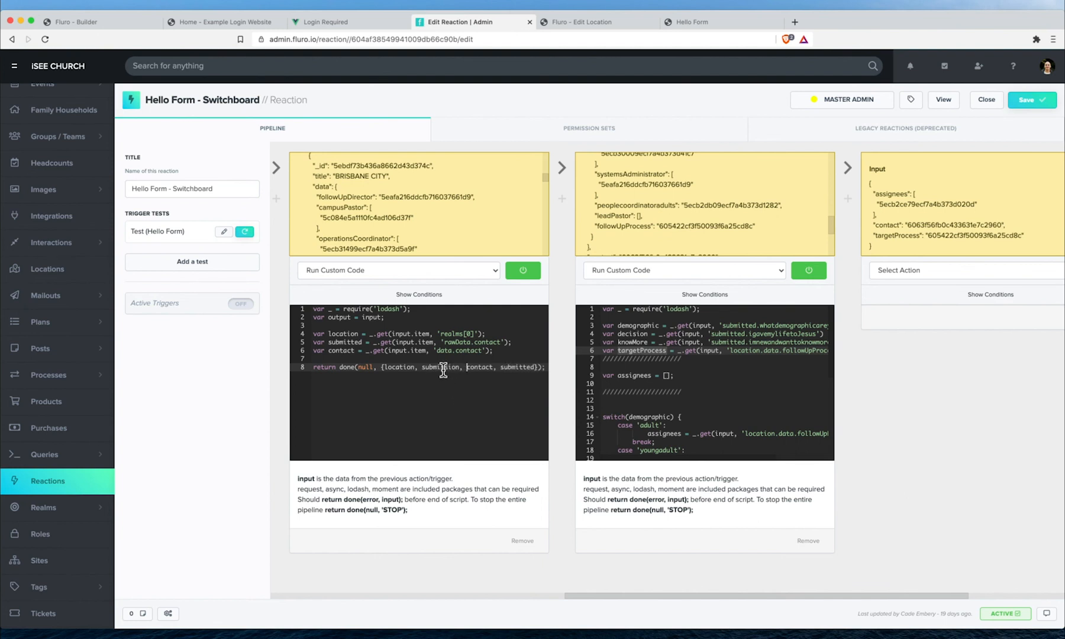
{"action": "left_click", "coordinate": [500, 352]}
{"action": "key", "text": "Return"}
{"action": "type", "text": "v"}
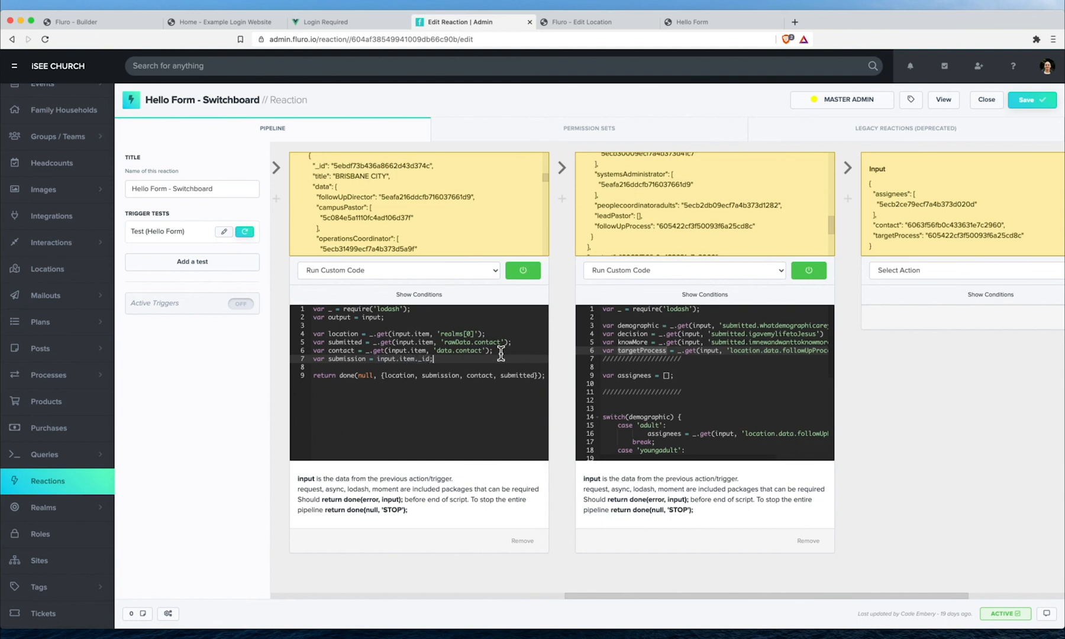
{"action": "double_click", "coordinate": [440, 376]}
- Add submission:input.submission to step two's output, save, and remove the trailing comma
{"action": "scroll", "coordinate": [698, 367], "scroll_direction": "down", "scroll_amount": 3}
{"action": "scroll", "coordinate": [704, 377], "scroll_direction": "down", "scroll_amount": 2}
{"action": "left_click", "coordinate": [679, 418]}
{"action": "key", "text": "Return"}
{"action": "type", "text": "submission:"}
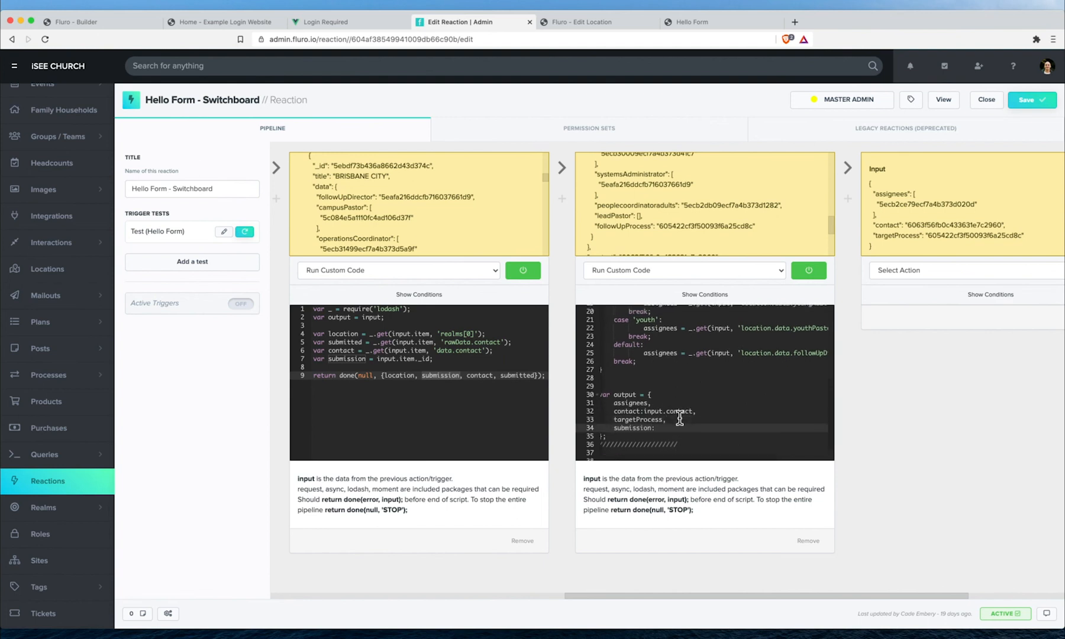
{"action": "type", "text": "input.submission,"}
{"action": "left_click", "coordinate": [1030, 99]}
{"action": "scroll", "coordinate": [707, 360], "scroll_direction": "right", "scroll_amount": 2}
{"action": "scroll", "coordinate": [707, 360], "scroll_direction": "left", "scroll_amount": 2}
{"action": "scroll", "coordinate": [687, 404], "scroll_direction": "down", "scroll_amount": 1}
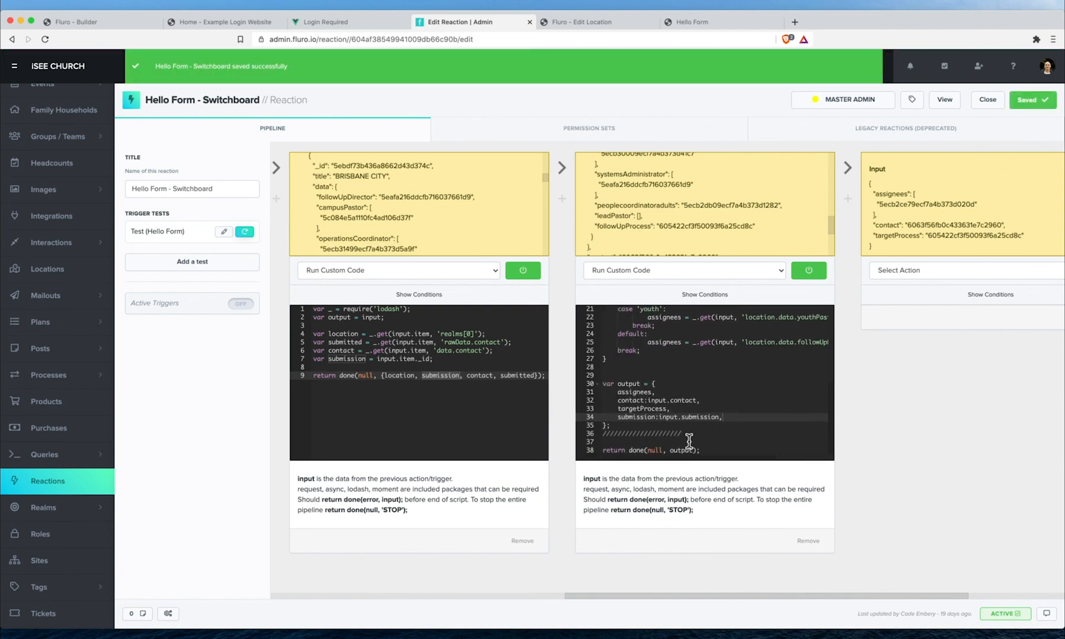
{"action": "scroll", "coordinate": [689, 441], "scroll_direction": "right", "scroll_amount": 4}
{"action": "key", "text": "BackSpace"}
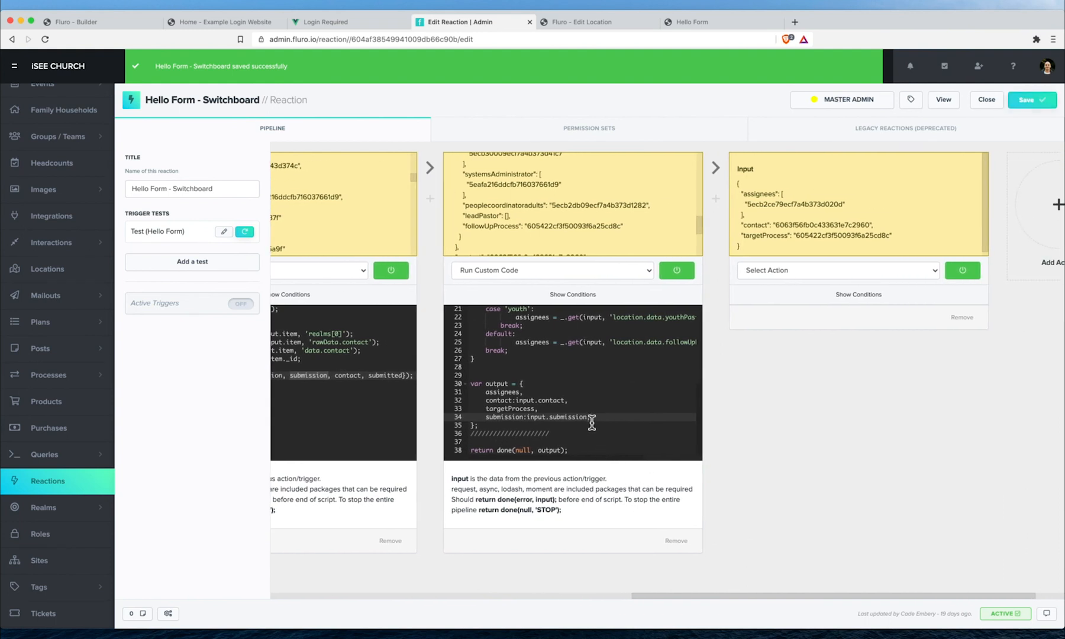
- Rerun the test and check the input values from assignees to submission
{"action": "left_click", "coordinate": [248, 233]}
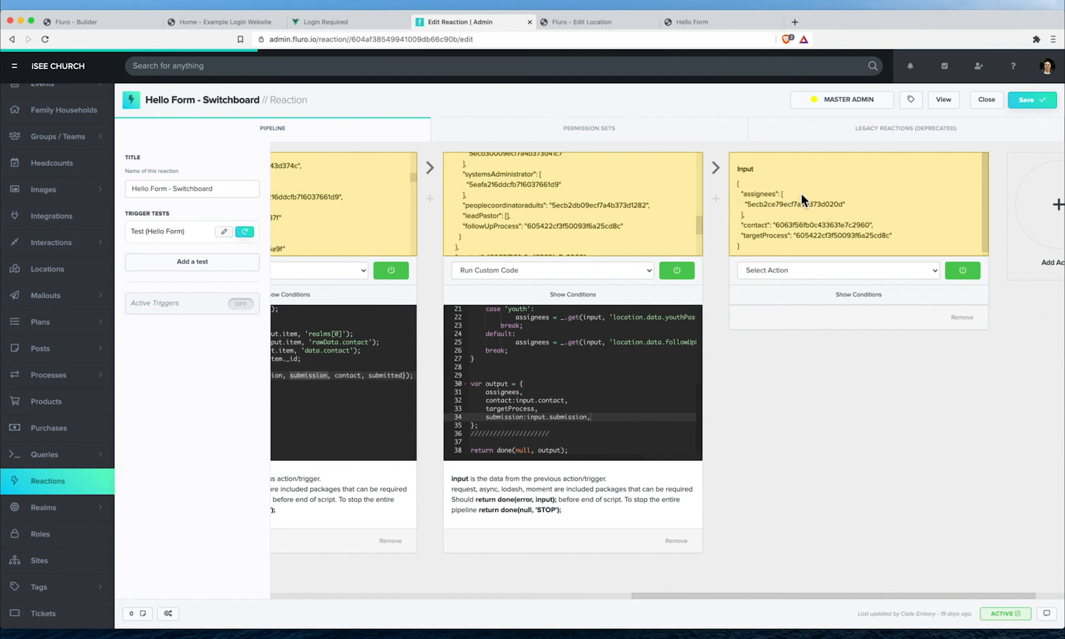
{"action": "left_click_drag", "start_coordinate": [748, 175], "coordinate": [797, 186]}
{"action": "left_click", "coordinate": [797, 186]}
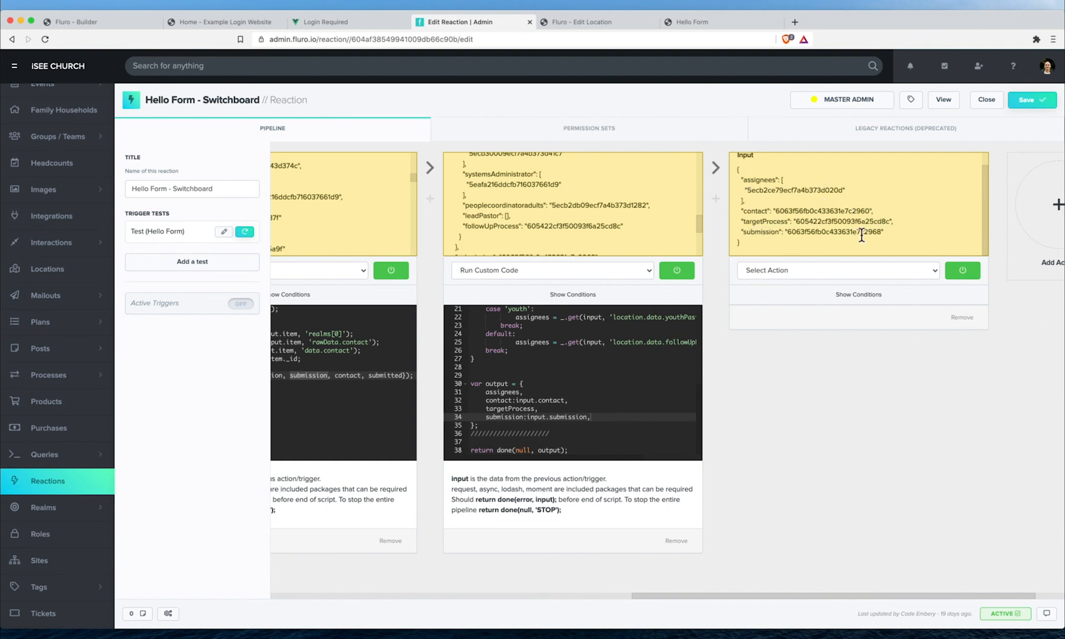
- Make the third step an Add to Process action with submission as its target item key
{"action": "left_click", "coordinate": [816, 276]}
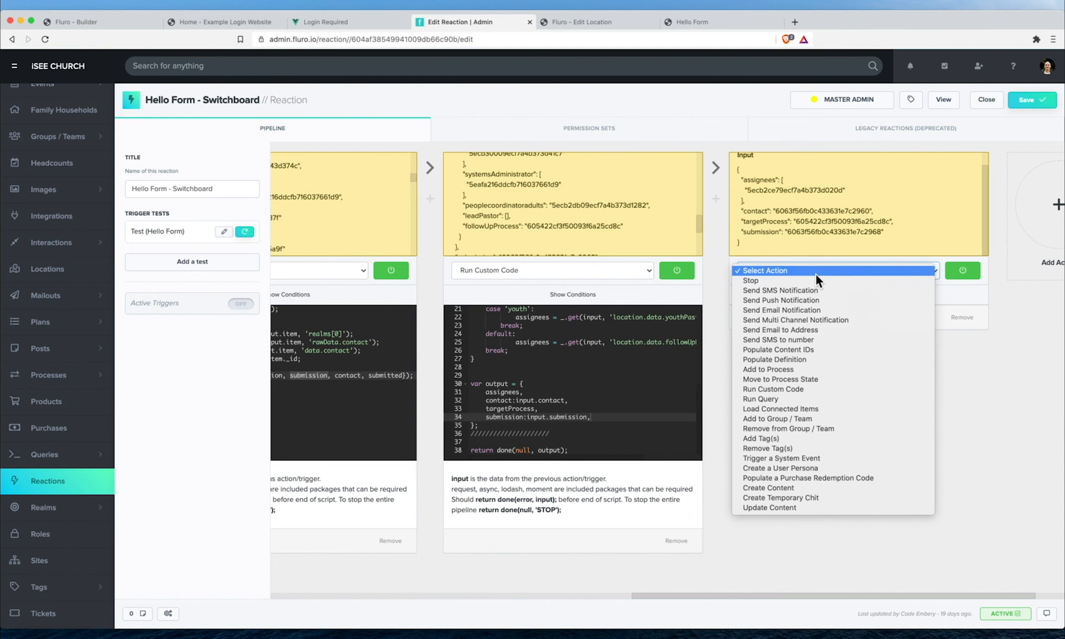
{"action": "left_click", "coordinate": [813, 373]}
{"action": "scroll", "coordinate": [864, 351], "scroll_direction": "down", "scroll_amount": 1}
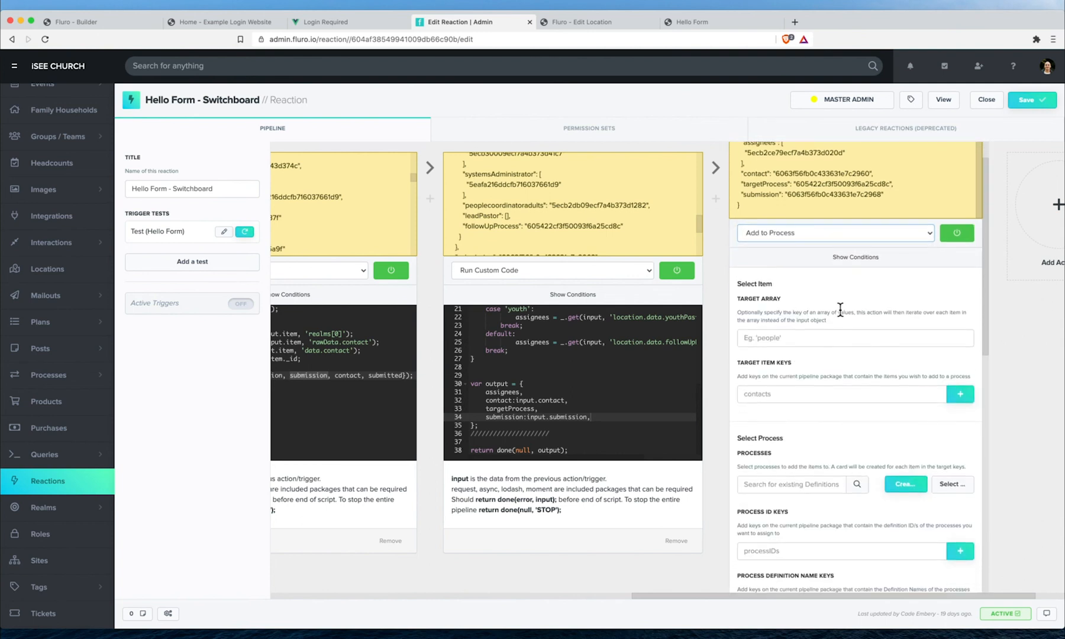
{"action": "scroll", "coordinate": [840, 309], "scroll_direction": "right", "scroll_amount": 2}
{"action": "scroll", "coordinate": [775, 349], "scroll_direction": "up", "scroll_amount": 1}
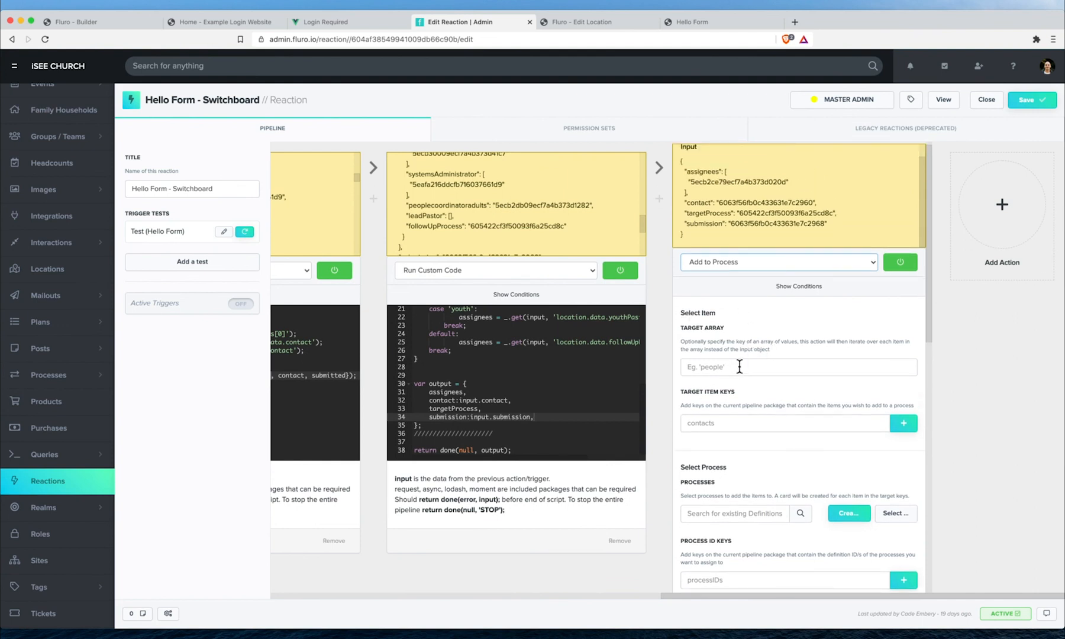
{"action": "left_click", "coordinate": [753, 424]}
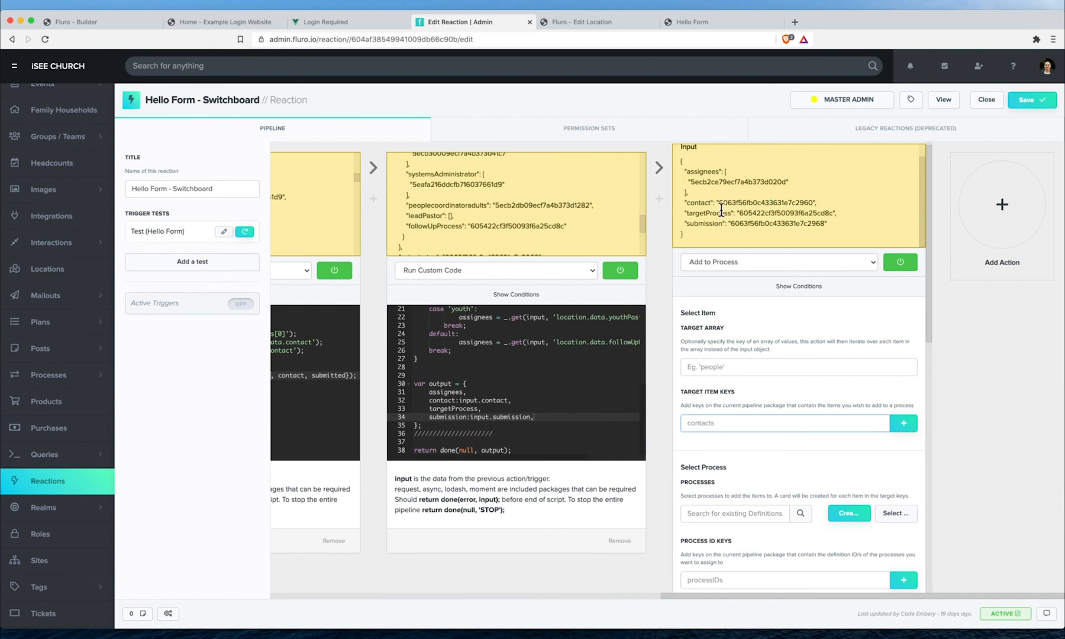
{"action": "type", "text": "submission"}
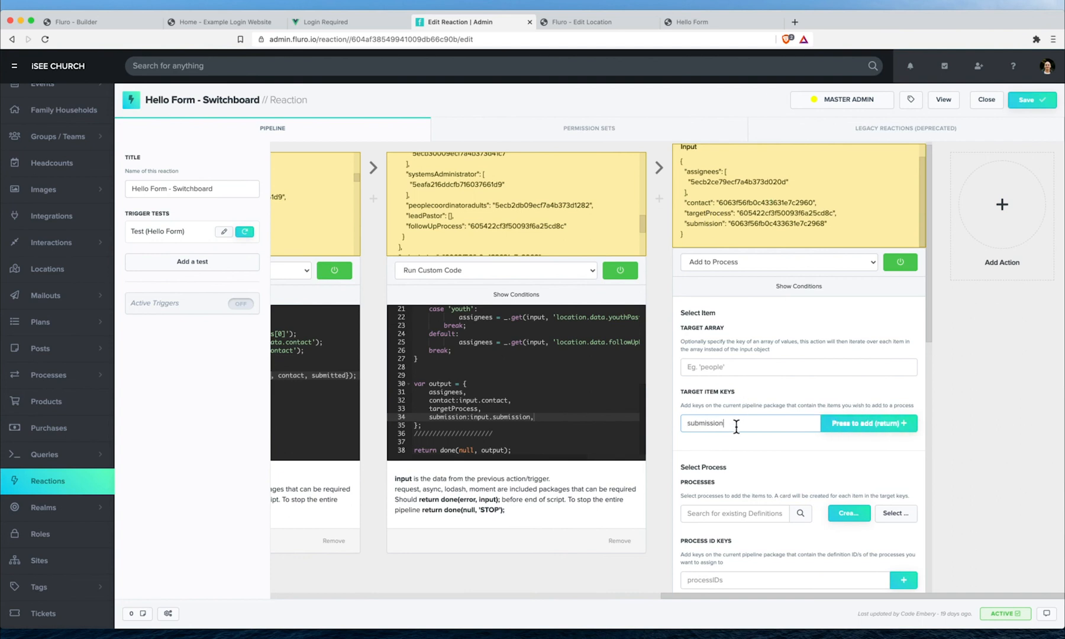
{"action": "key", "text": "Return"}
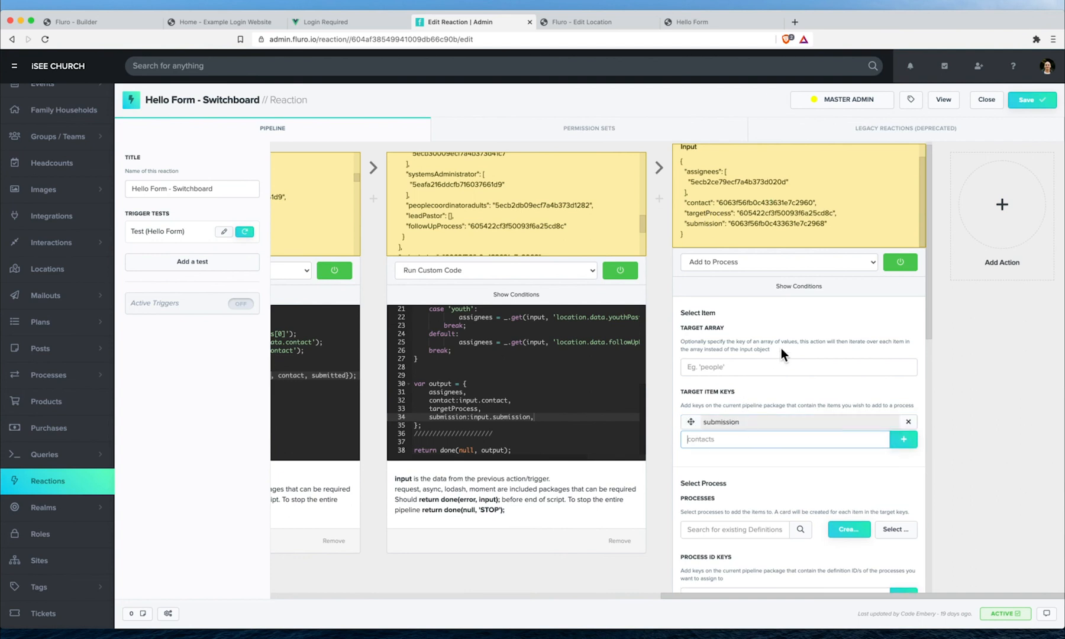
- Try the copied targetProcess ID as a process ID key, then remove it again
{"action": "scroll", "coordinate": [794, 368], "scroll_direction": "down", "scroll_amount": 1}
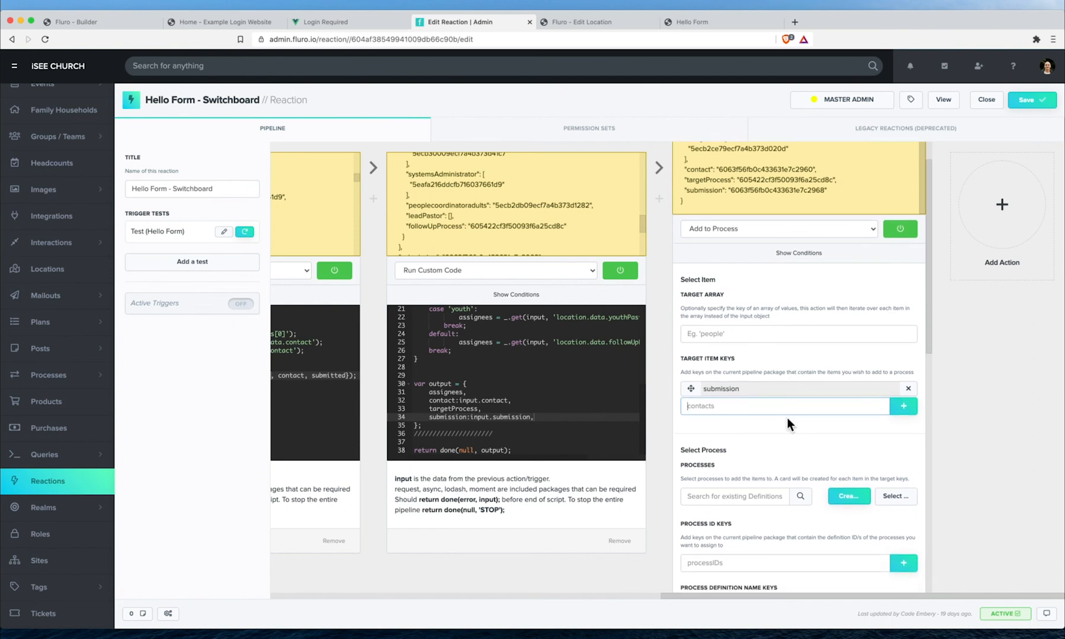
{"action": "scroll", "coordinate": [737, 445], "scroll_direction": "down", "scroll_amount": 4}
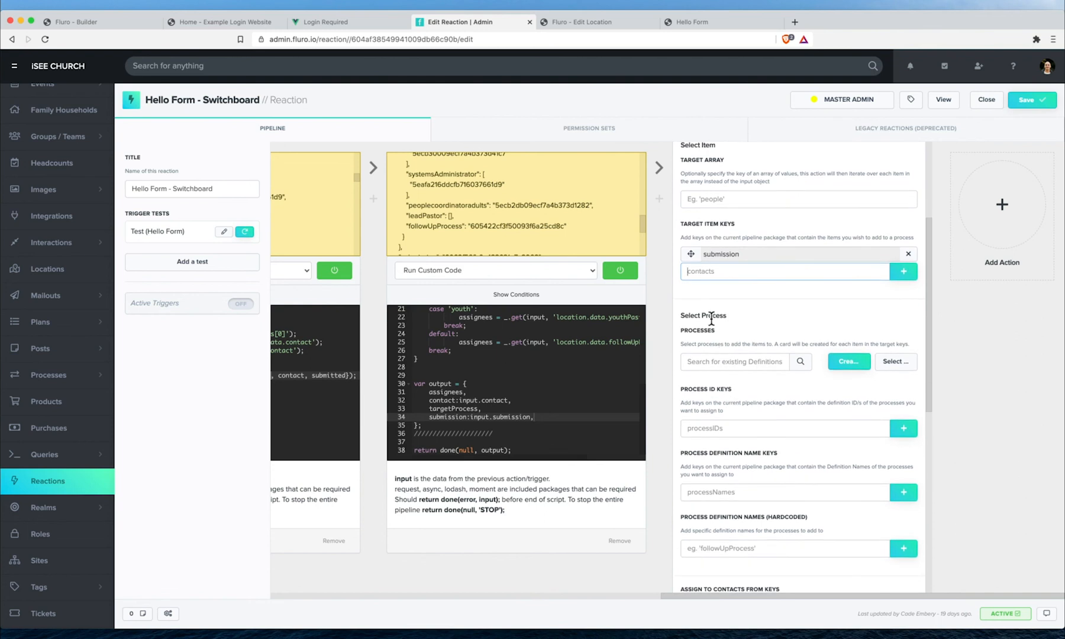
{"action": "scroll", "coordinate": [712, 325], "scroll_direction": "down", "scroll_amount": 1}
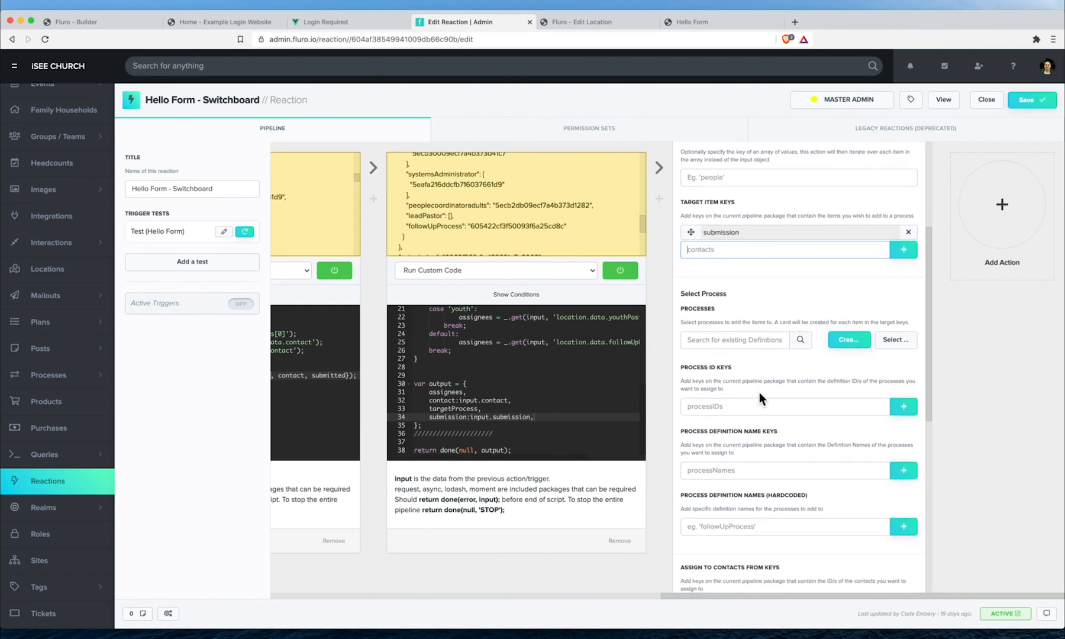
{"action": "scroll", "coordinate": [742, 269], "scroll_direction": "up", "scroll_amount": 5}
{"action": "double_click", "coordinate": [771, 213]}
{"action": "key", "text": "super+c"}
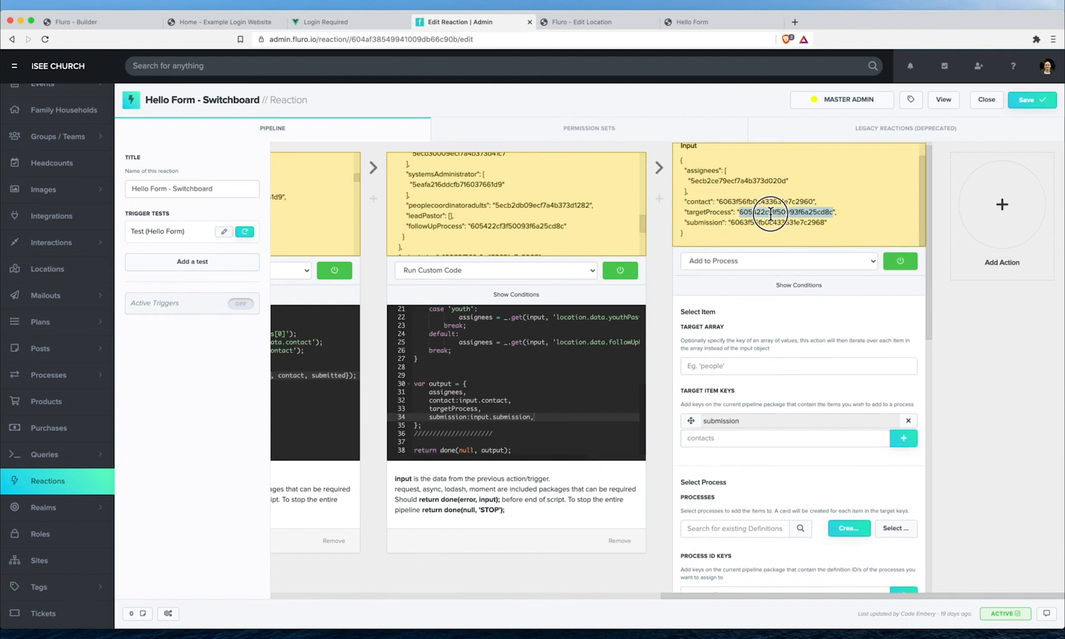
{"action": "scroll", "coordinate": [769, 224], "scroll_direction": "down", "scroll_amount": 3}
{"action": "scroll", "coordinate": [769, 224], "scroll_direction": "down", "scroll_amount": 2}
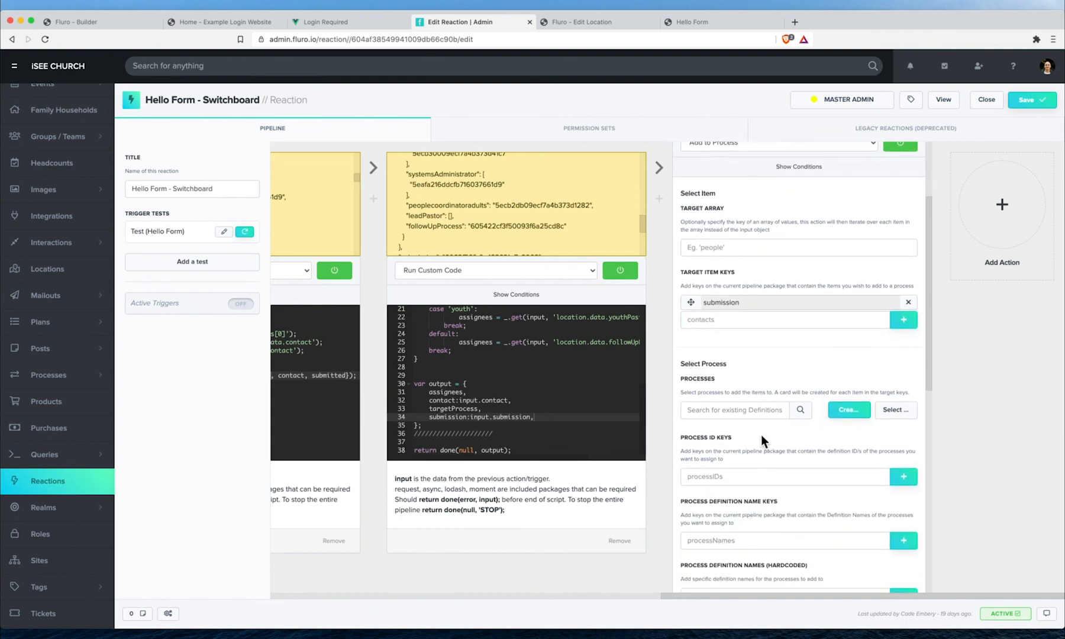
{"action": "left_click", "coordinate": [751, 476]}
{"action": "key", "text": "super+v"}
{"action": "key", "text": "Return"}
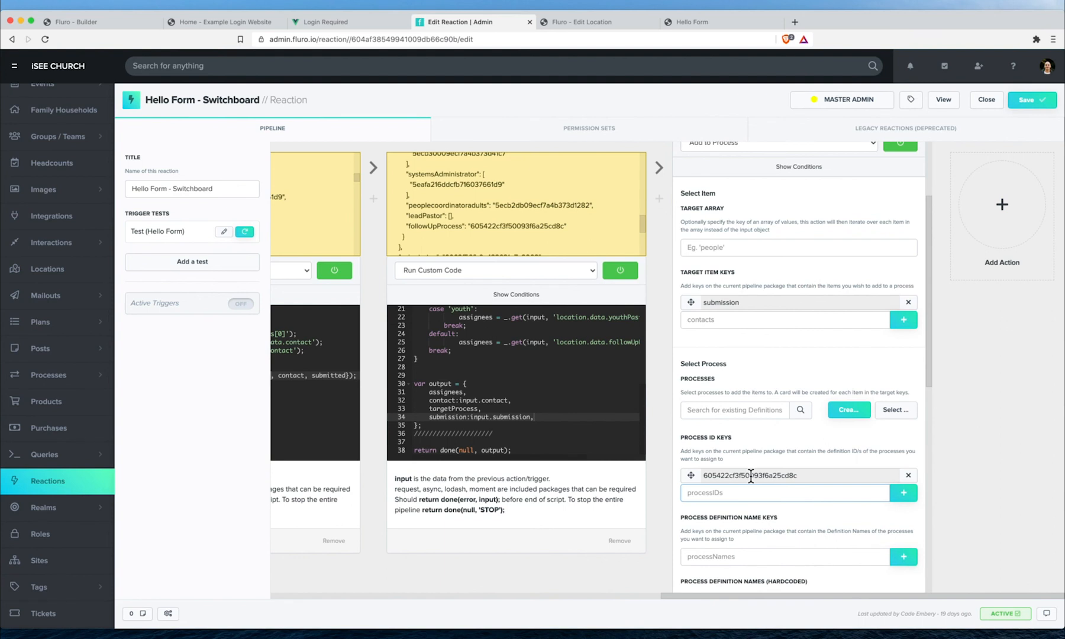
{"action": "scroll", "coordinate": [858, 408], "scroll_direction": "down", "scroll_amount": 3}
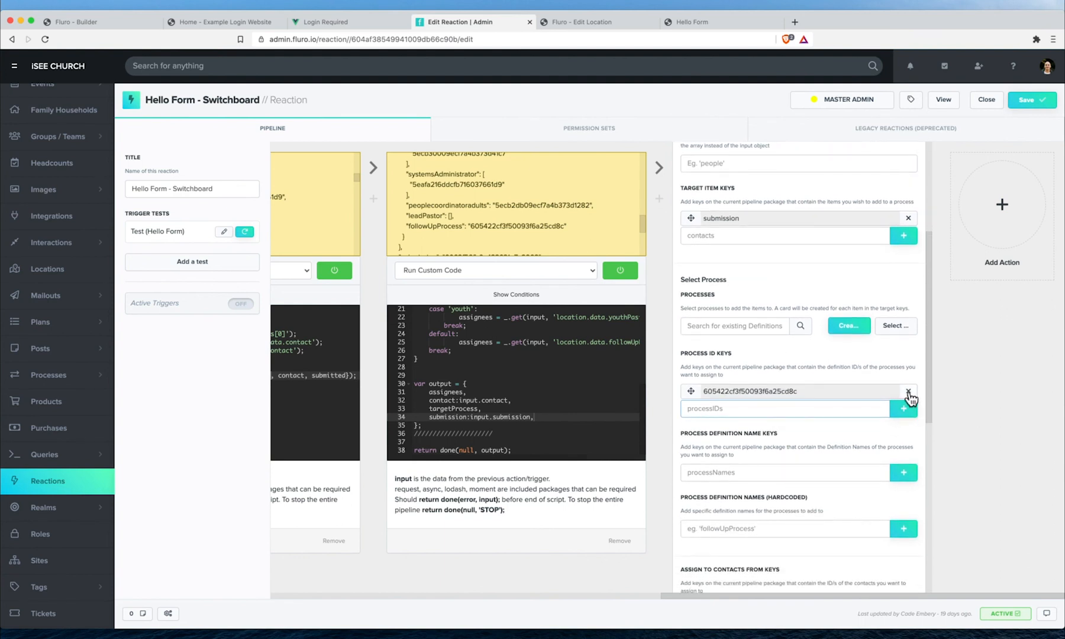
{"action": "left_click", "coordinate": [908, 392]}
{"action": "scroll", "coordinate": [752, 395], "scroll_direction": "up", "scroll_amount": 6}
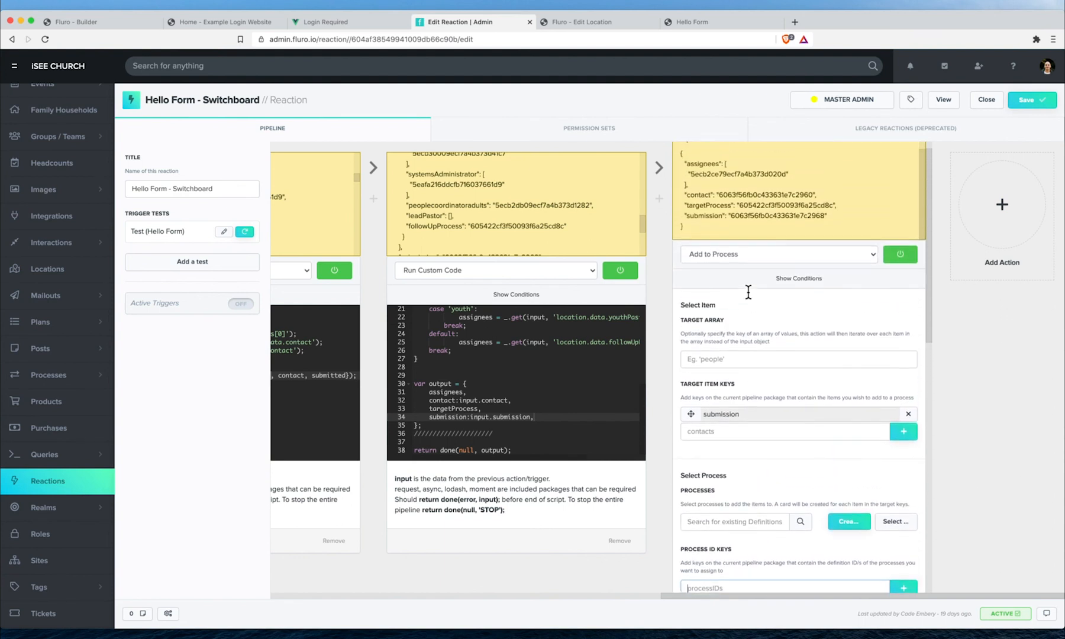
{"action": "scroll", "coordinate": [784, 367], "scroll_direction": "down", "scroll_amount": 4}
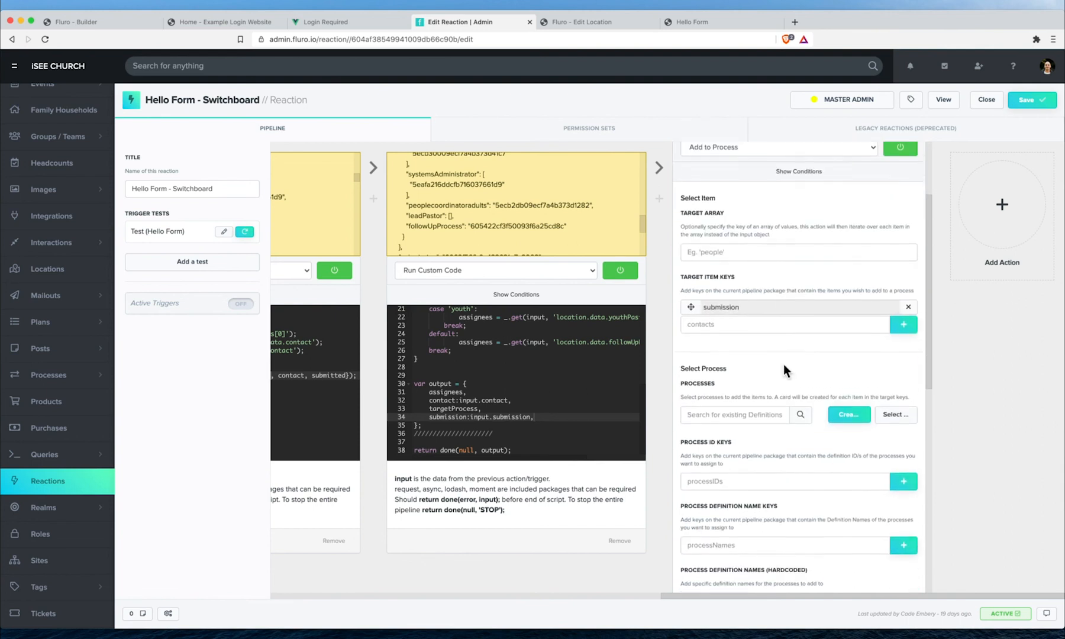
{"action": "scroll", "coordinate": [784, 370], "scroll_direction": "down", "scroll_amount": 1}
{"action": "scroll", "coordinate": [730, 467], "scroll_direction": "up", "scroll_amount": 1}
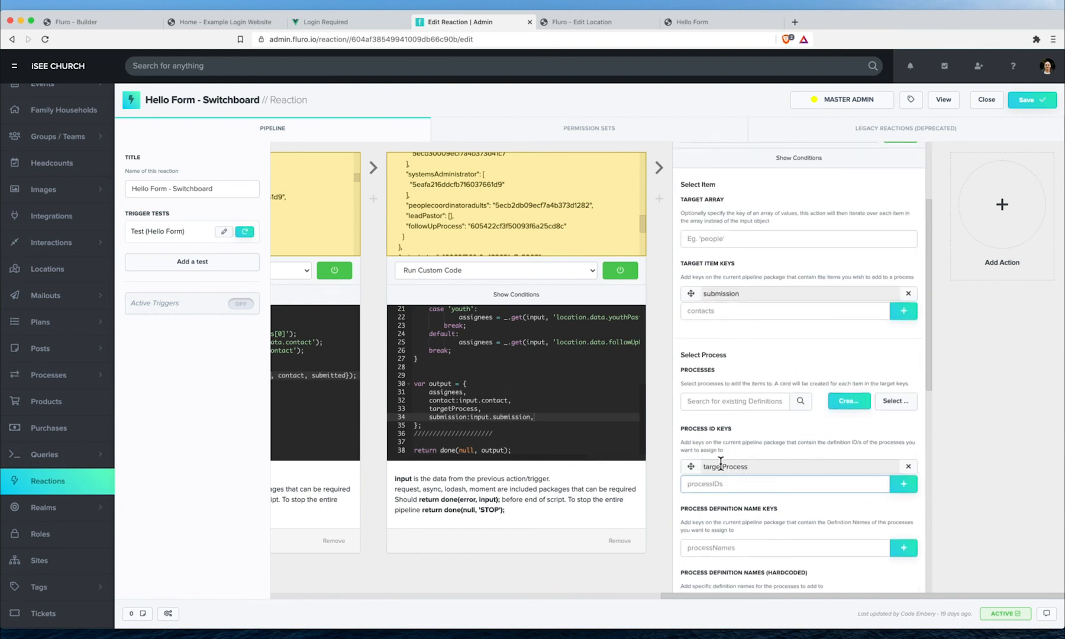
{"action": "scroll", "coordinate": [748, 338], "scroll_direction": "up", "scroll_amount": 4}
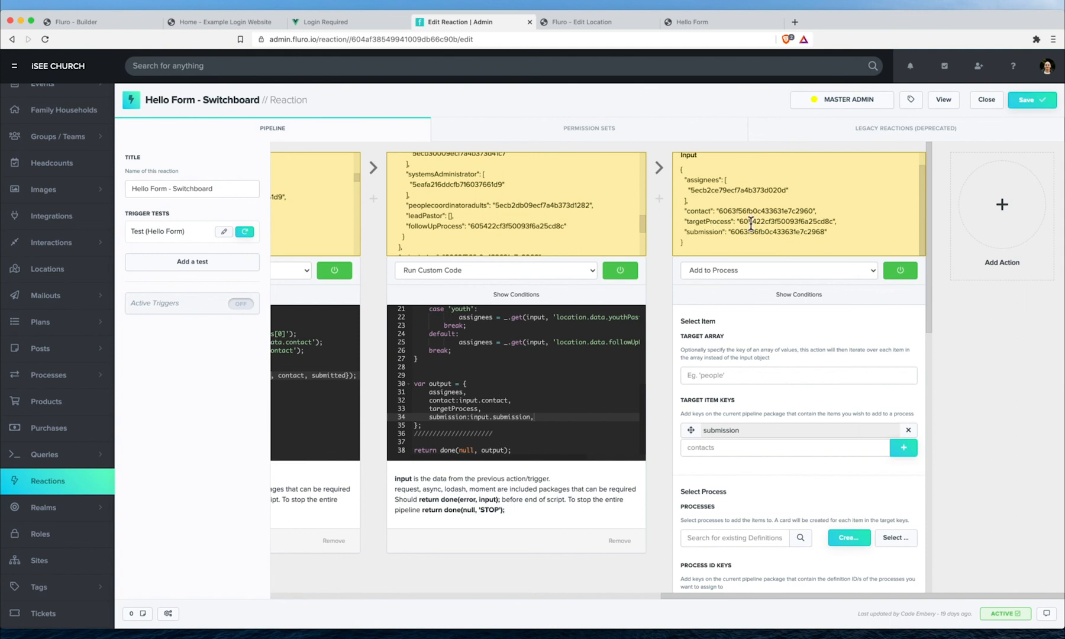
- Add assignees as the Assign to Contacts key and save the reaction
{"action": "double_click", "coordinate": [783, 222]}
{"action": "scroll", "coordinate": [780, 278], "scroll_direction": "down", "scroll_amount": 3}
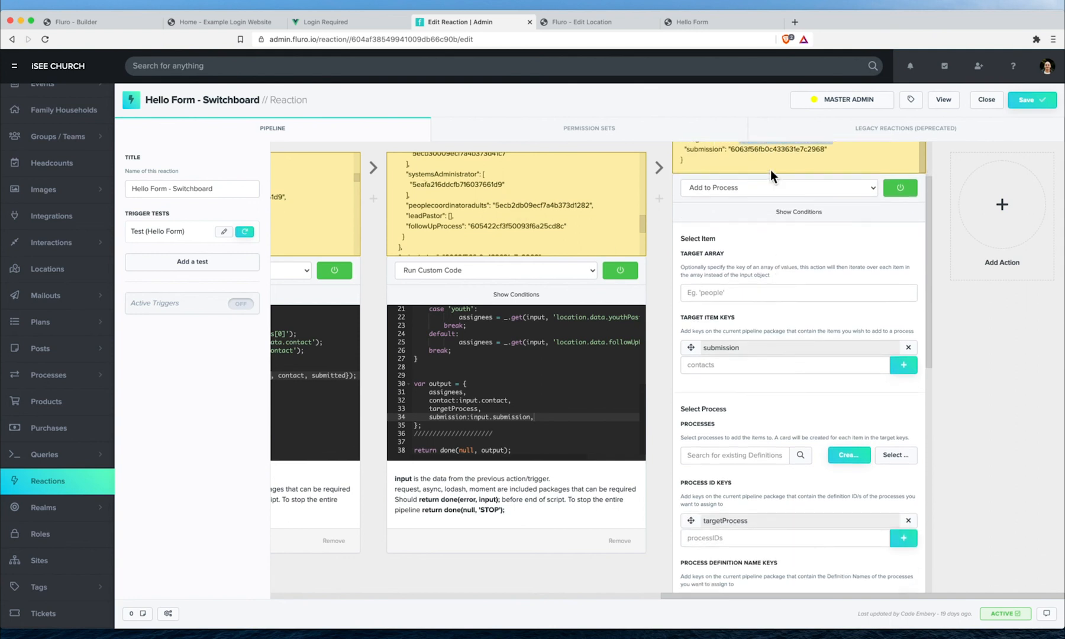
{"action": "scroll", "coordinate": [791, 385], "scroll_direction": "down", "scroll_amount": 5}
{"action": "scroll", "coordinate": [791, 384], "scroll_direction": "down", "scroll_amount": 6}
{"action": "scroll", "coordinate": [798, 369], "scroll_direction": "down", "scroll_amount": 3}
{"action": "left_click", "coordinate": [746, 345]}
{"action": "scroll", "coordinate": [765, 307], "scroll_direction": "up", "scroll_amount": 5}
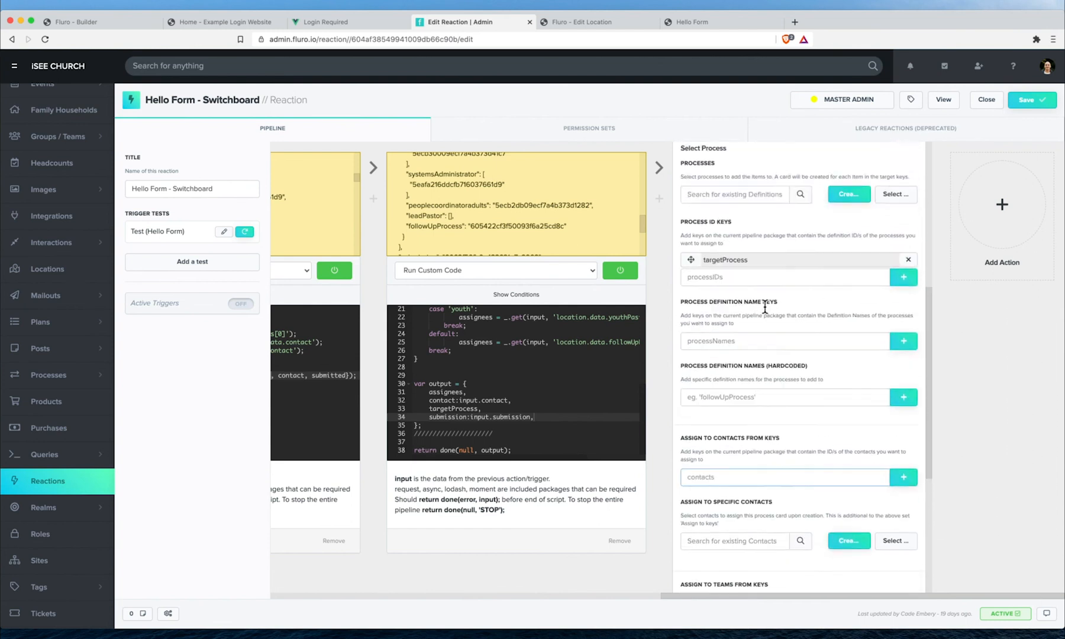
{"action": "scroll", "coordinate": [765, 307], "scroll_direction": "up", "scroll_amount": 12}
{"action": "scroll", "coordinate": [750, 246], "scroll_direction": "down", "scroll_amount": 1}
{"action": "scroll", "coordinate": [807, 326], "scroll_direction": "down", "scroll_amount": 15}
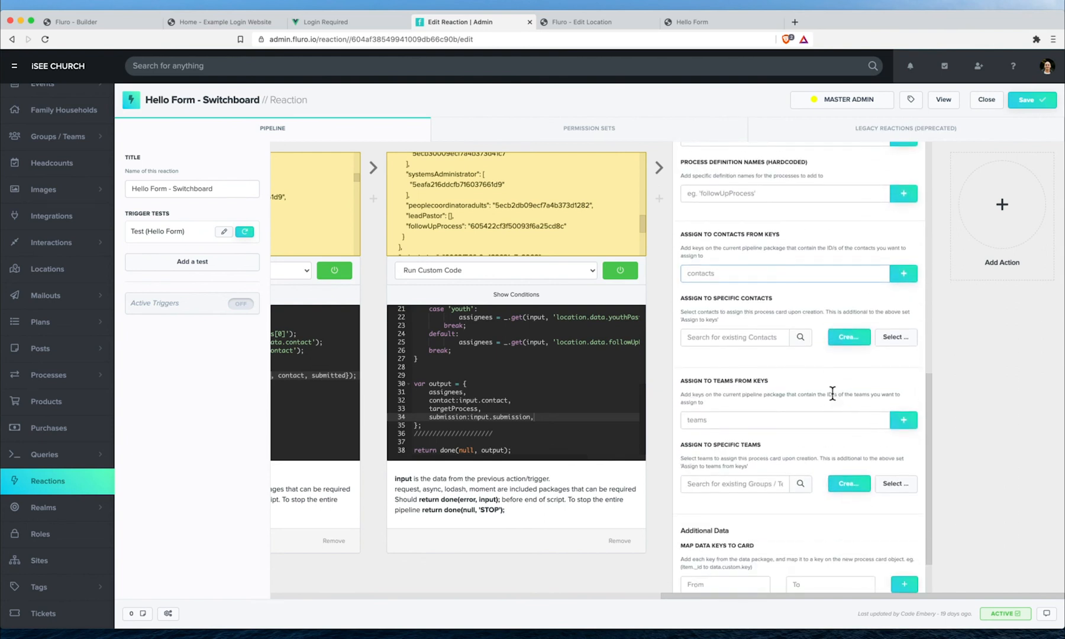
{"action": "type", "text": "assignees"}
{"action": "key", "text": "Return"}
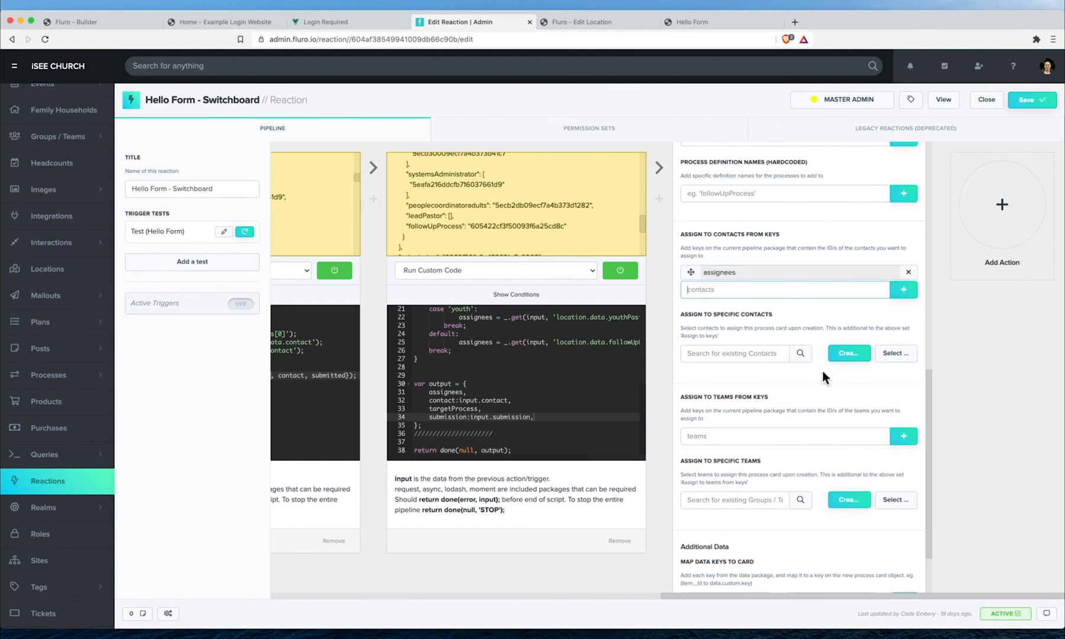
{"action": "scroll", "coordinate": [822, 371], "scroll_direction": "down", "scroll_amount": 3}
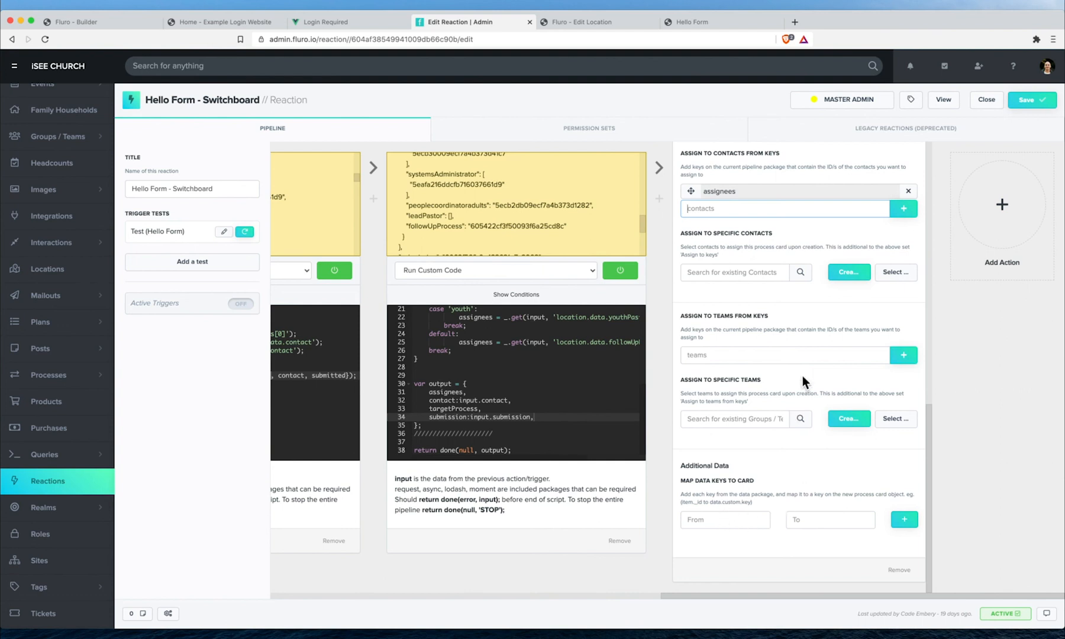
{"action": "scroll", "coordinate": [803, 377], "scroll_direction": "up", "scroll_amount": 10}
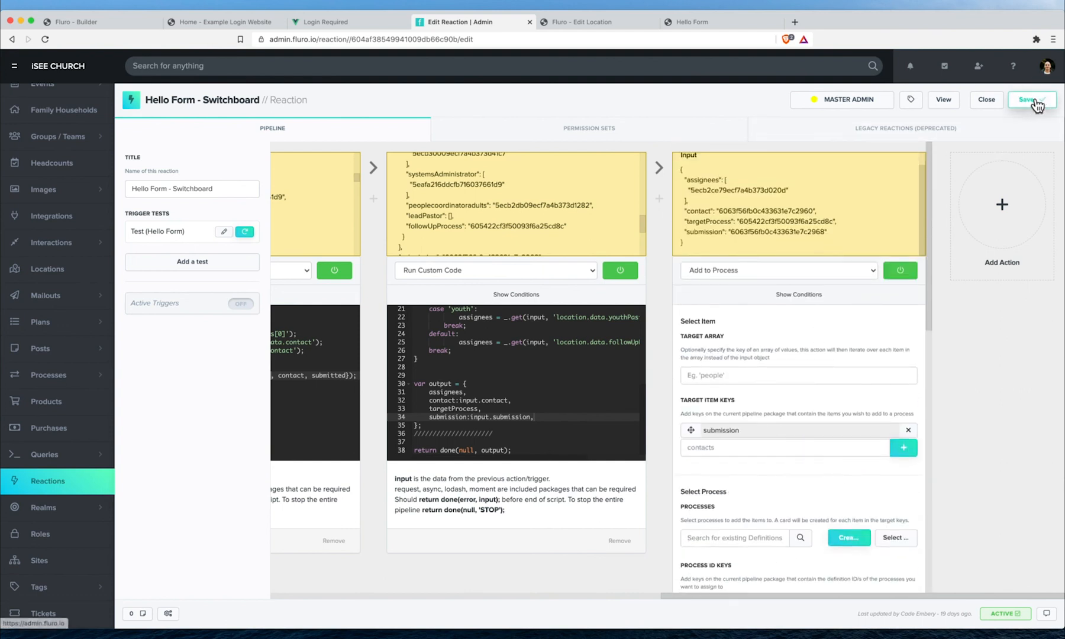
{"action": "left_click", "coordinate": [1036, 102]}
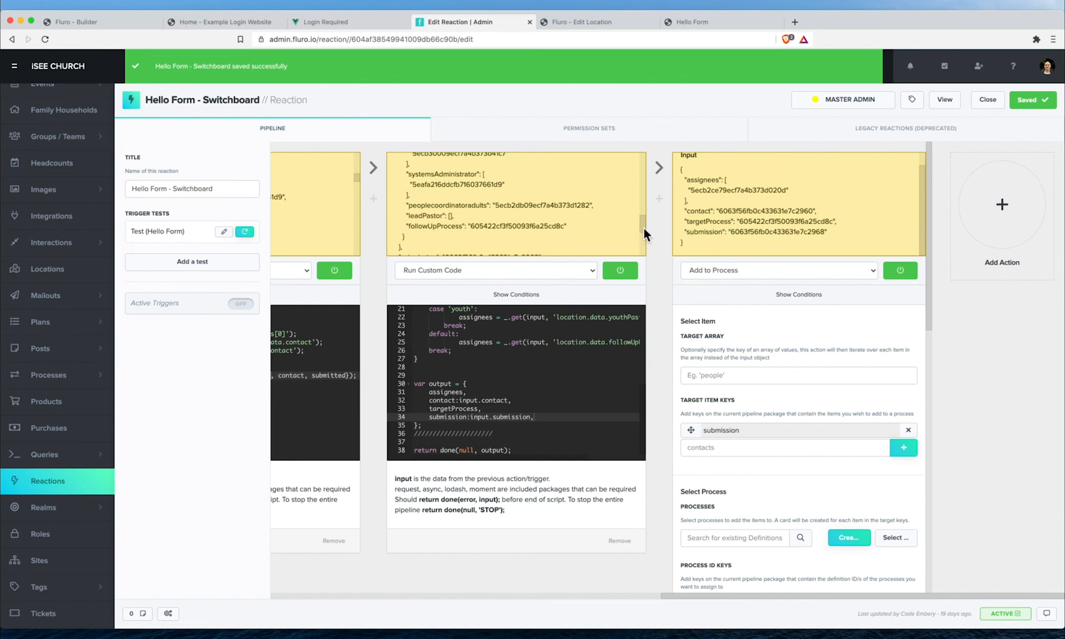
- Switch to the BRISBANE CITY Edit Location page and expand Forms in the sidebar
{"action": "scroll", "coordinate": [421, 202], "scroll_direction": "left", "scroll_amount": 5}
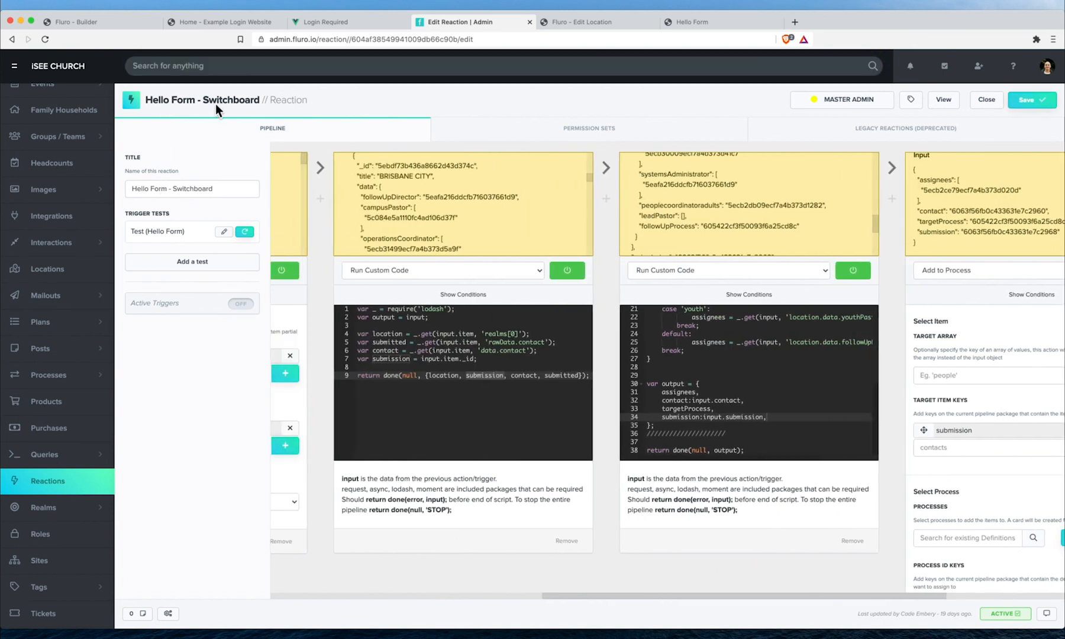
{"action": "scroll", "coordinate": [915, 195], "scroll_direction": "left", "scroll_amount": 4}
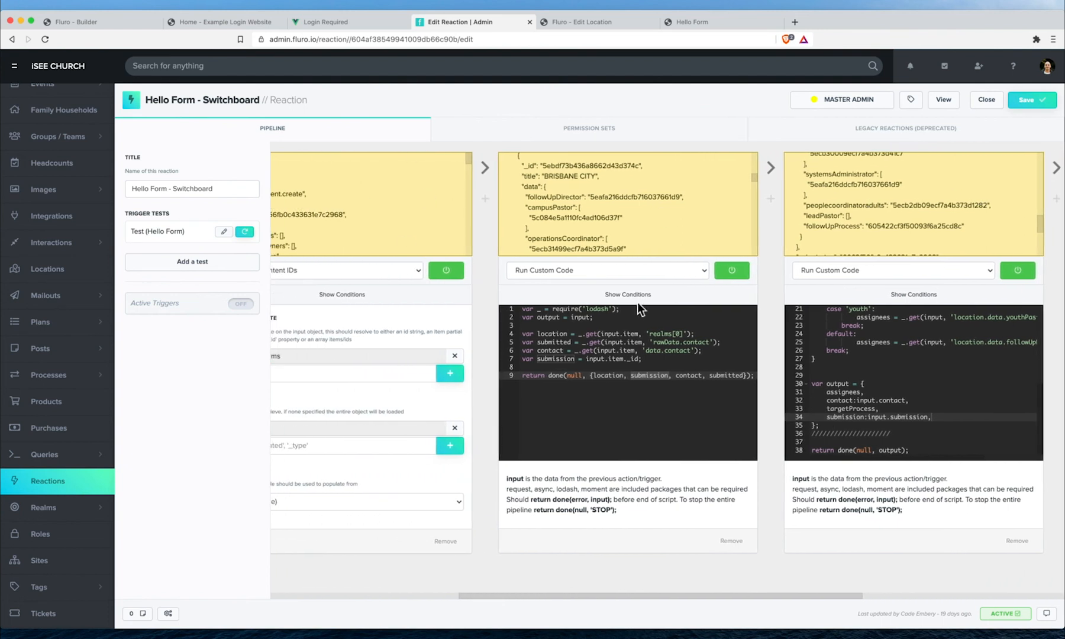
{"action": "scroll", "coordinate": [839, 338], "scroll_direction": "right", "scroll_amount": 2}
{"action": "scroll", "coordinate": [873, 236], "scroll_direction": "right", "scroll_amount": 3}
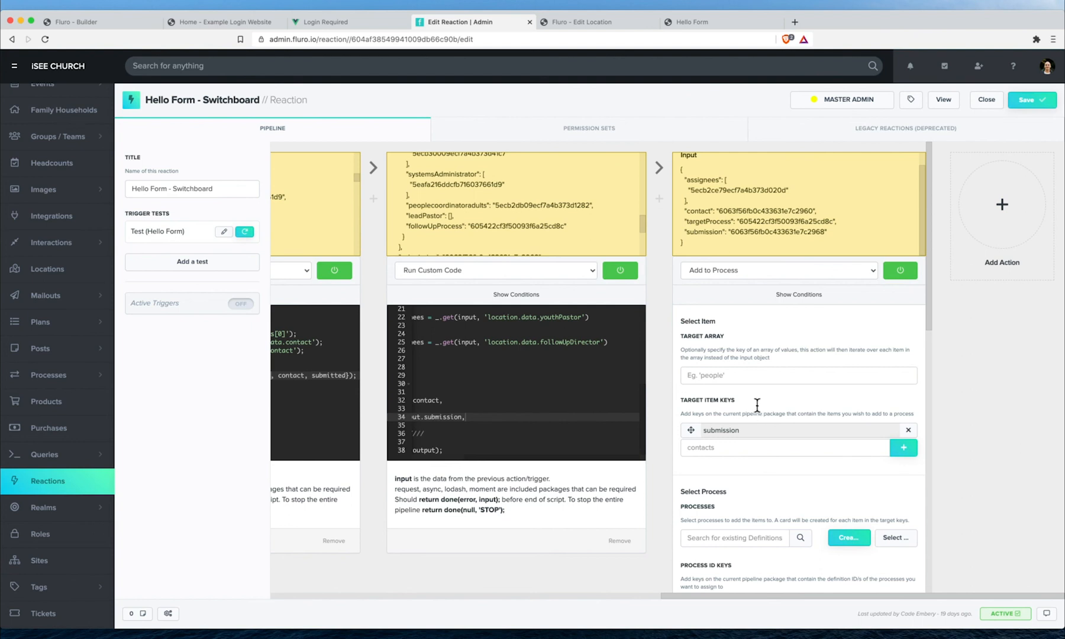
{"action": "left_click", "coordinate": [597, 24]}
{"action": "scroll", "coordinate": [65, 236], "scroll_direction": "up", "scroll_amount": 3}
{"action": "left_click", "coordinate": [56, 174]}
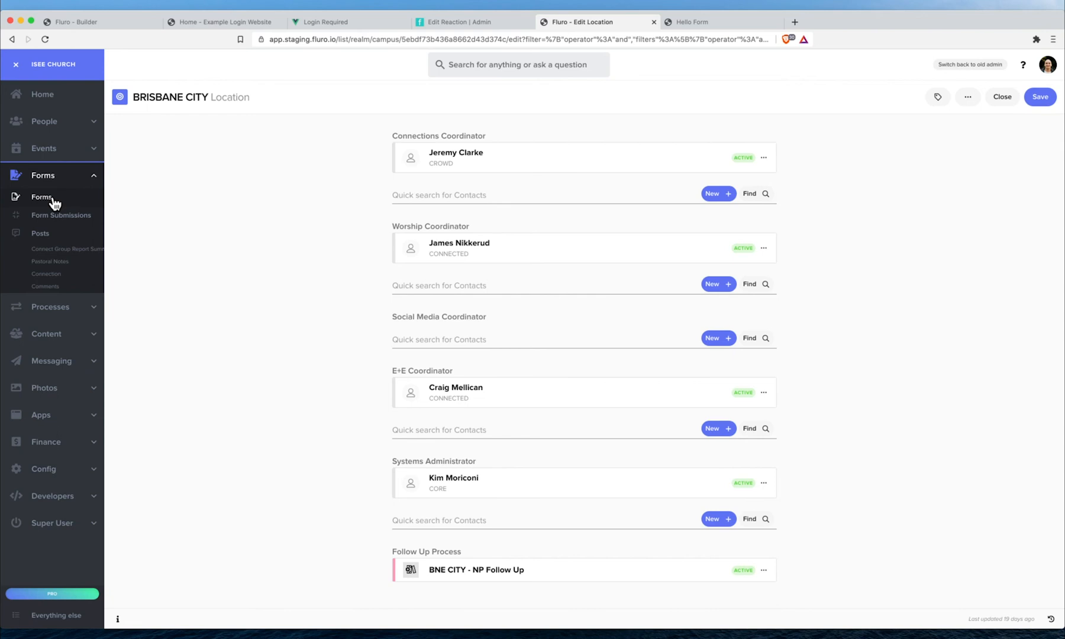
- Open Hello Form from the forms list and go to its Form Configuration
{"action": "left_click", "coordinate": [52, 198]}
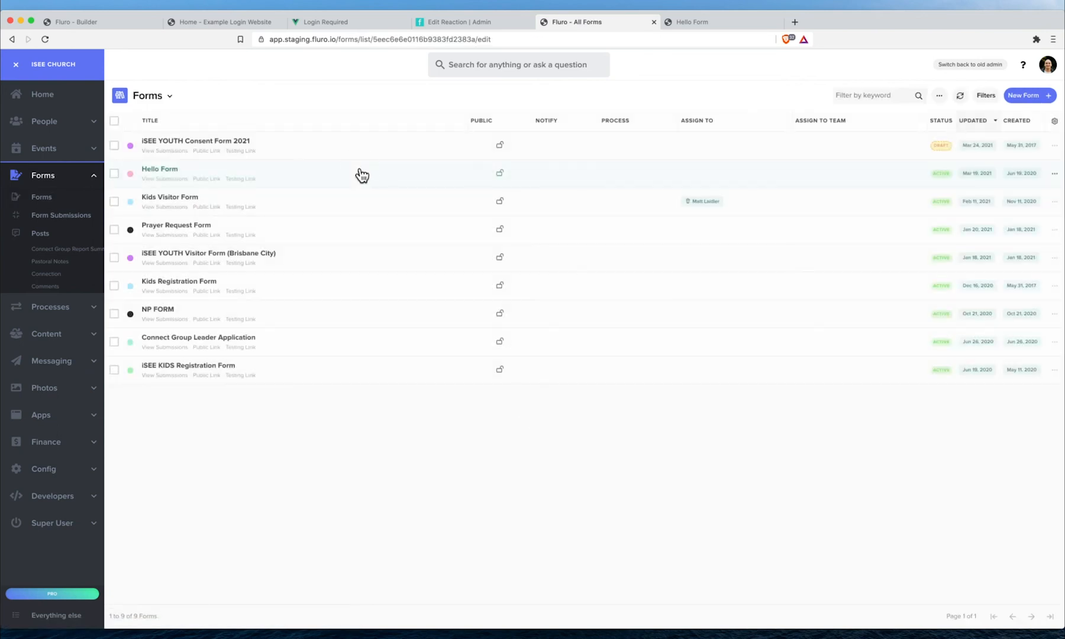
{"action": "left_click", "coordinate": [362, 175]}
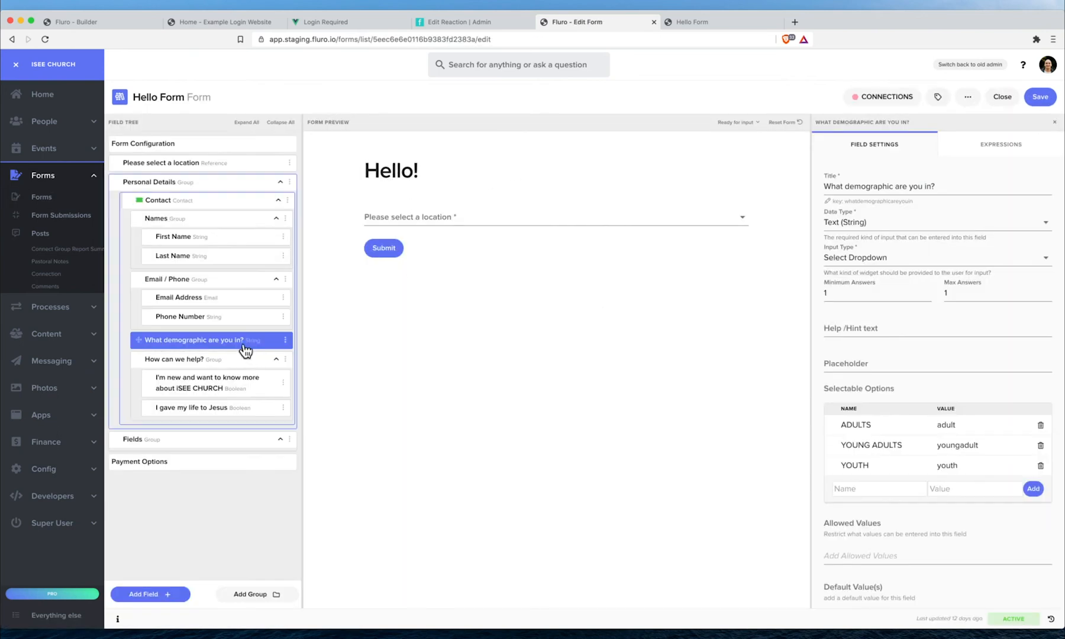
{"action": "left_click", "coordinate": [170, 151]}
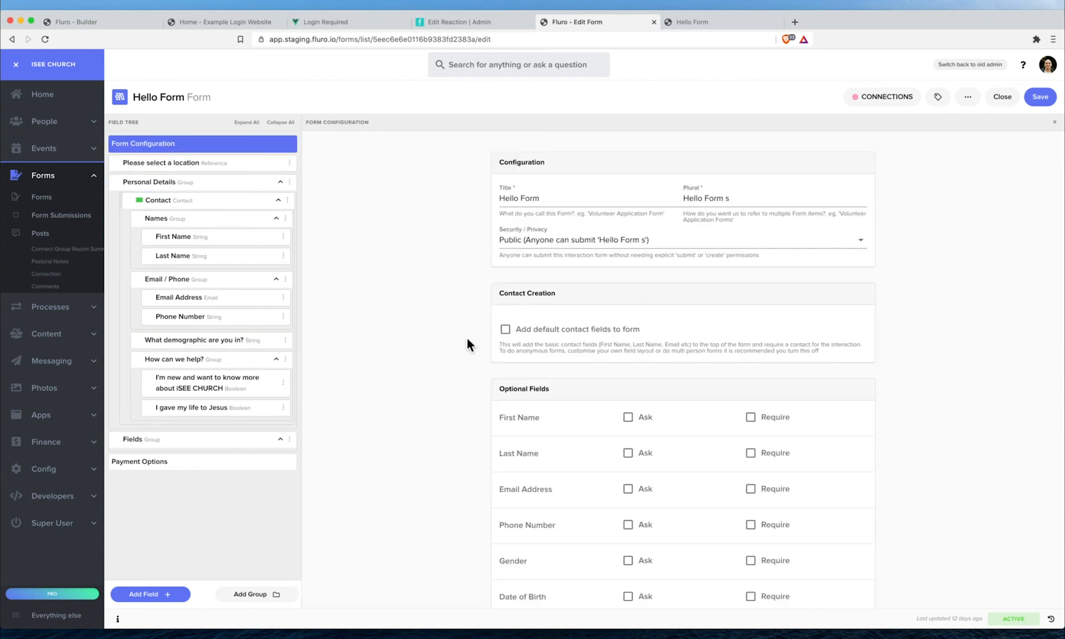
{"action": "scroll", "coordinate": [467, 340], "scroll_direction": "down", "scroll_amount": 15}
{"action": "scroll", "coordinate": [469, 339], "scroll_direction": "down", "scroll_amount": 5}
{"action": "scroll", "coordinate": [651, 203], "scroll_direction": "right", "scroll_amount": 1}
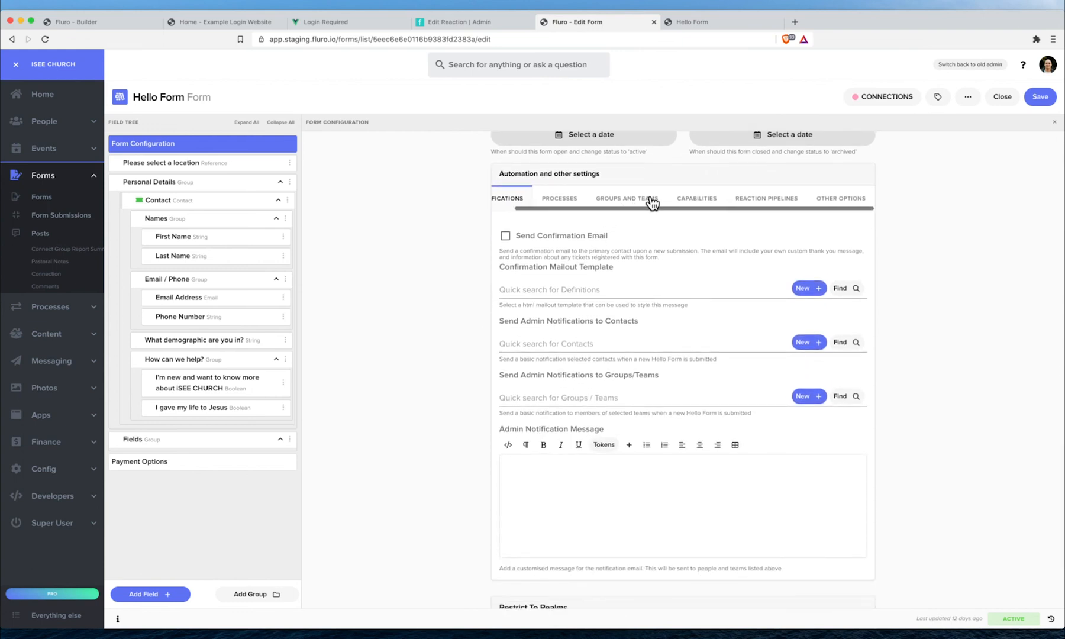
- Attach Hello Form - Switchboard under Reaction Pipelines and save the form
{"action": "left_click", "coordinate": [769, 202]}
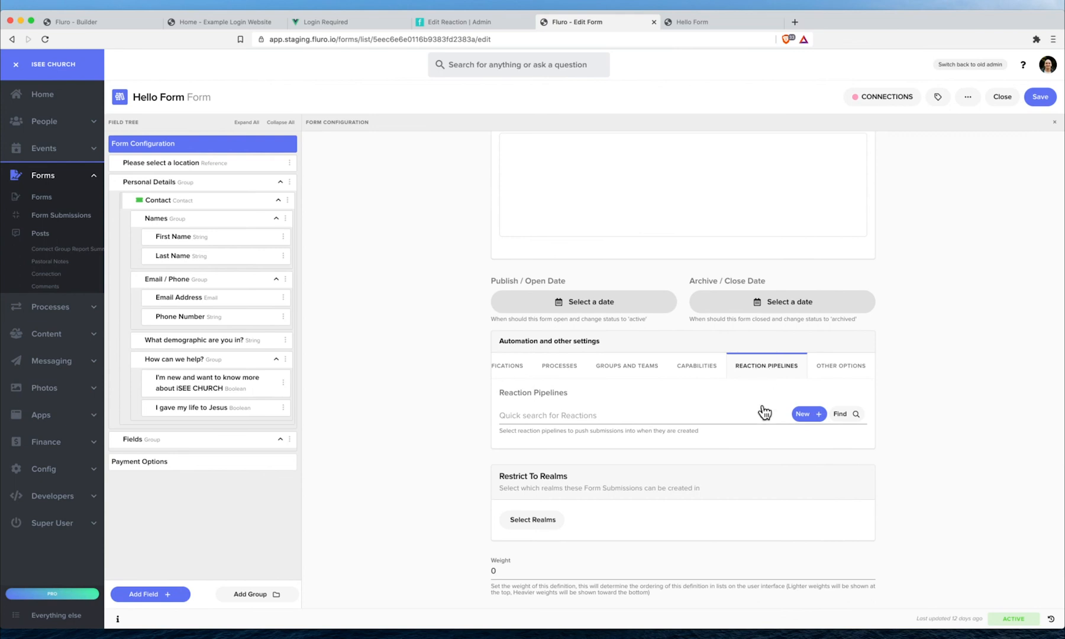
{"action": "left_click", "coordinate": [840, 413]}
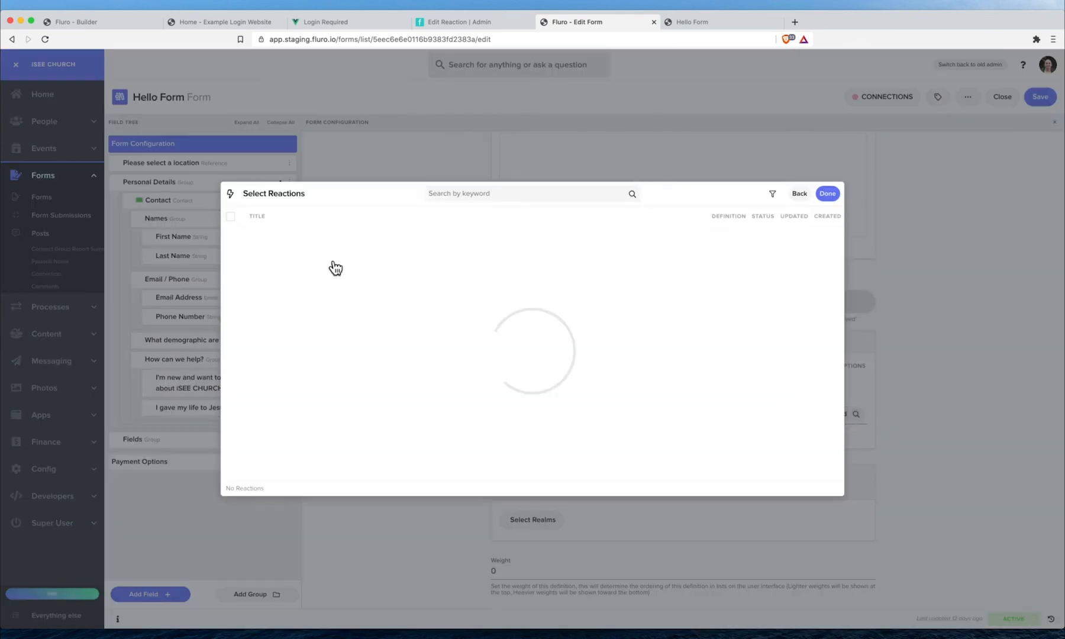
{"action": "left_click", "coordinate": [348, 245]}
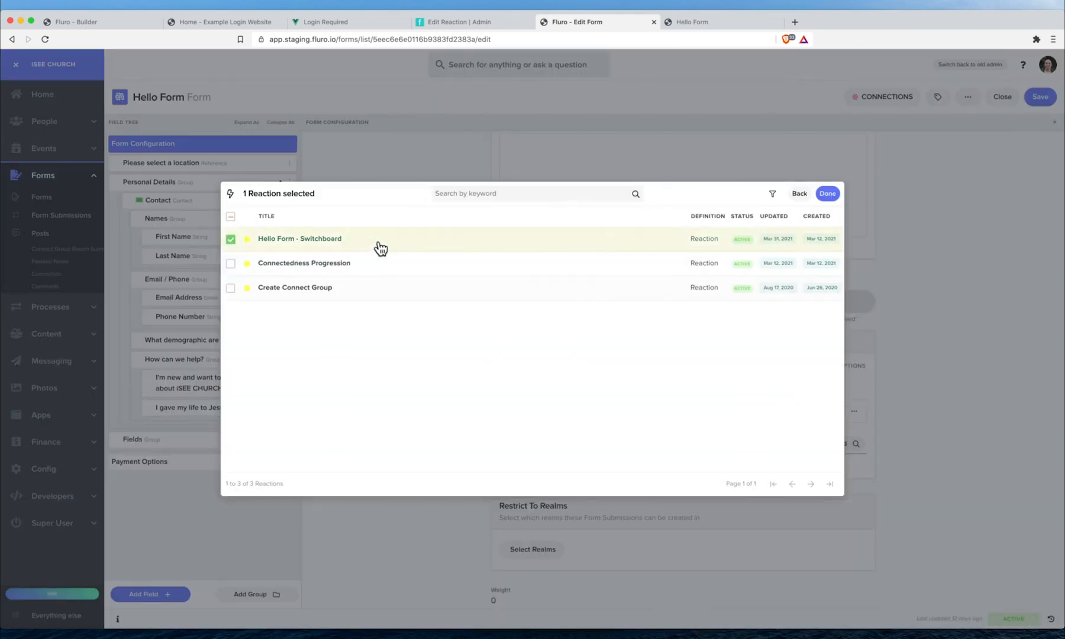
{"action": "left_click", "coordinate": [831, 195]}
{"action": "left_click", "coordinate": [1040, 97]}
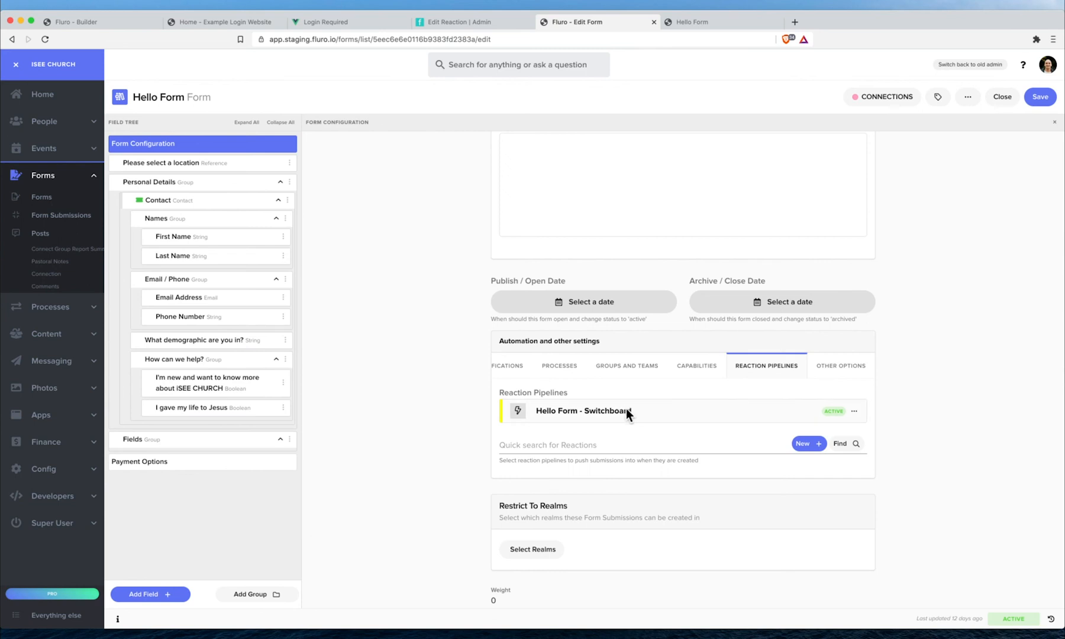
- Review the reaction pipeline, then return to a blank copy of the public Hello Form
{"action": "left_click", "coordinate": [491, 23]}
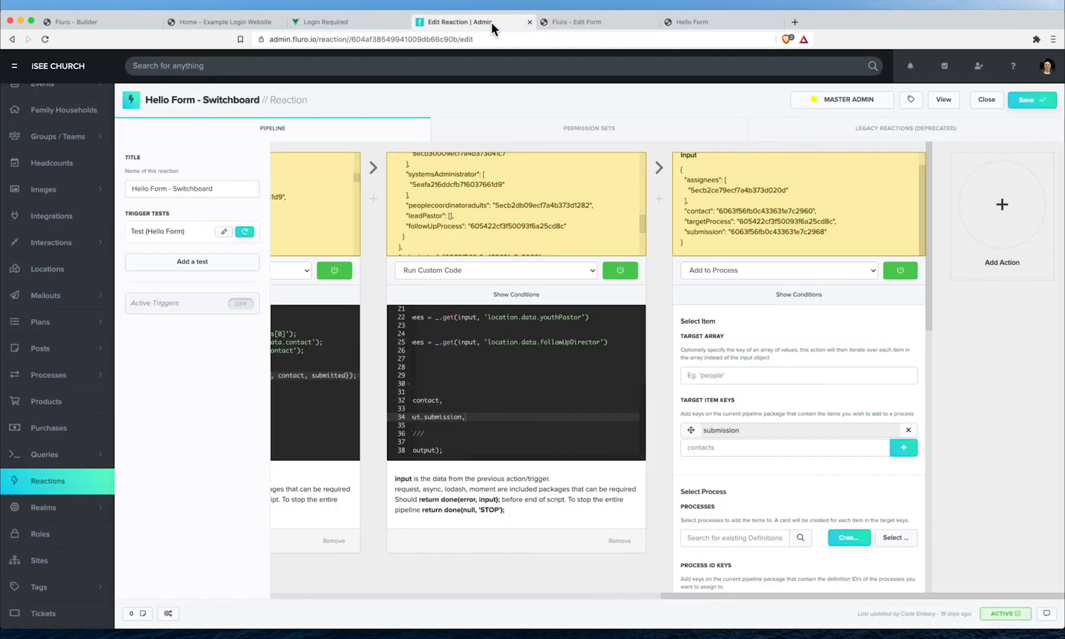
{"action": "scroll", "coordinate": [413, 225], "scroll_direction": "left", "scroll_amount": 8}
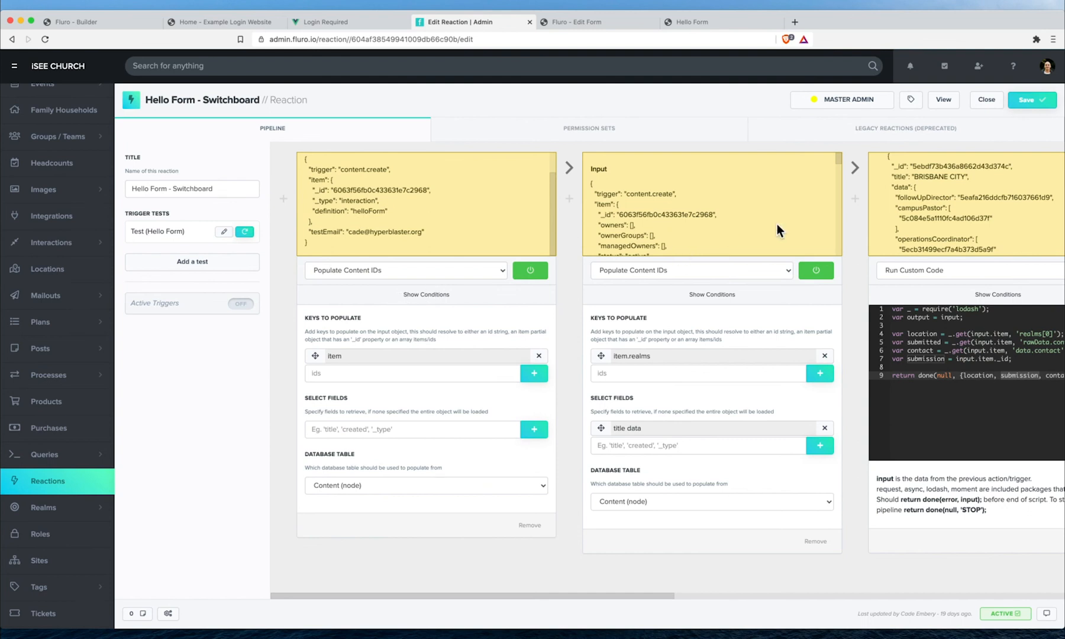
{"action": "scroll", "coordinate": [777, 225], "scroll_direction": "right", "scroll_amount": 8}
{"action": "scroll", "coordinate": [776, 225], "scroll_direction": "right", "scroll_amount": 5}
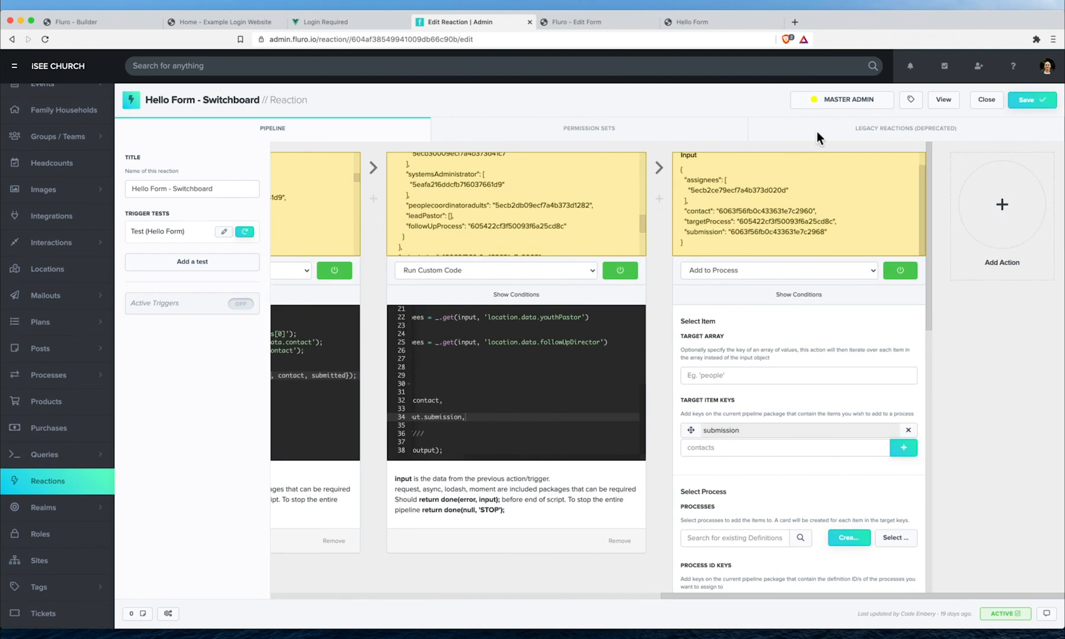
{"action": "left_click", "coordinate": [692, 24]}
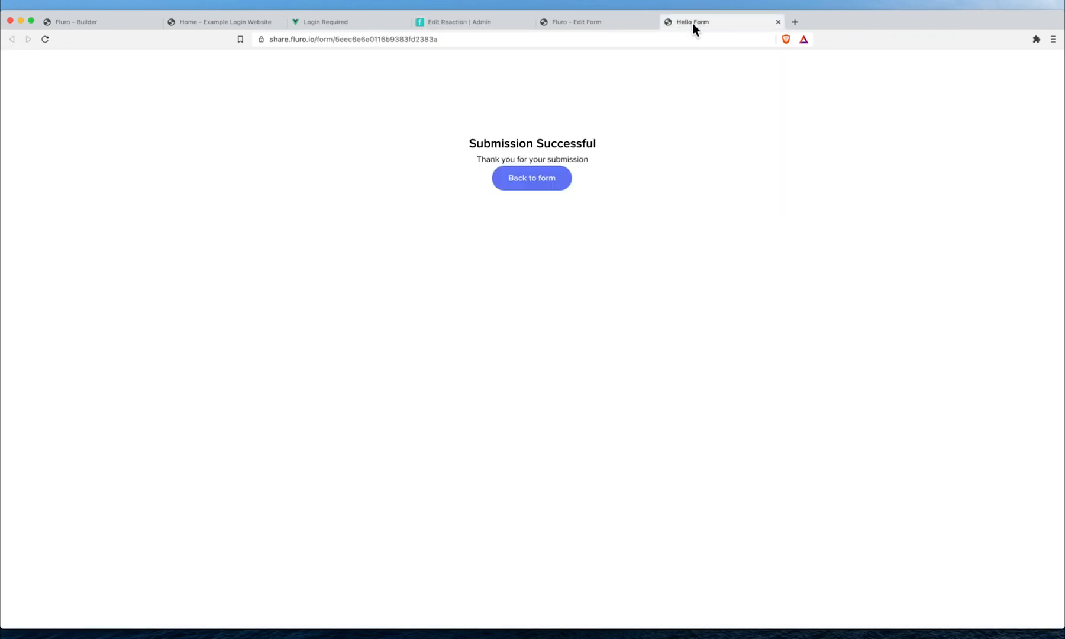
{"action": "left_click", "coordinate": [555, 183]}
{"action": "left_click", "coordinate": [404, 177]}
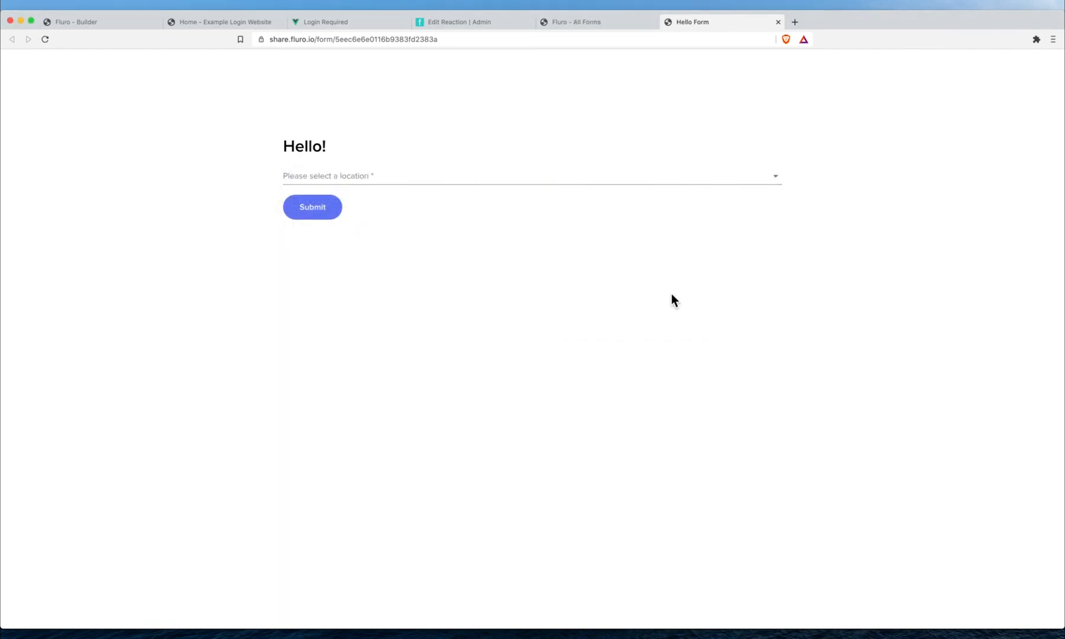
- Choose BRISBANE CITY as the location and fill in the first name, e-mail and phone number
{"action": "left_click", "coordinate": [482, 175]}
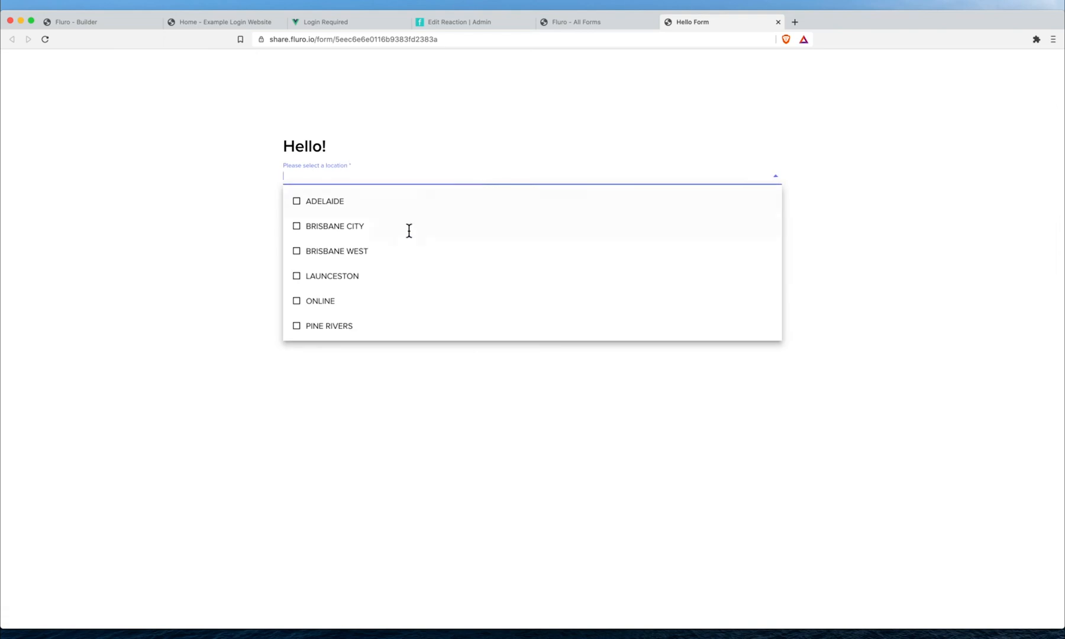
{"action": "left_click", "coordinate": [372, 234]}
{"action": "left_click", "coordinate": [362, 213]}
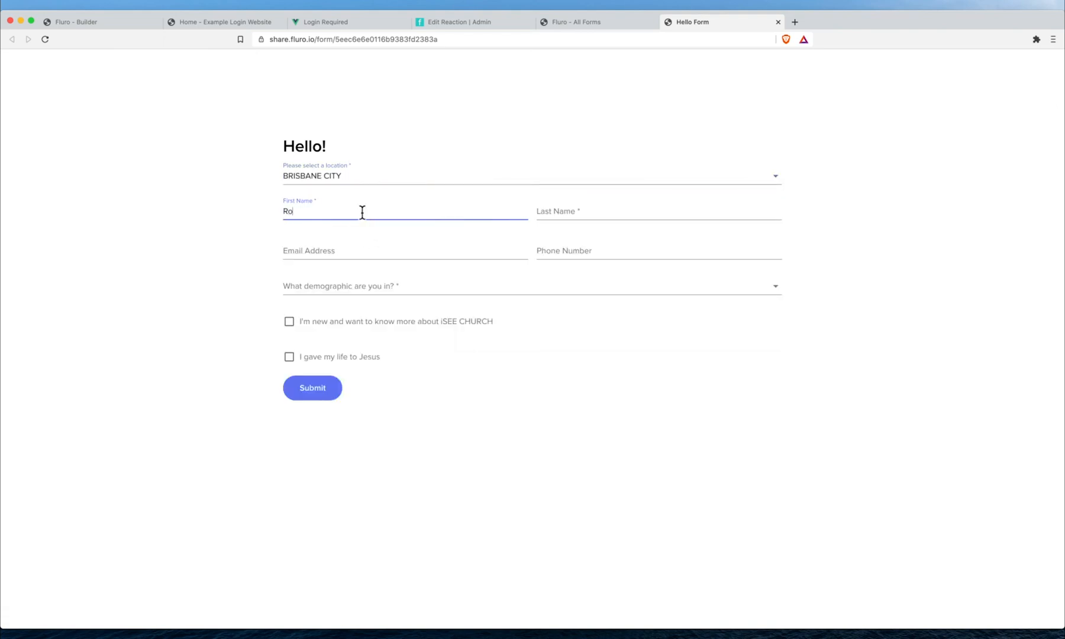
{"action": "type", "text": "Ramjet"}
{"action": "key", "text": "Tab"}
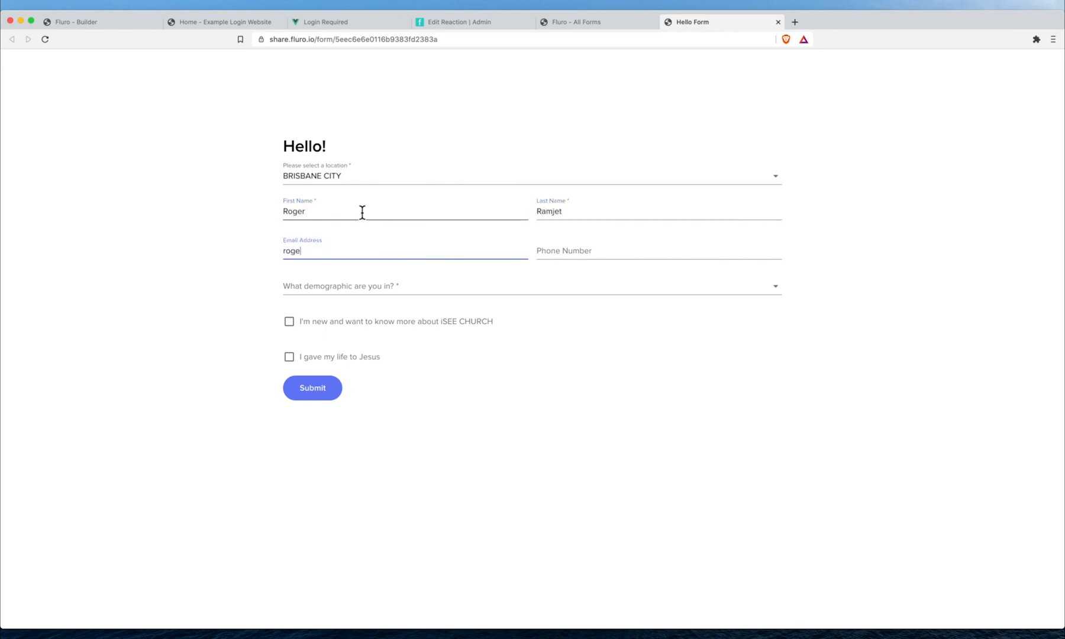
{"action": "key", "text": "Tab"}
{"action": "type", "text": "35246234"}
- Pick YOUNG ADULTS, tick both checkboxes, submit the entry, and return to All Forms
{"action": "left_click", "coordinate": [427, 291]}
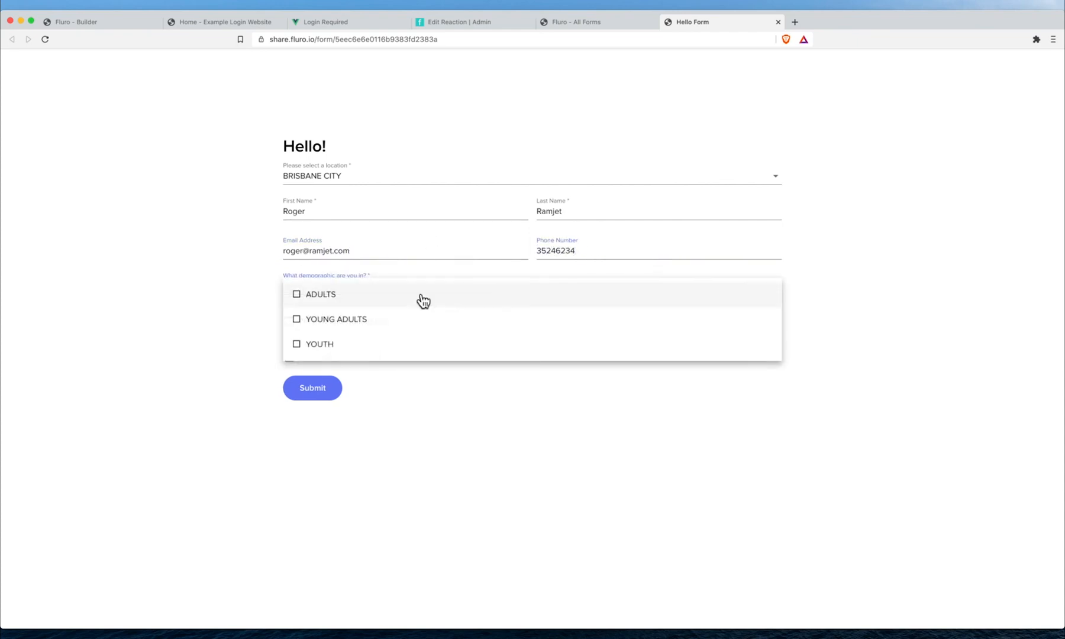
{"action": "left_click", "coordinate": [368, 323]}
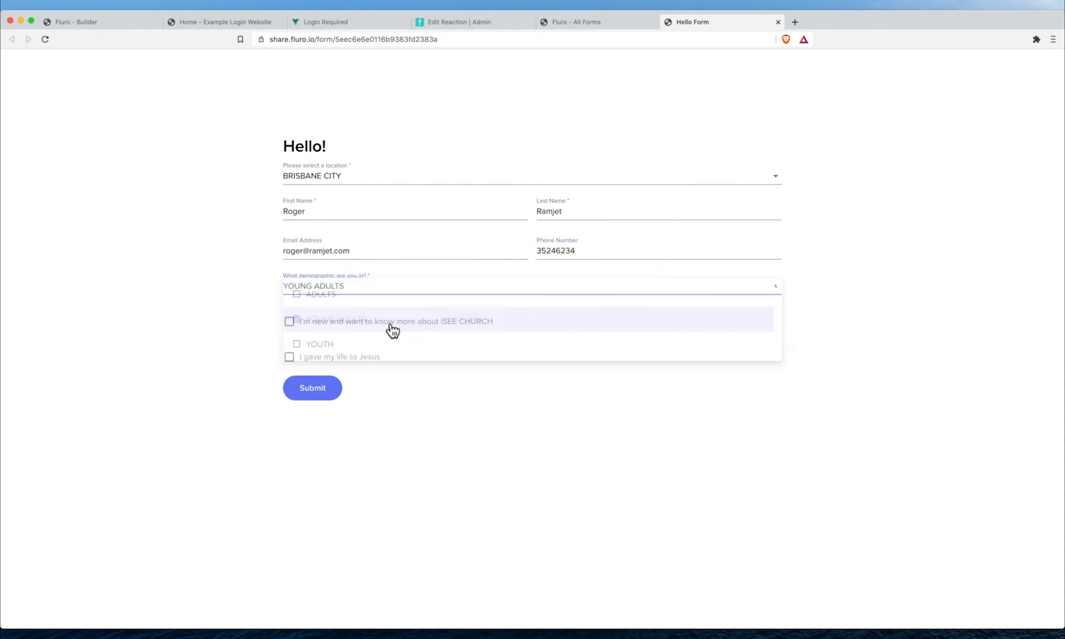
{"action": "left_click", "coordinate": [289, 321]}
{"action": "left_click", "coordinate": [289, 357]}
{"action": "left_click", "coordinate": [324, 403]}
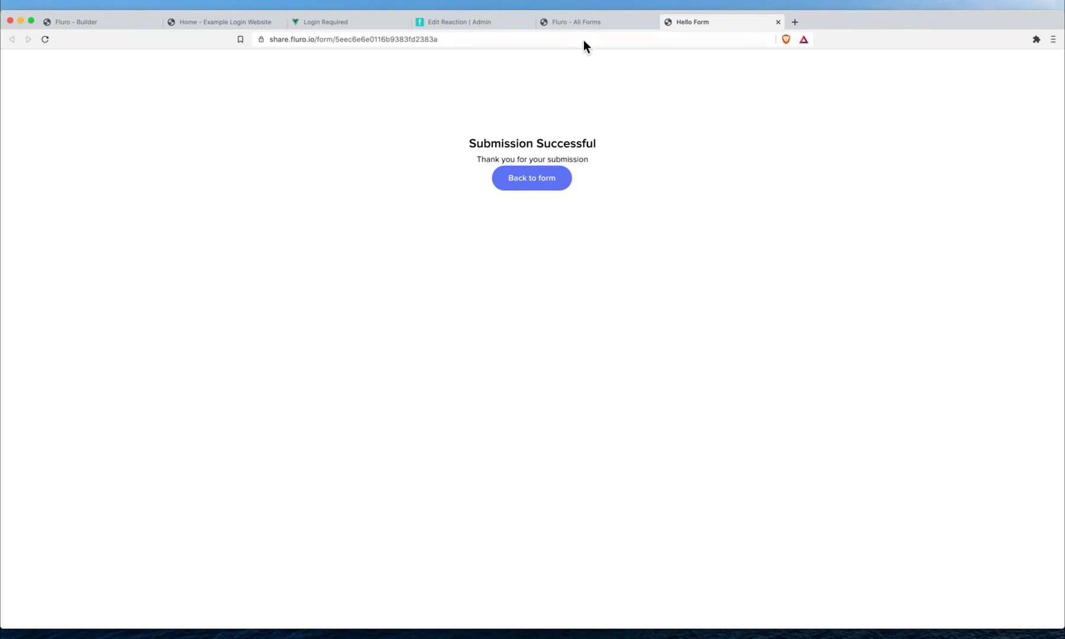
{"action": "left_click", "coordinate": [582, 21]}
- Open the BNE CITY - NP Follow Up board and the new card in Send Welcome email
{"action": "mouse_move", "coordinate": [19, 142]}
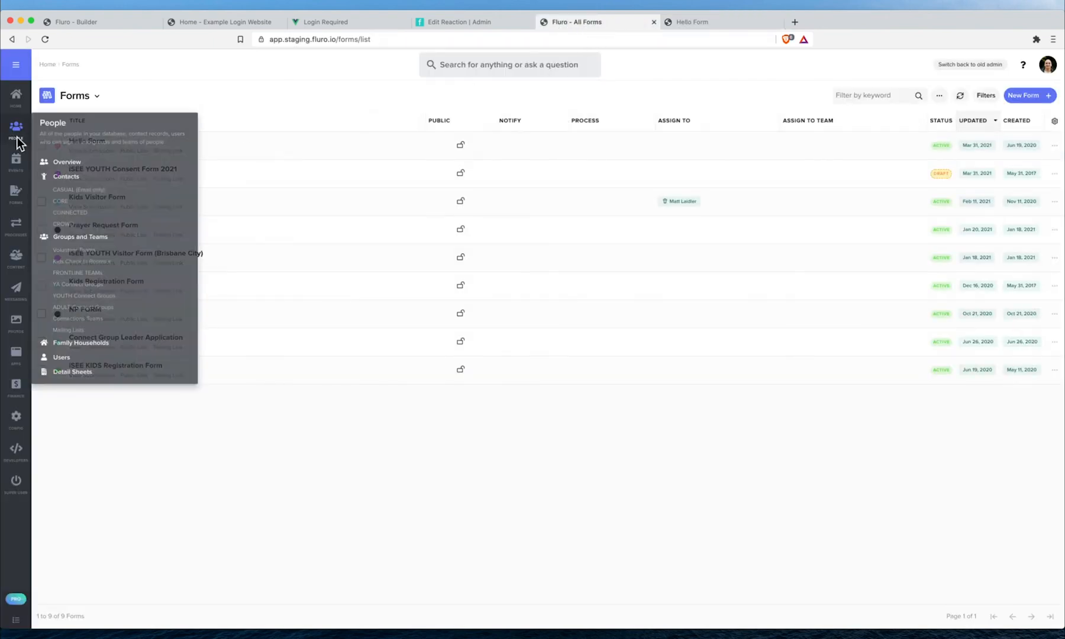
{"action": "mouse_move", "coordinate": [18, 230]}
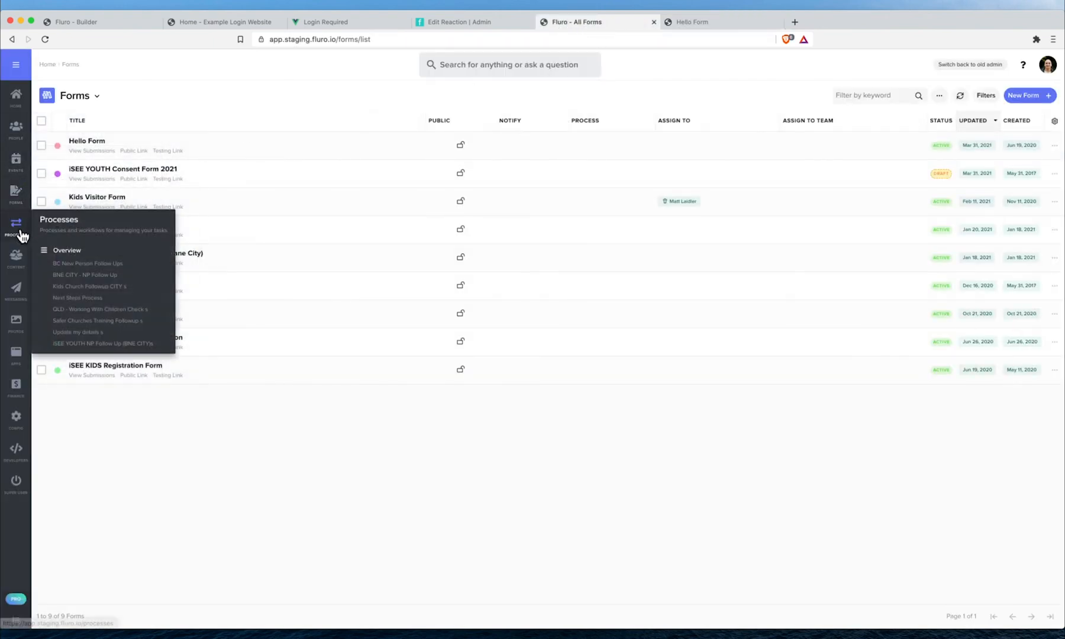
{"action": "left_click", "coordinate": [97, 275]}
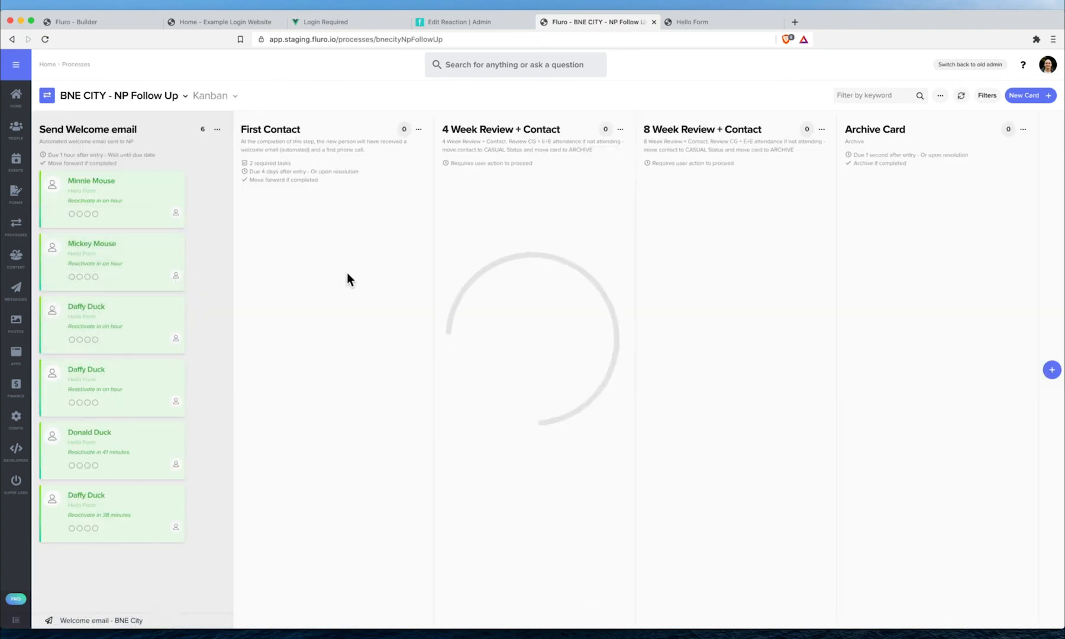
{"action": "left_click", "coordinate": [106, 197]}
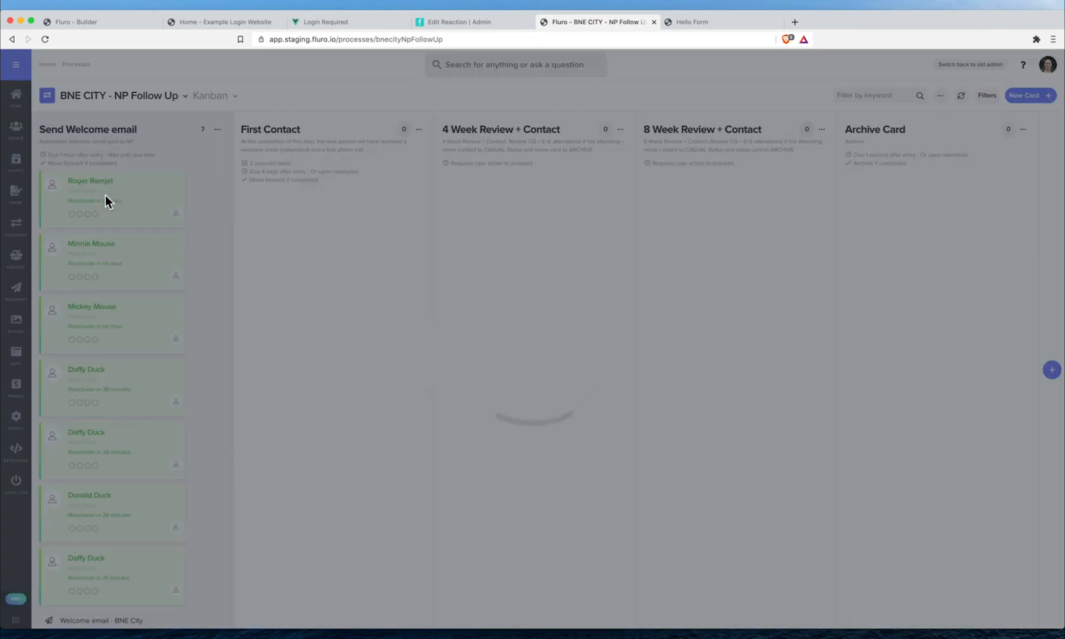